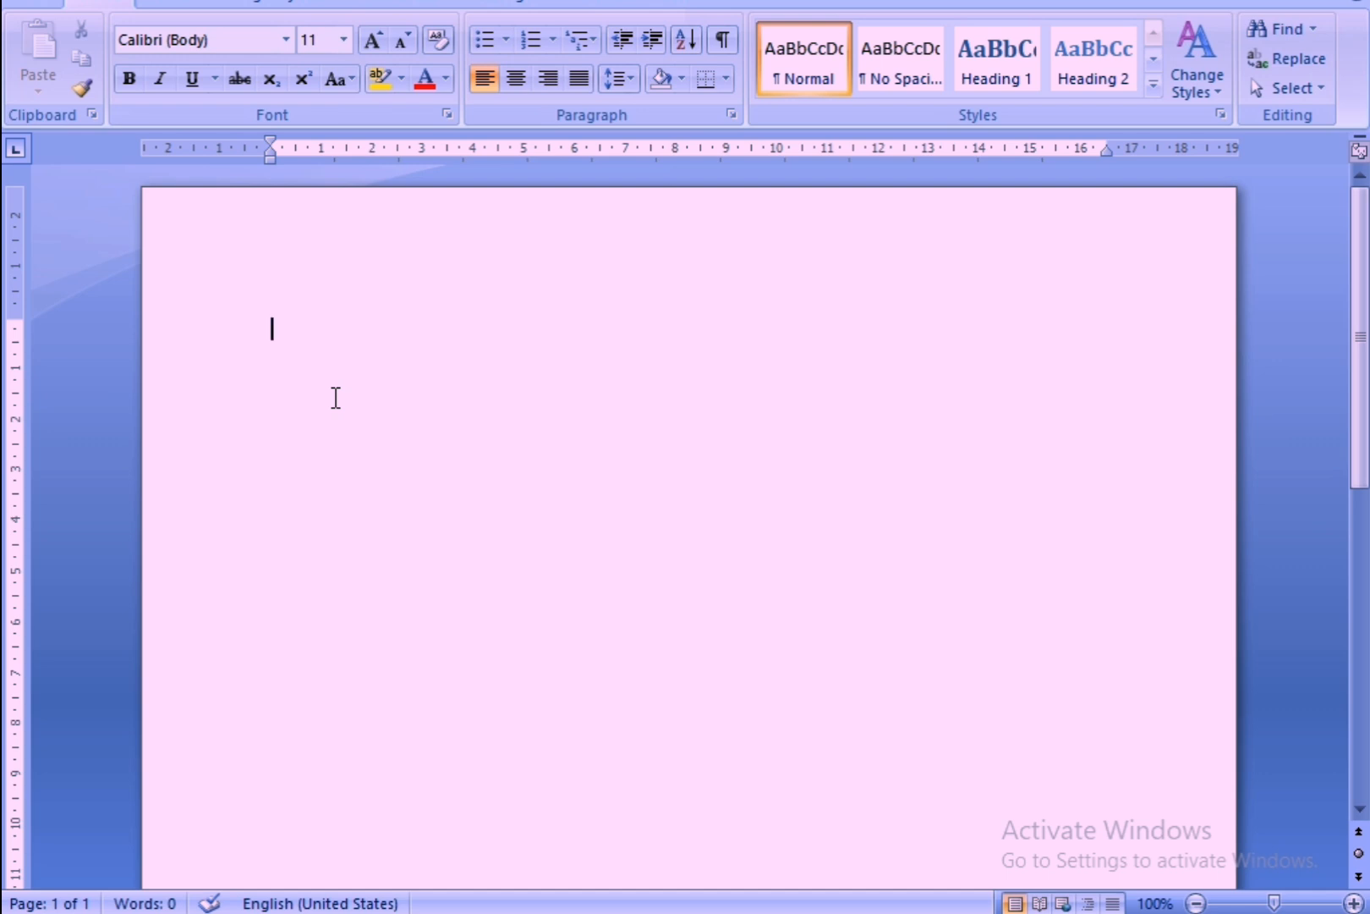
type("gjtoijtr jgtry jgit")
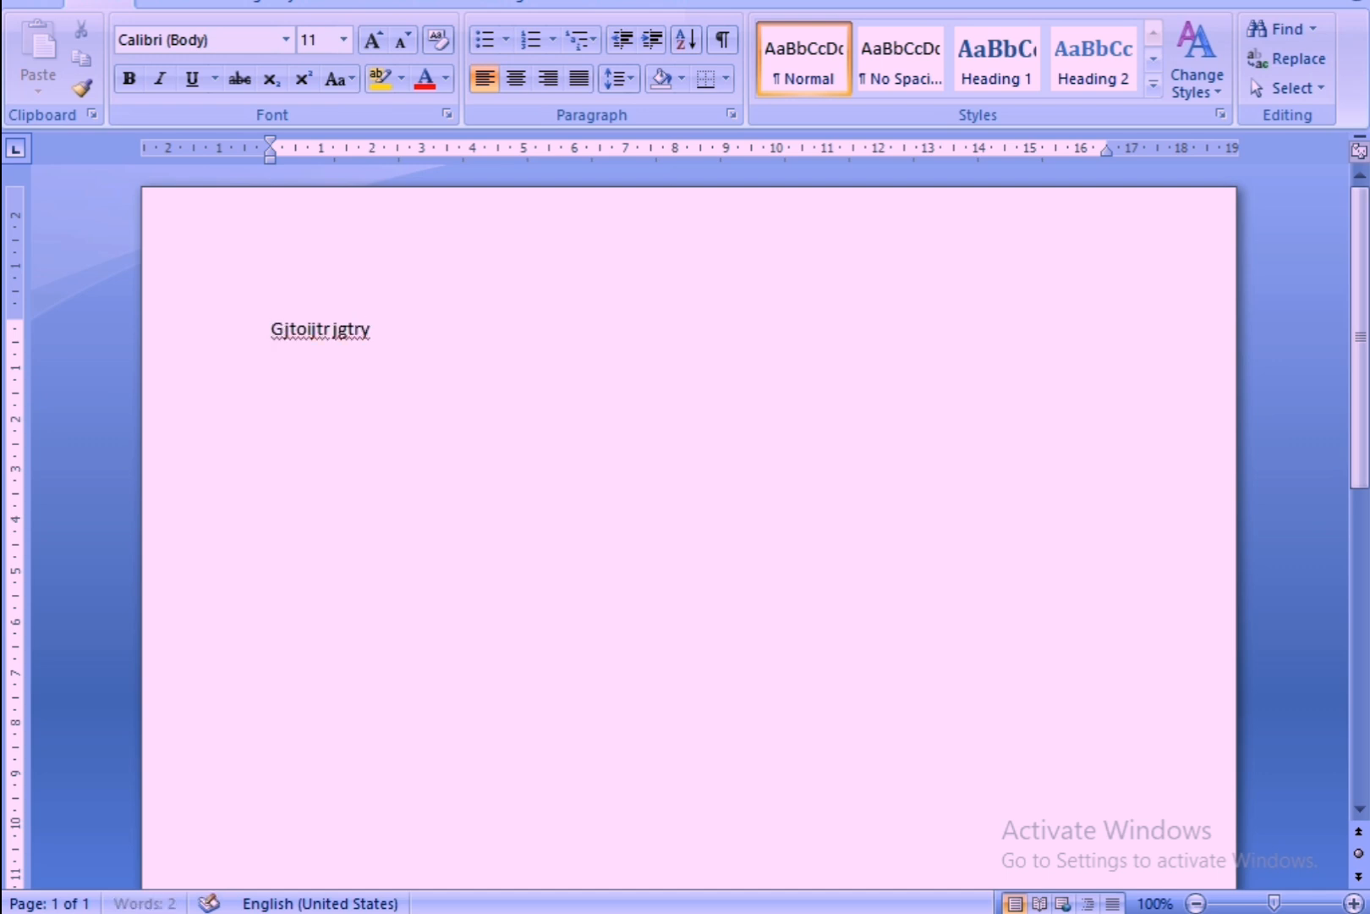
type("u")
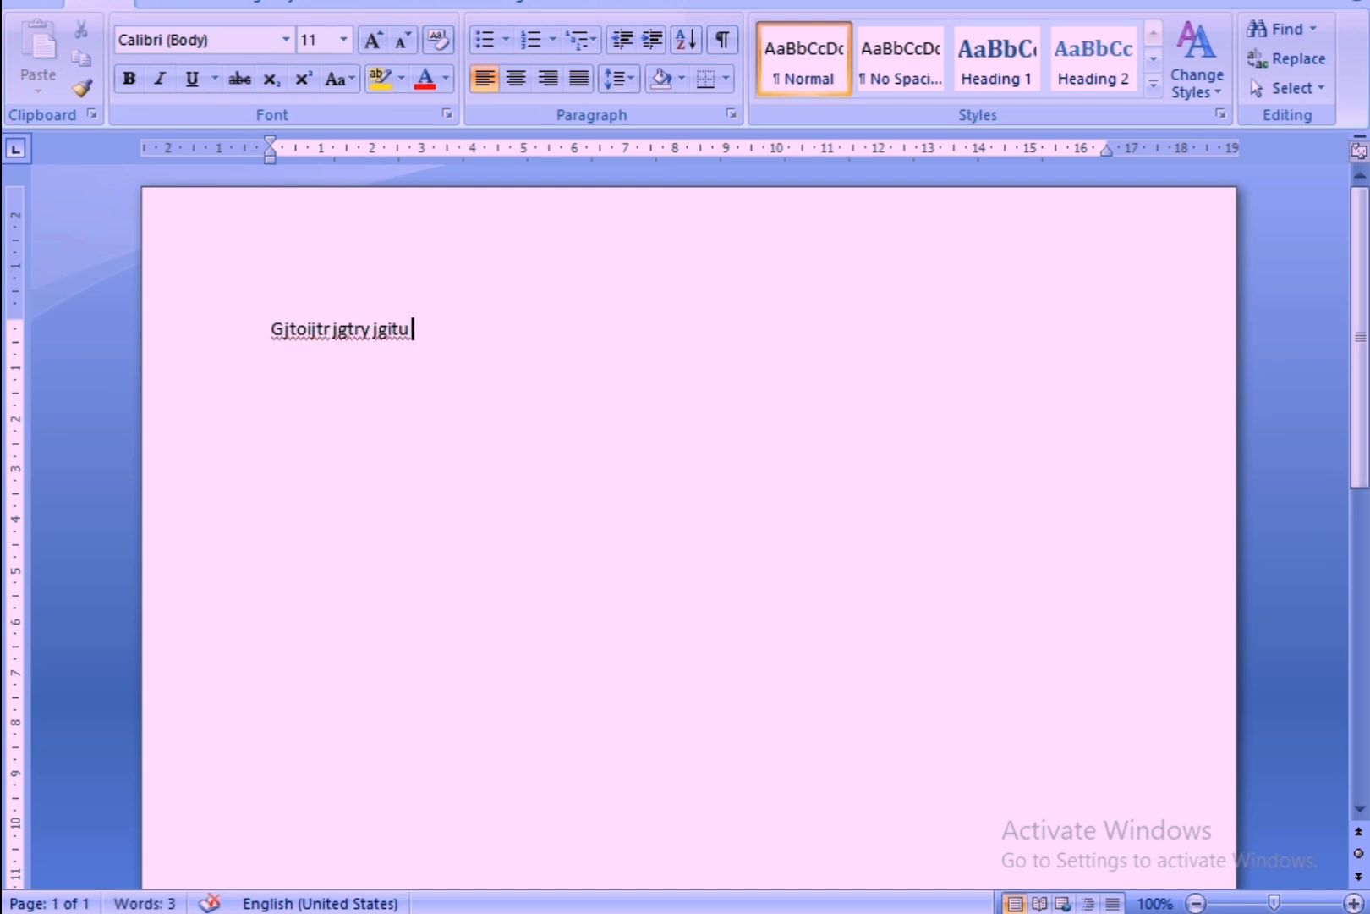
key("BackSpace")
key("BackSpace")
key("BackSpace")
key("BackSpace")
key("BackSpace")
key("BackSpace")
key("BackSpace")
key("BackSpace")
key("BackSpace")
key("BackSpace")
key("BackSpace")
key("BackSpace")
key("BackSpace")
key("BackSpace")
key("BackSpace")
key("BackSpace")
key("BackSpace")
key("BackSpace")
key("BackSpace")
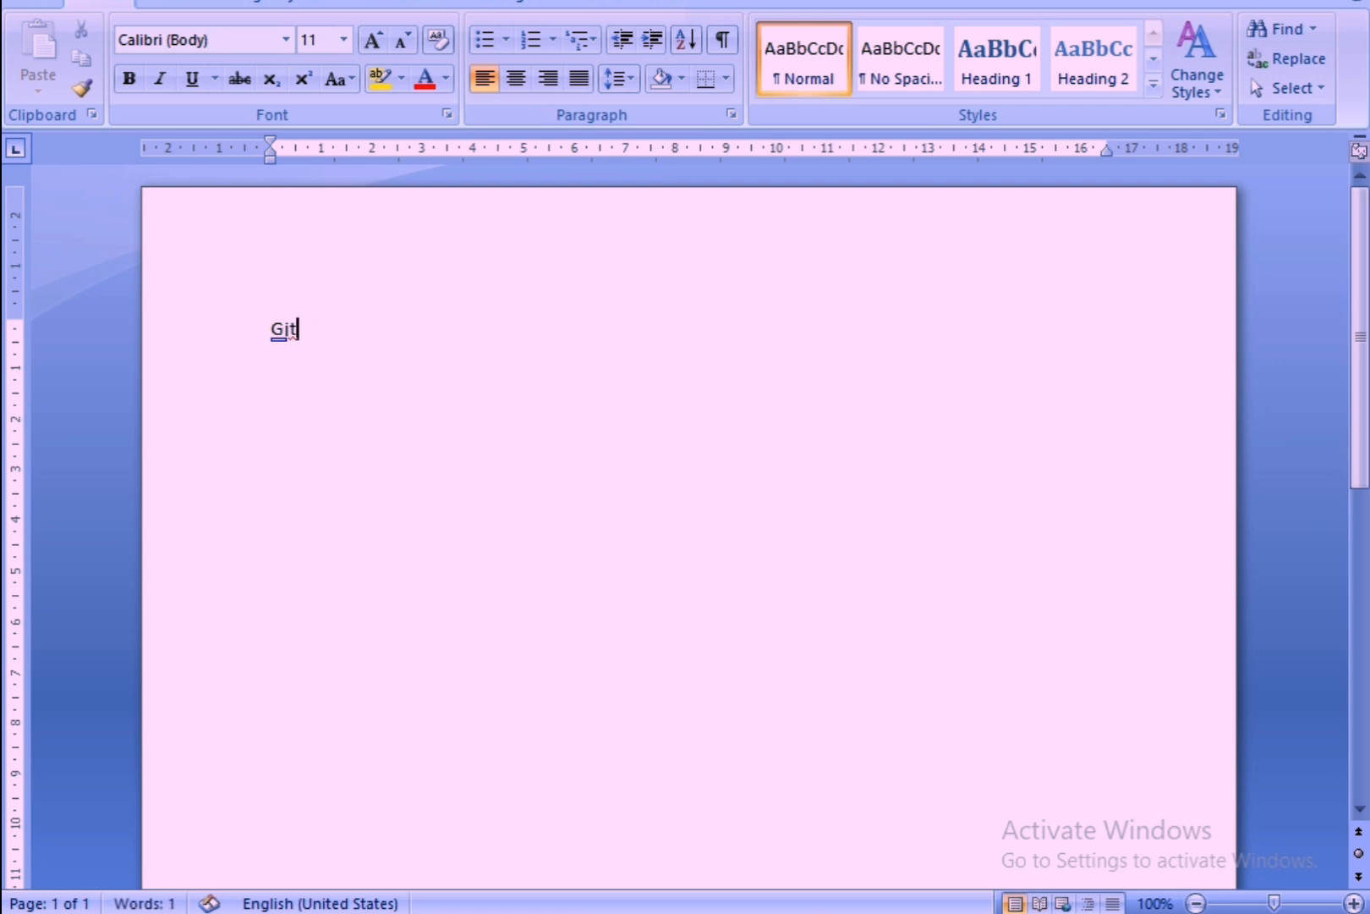
key("BackSpace")
Generate sample paragraphs in the blank document with the =rand() function.
type("=")
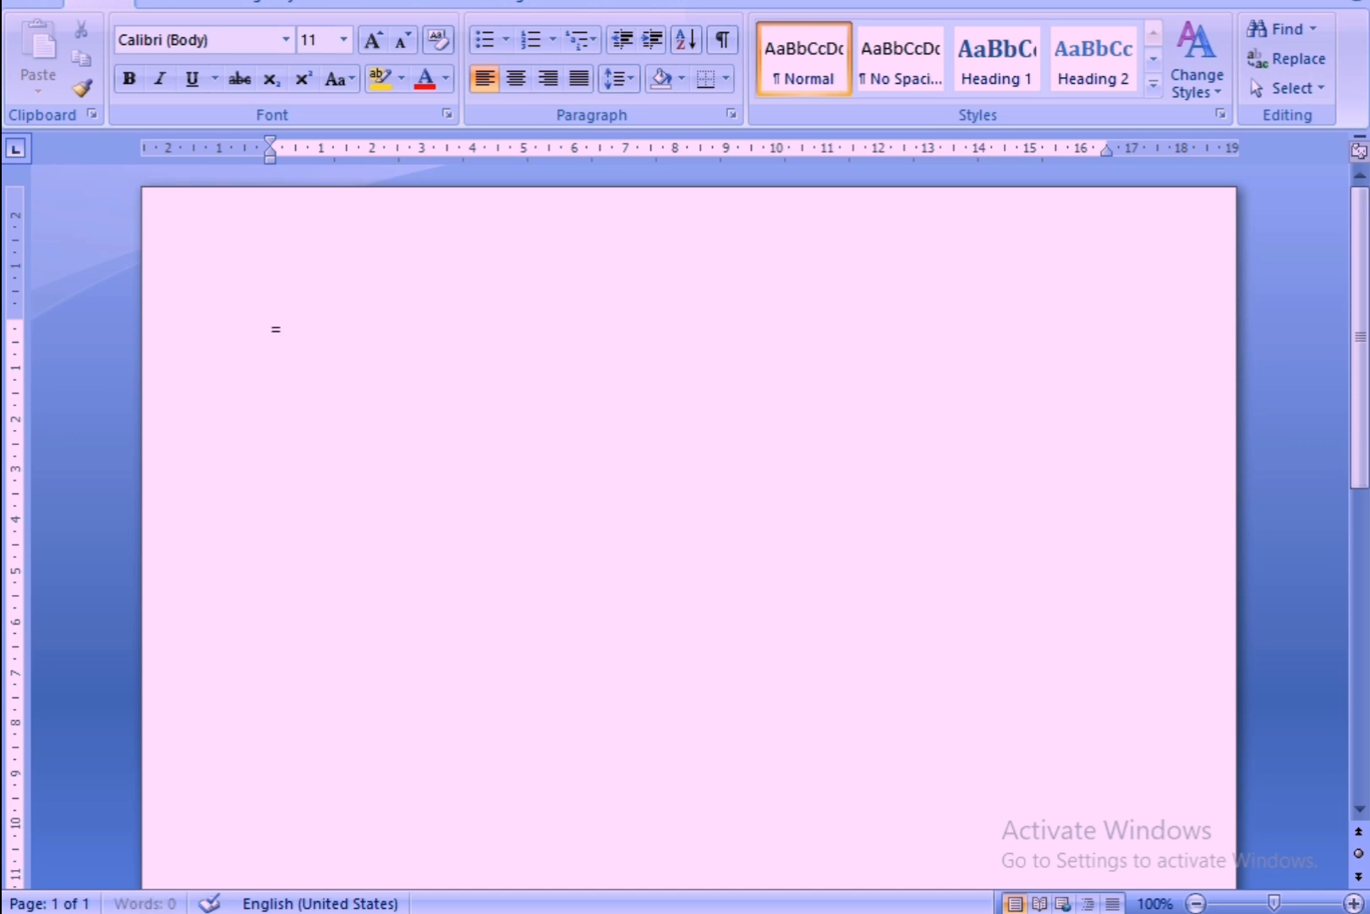
type("rand()")
key("Return")
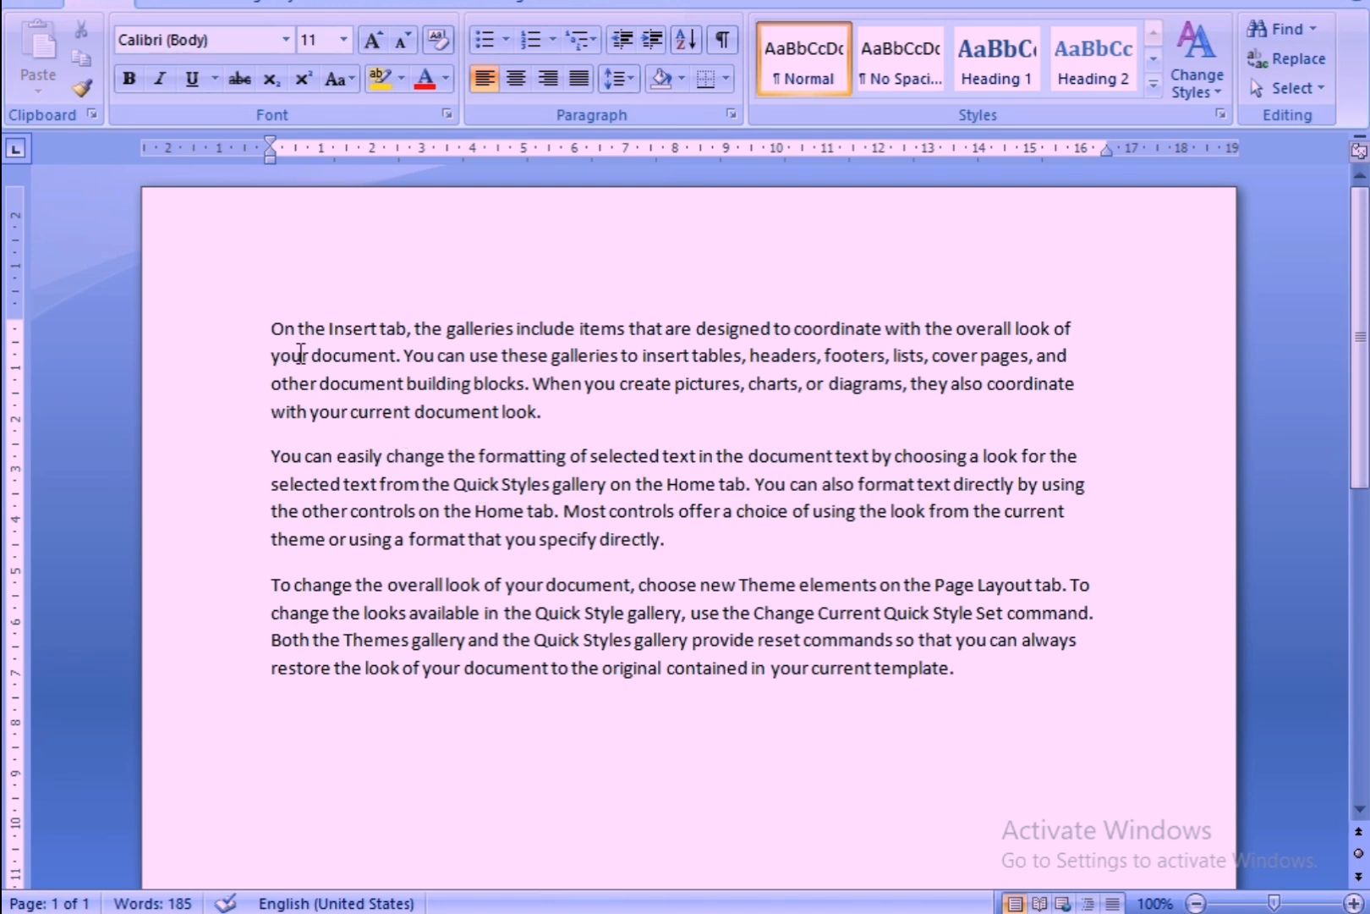
Cut the opening paragraph that begins "On the Insert tab" out of the document.
left_click(707, 553)
left_click_drag(270, 328, 578, 440)
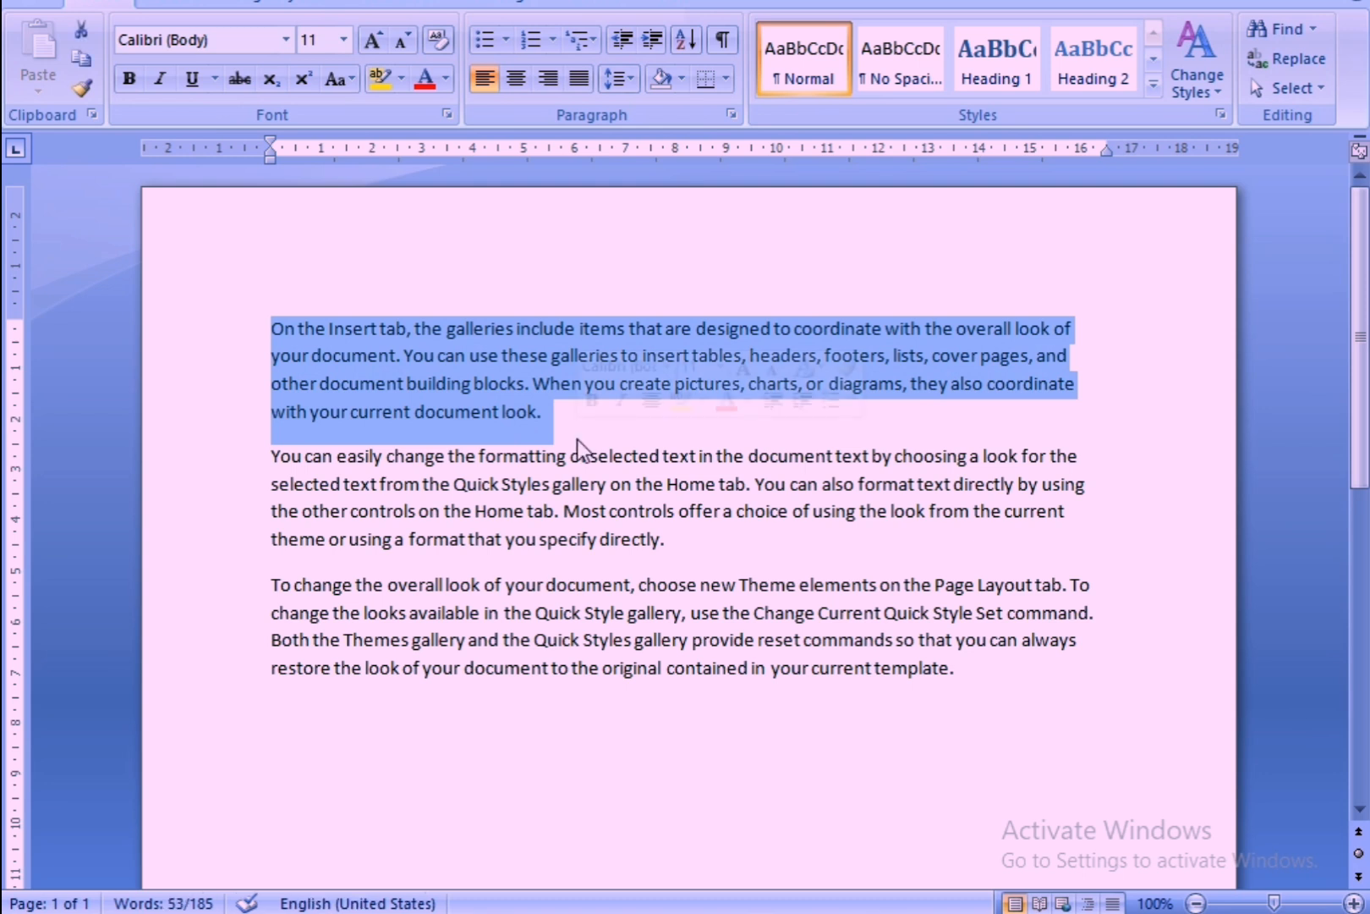
left_click(525, 434)
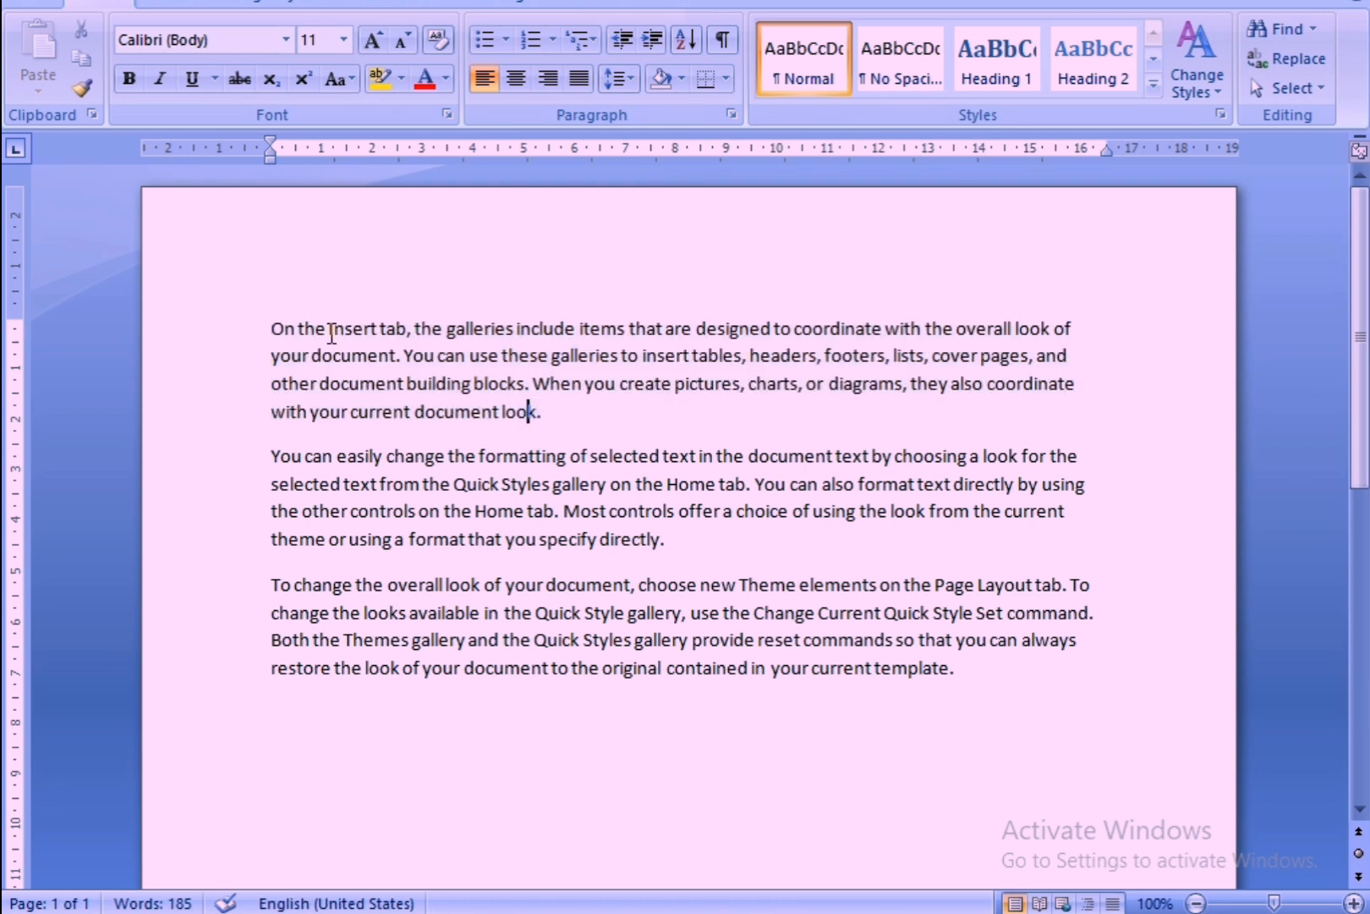
left_click(271, 329)
left_click_drag(269, 327, 565, 422)
key("ctrl+c")
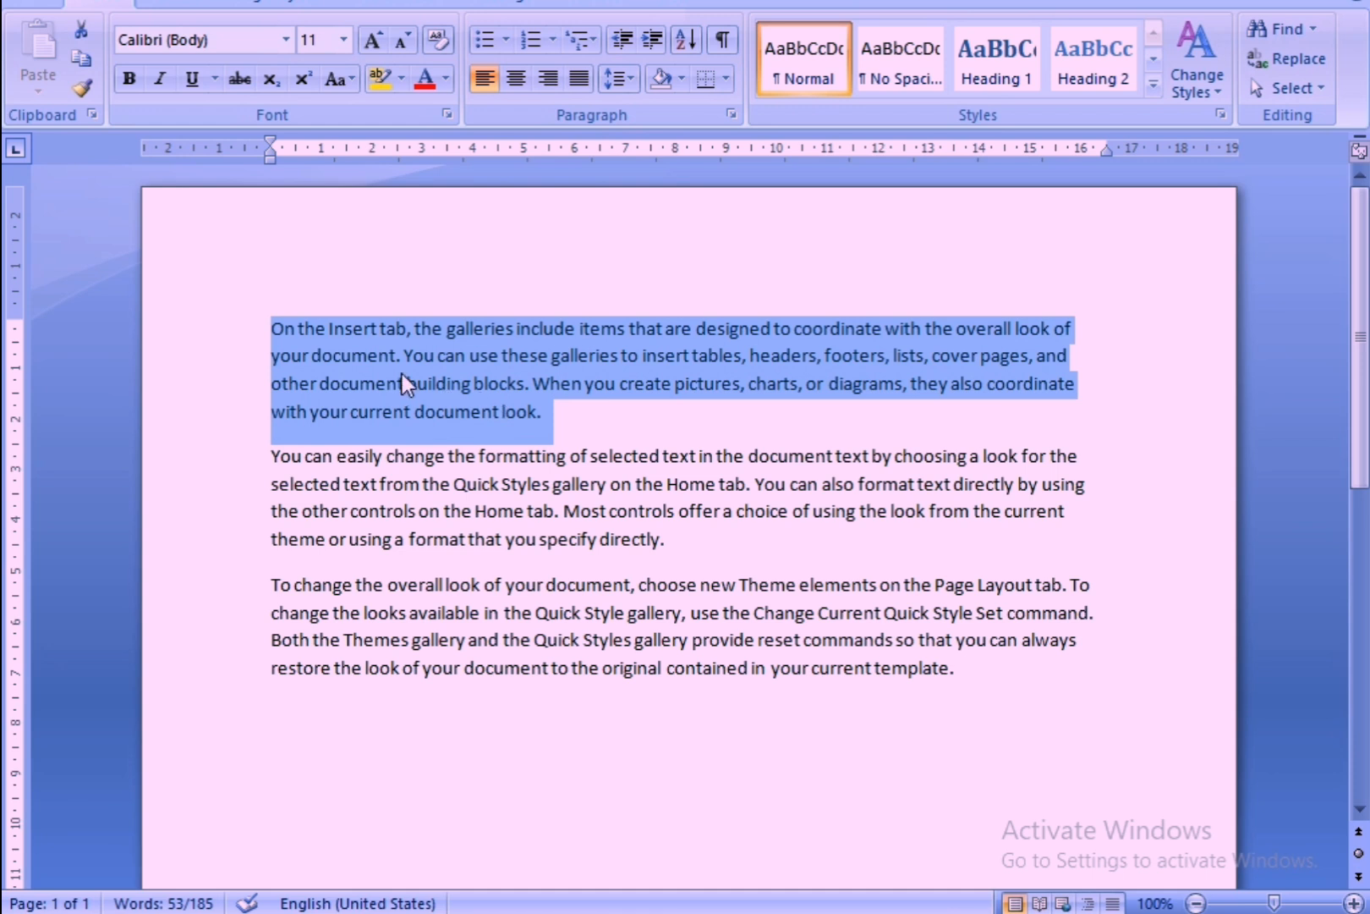
left_click(81, 34)
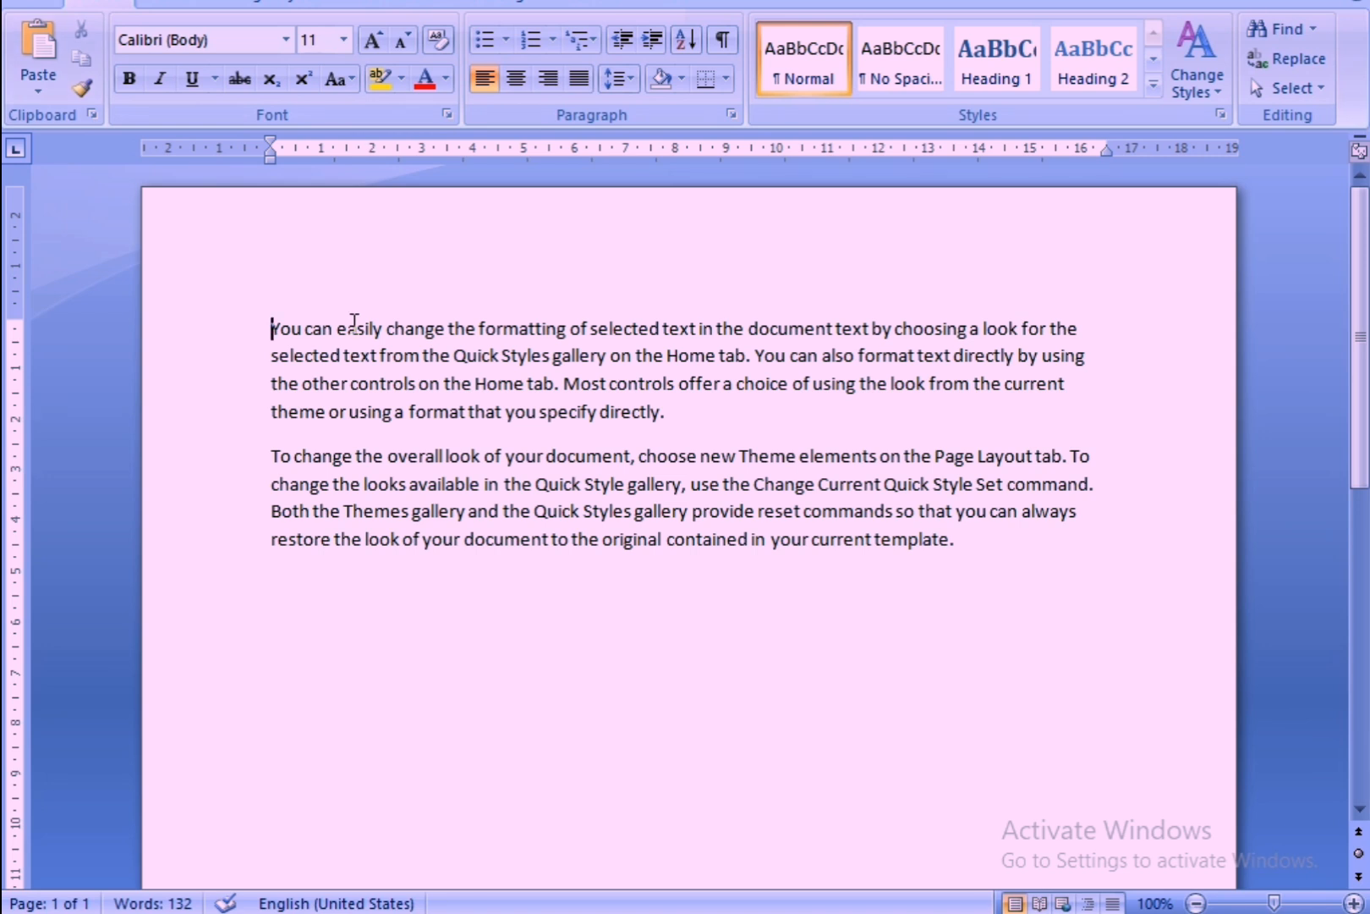
Paste the cut paragraph on a new line after the last paragraph.
left_click(973, 555)
key("Return")
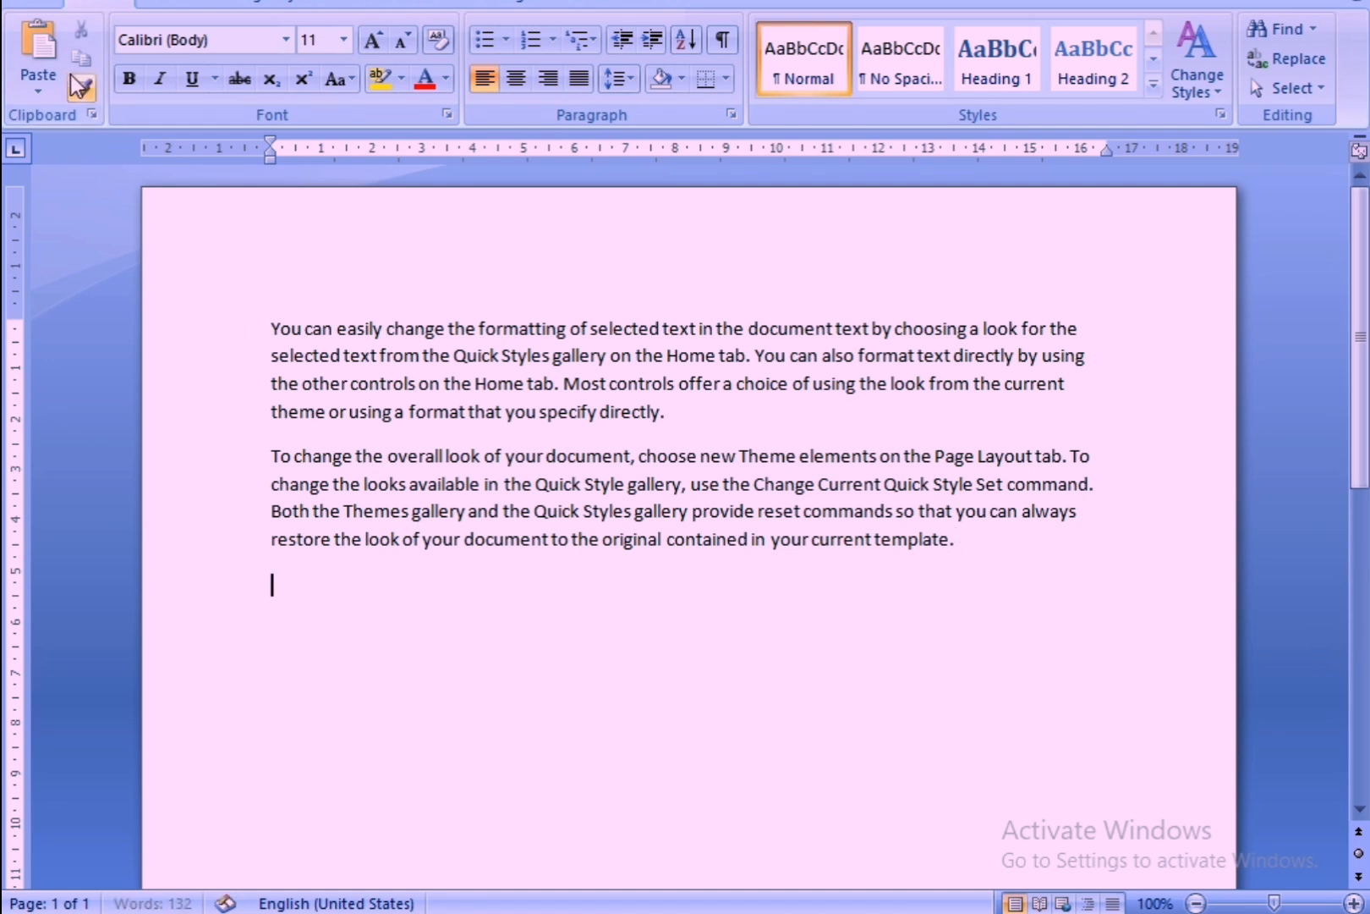
left_click(38, 72)
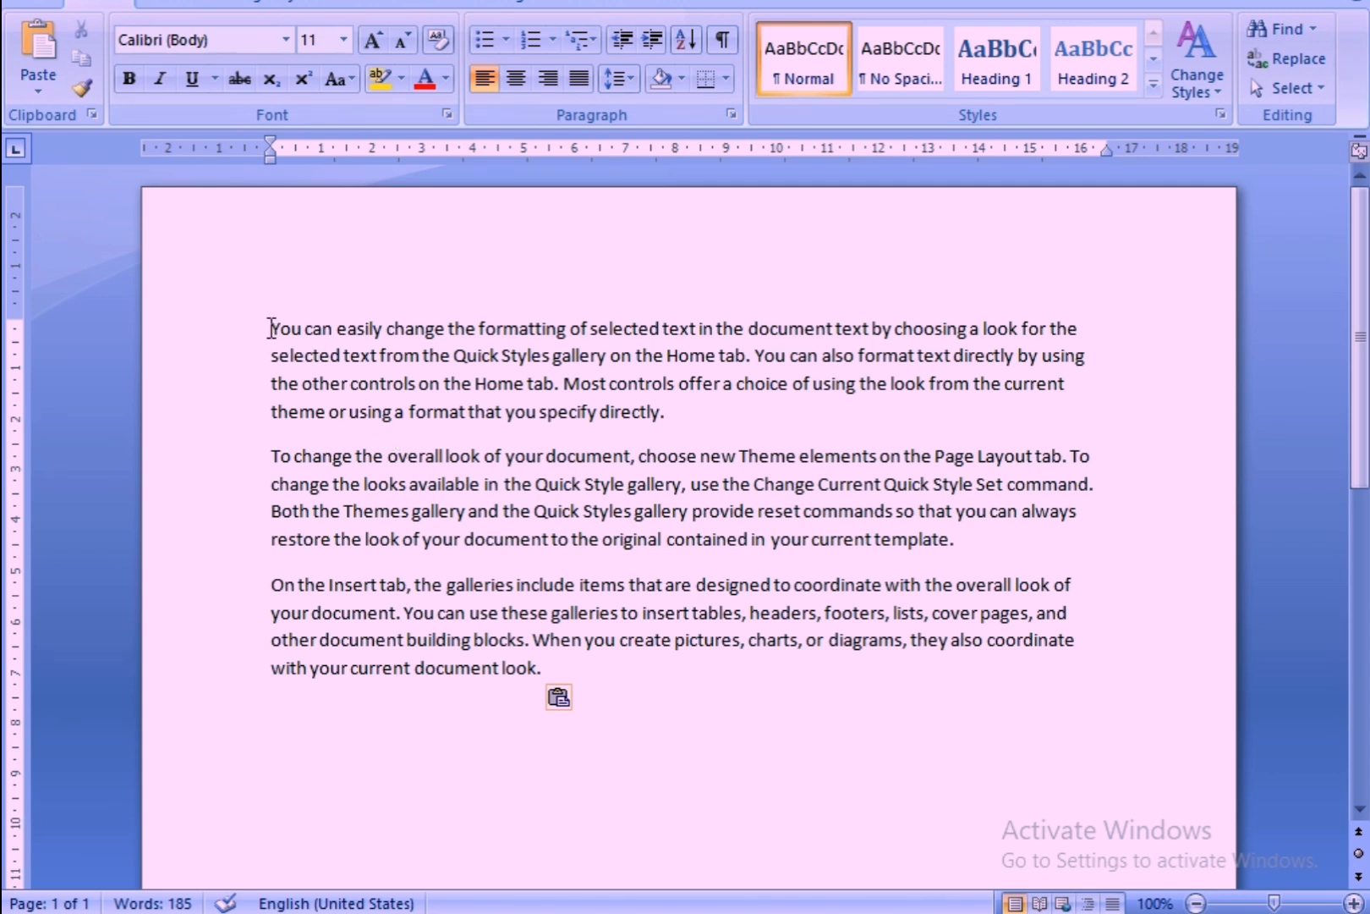
Copy the first two paragraphs of the document together.
left_click_drag(270, 328, 685, 431)
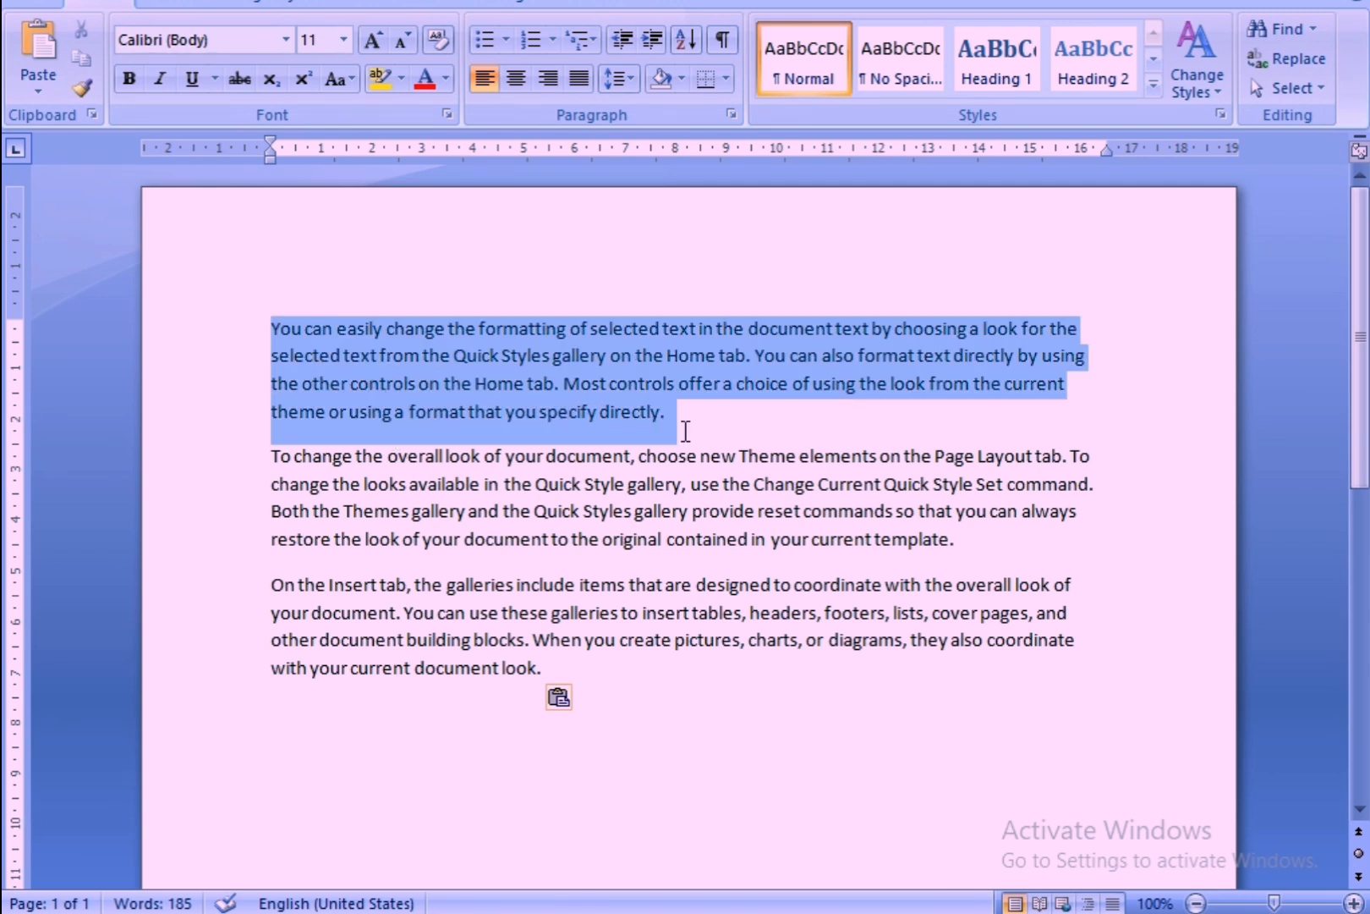
left_click(686, 431)
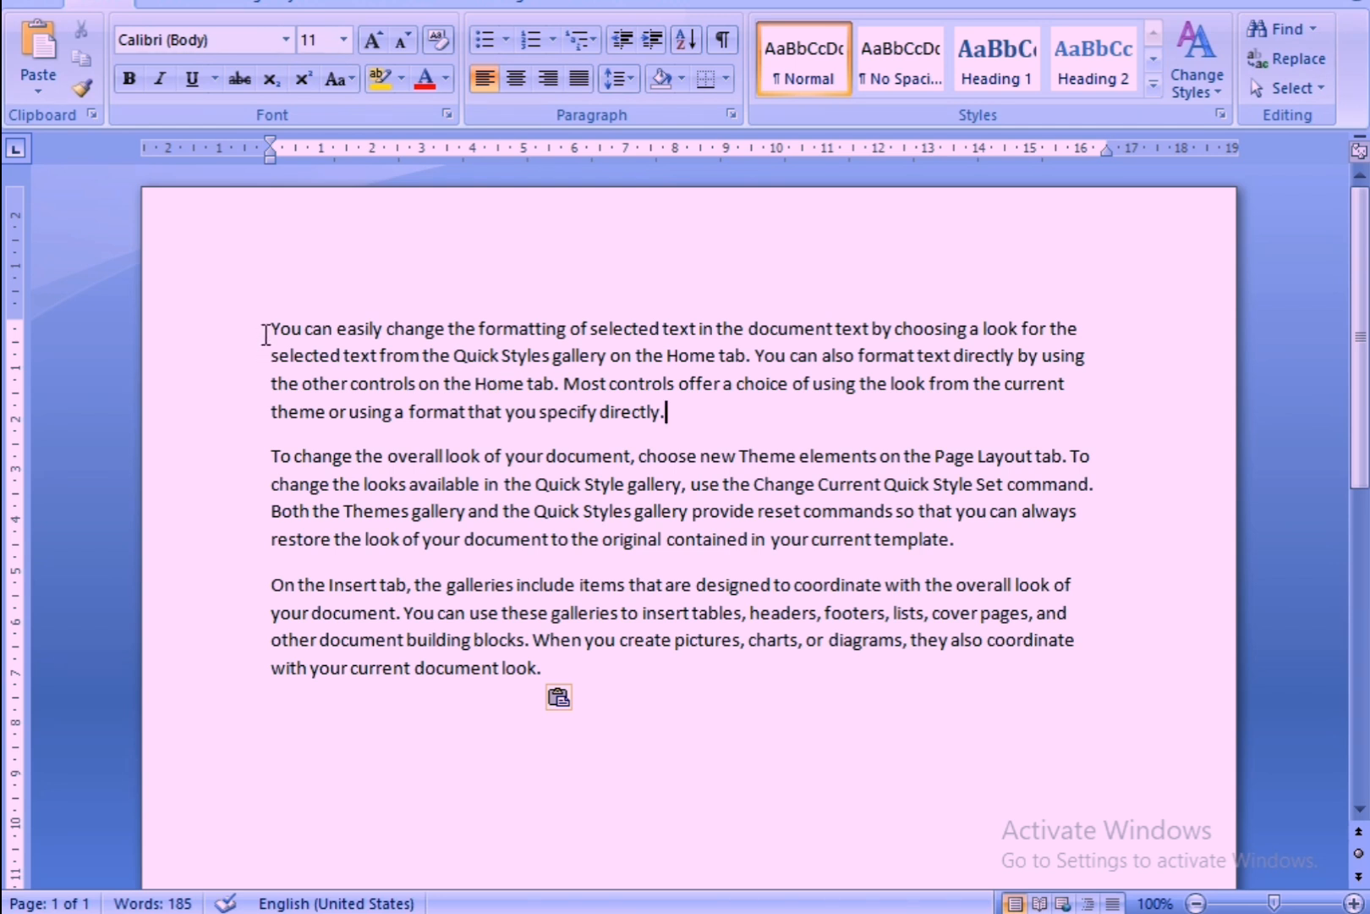
left_click_drag(269, 328, 990, 550)
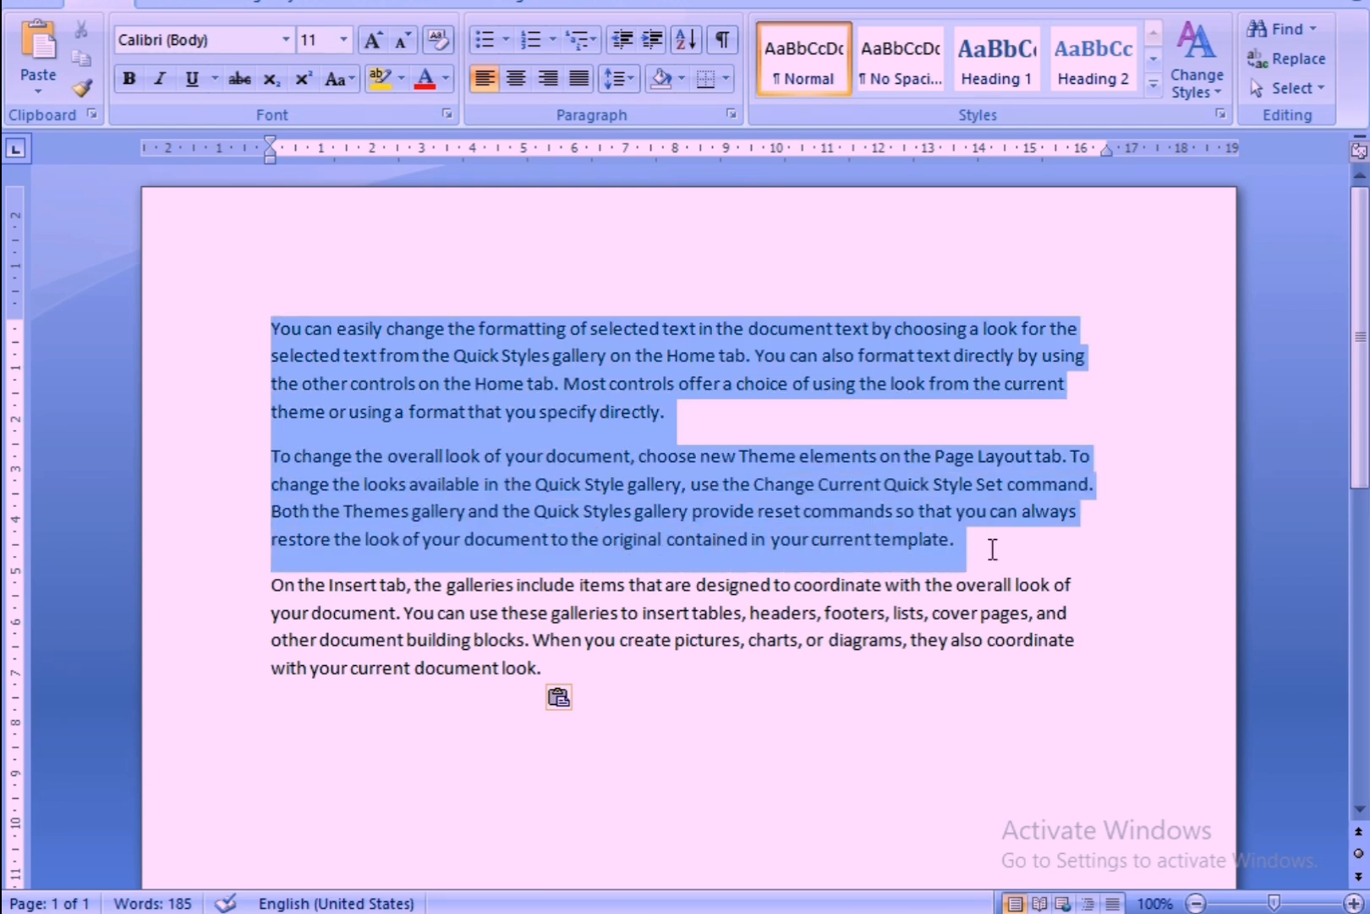
left_click(82, 59)
Add blank lines below the existing text until the second page and paste the two copied paragraphs there.
scroll(489, 598, "down", 10)
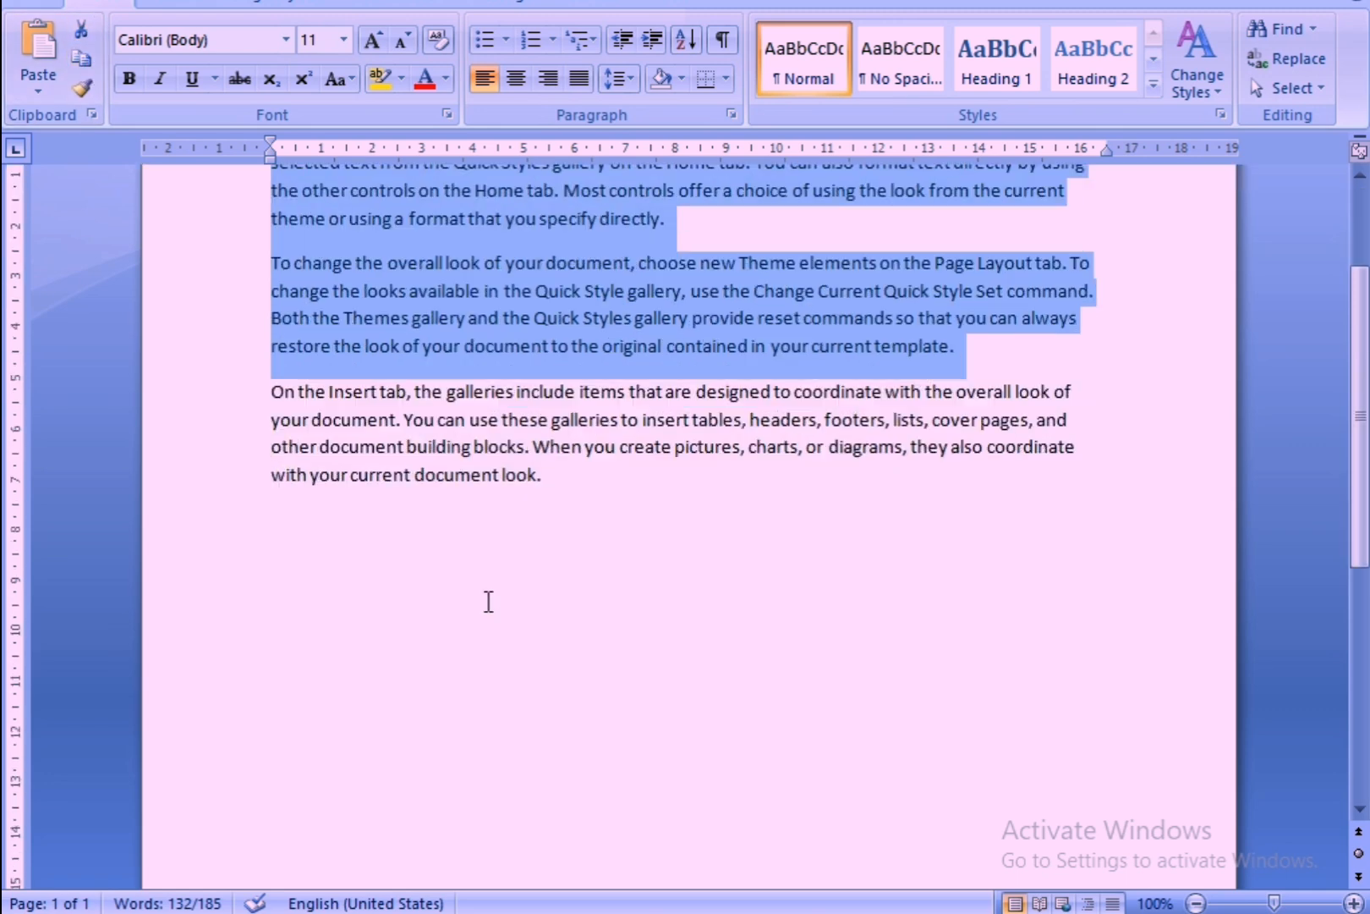
left_click(581, 582)
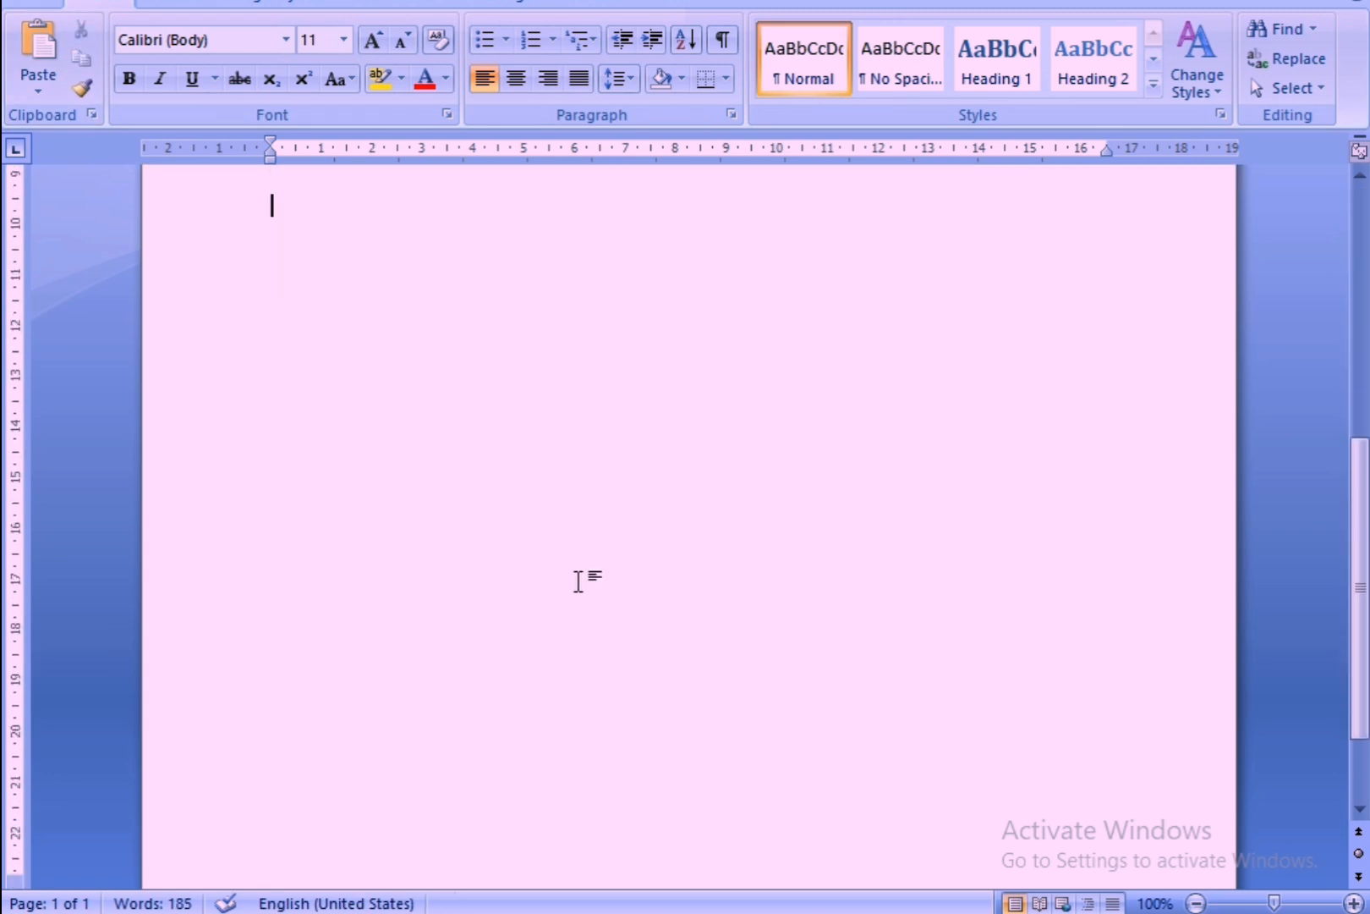
key("Return")
key("Return")
key("Return")
key("Return")
key("Return")
key("Return")
key("Return")
key("Return")
key("Return")
key("Return")
key("Return")
key("Return")
key("Return")
key("Return")
key("Return")
key("Return")
key("Return")
key("Return")
key("Return")
key("Return")
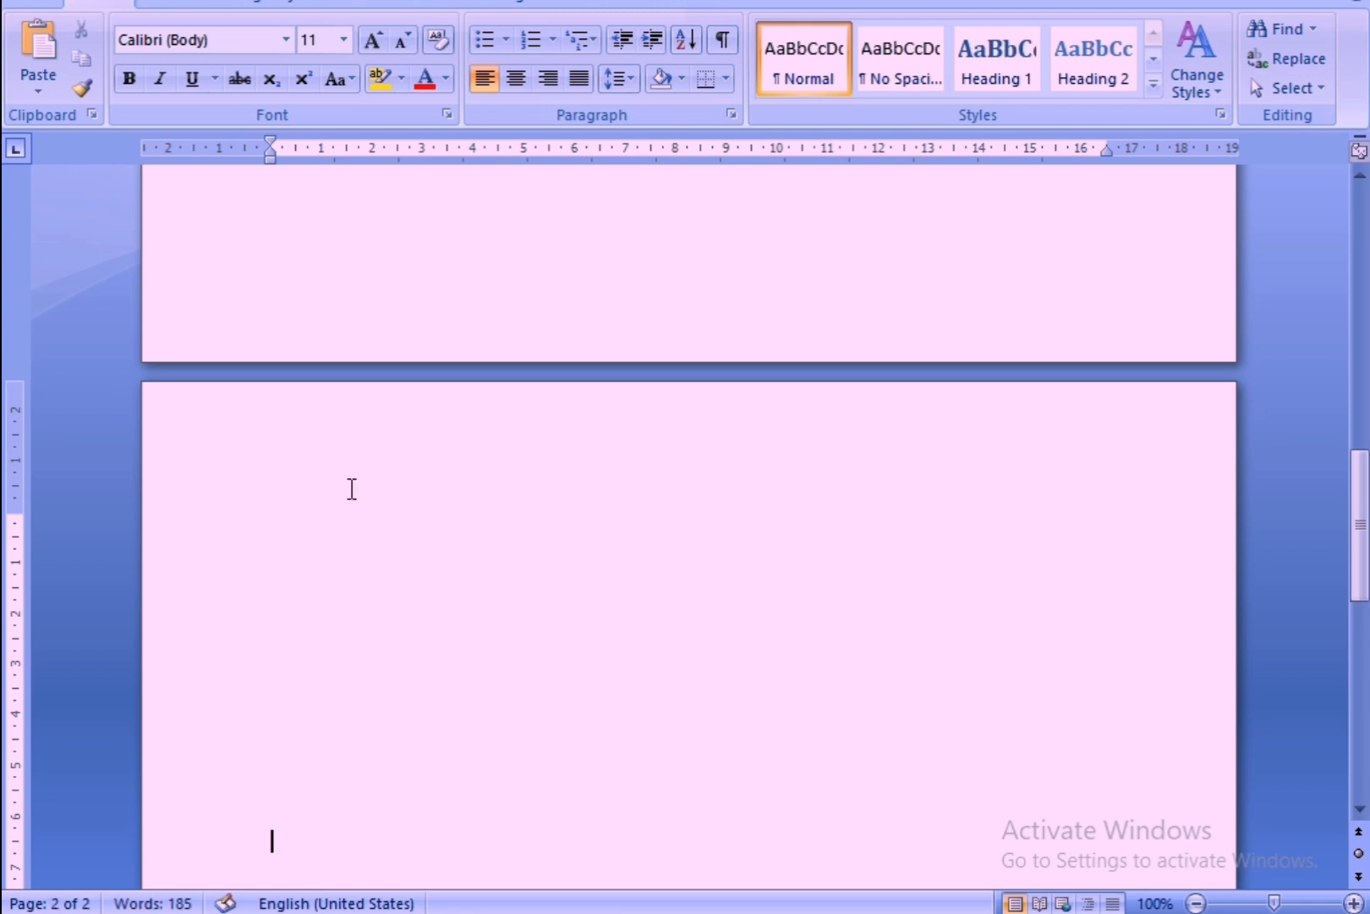
left_click(29, 75)
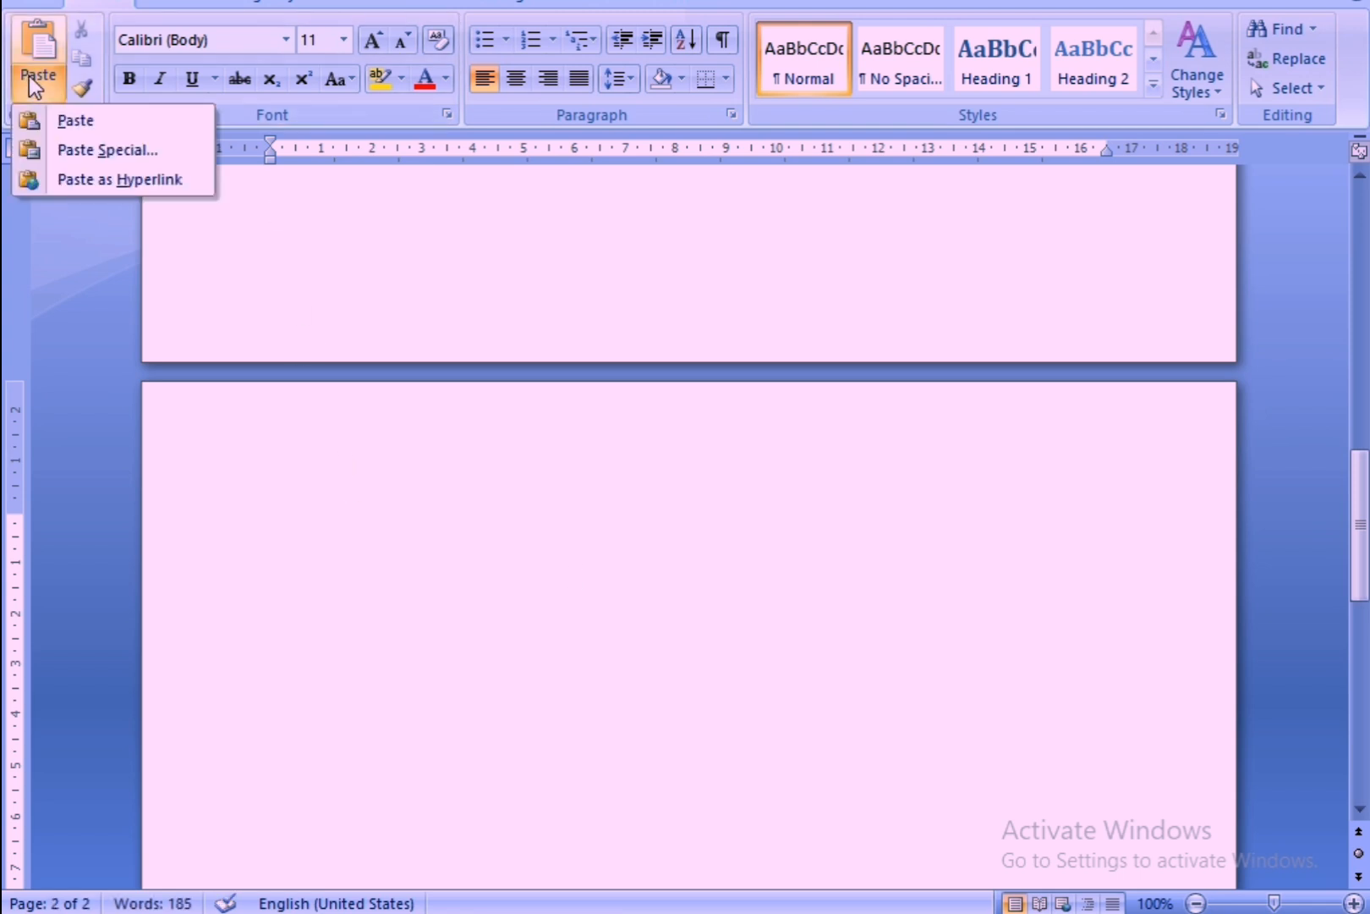
left_click(57, 118)
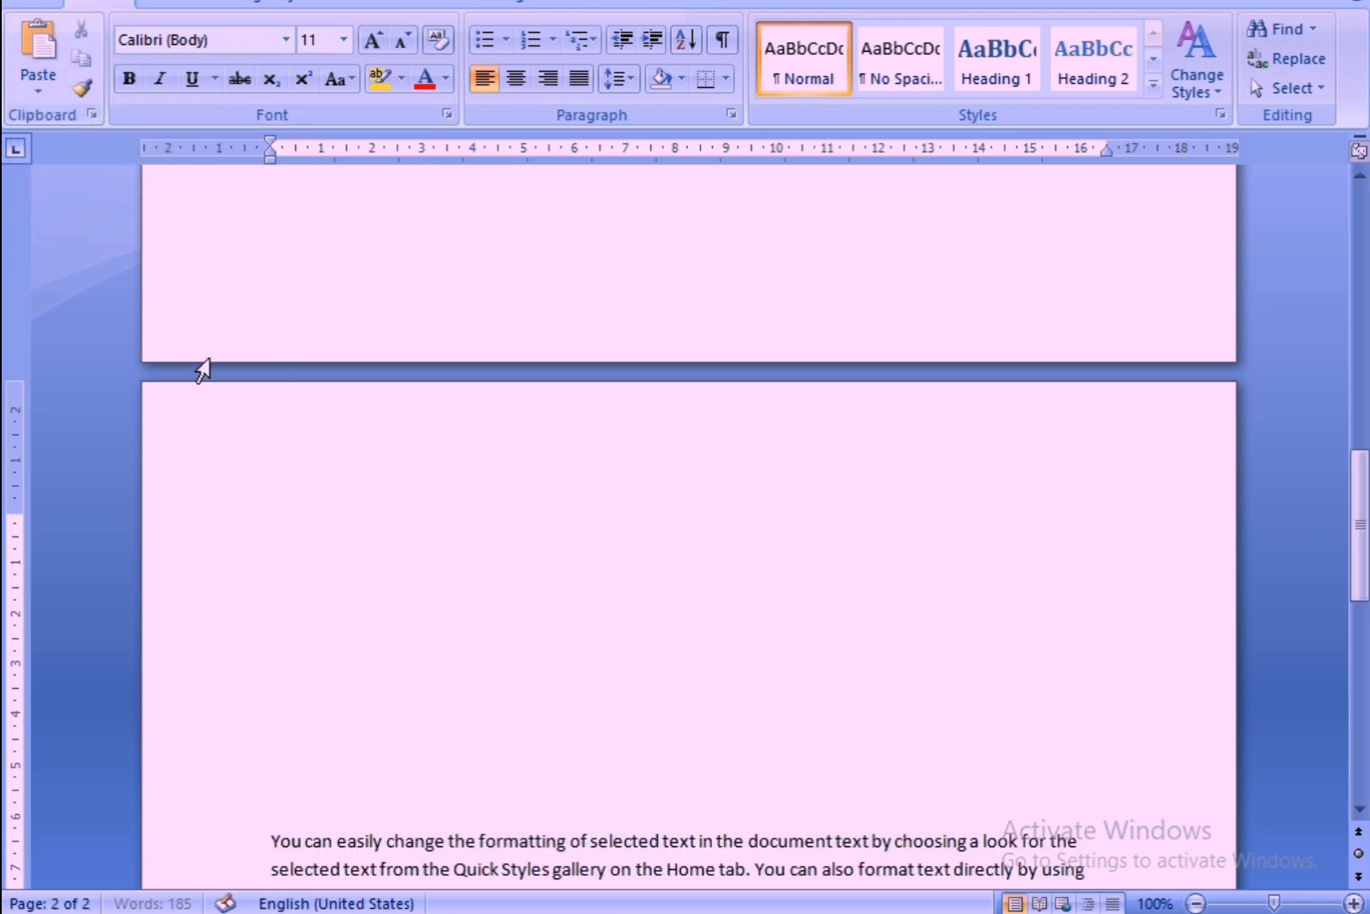
scroll(265, 452, "down", 5)
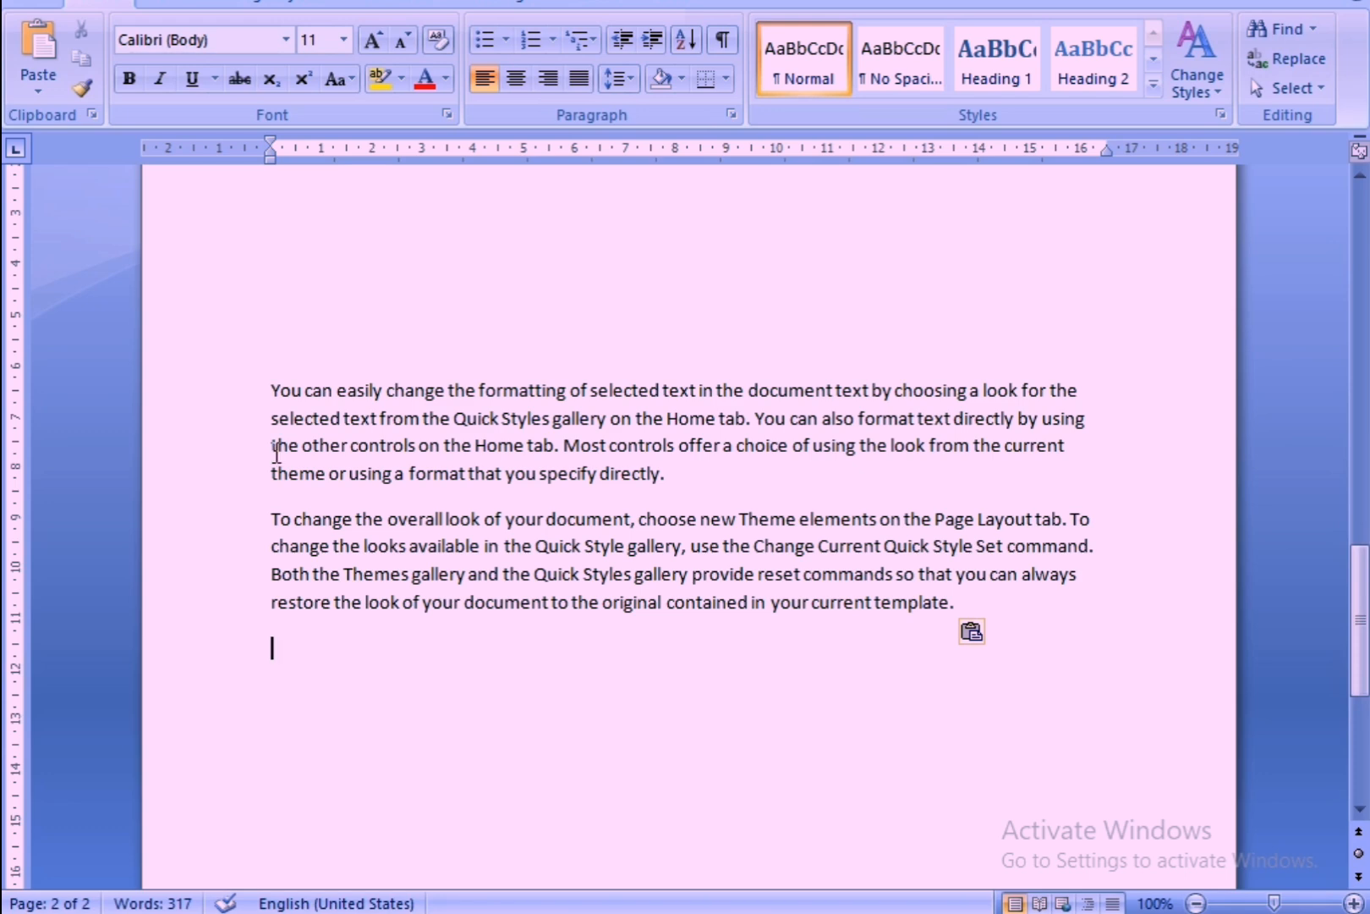
Change the font of the first paragraph on page one to Brush Script MT.
scroll(394, 529, "up", 5)
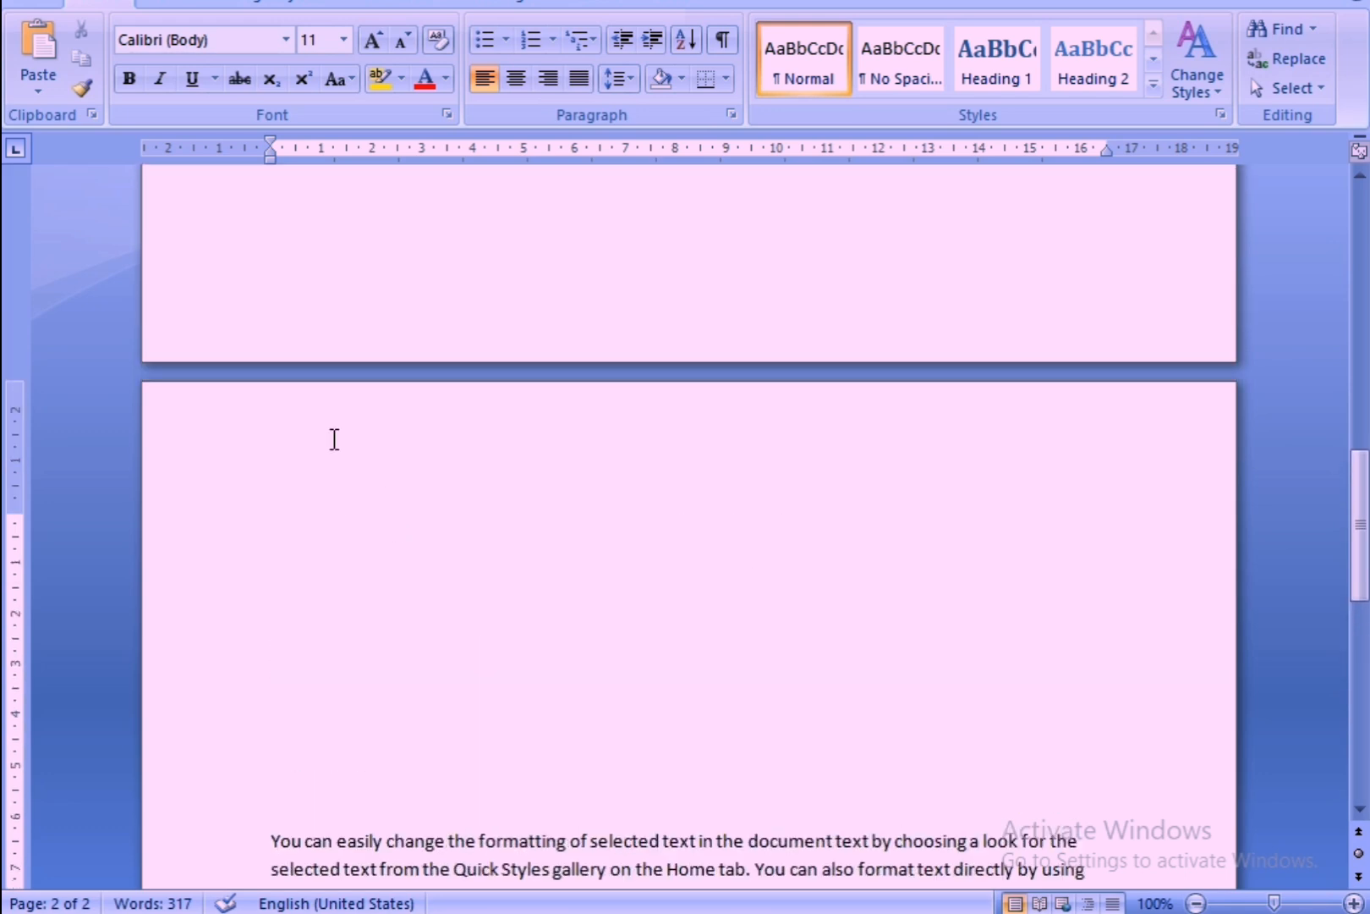
scroll(382, 459, "up", 6)
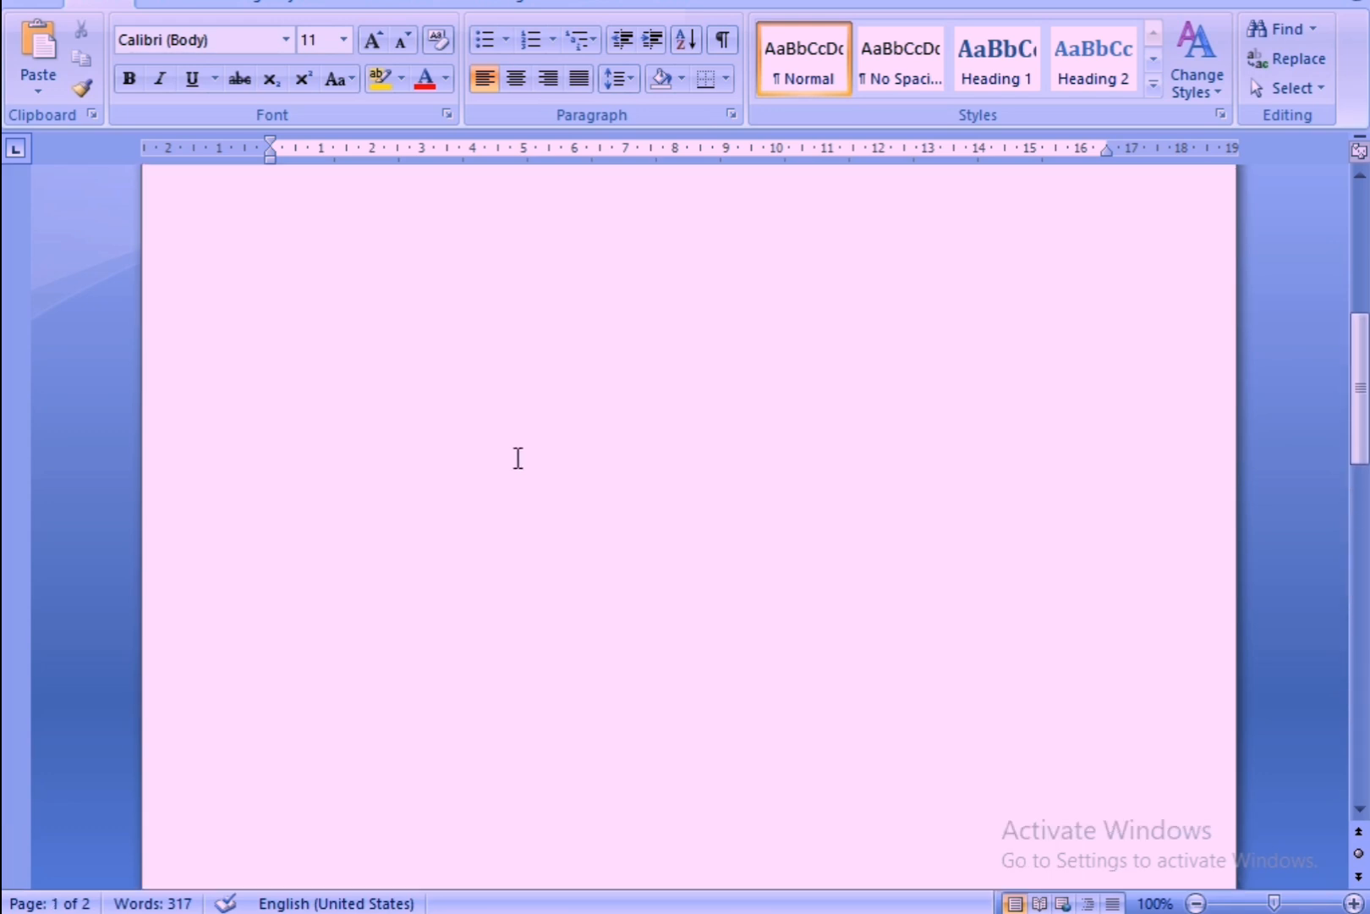
scroll(508, 471, "up", 3)
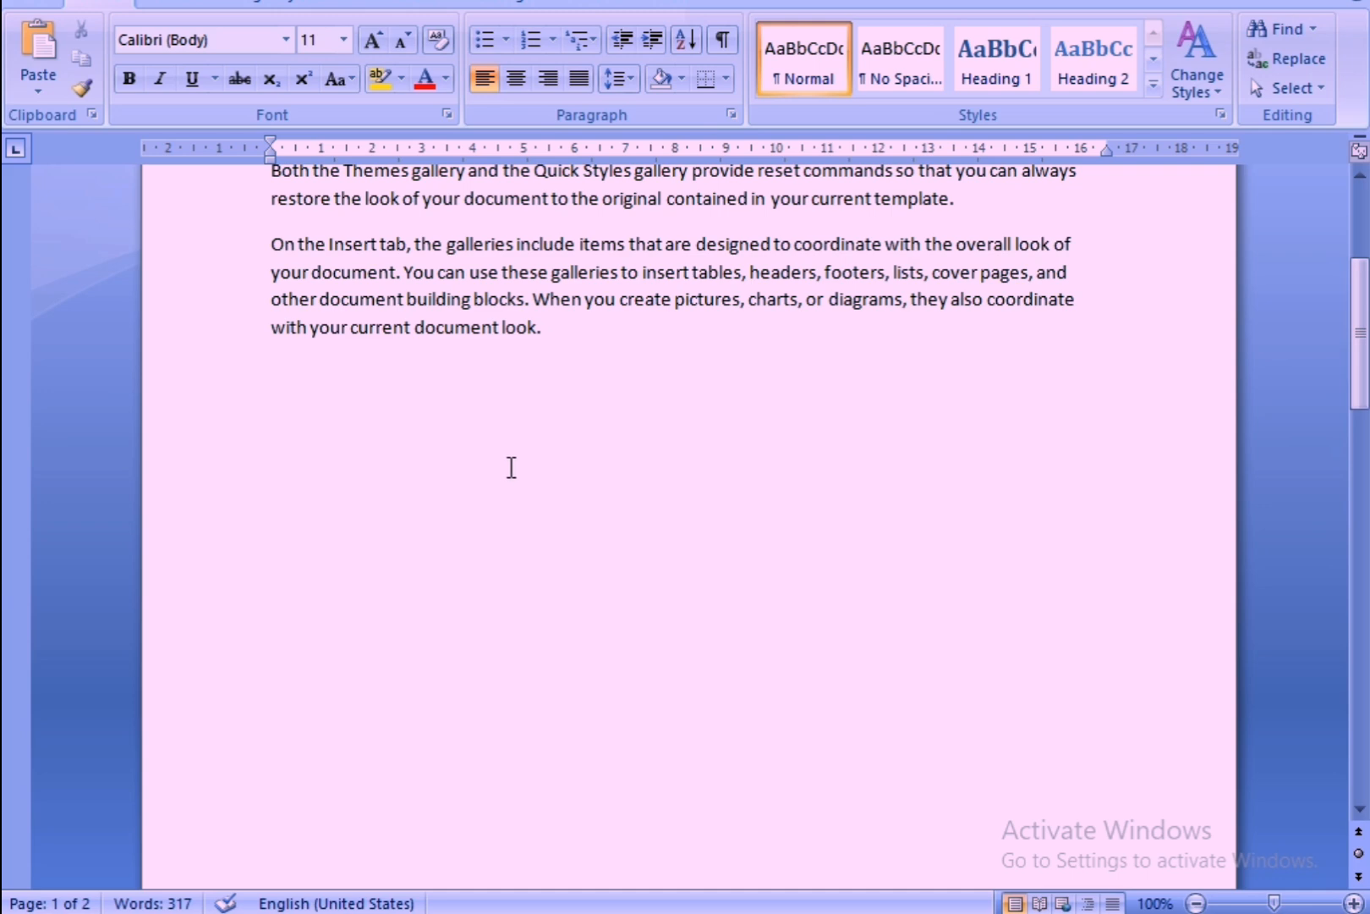
scroll(512, 467, "up", 1)
scroll(579, 563, "up", 2)
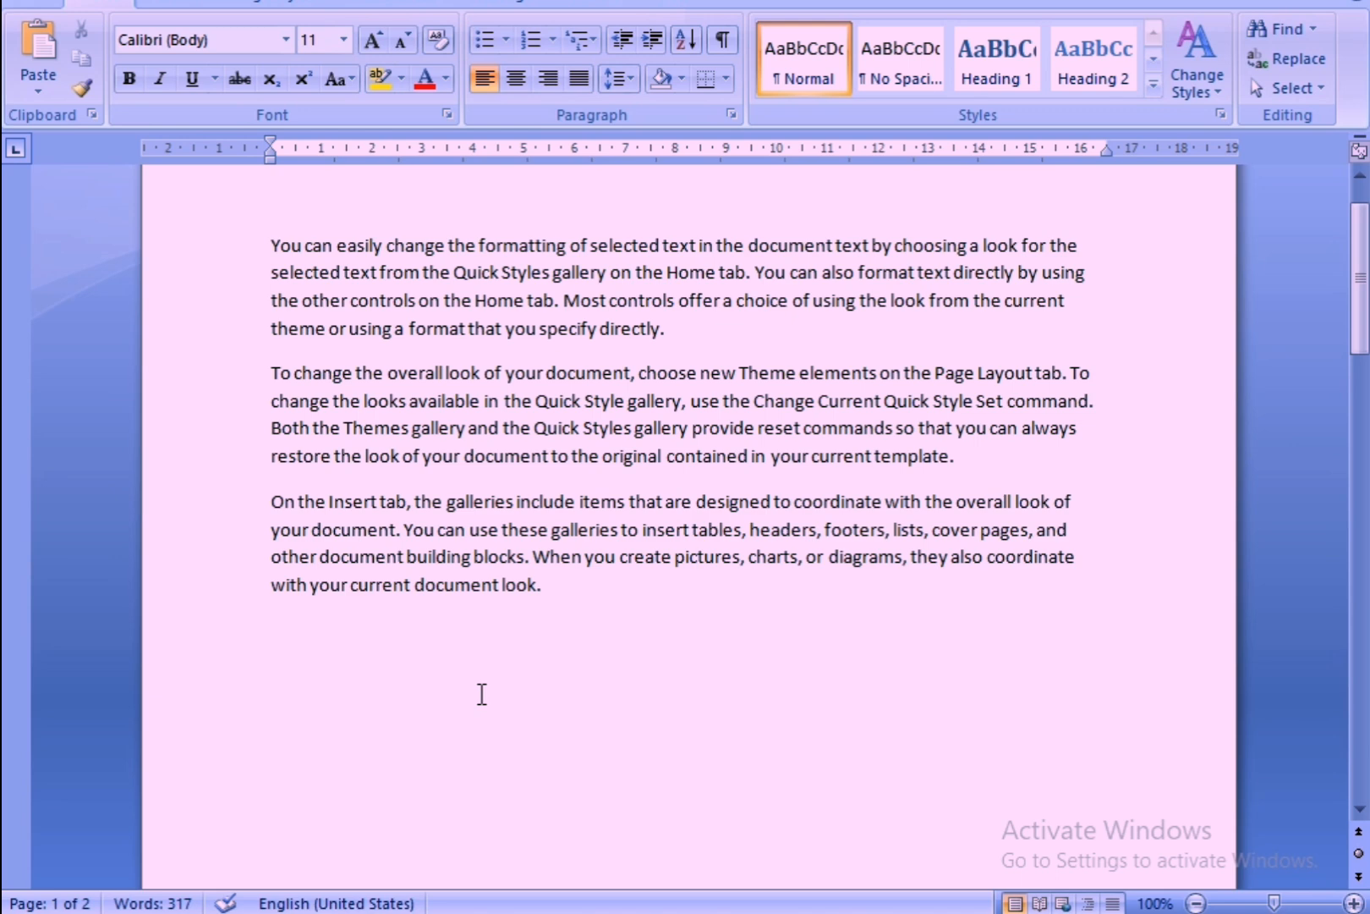
scroll(481, 694, "up", 1)
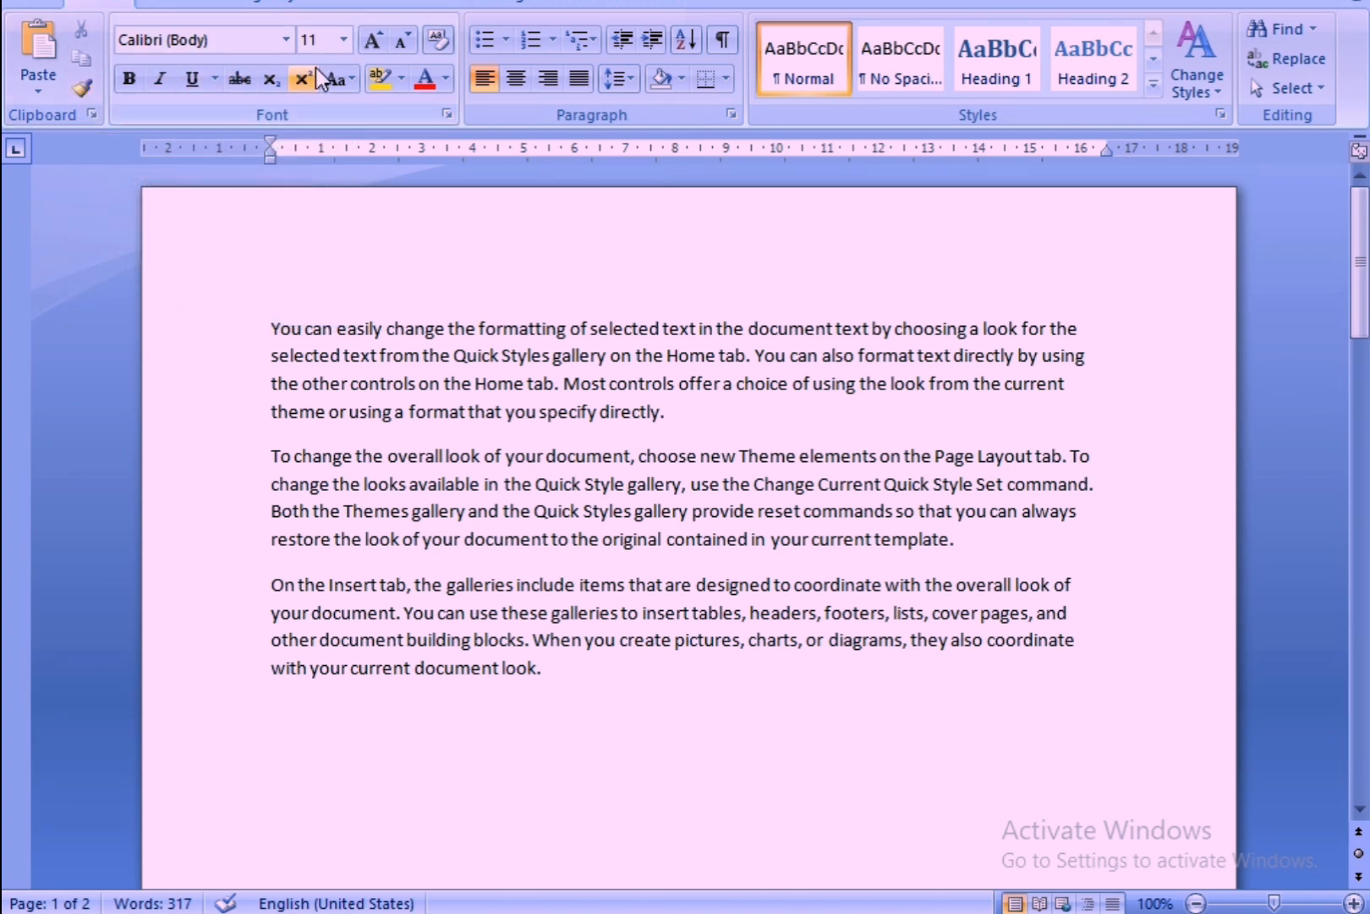
left_click_drag(271, 328, 716, 424)
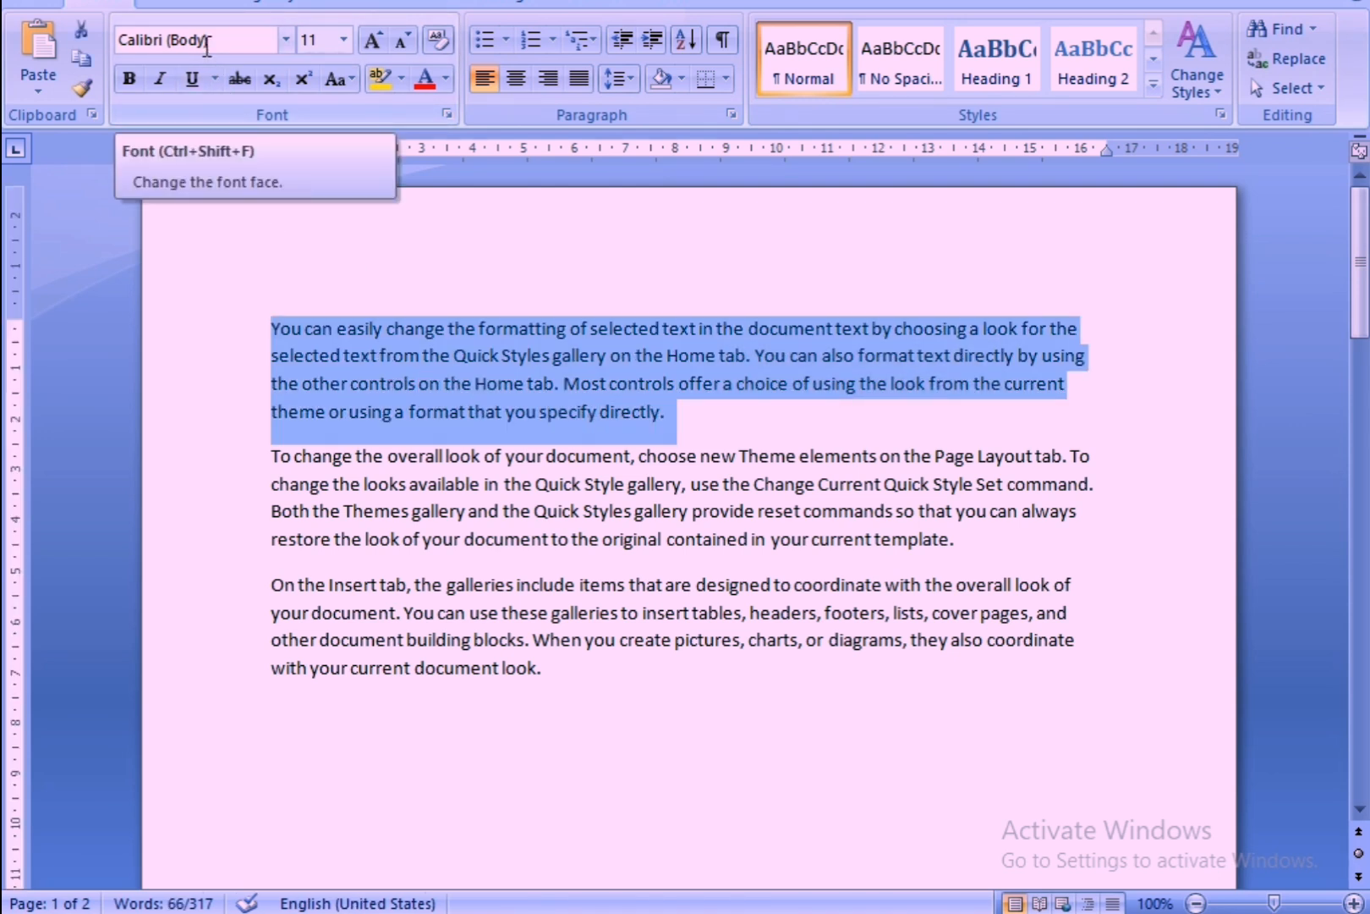
left_click(286, 40)
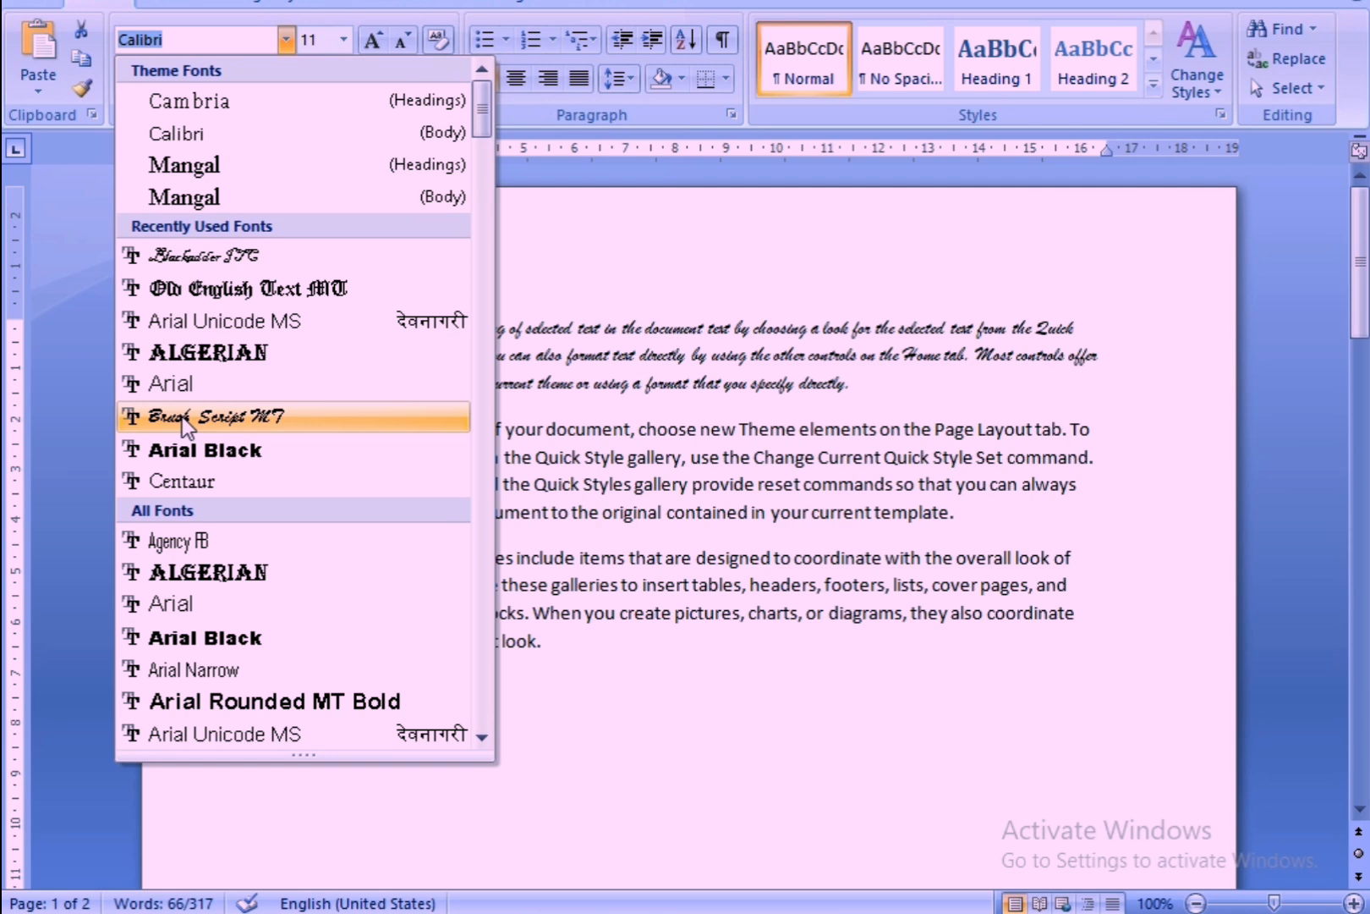
left_click(200, 421)
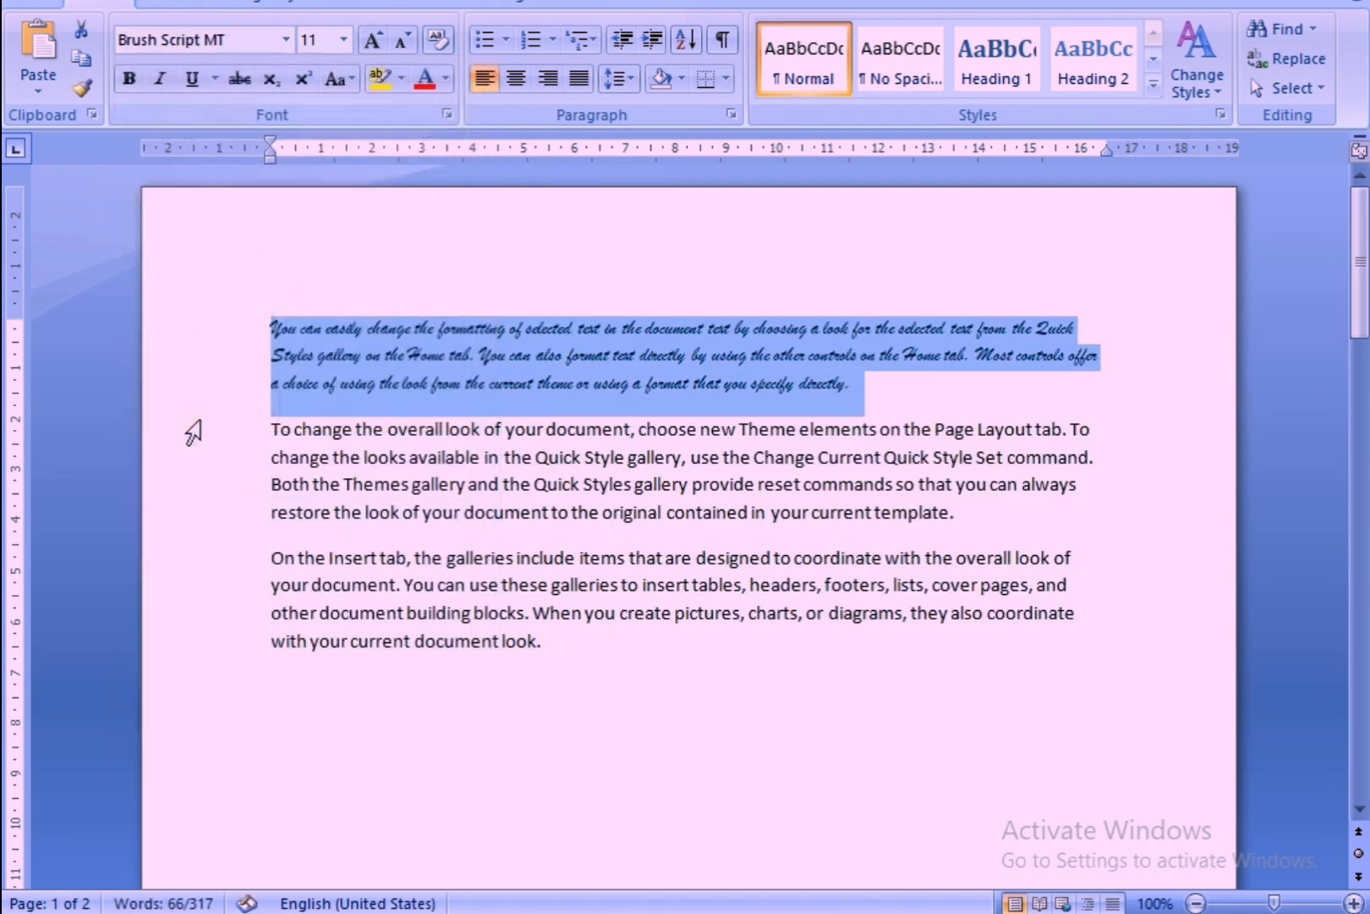
Set the first paragraph's font to Old English Text MT and deselect it.
left_click(285, 45)
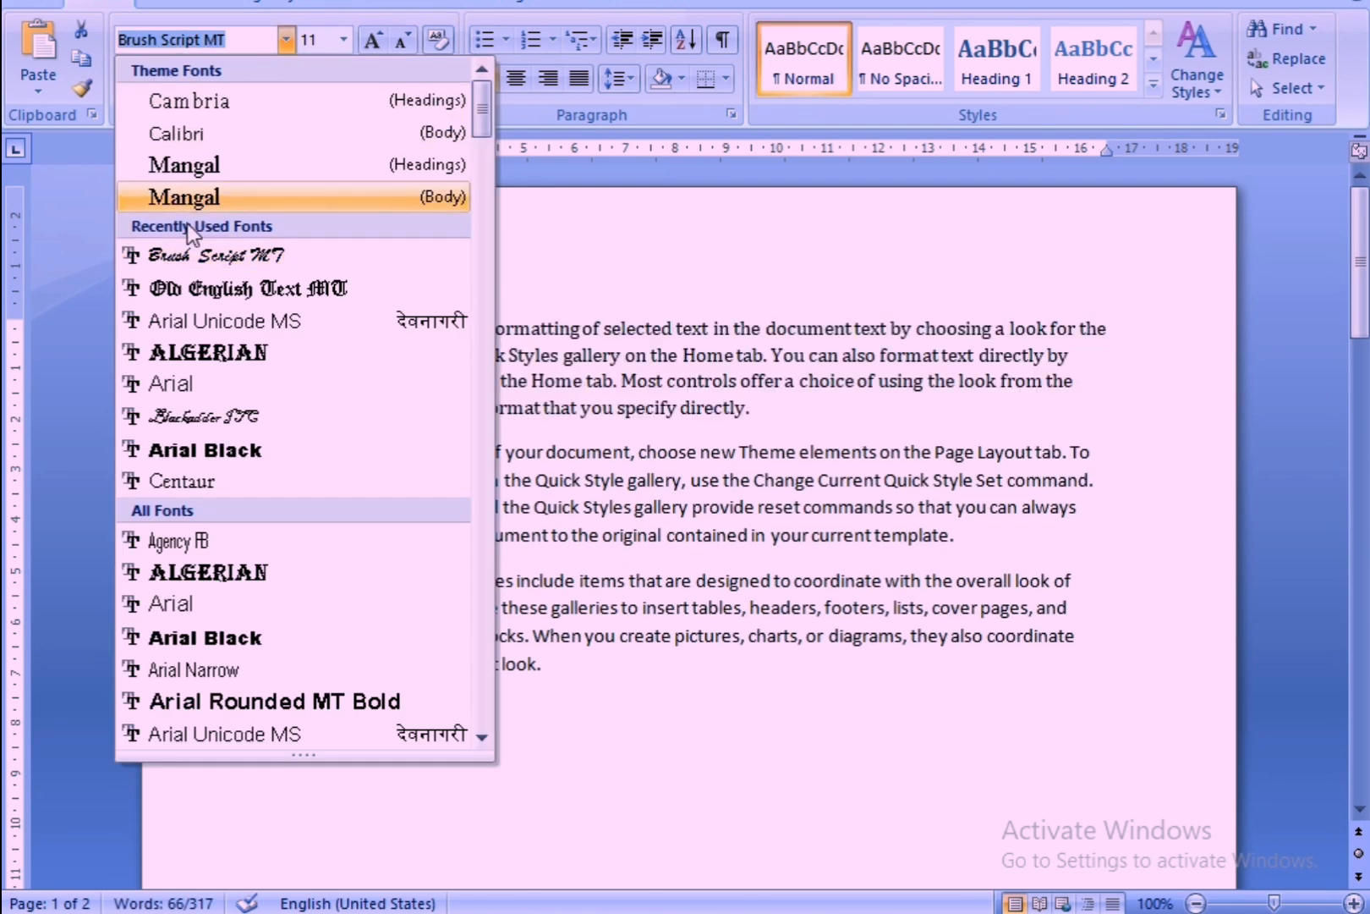
left_click(178, 292)
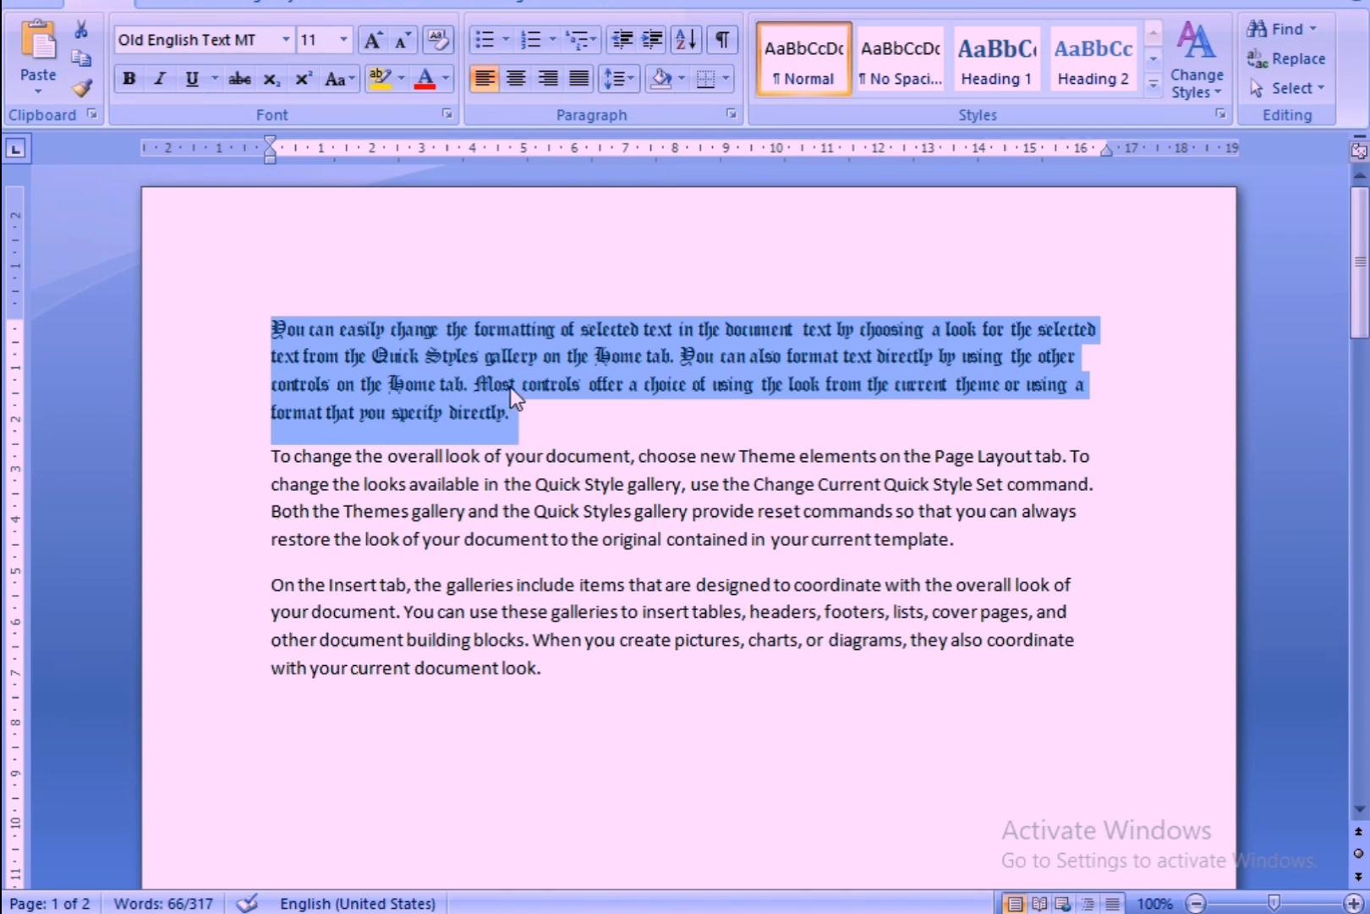
left_click(533, 411)
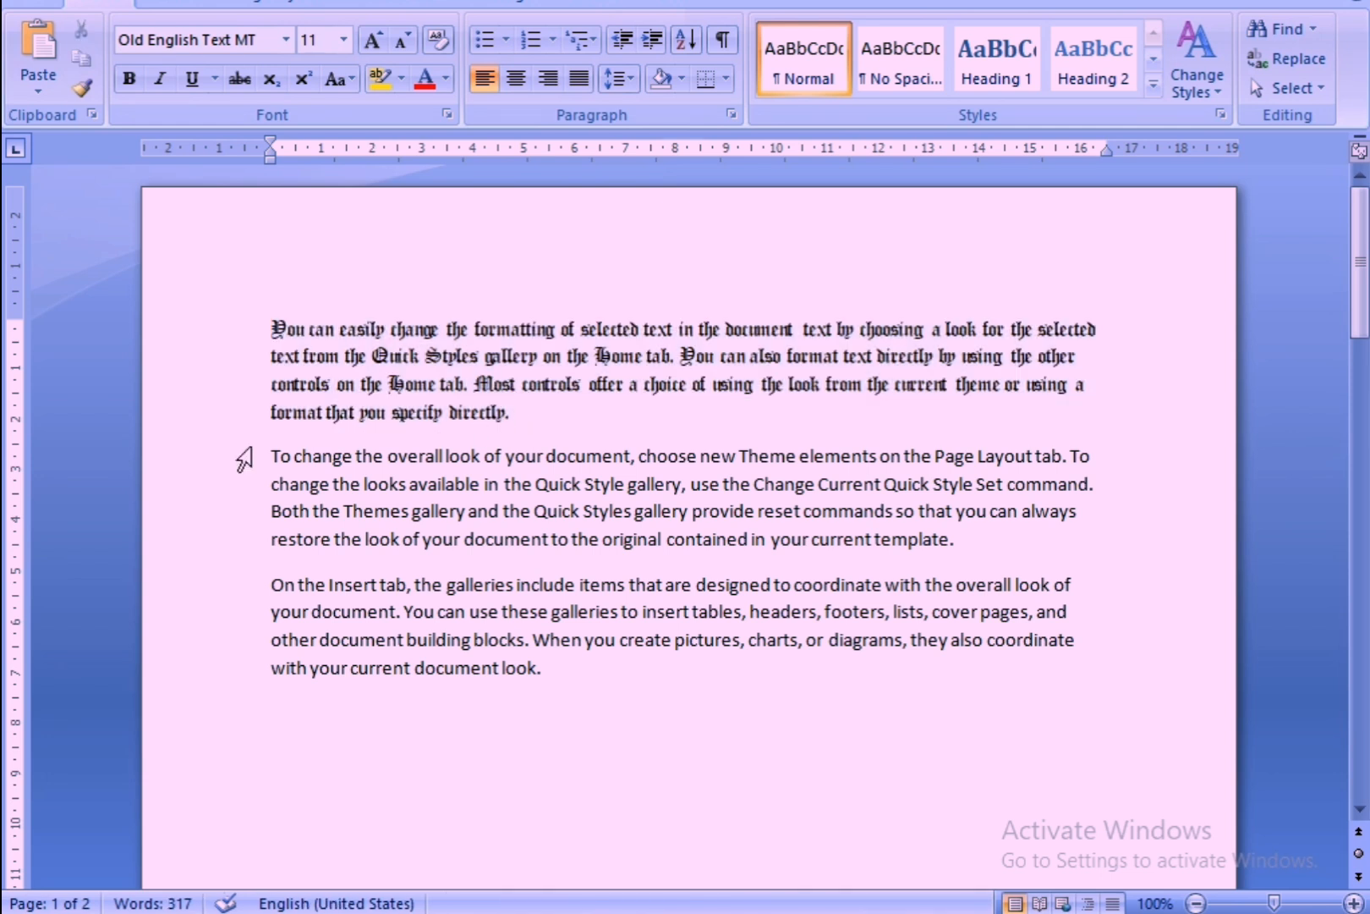
Apply the Old English Text MT font to the second and third paragraphs on page one.
left_click_drag(240, 457, 496, 680)
left_click(517, 668)
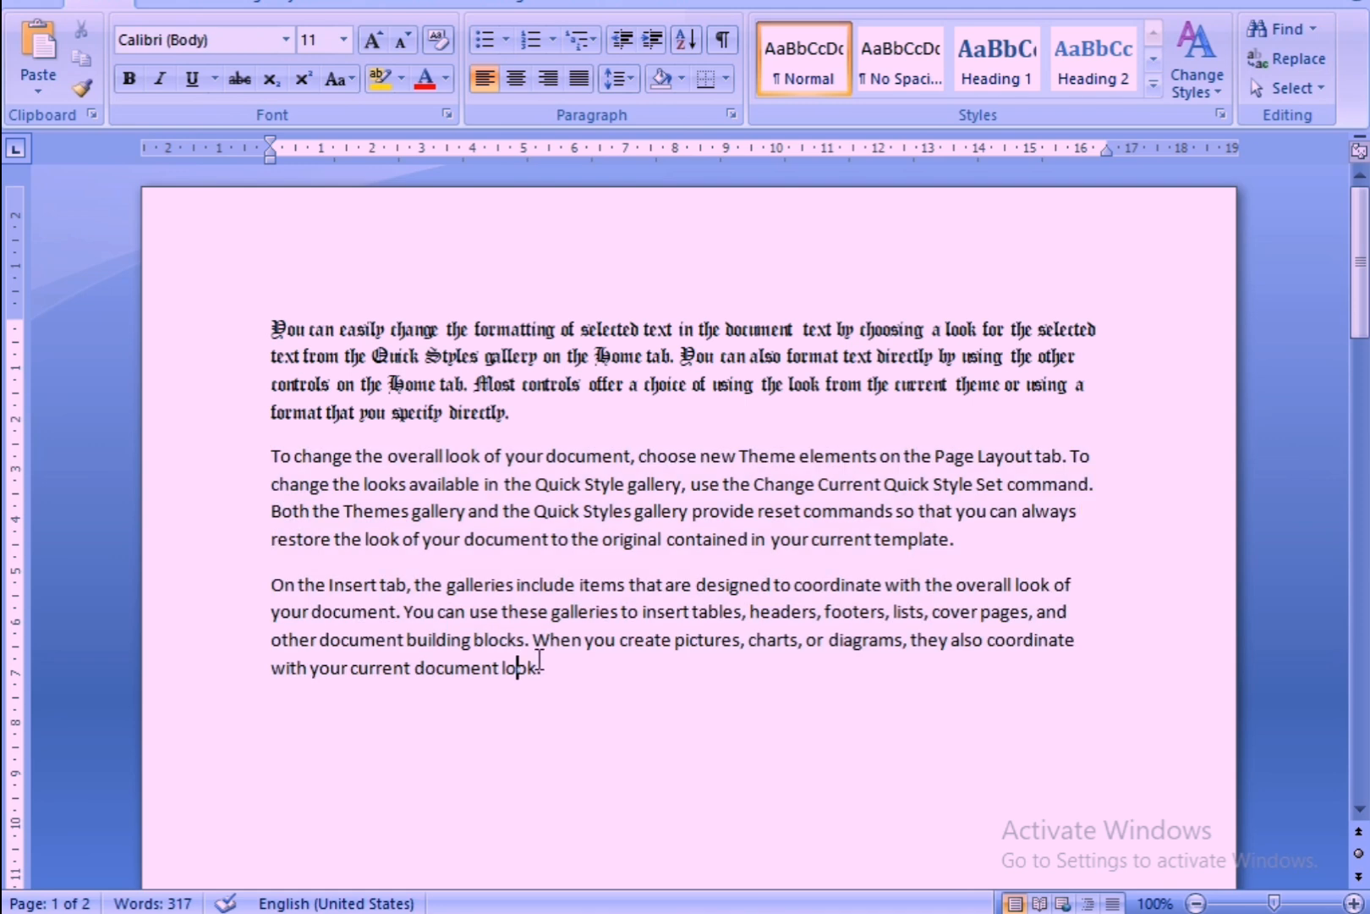
left_click_drag(270, 457, 550, 721)
left_click(286, 39)
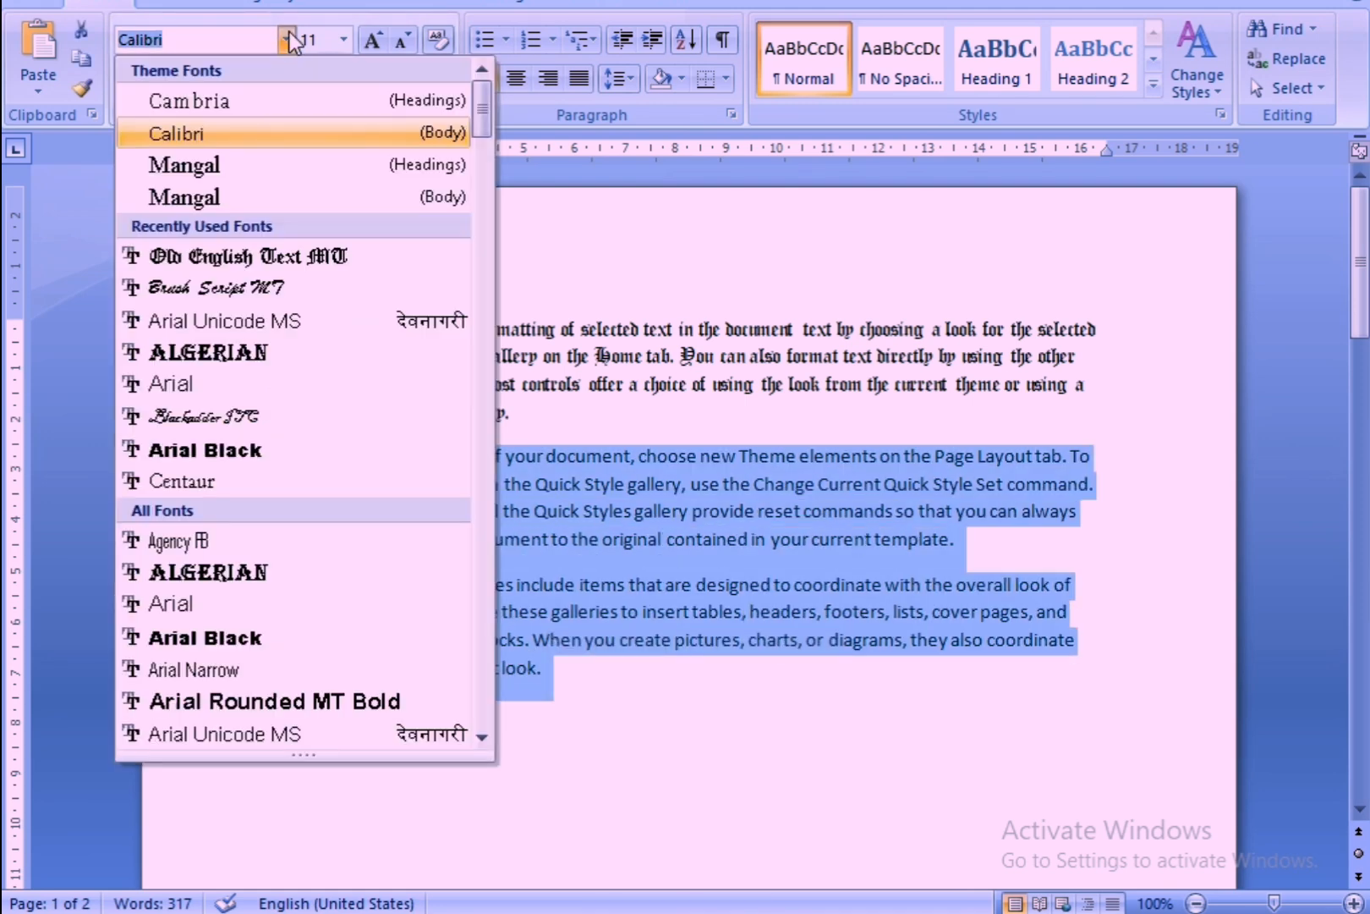
left_click(203, 258)
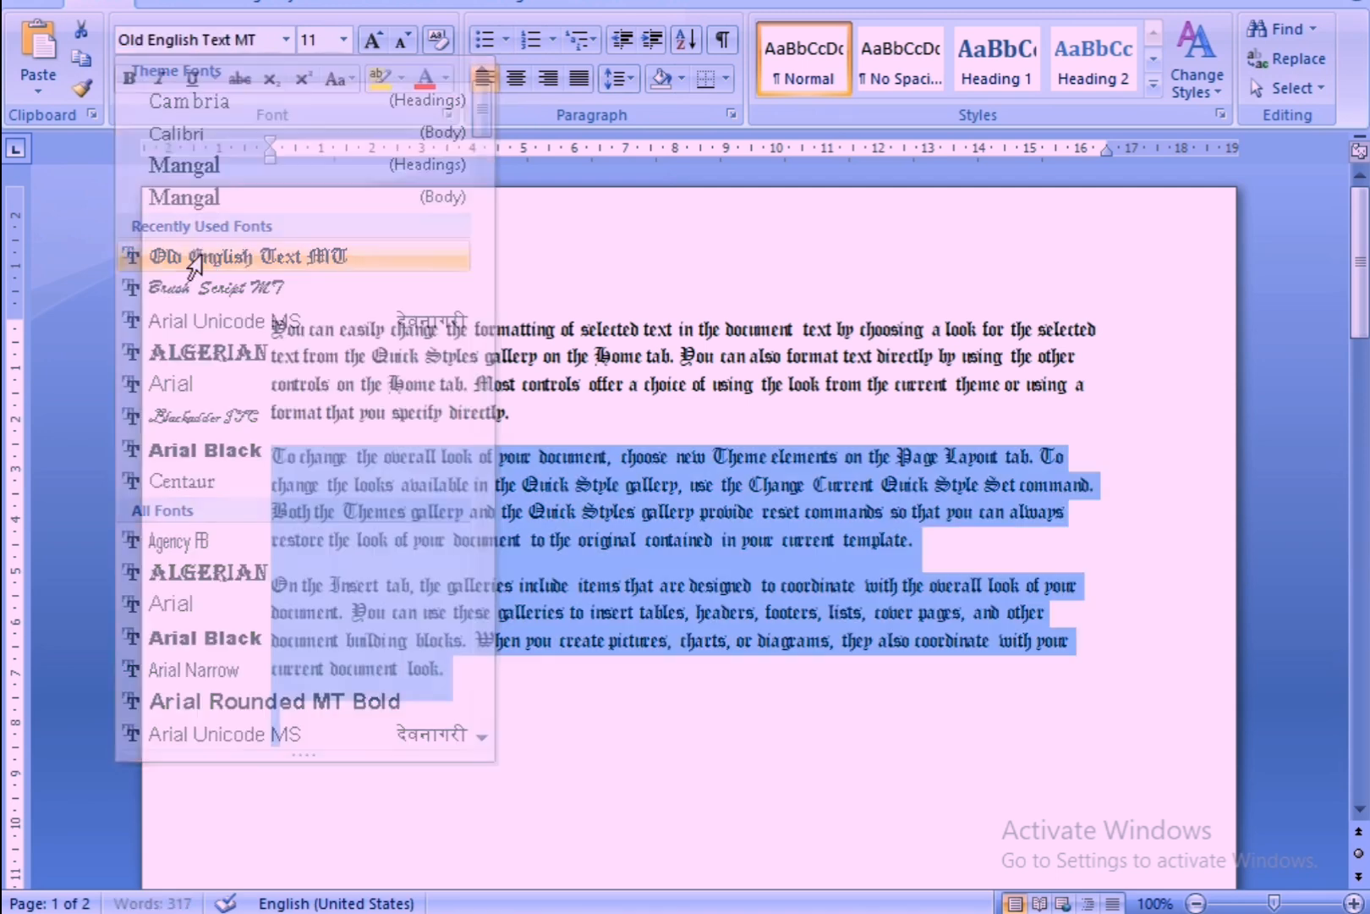
left_click(472, 708)
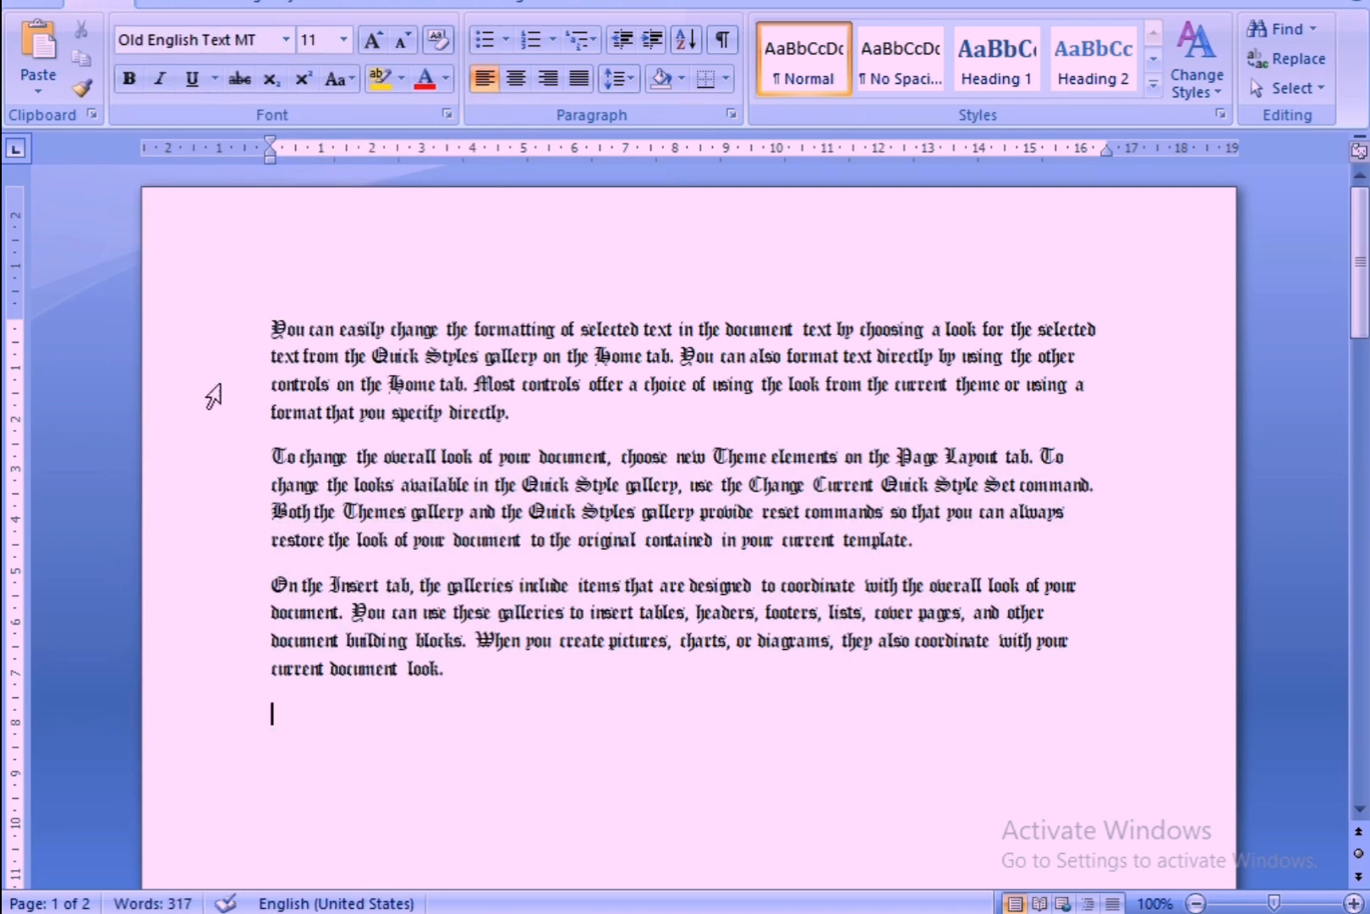
Select all three paragraphs on page one and set their font to Calibri (Body).
left_click_drag(229, 322, 546, 692)
left_click(547, 692)
left_click_drag(269, 325, 884, 719)
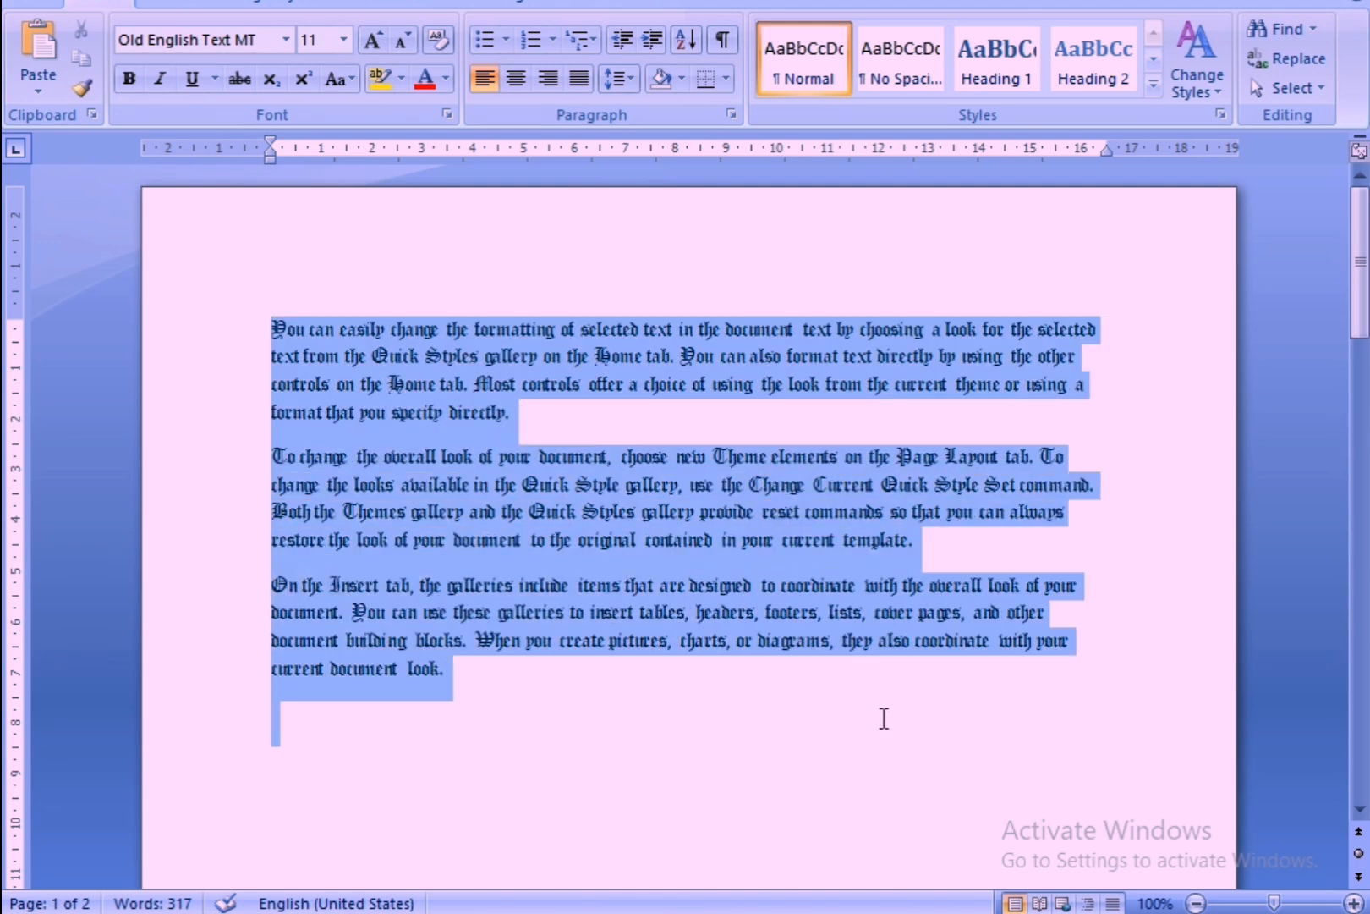
left_click(285, 39)
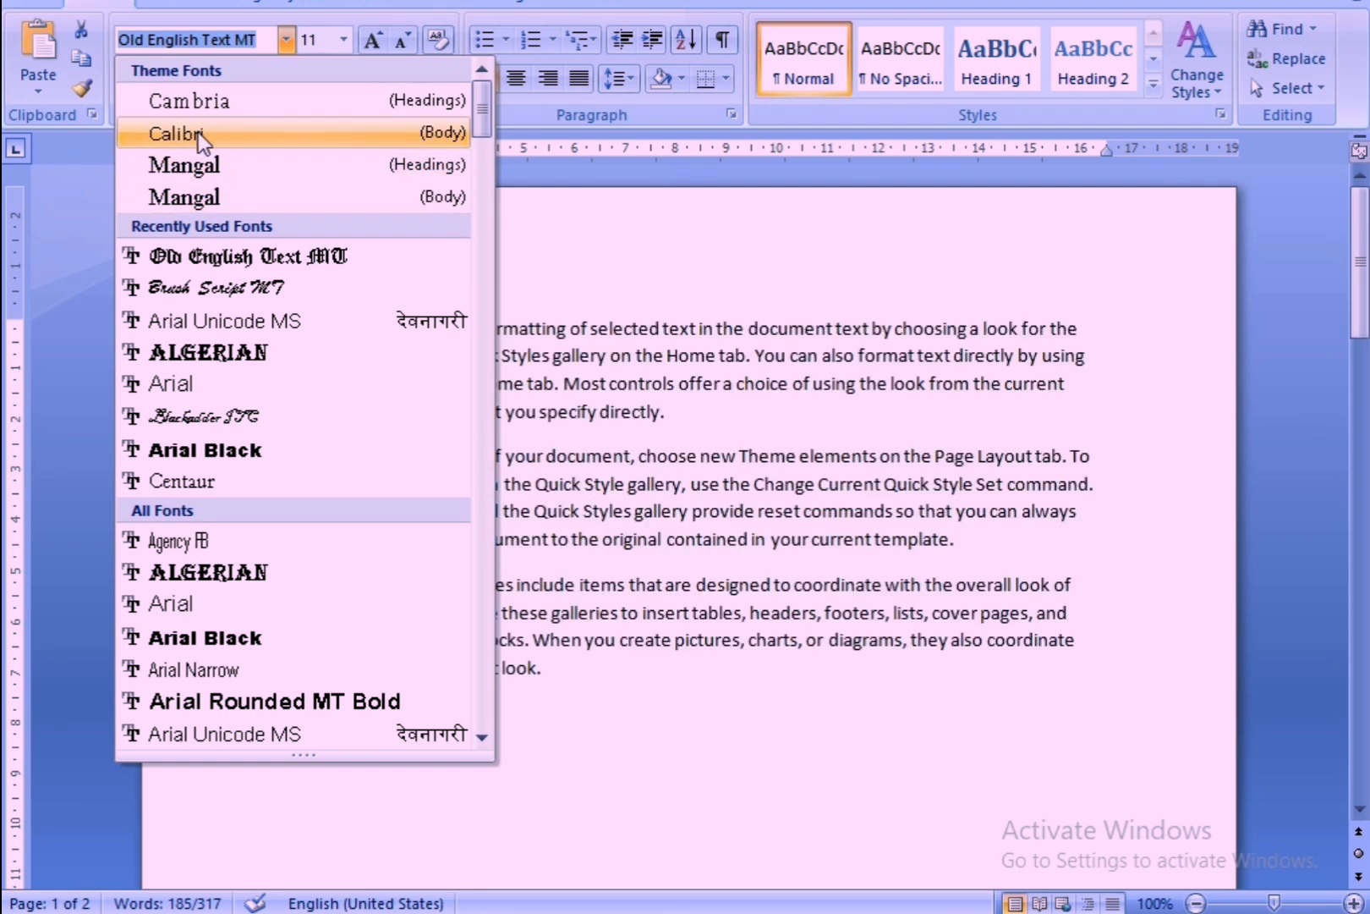
left_click(198, 132)
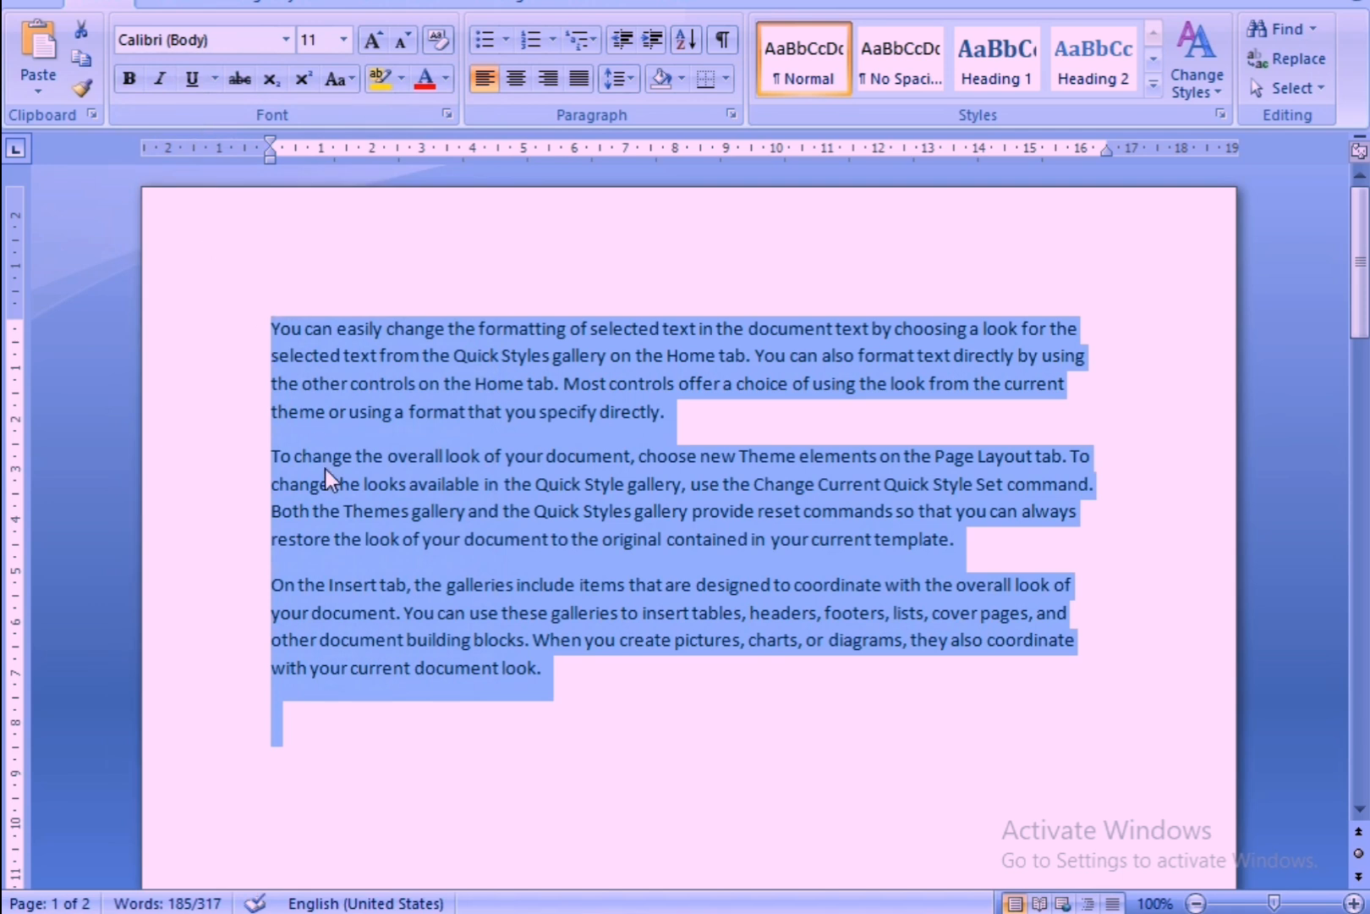
Set the font size of the three selected paragraphs to 22.
left_click(343, 40)
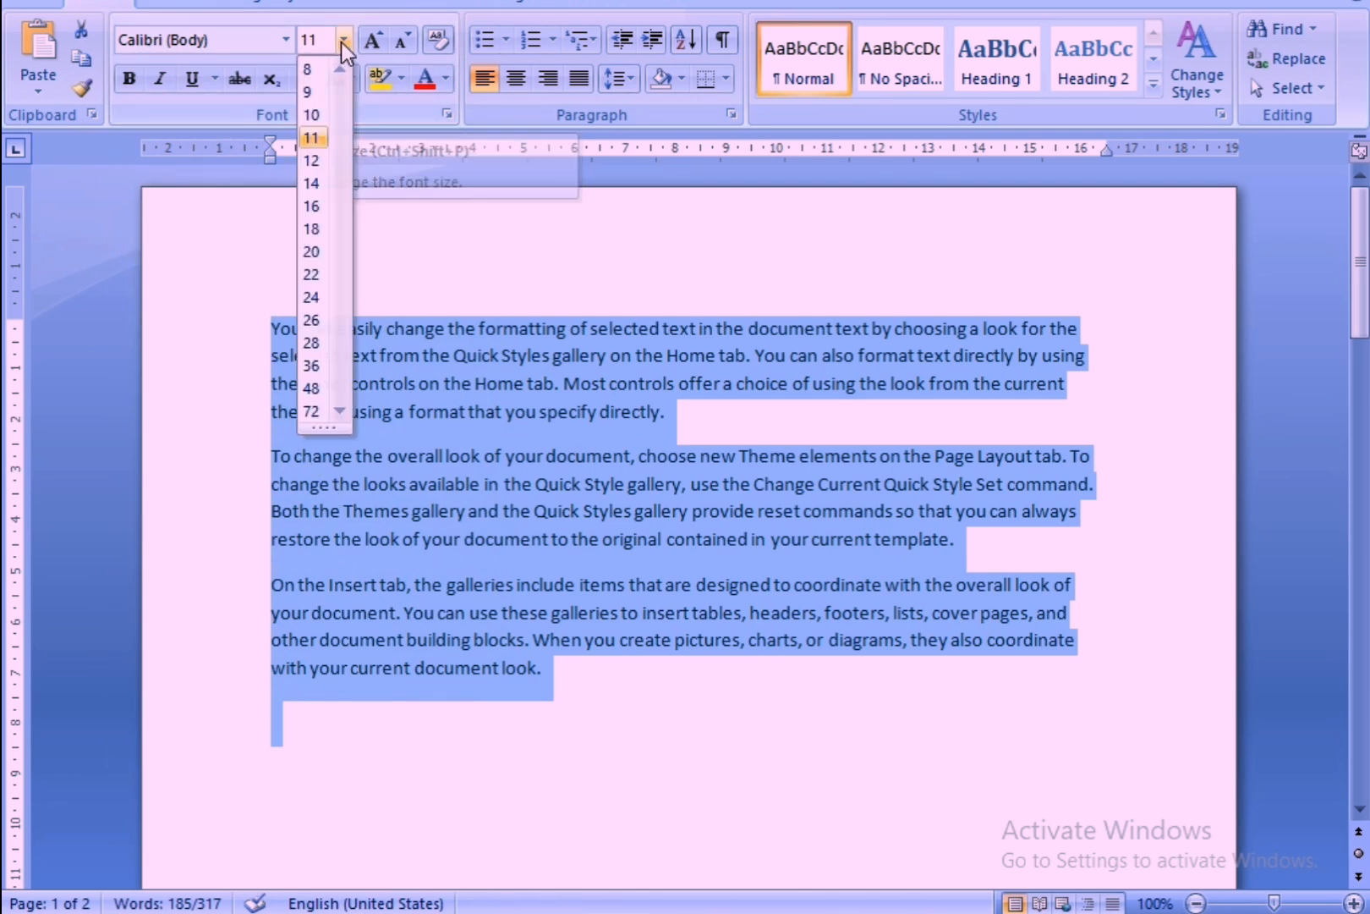
left_click(343, 41)
left_click(343, 41)
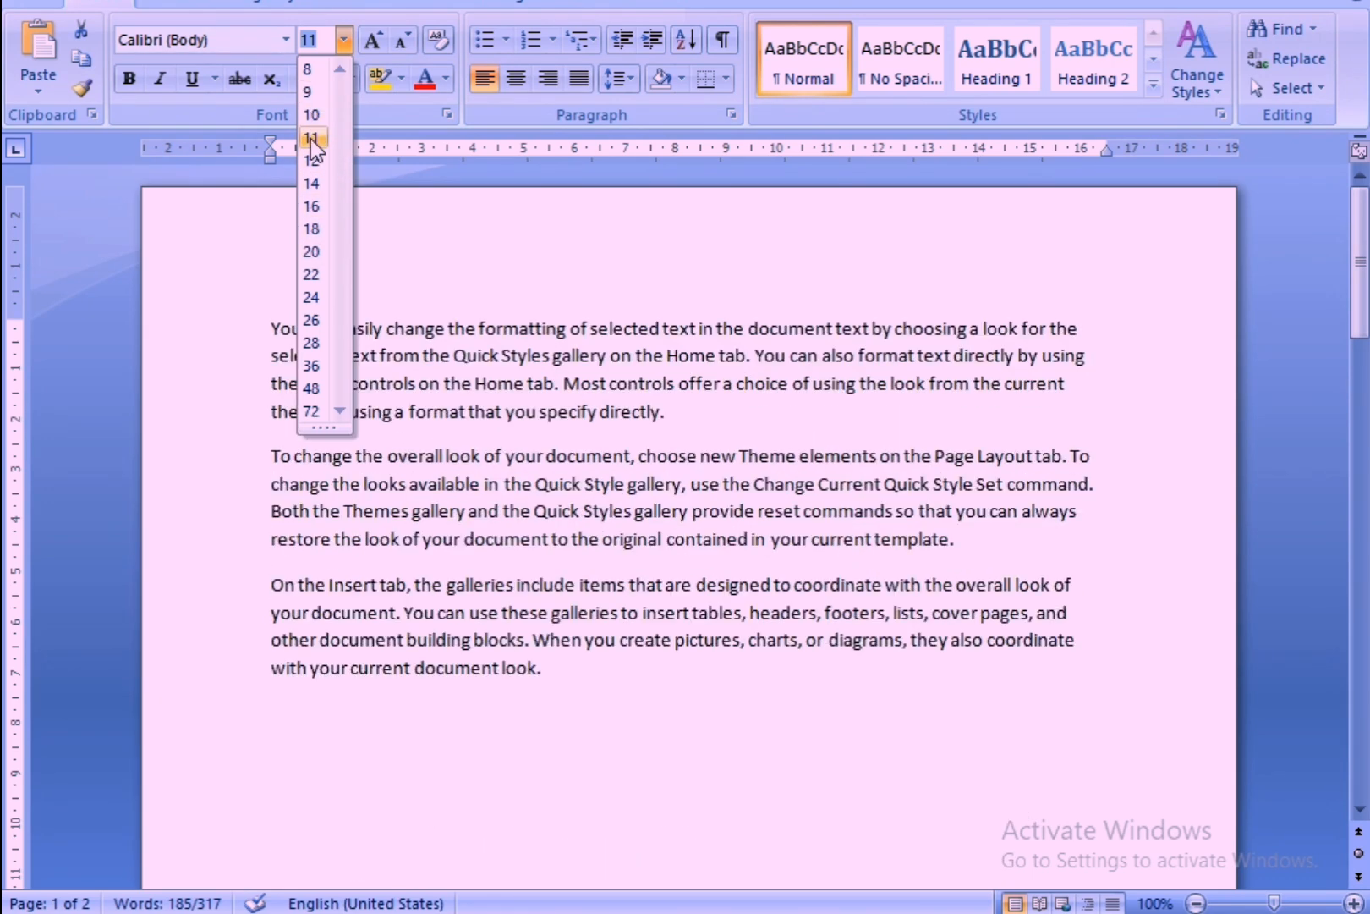
left_click(310, 275)
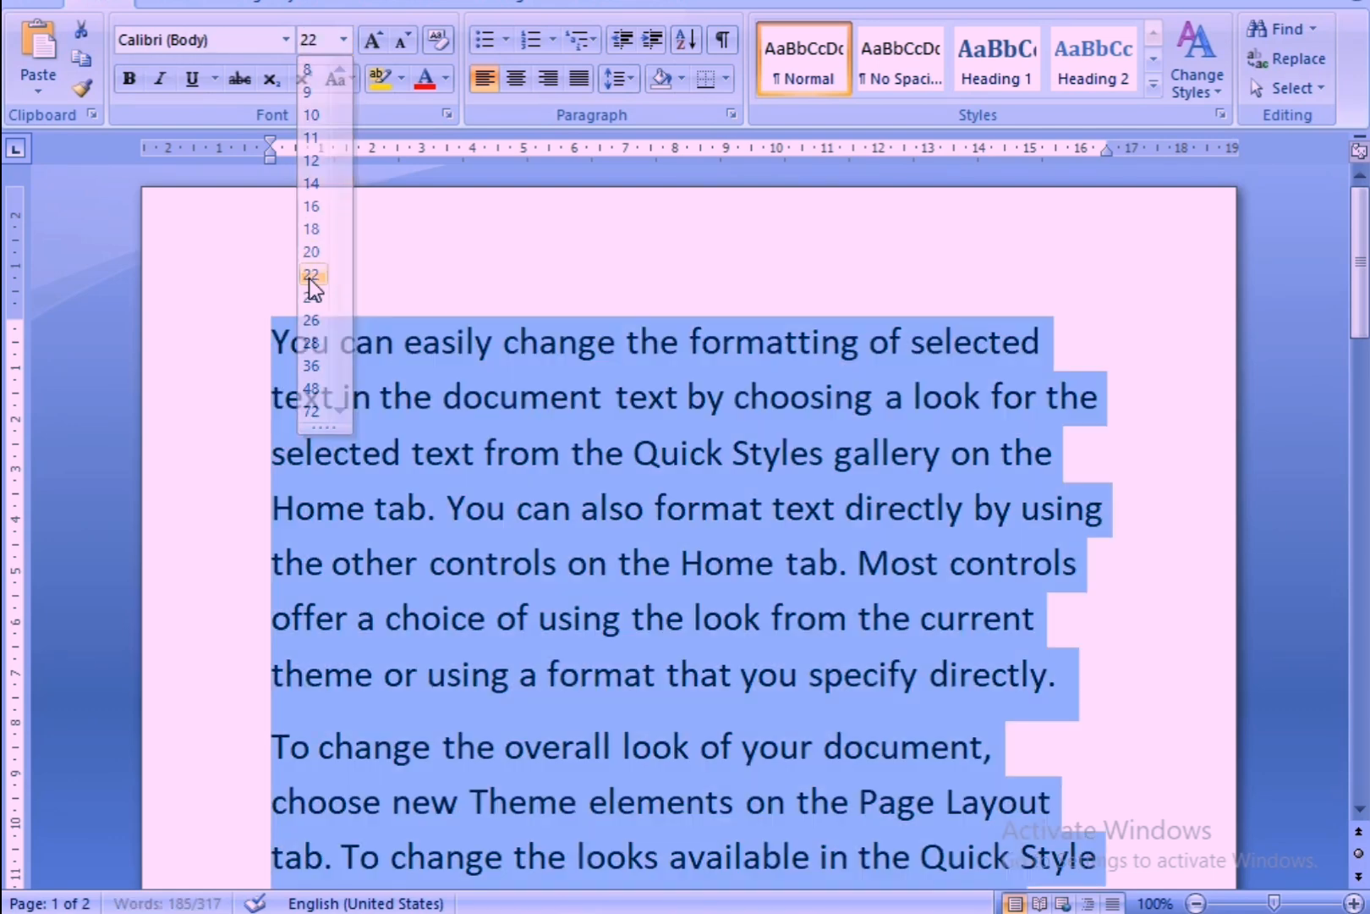
Set the three selected paragraphs to font size 18, make them bold and deselect them.
left_click(345, 45)
left_click(345, 46)
left_click(345, 45)
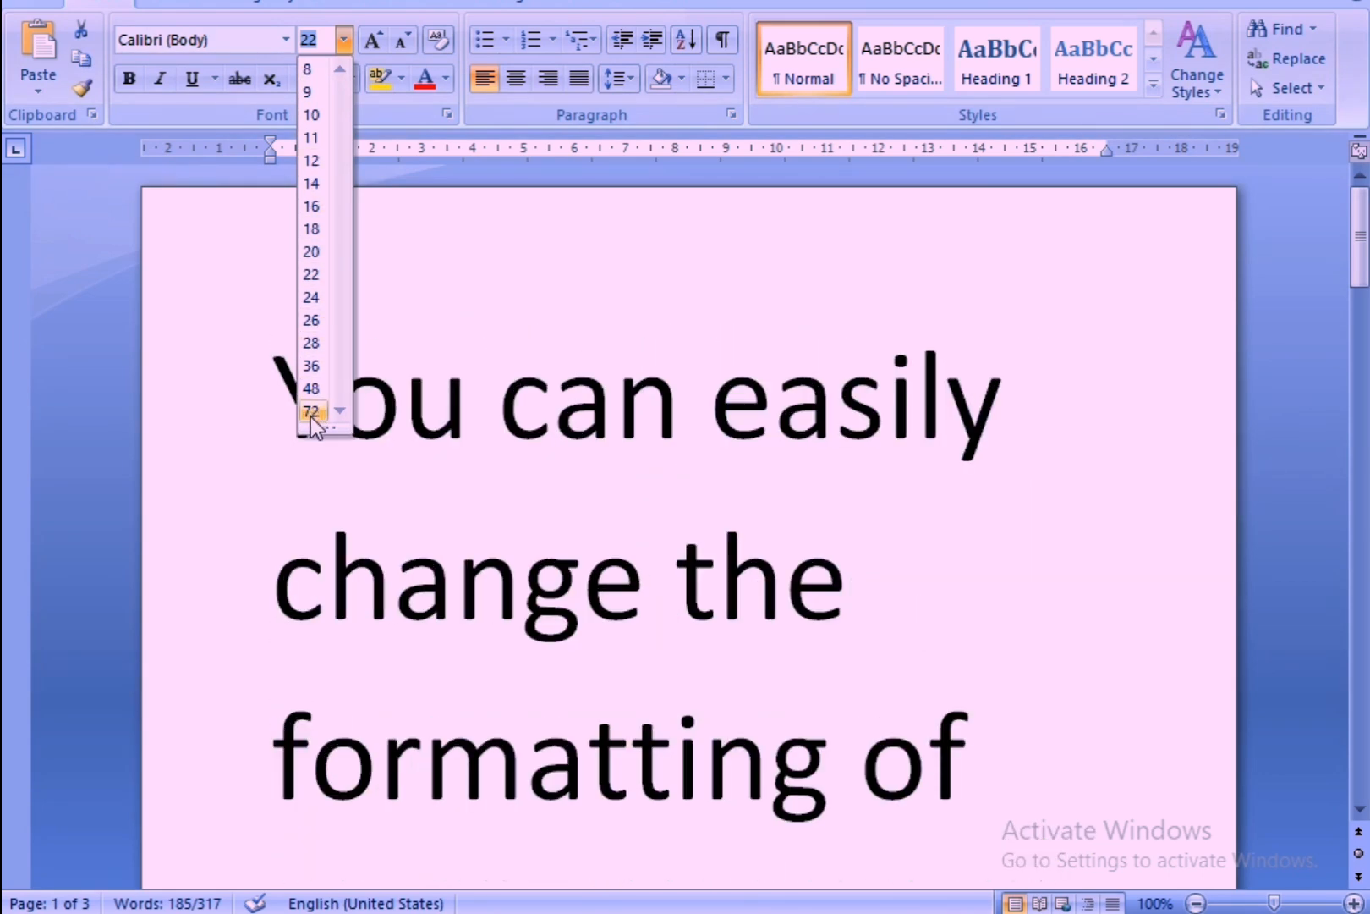
left_click(320, 226)
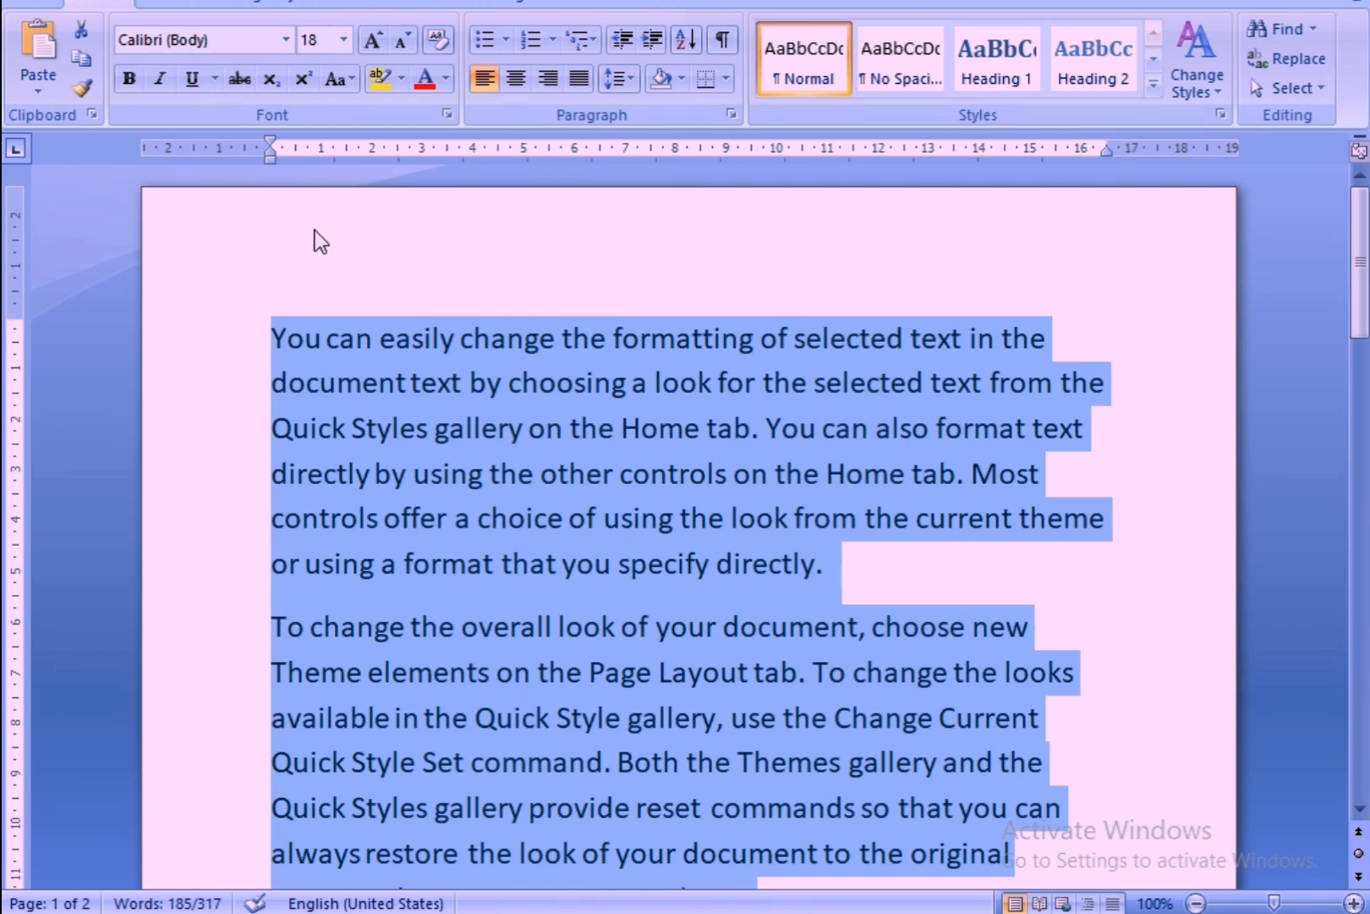
left_click(129, 80)
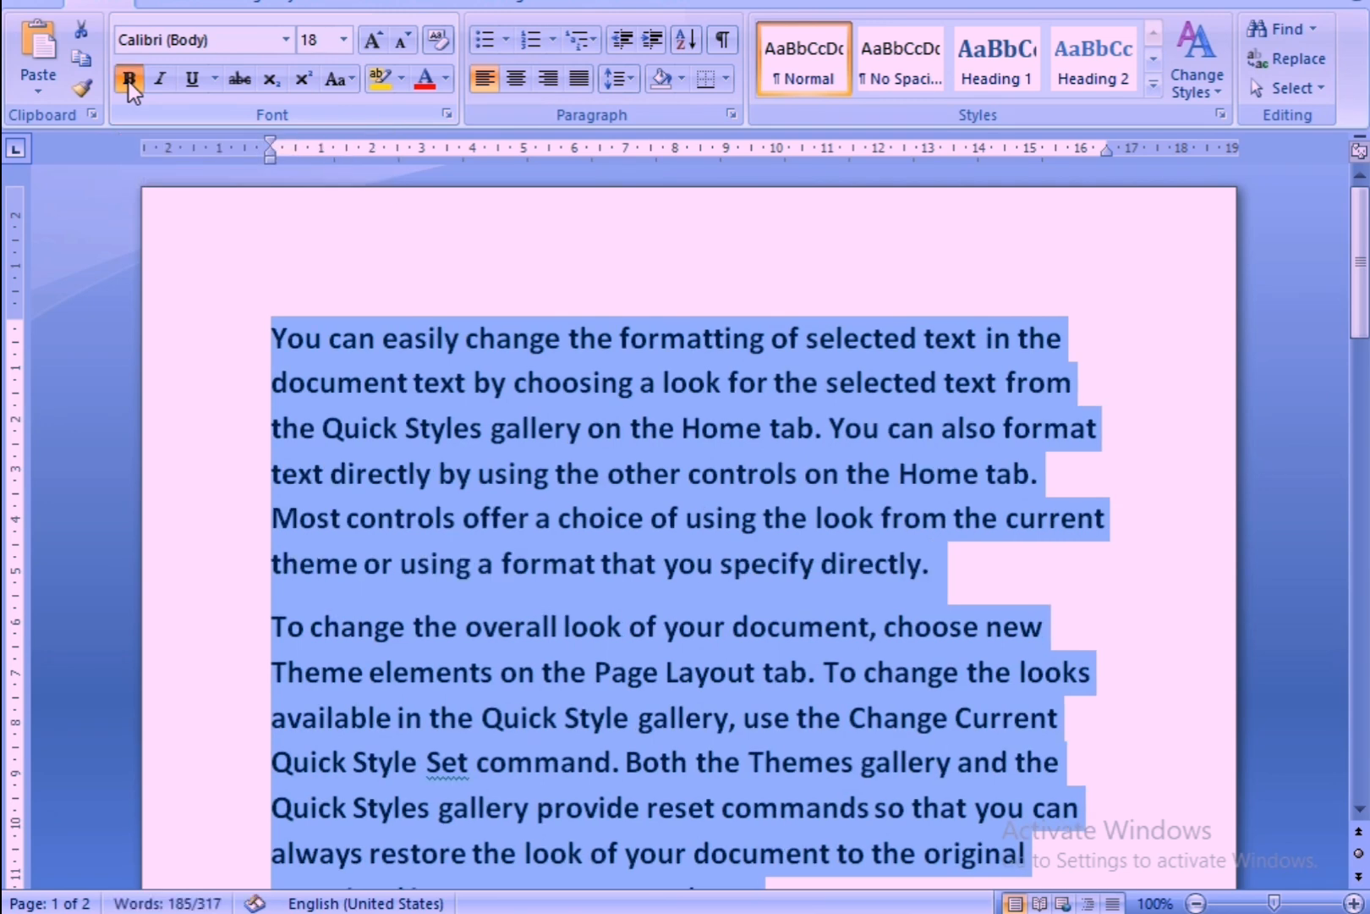
left_click(499, 626)
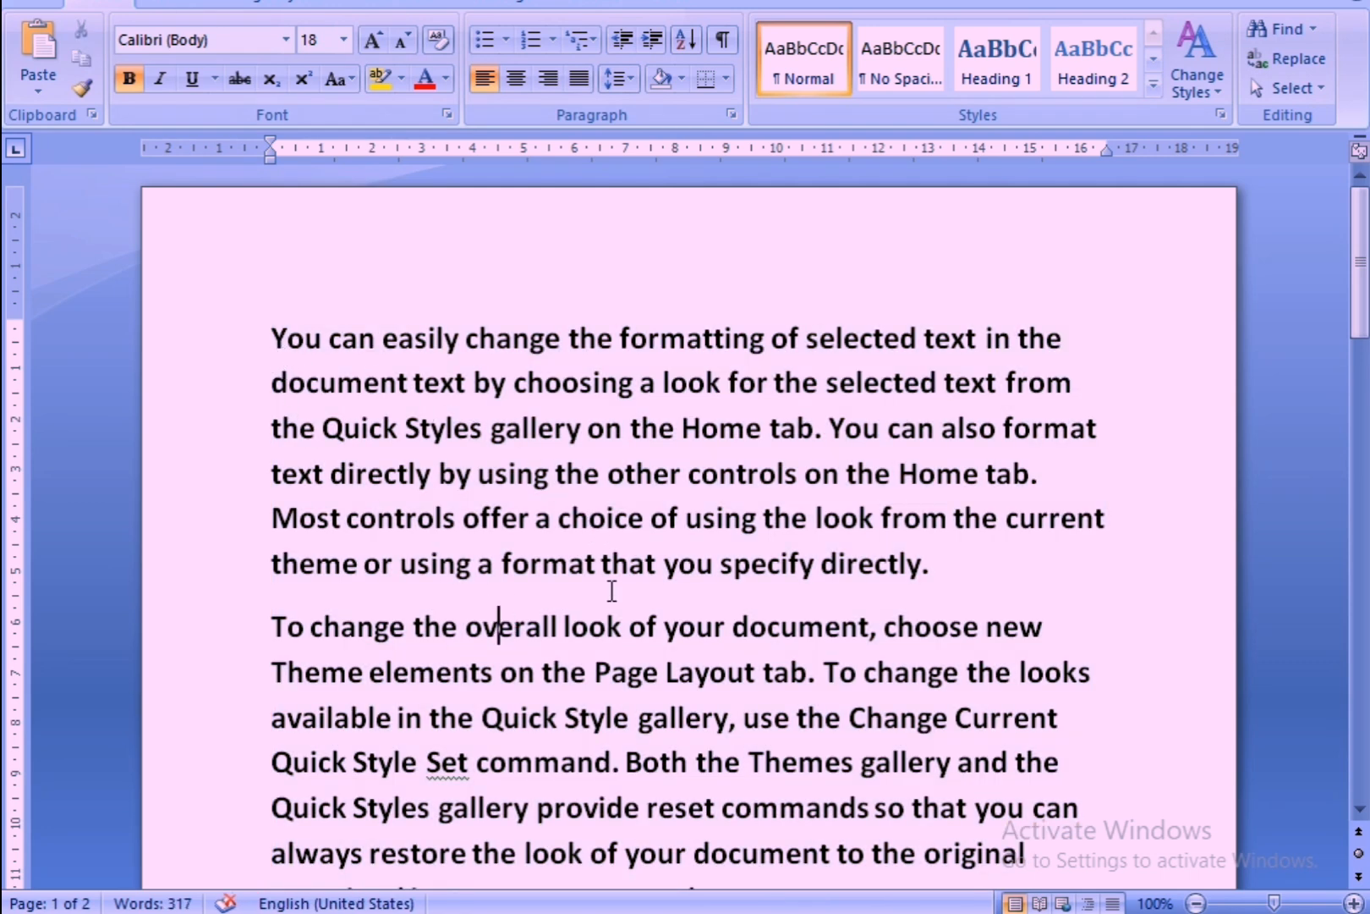
Remove bold from only the first paragraph, make it italic and deselect it.
left_click(339, 382)
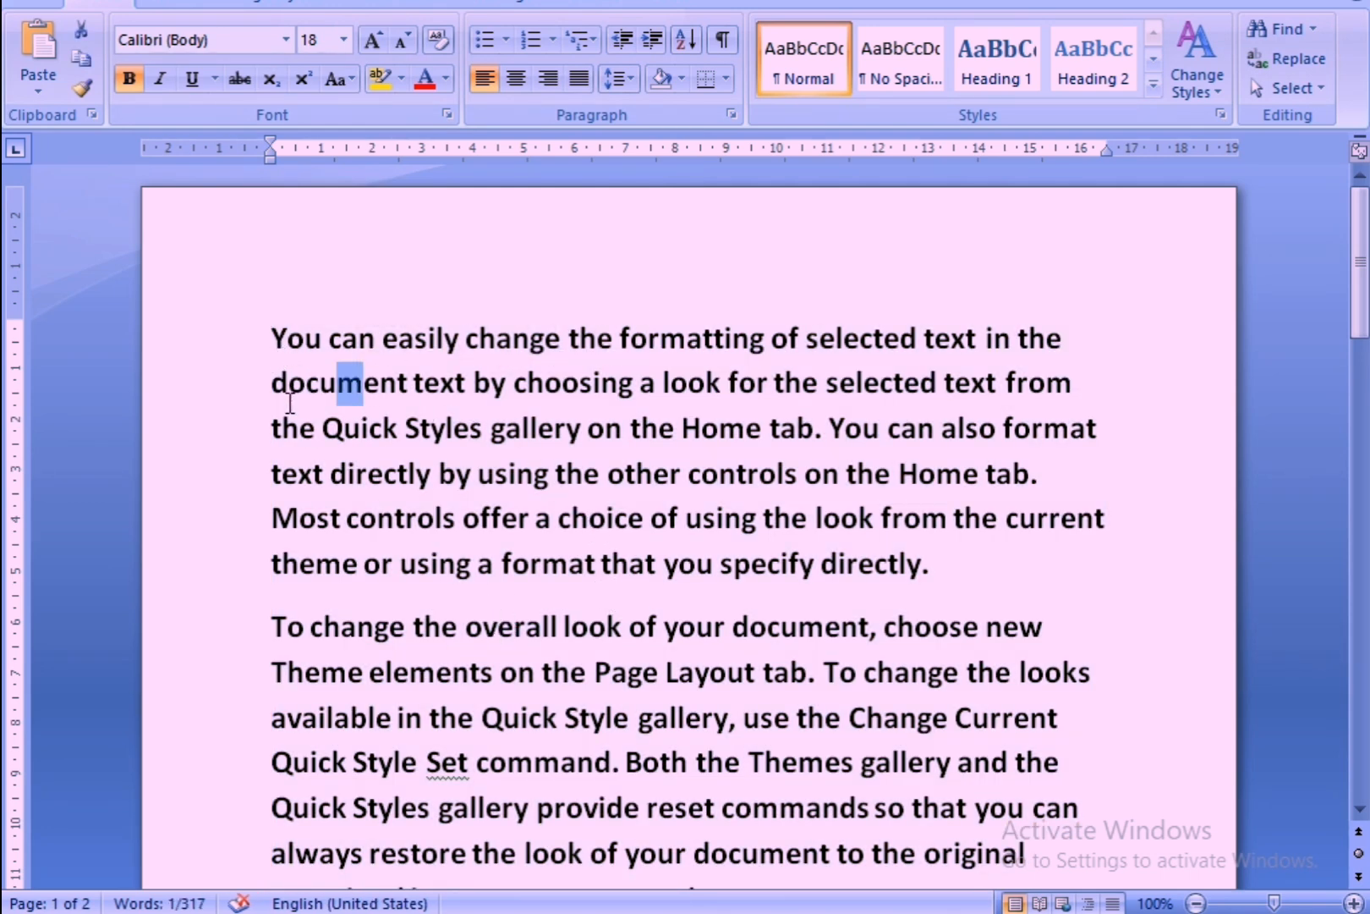
left_click(332, 473)
left_click_drag(225, 356, 537, 593)
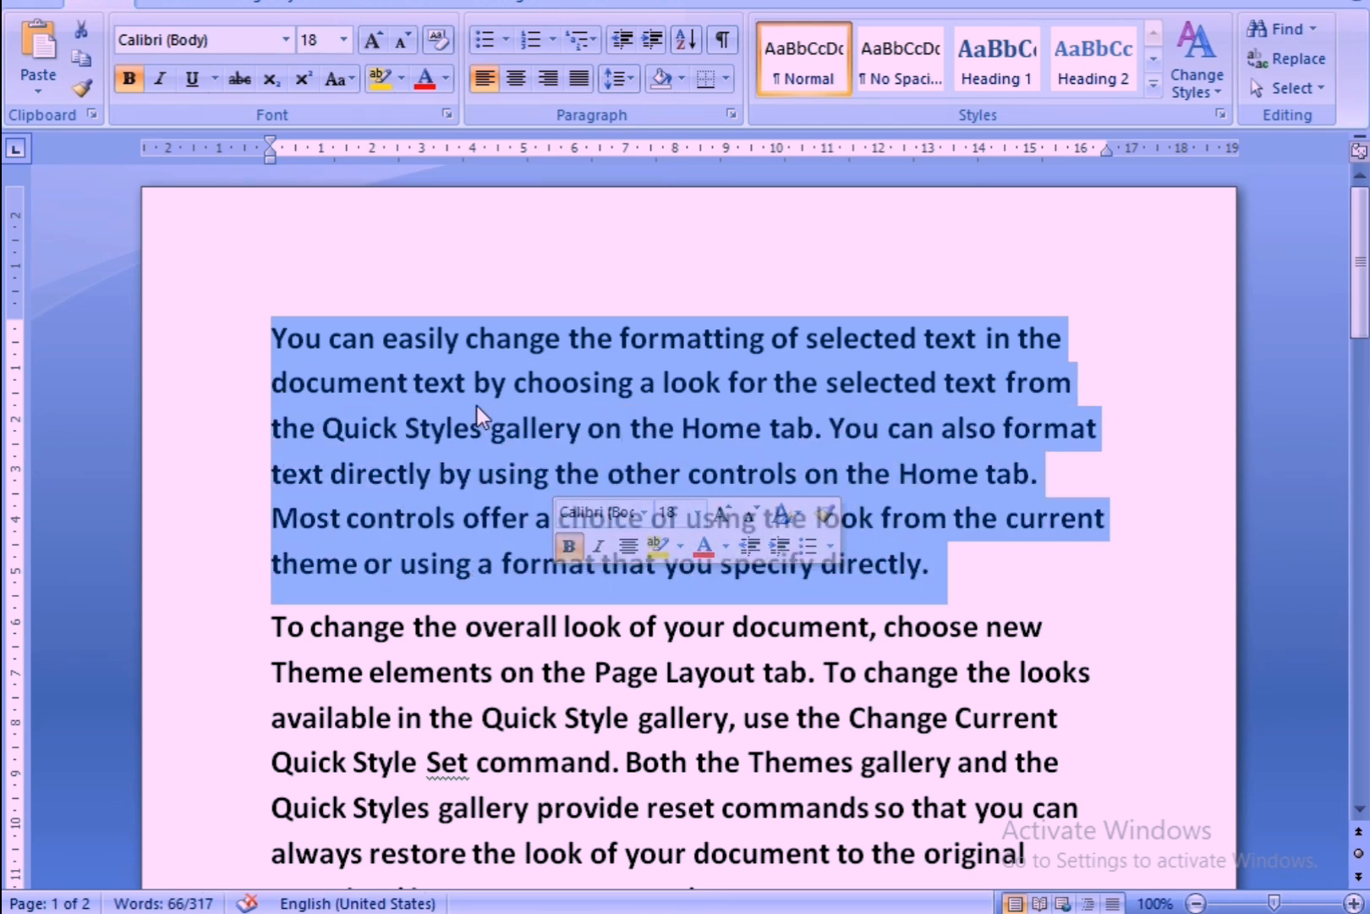
left_click(131, 82)
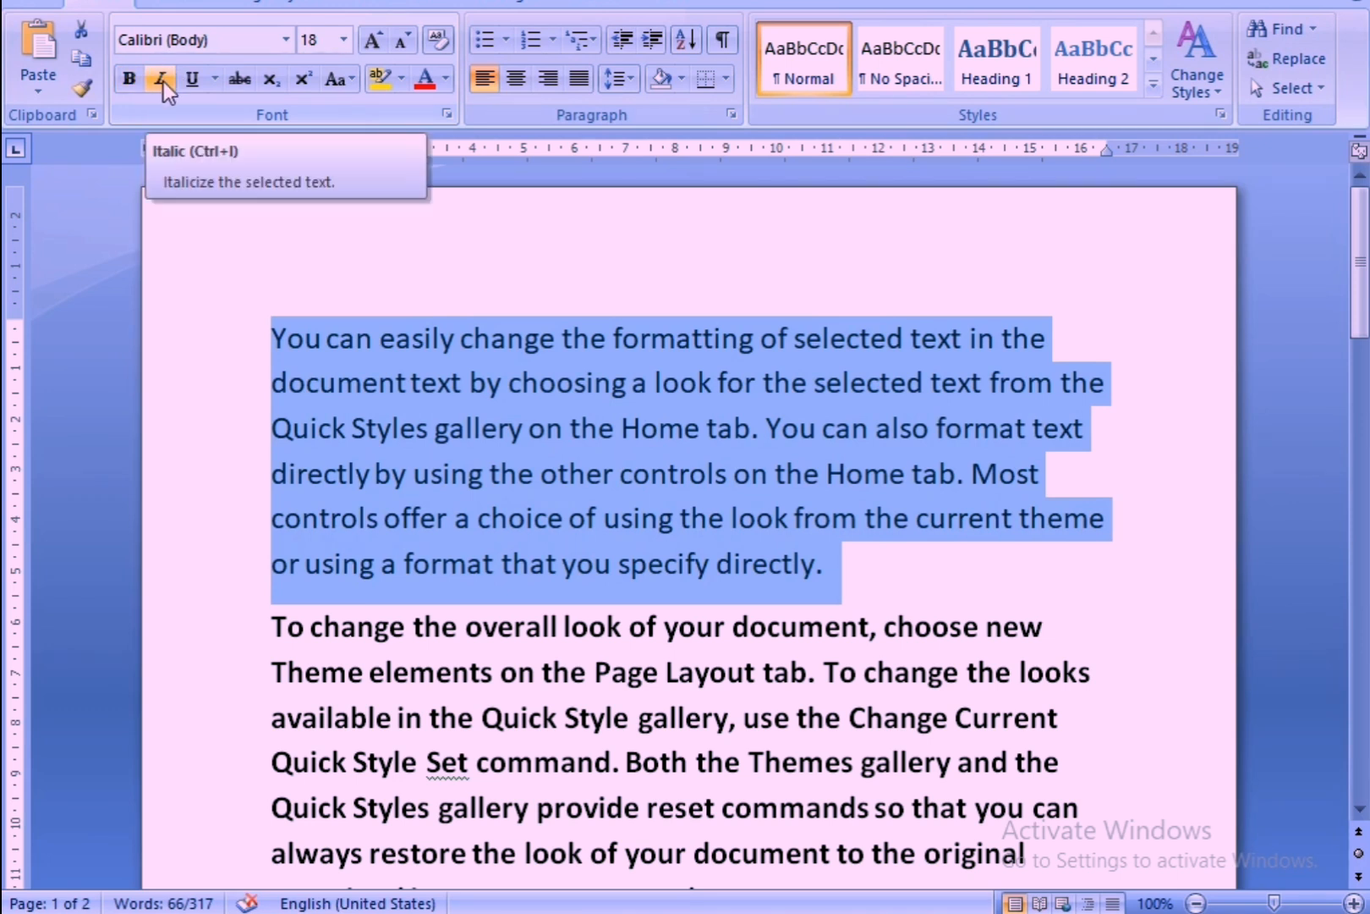
left_click(162, 82)
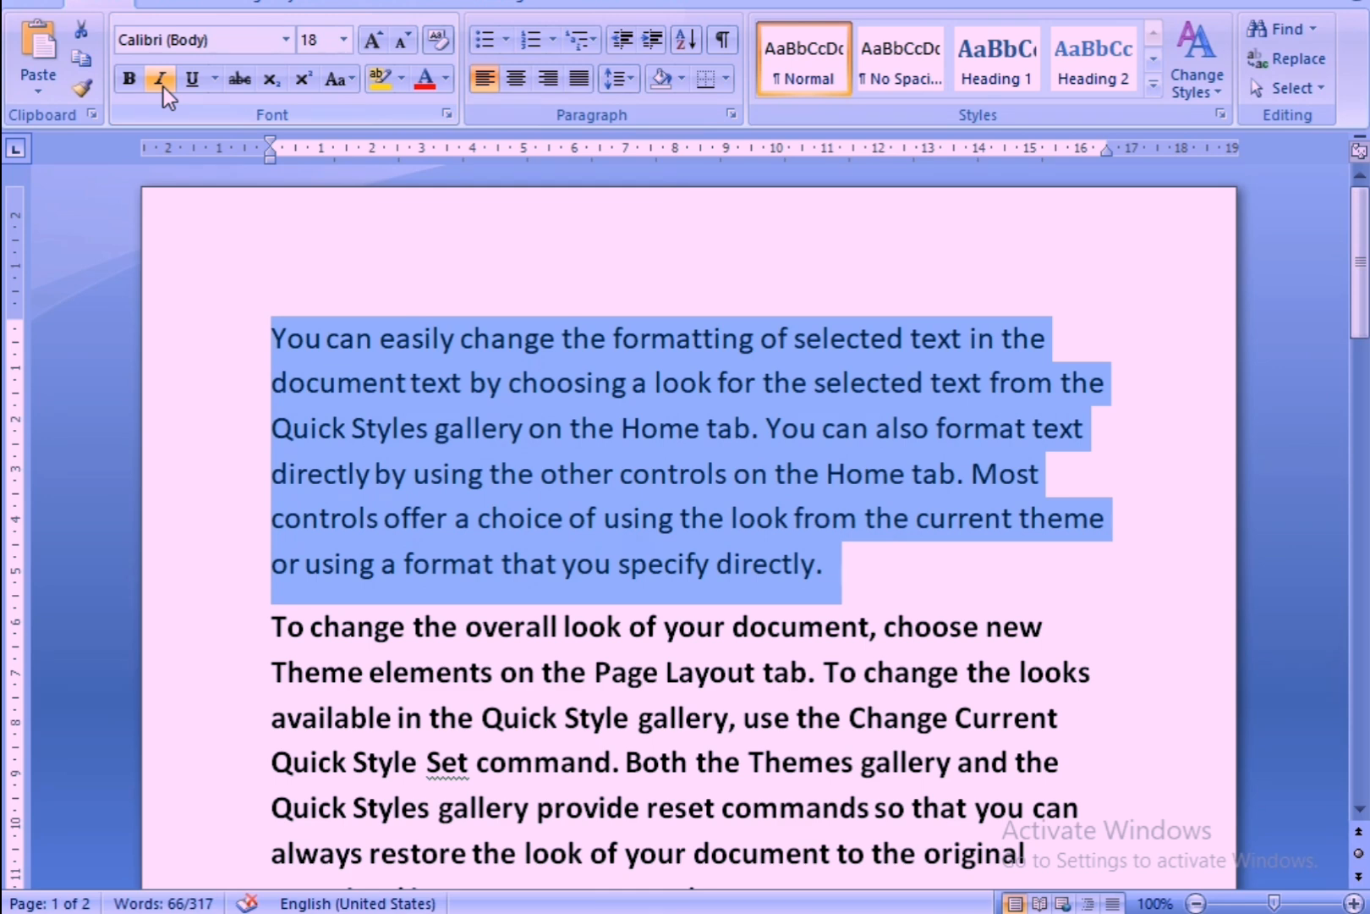
left_click(933, 630)
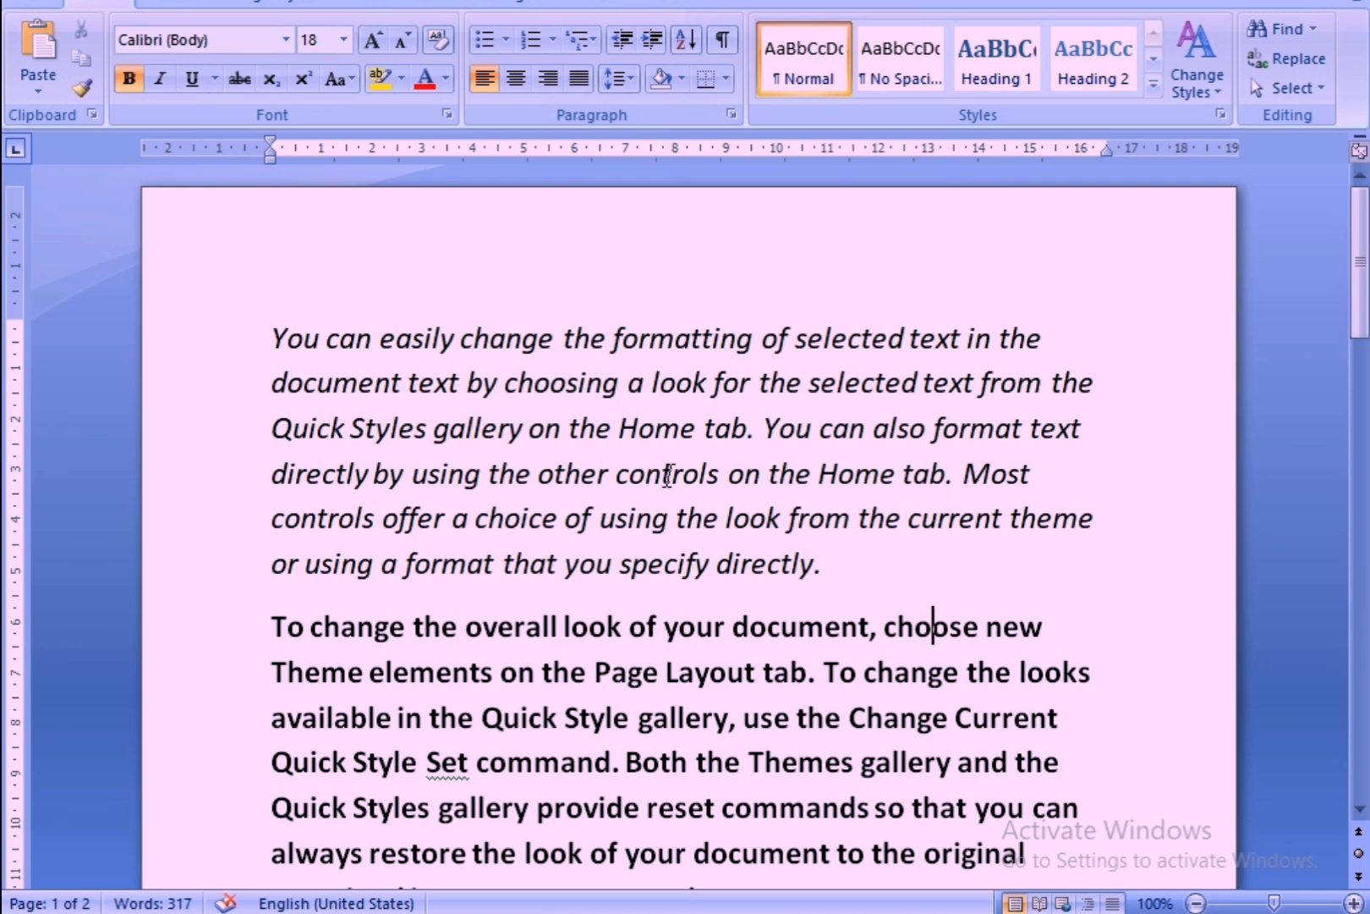
Select the first paragraph again and remove its italic formatting.
scroll(667, 484, "down", 2)
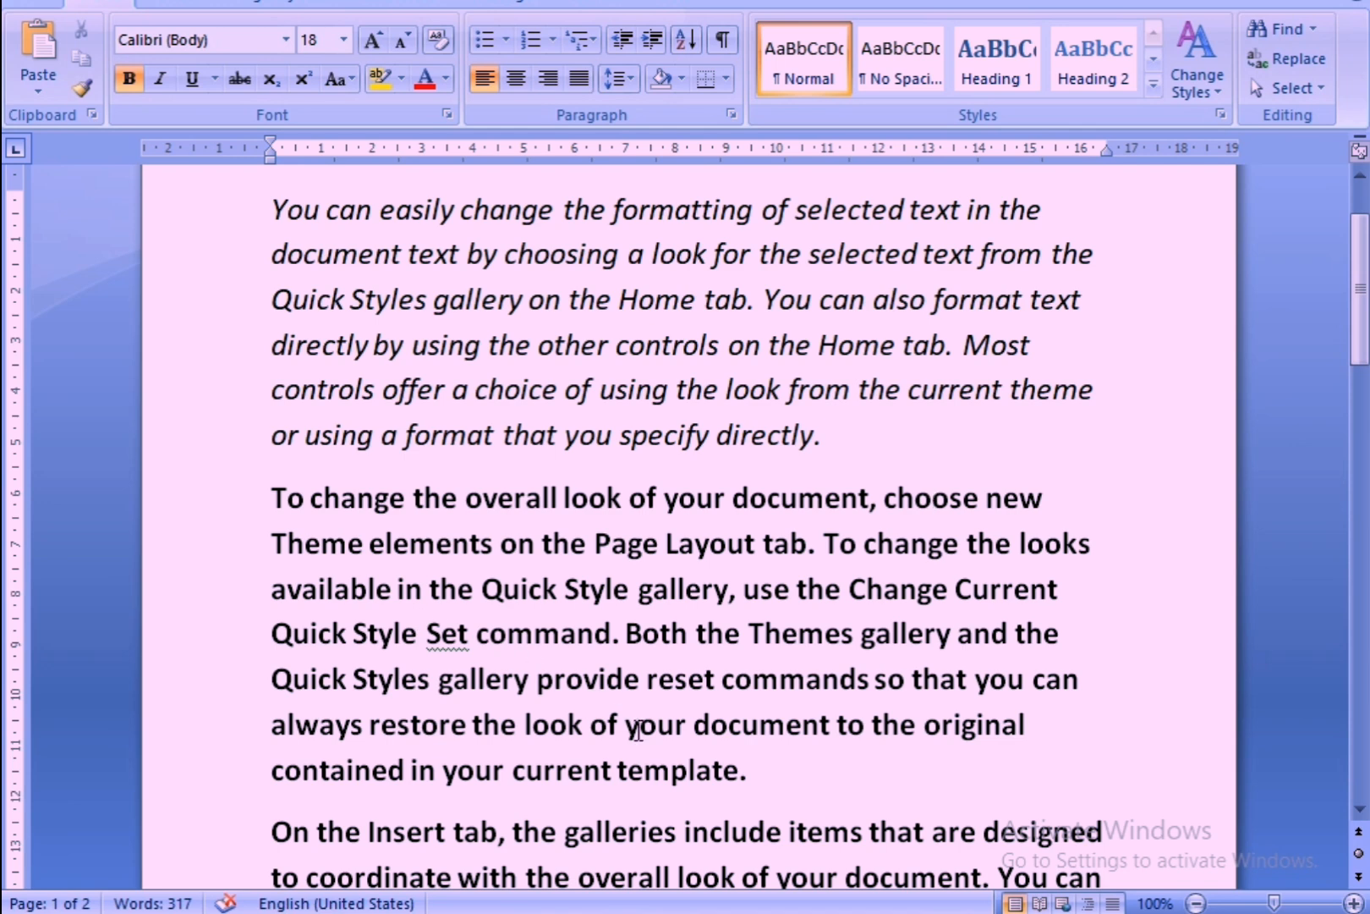
left_click_drag(258, 205, 856, 450)
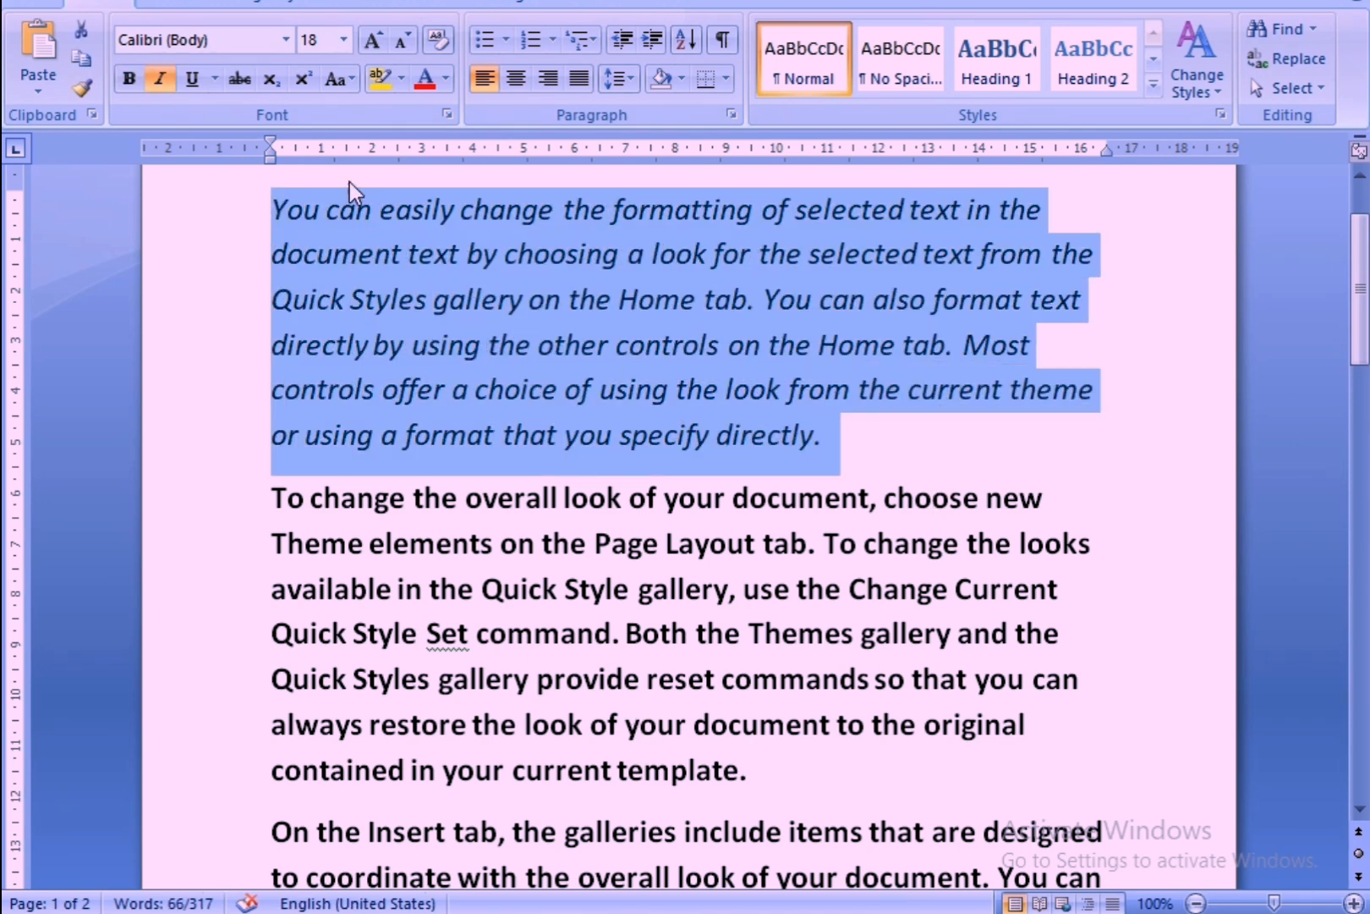
left_click(161, 82)
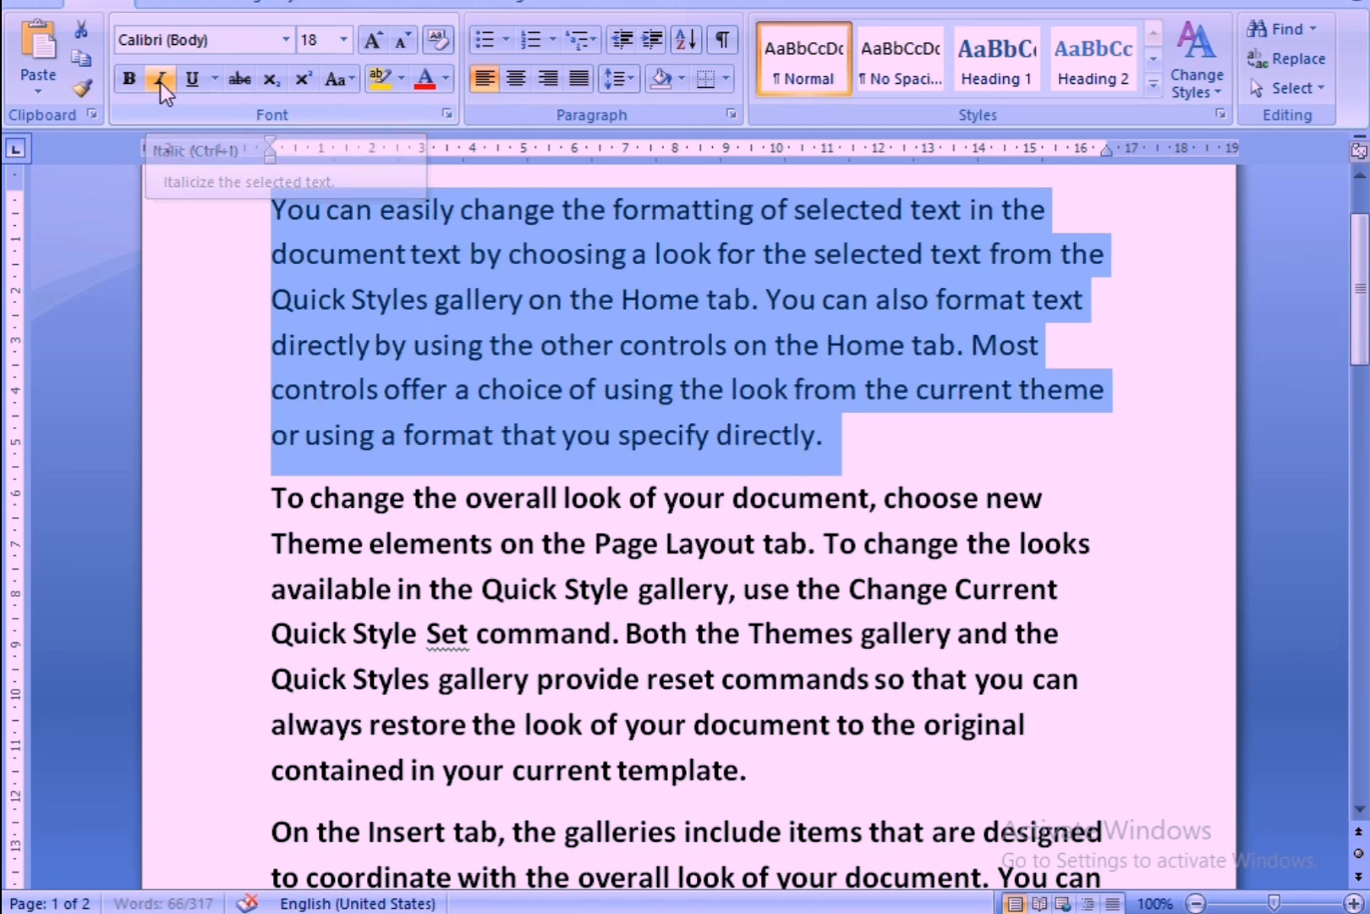
Try italic and bold together on the first paragraph and clear both styles again.
left_click(161, 82)
left_click(133, 80)
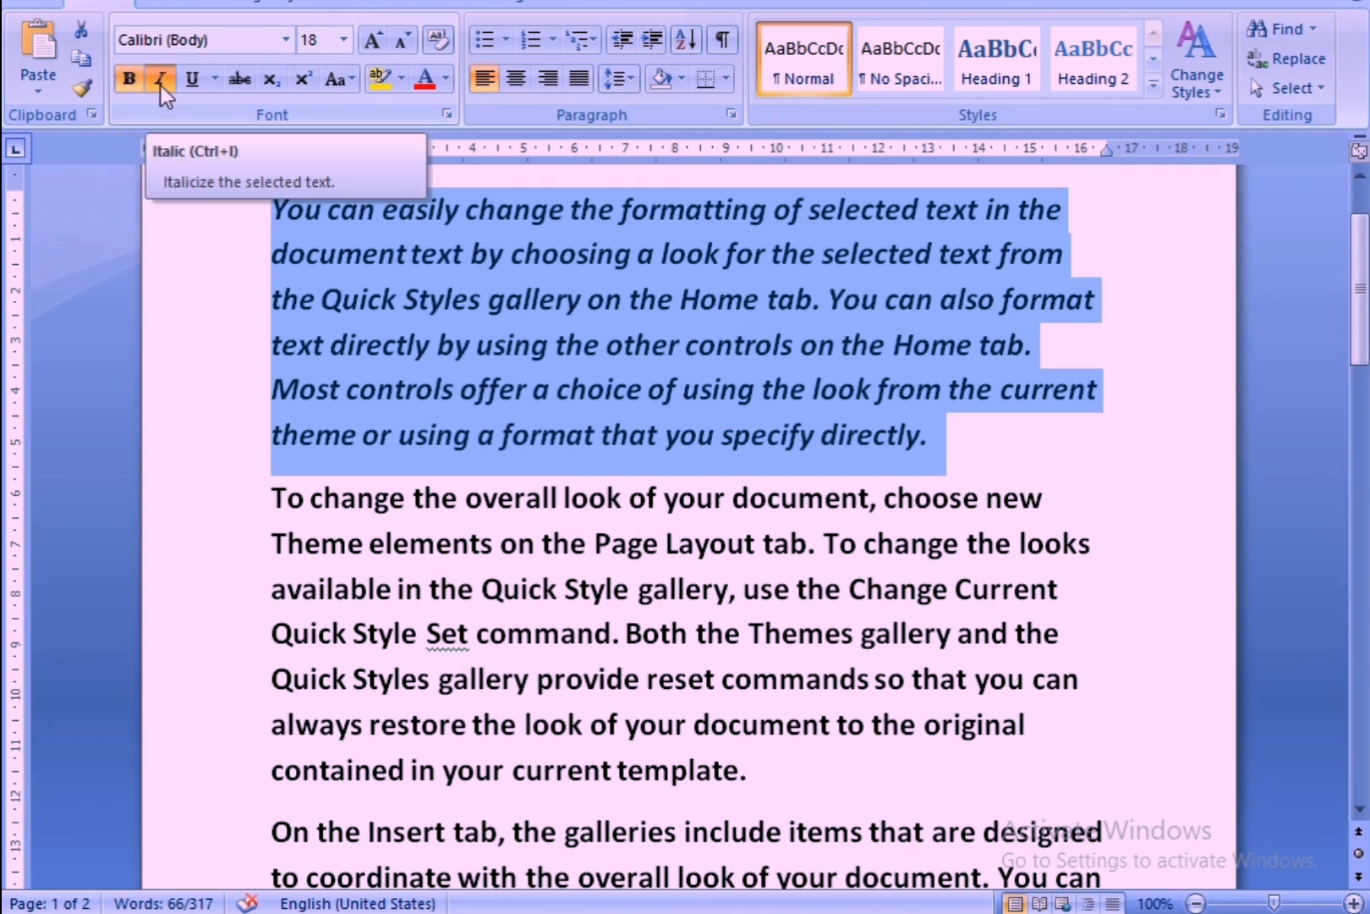
left_click(160, 85)
left_click(135, 86)
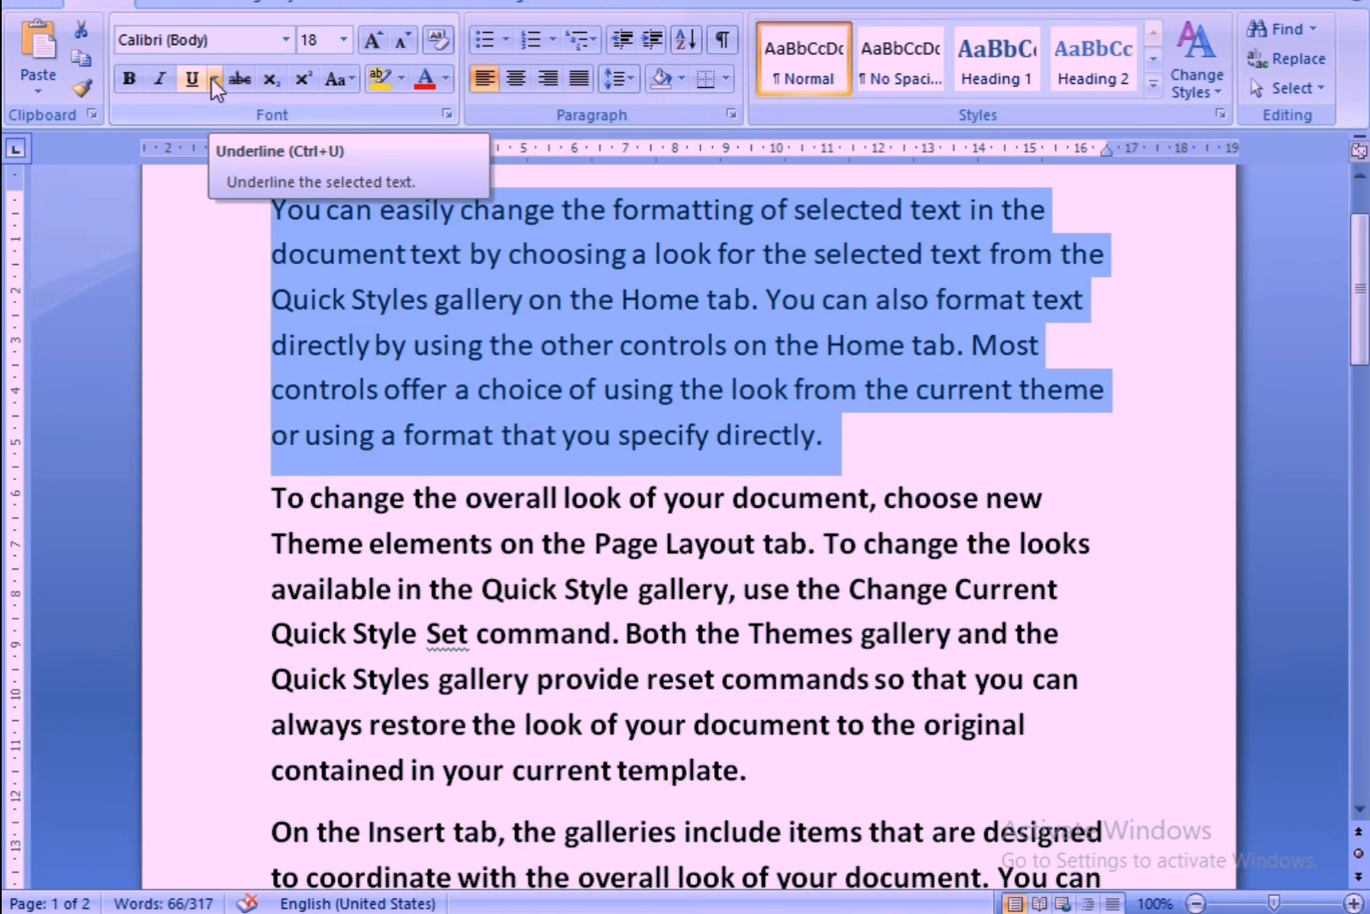
Try thick and double underlines on the first paragraph, ending with the thick underline.
left_click(214, 78)
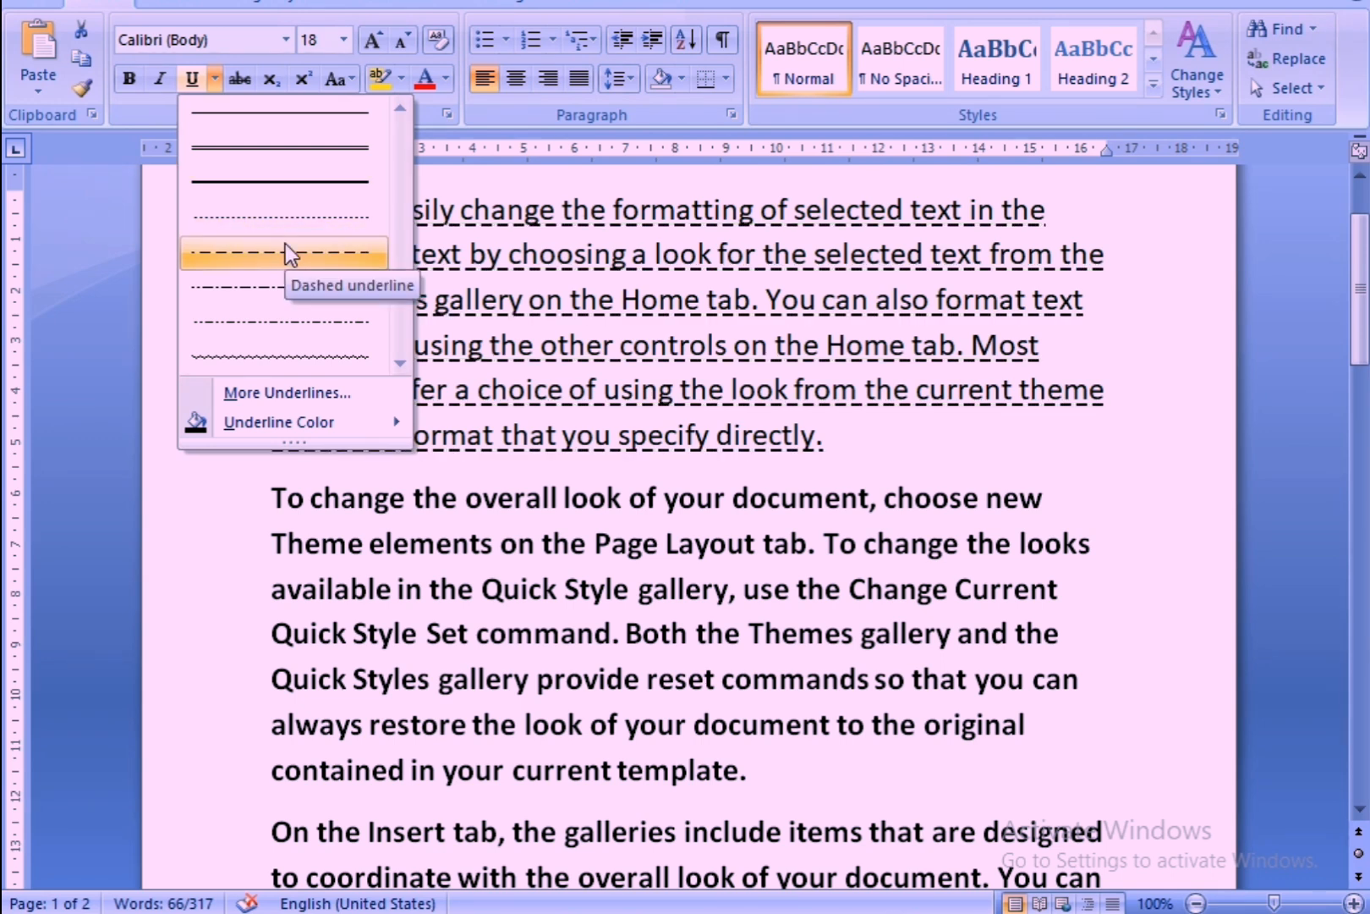
left_click(297, 192)
left_click(218, 87)
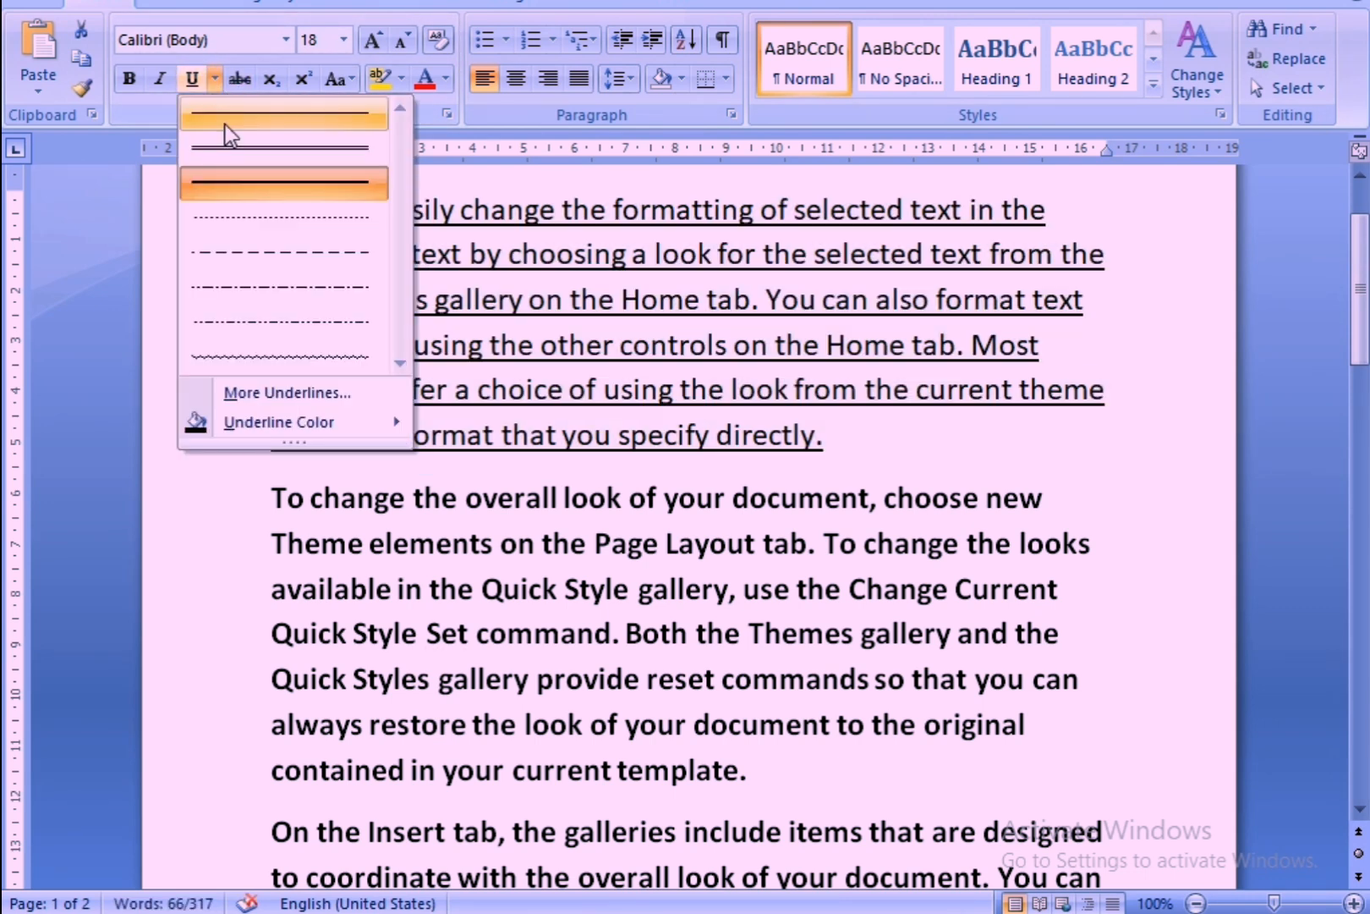
left_click(241, 150)
left_click(216, 78)
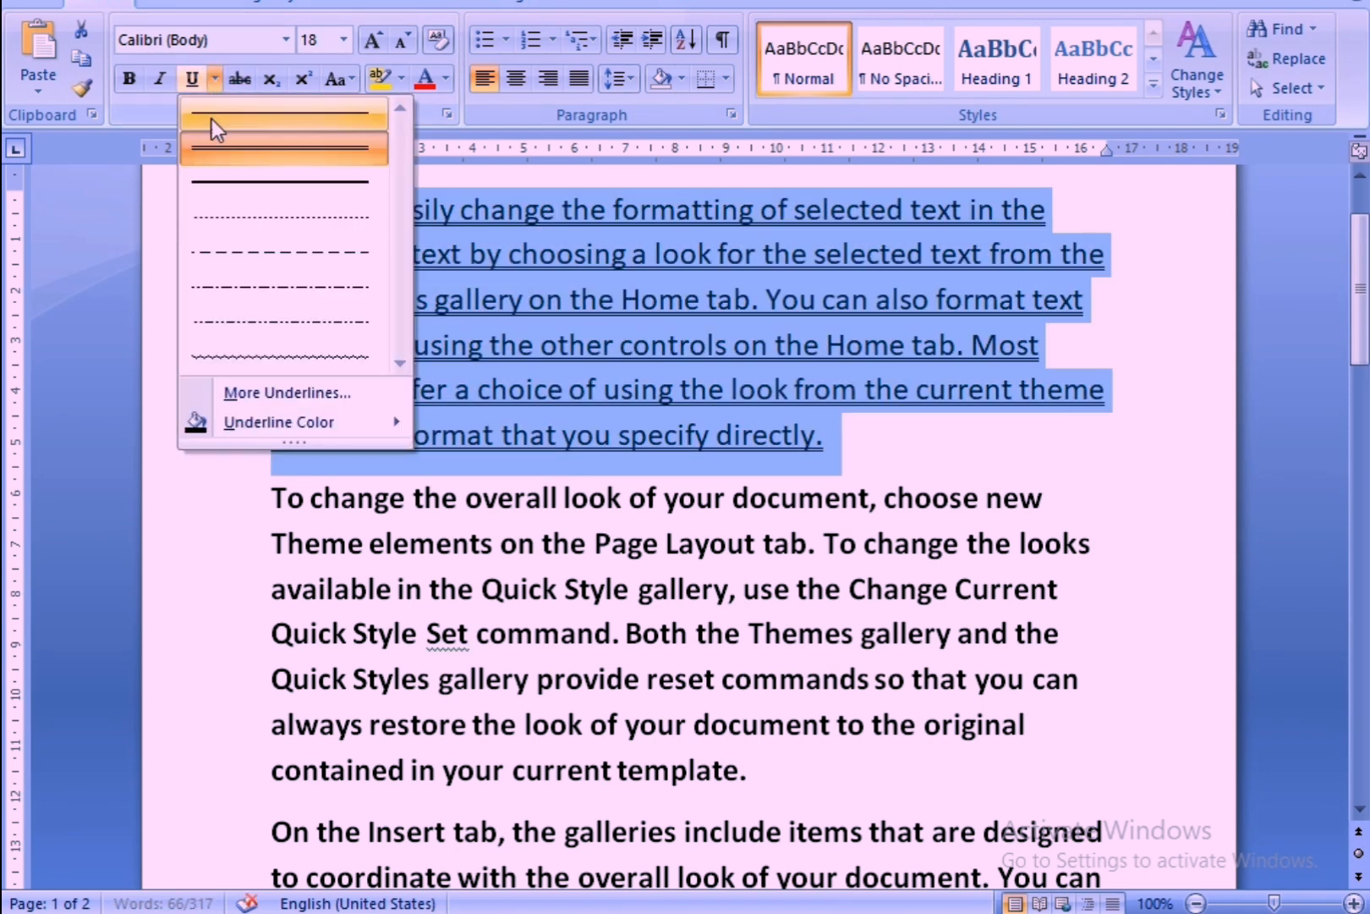
left_click(213, 180)
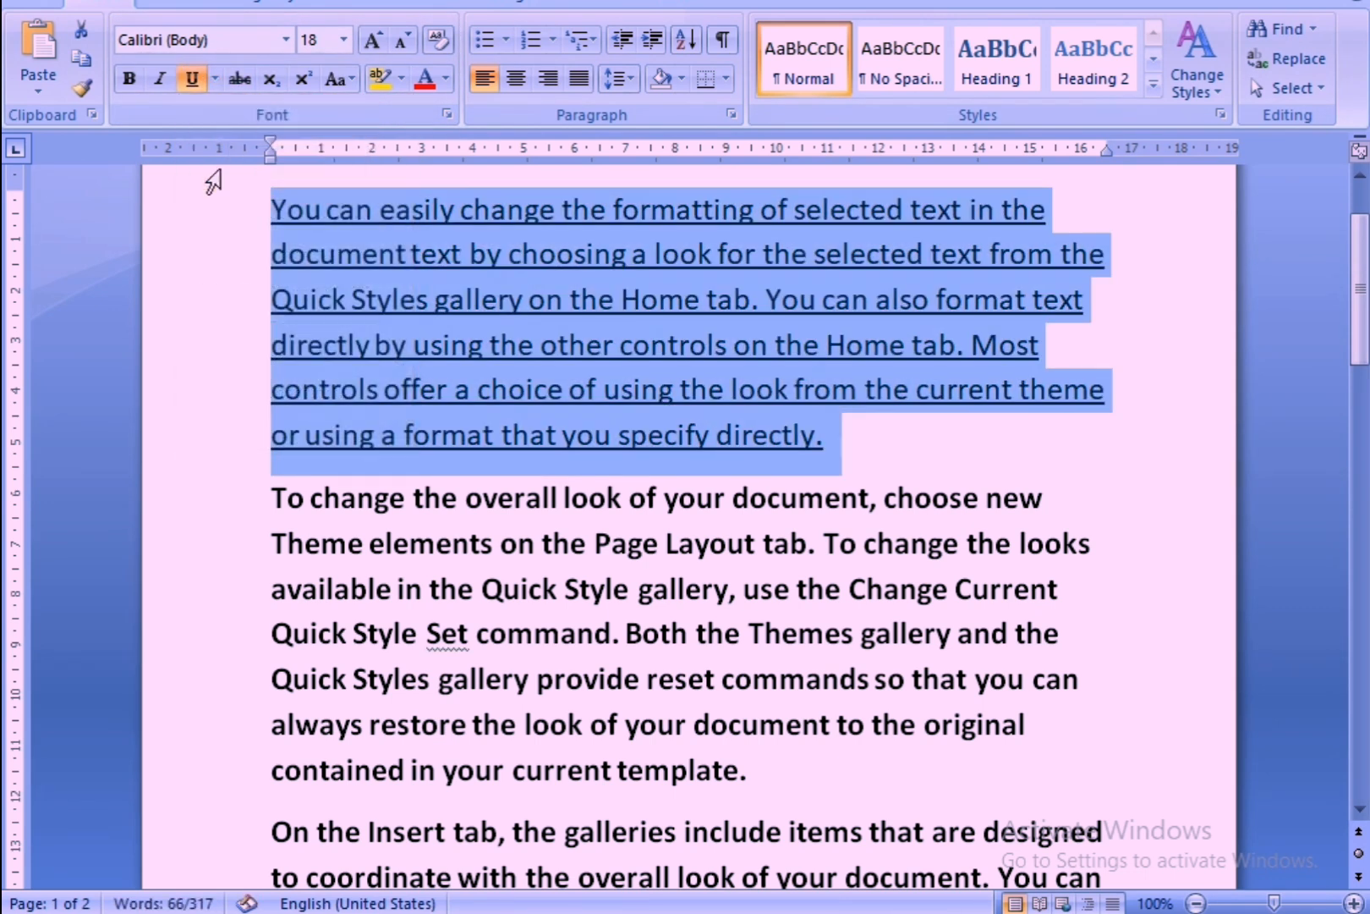
Set the first paragraph's underline color to a dark red theme color and deselect the text.
left_click(214, 85)
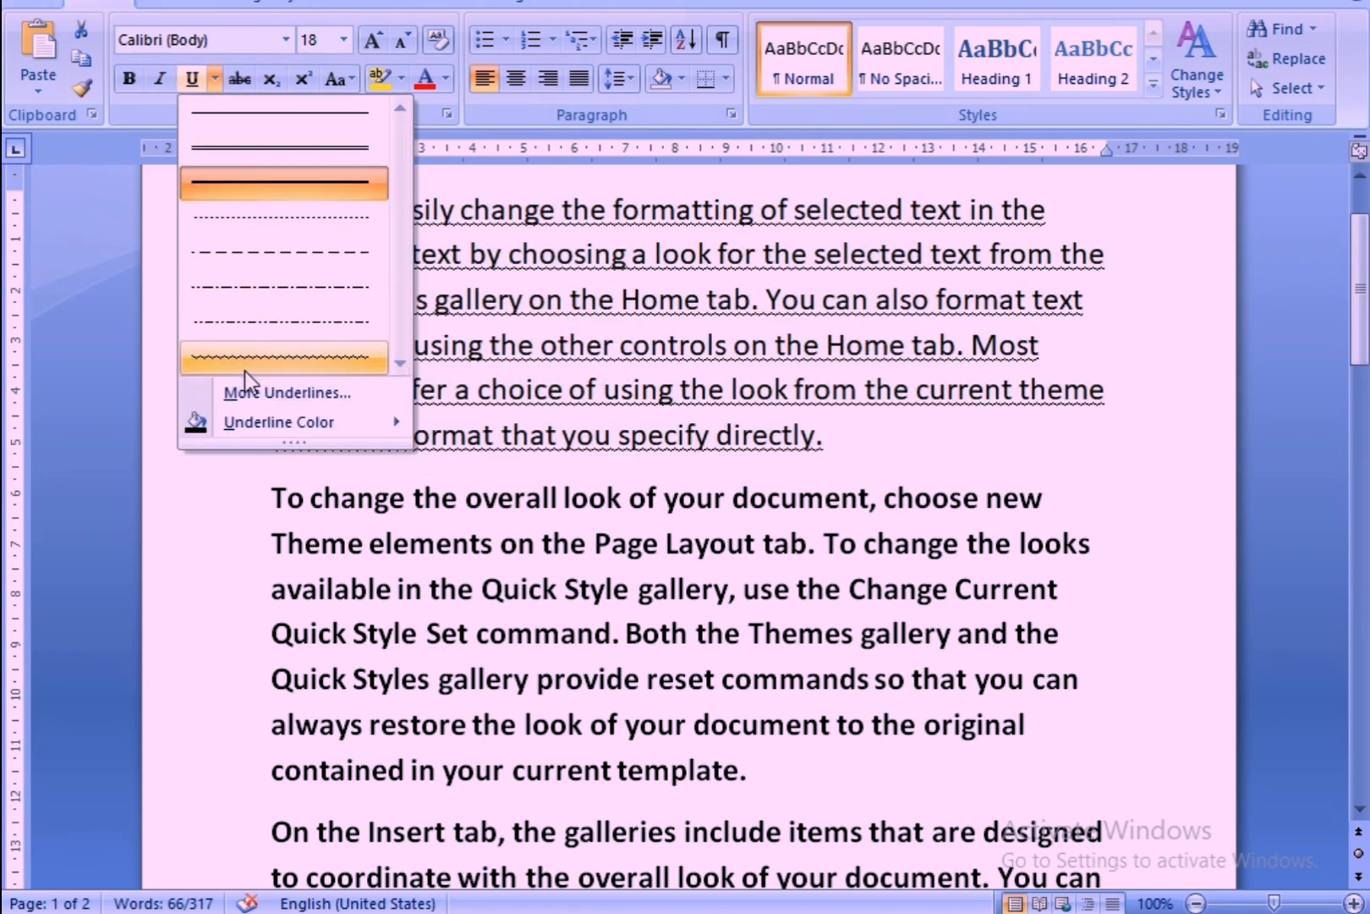
mouse_move(257, 431)
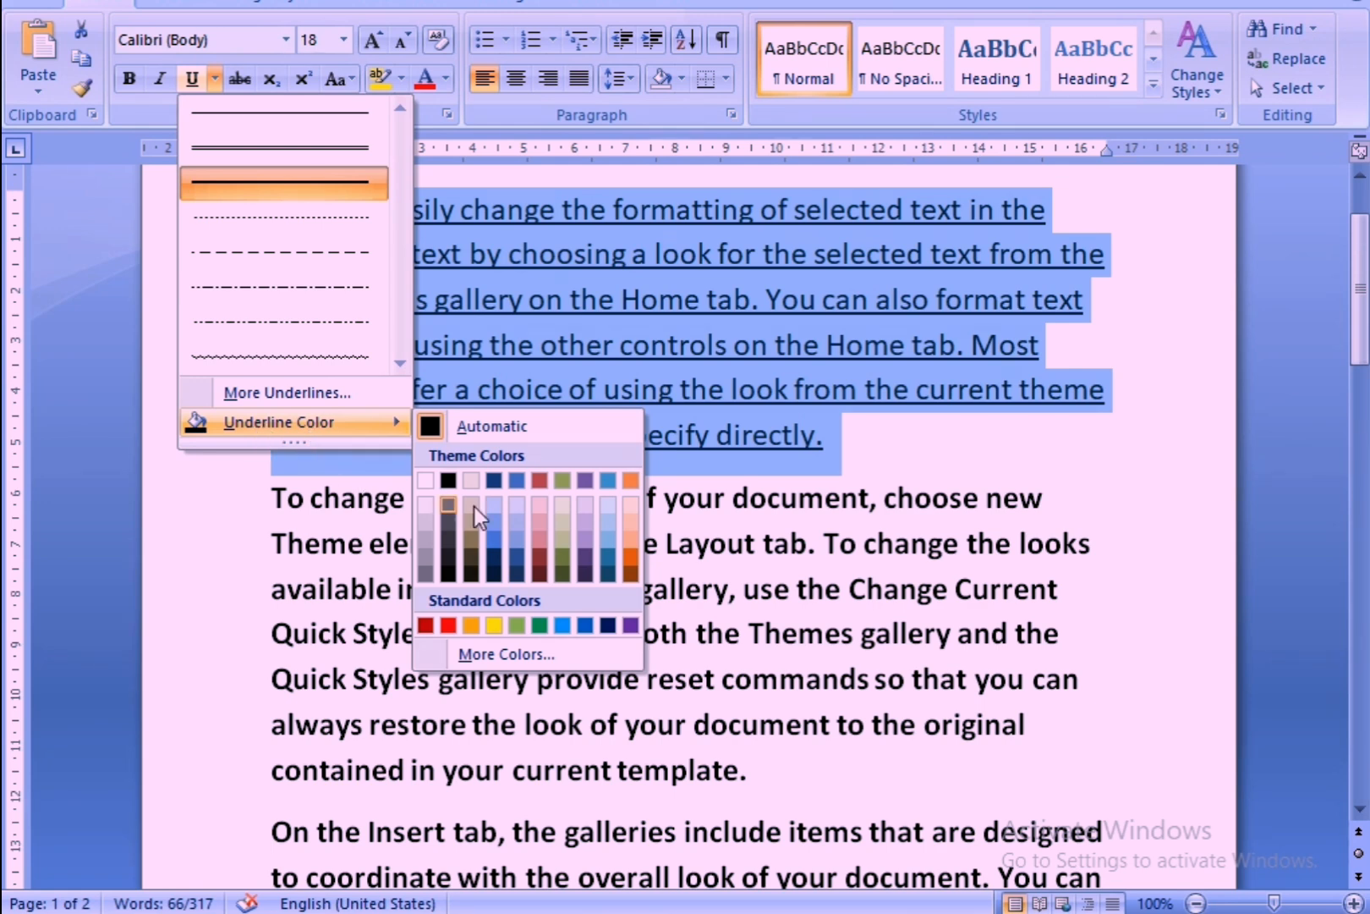
left_click(539, 563)
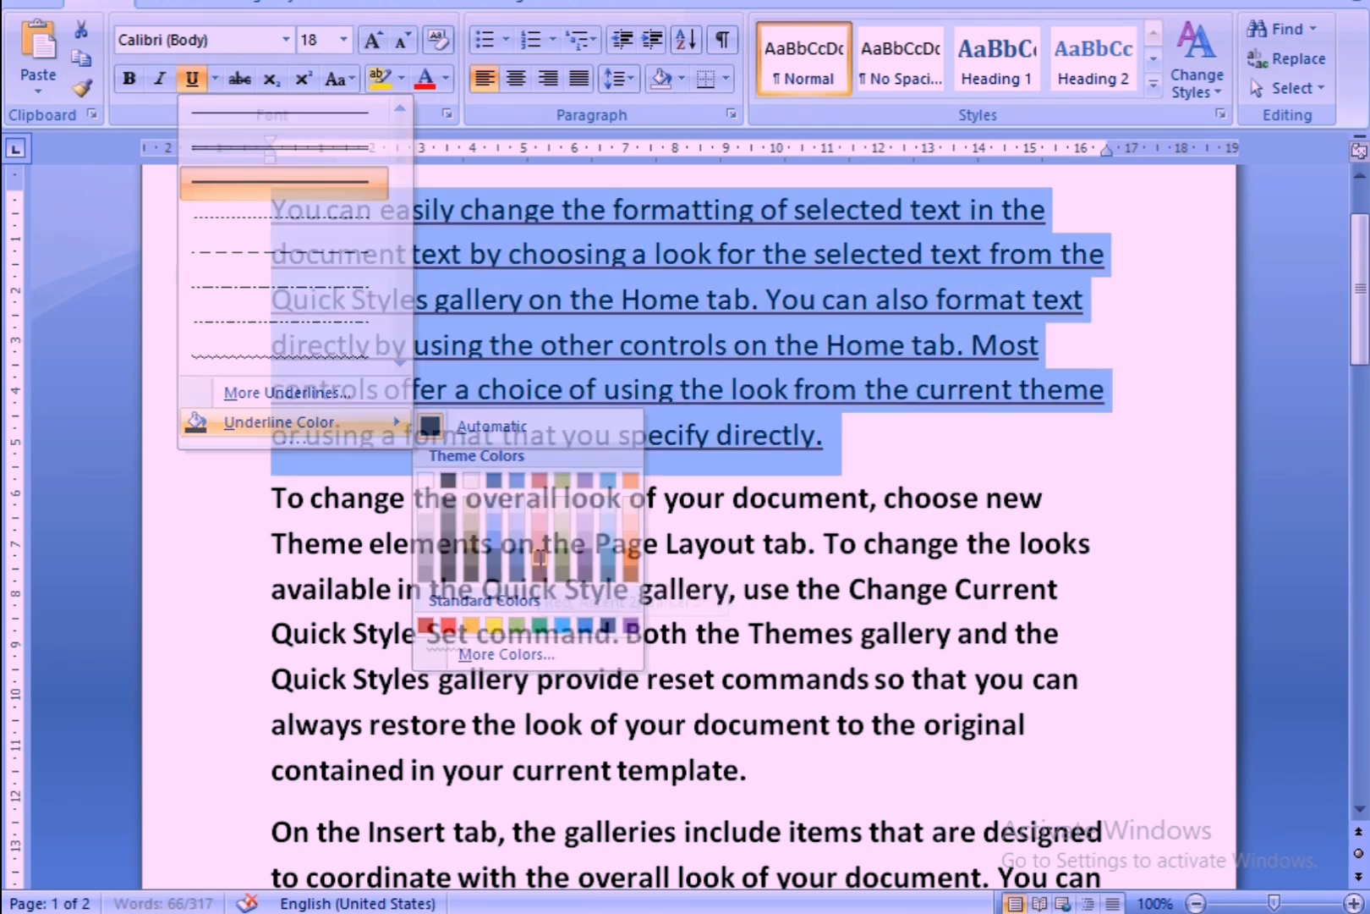
left_click(543, 466)
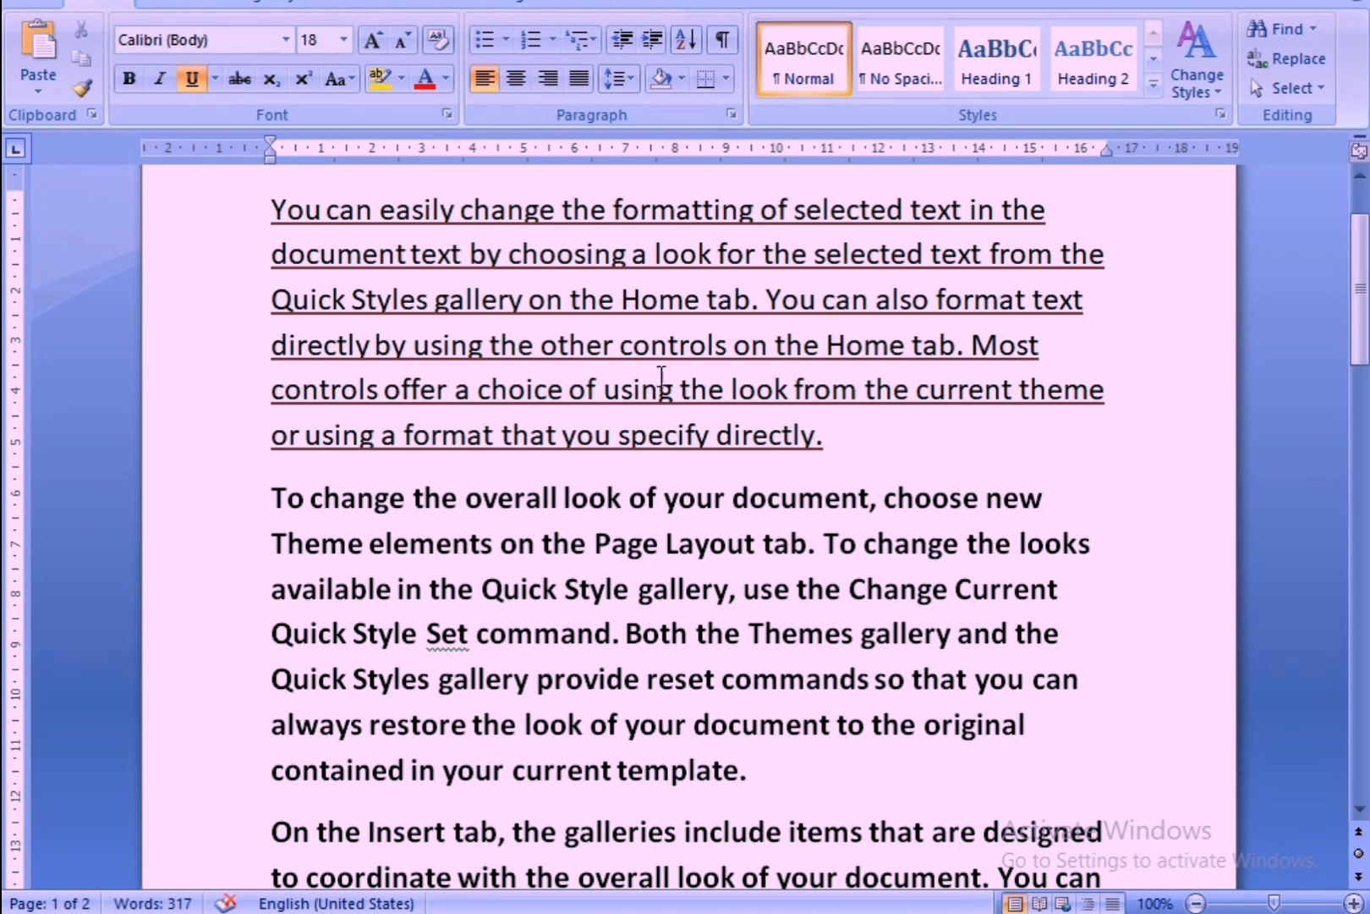
Reselect the first paragraph and change its underline style to a double underline.
left_click(214, 76)
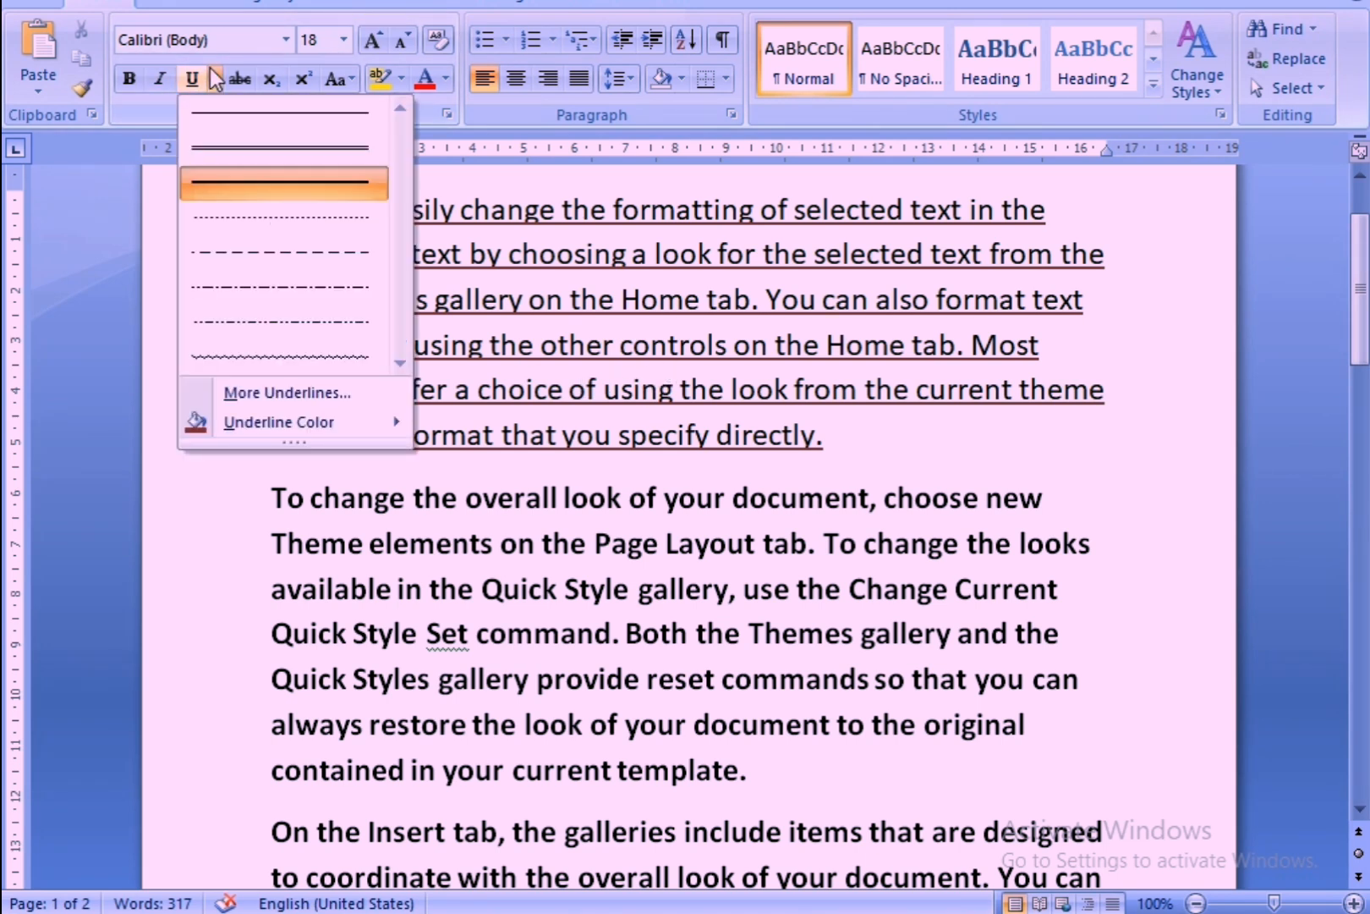
left_click(196, 183)
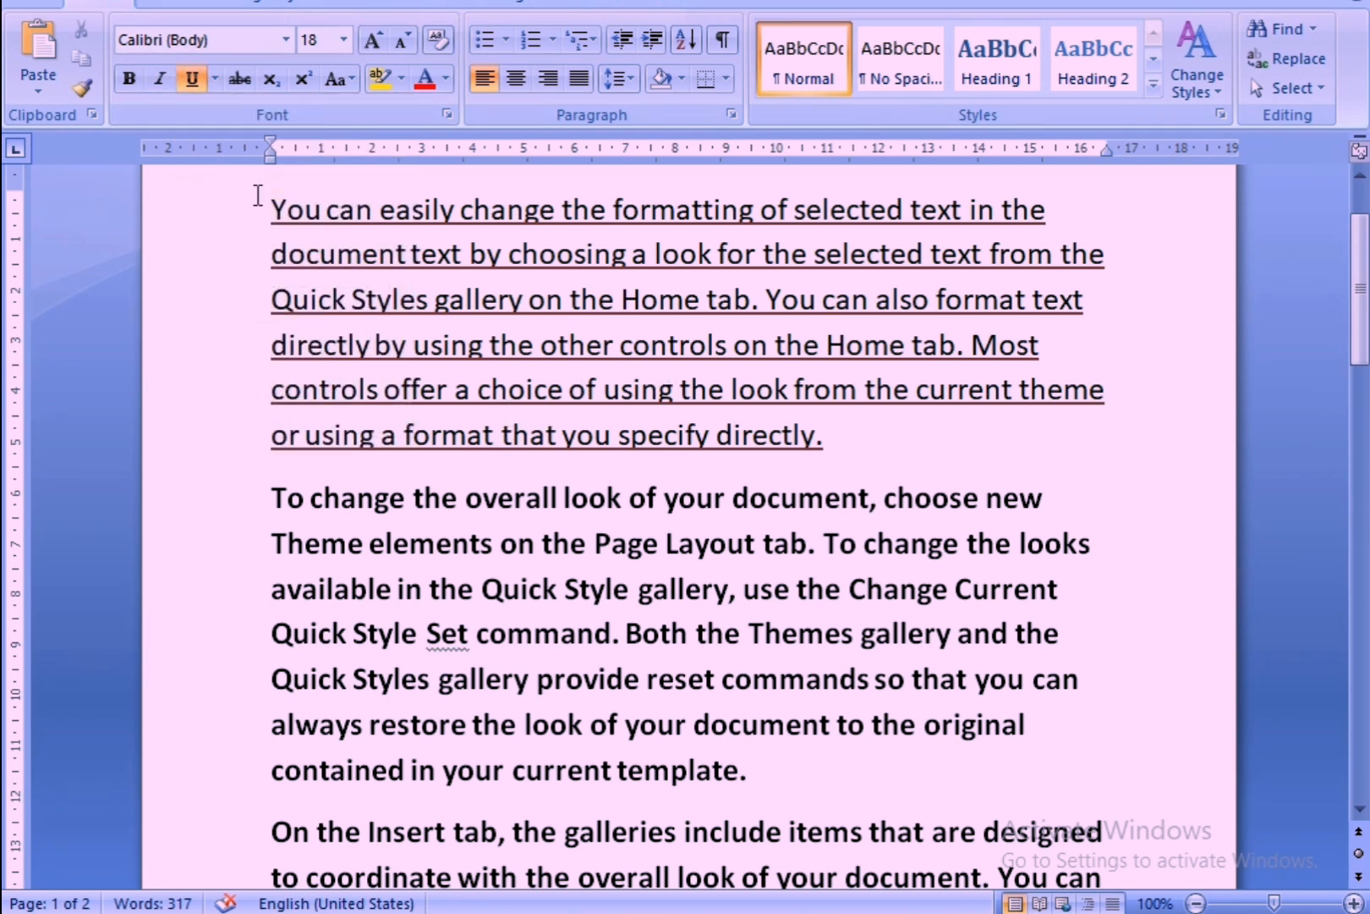
left_click_drag(253, 195, 838, 449)
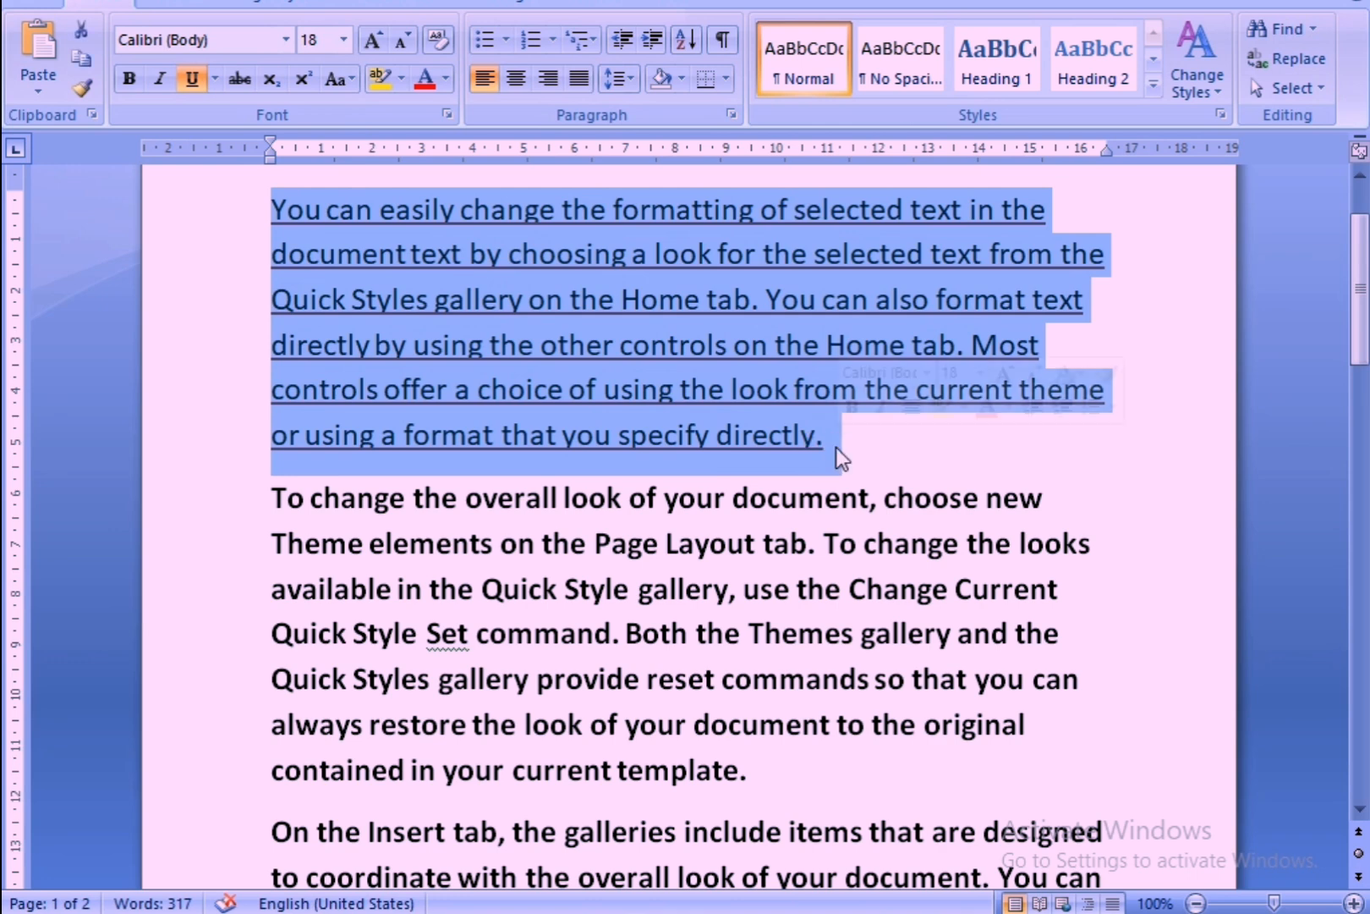
left_click(212, 77)
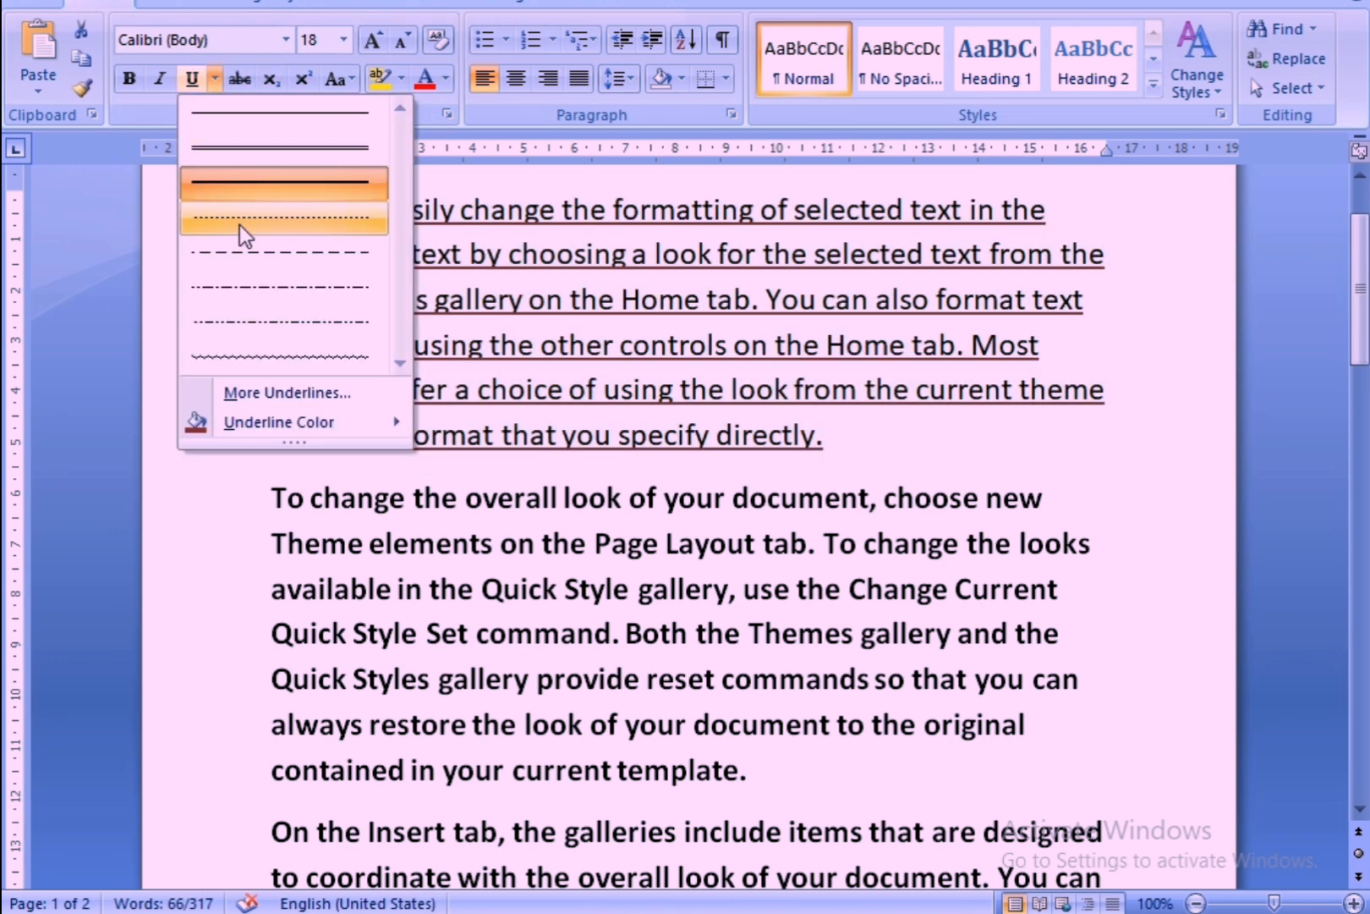
left_click(249, 154)
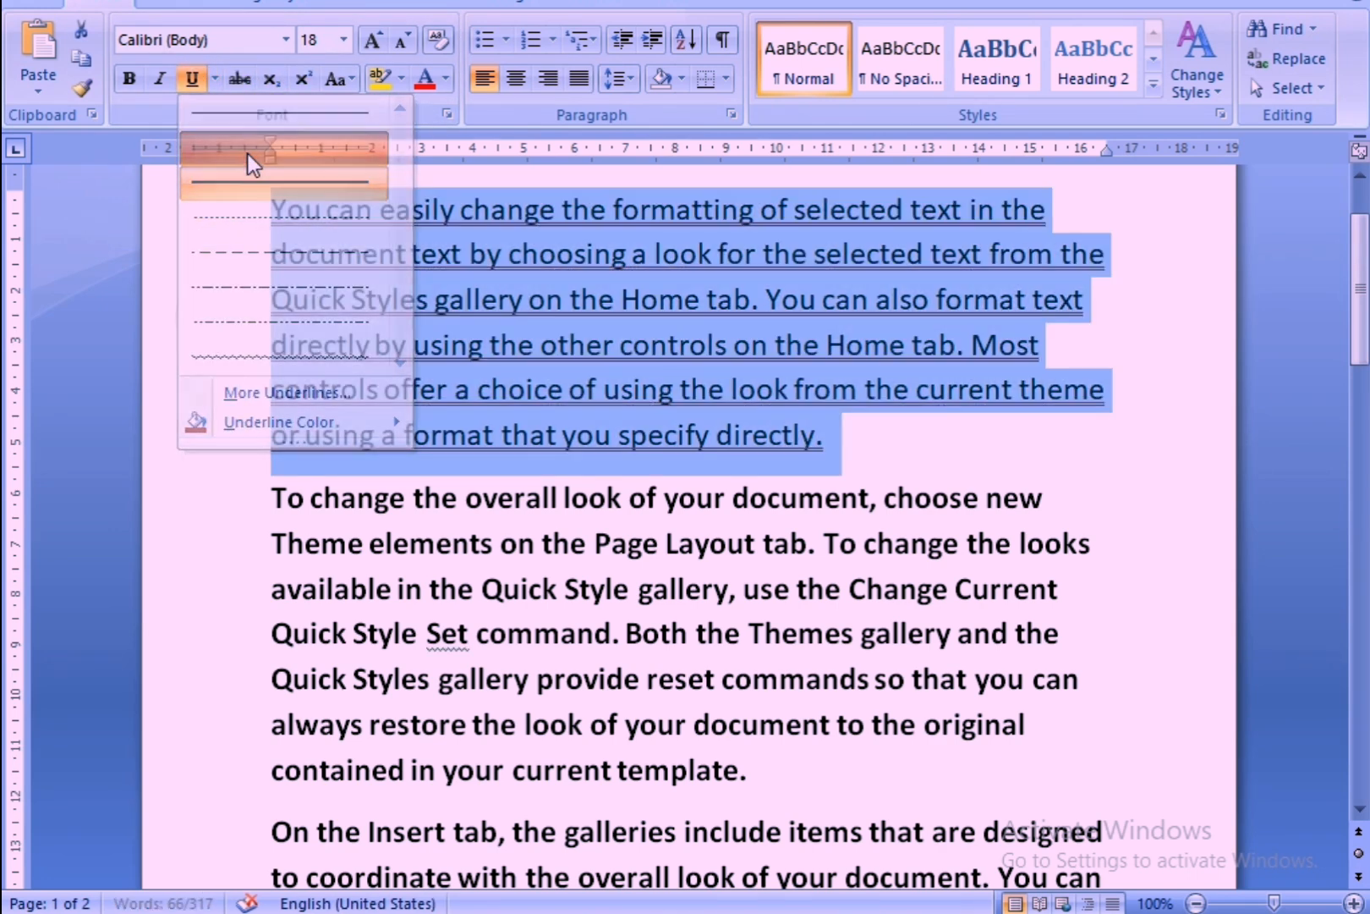
Set the first paragraph's double underline to a blue theme color and deselect the text.
left_click(215, 77)
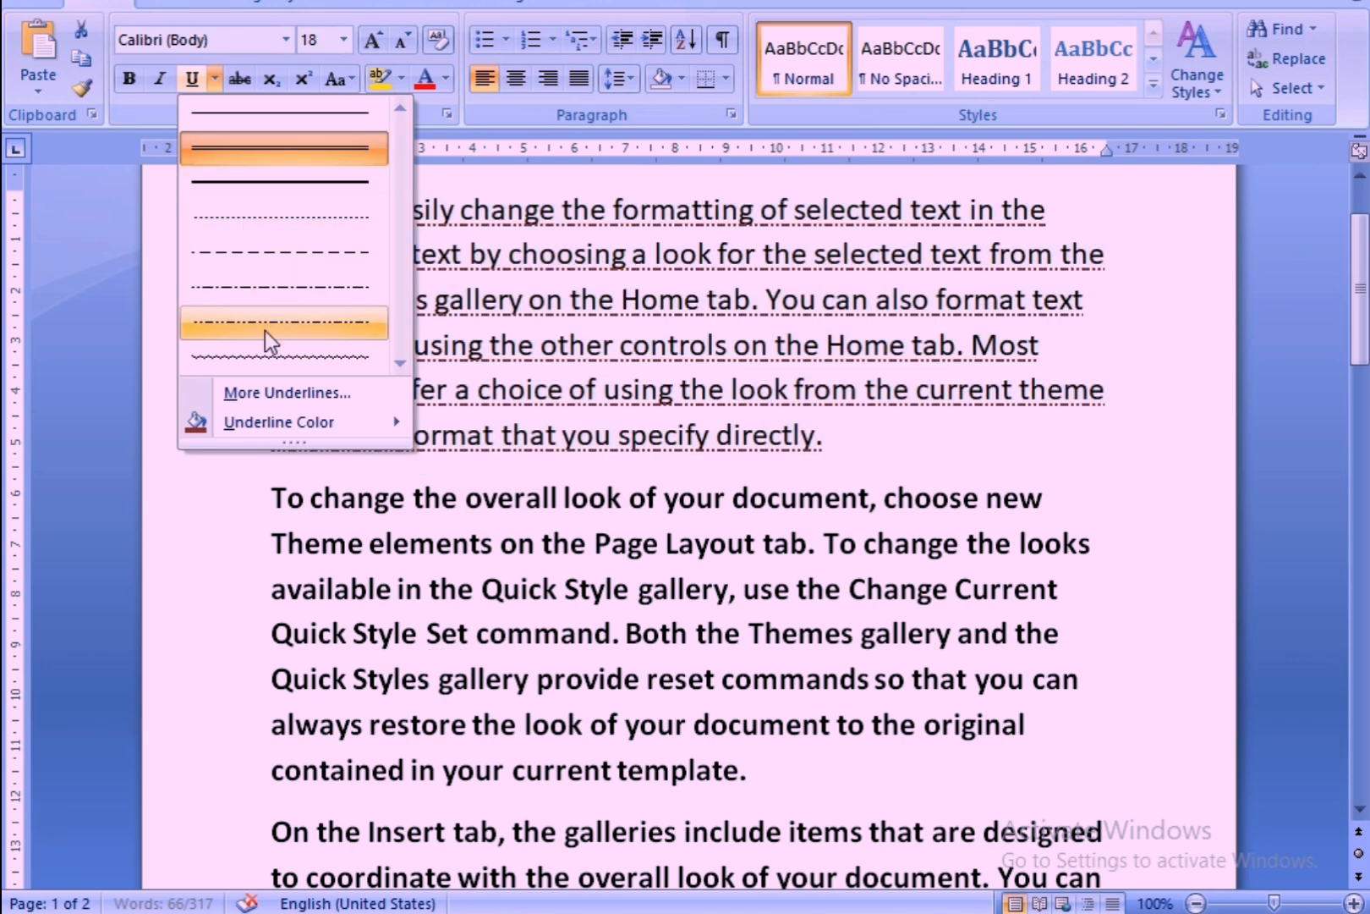
mouse_move(356, 435)
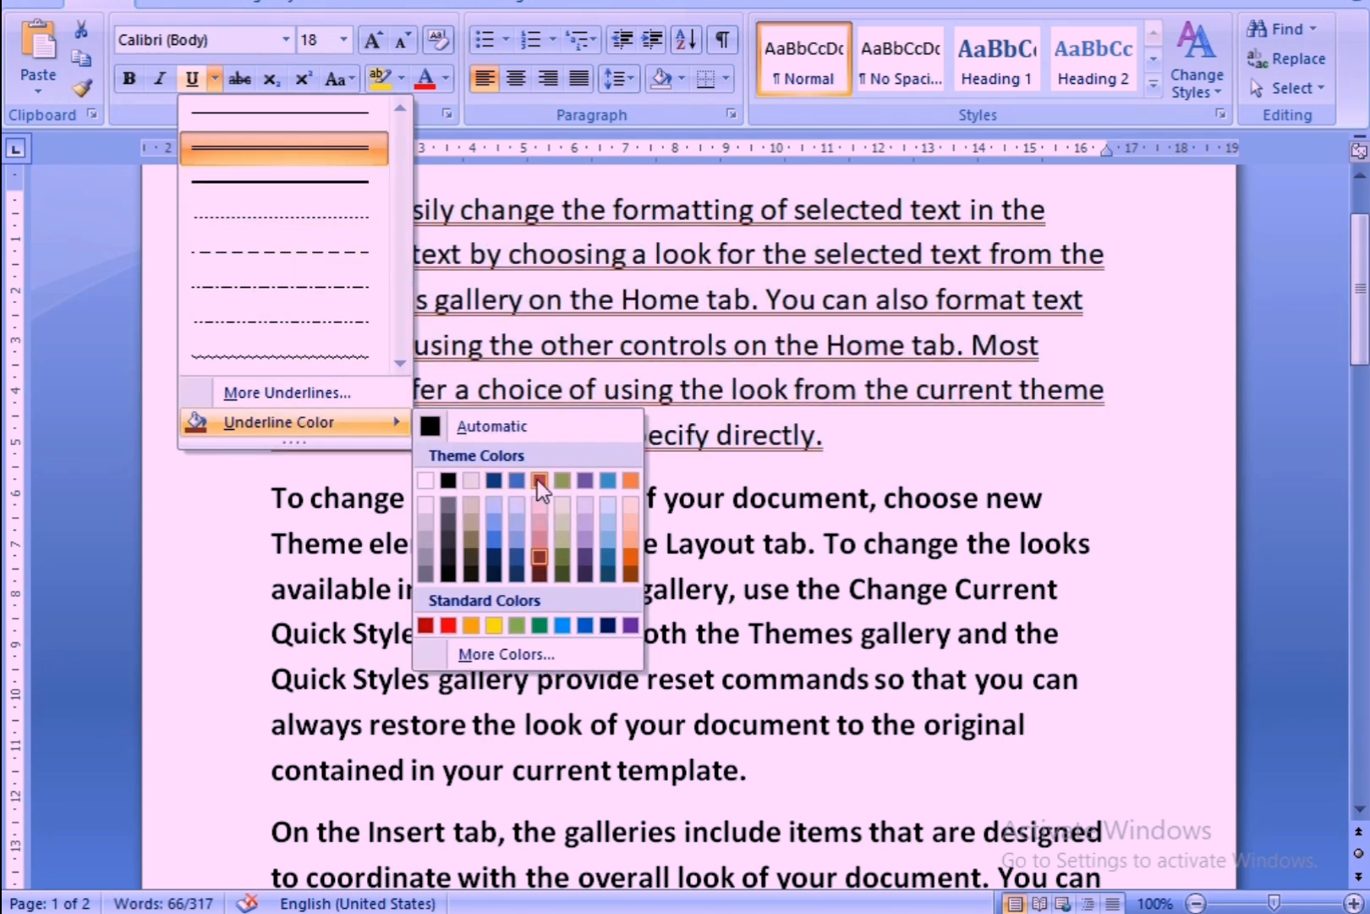
left_click(491, 535)
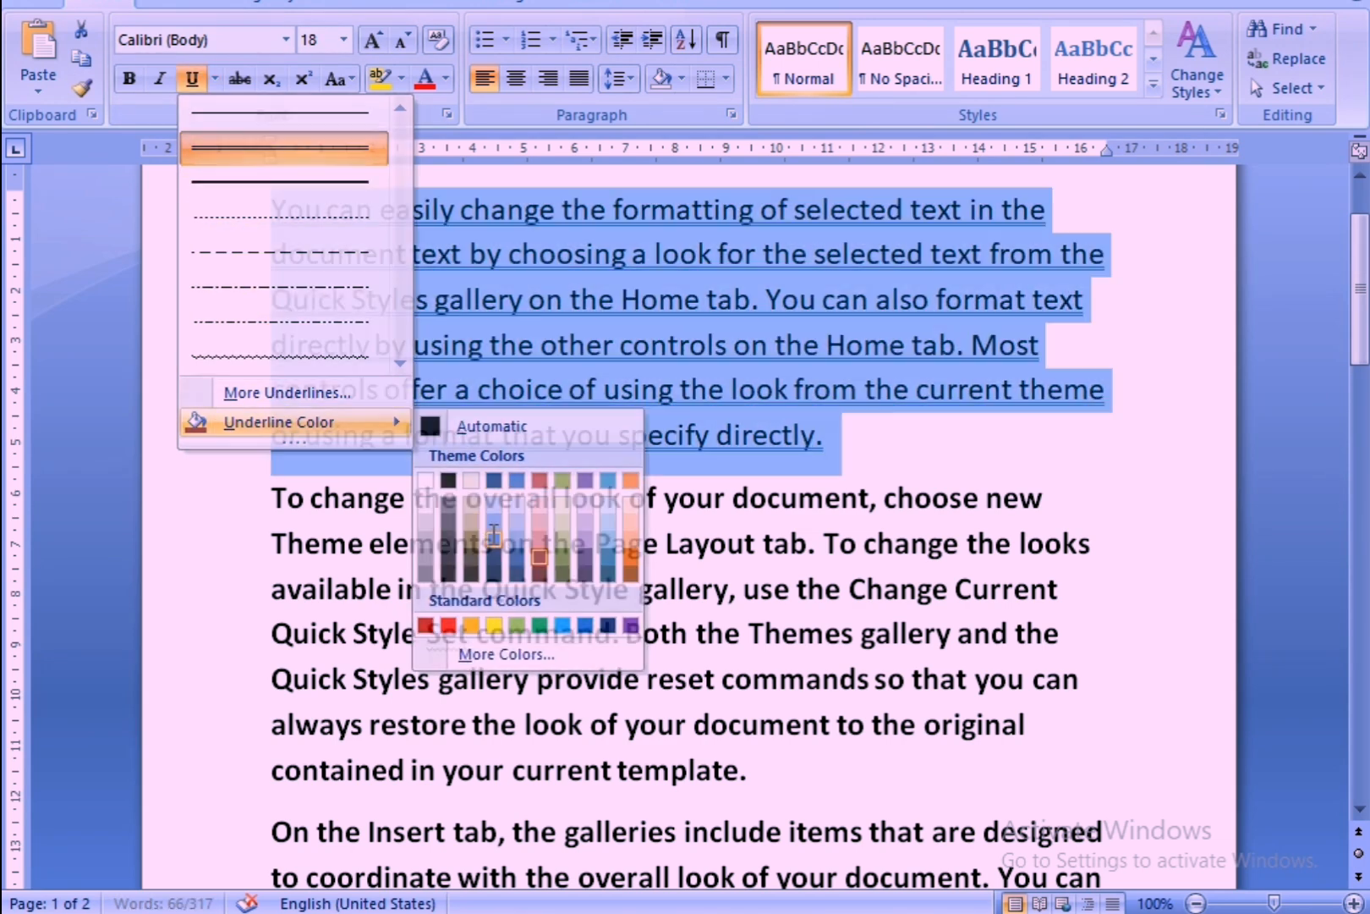
left_click(788, 471)
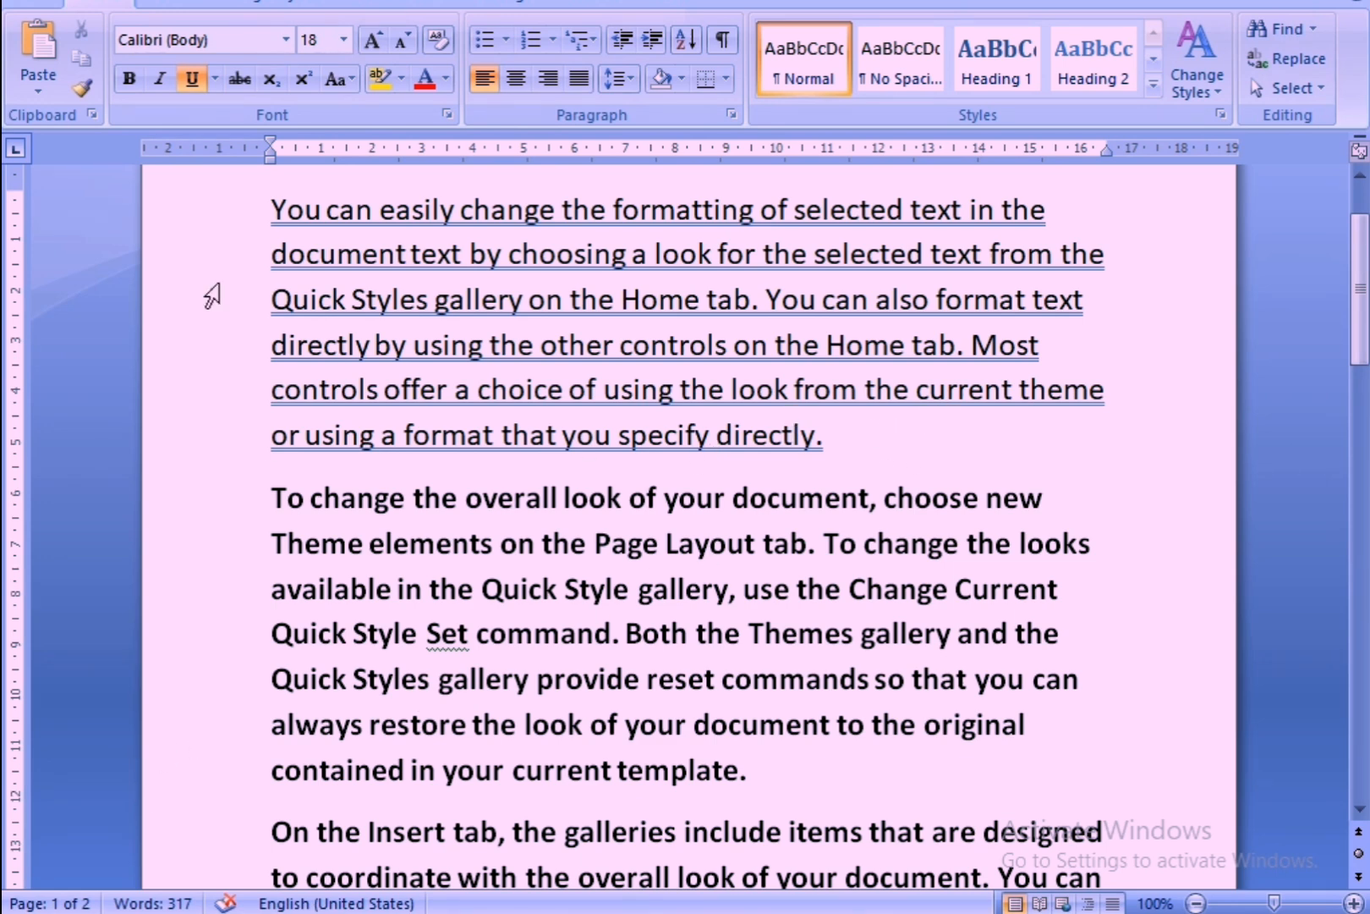
Reselect the first paragraph and change its underline style to a dashed underline.
left_click_drag(241, 210, 697, 437)
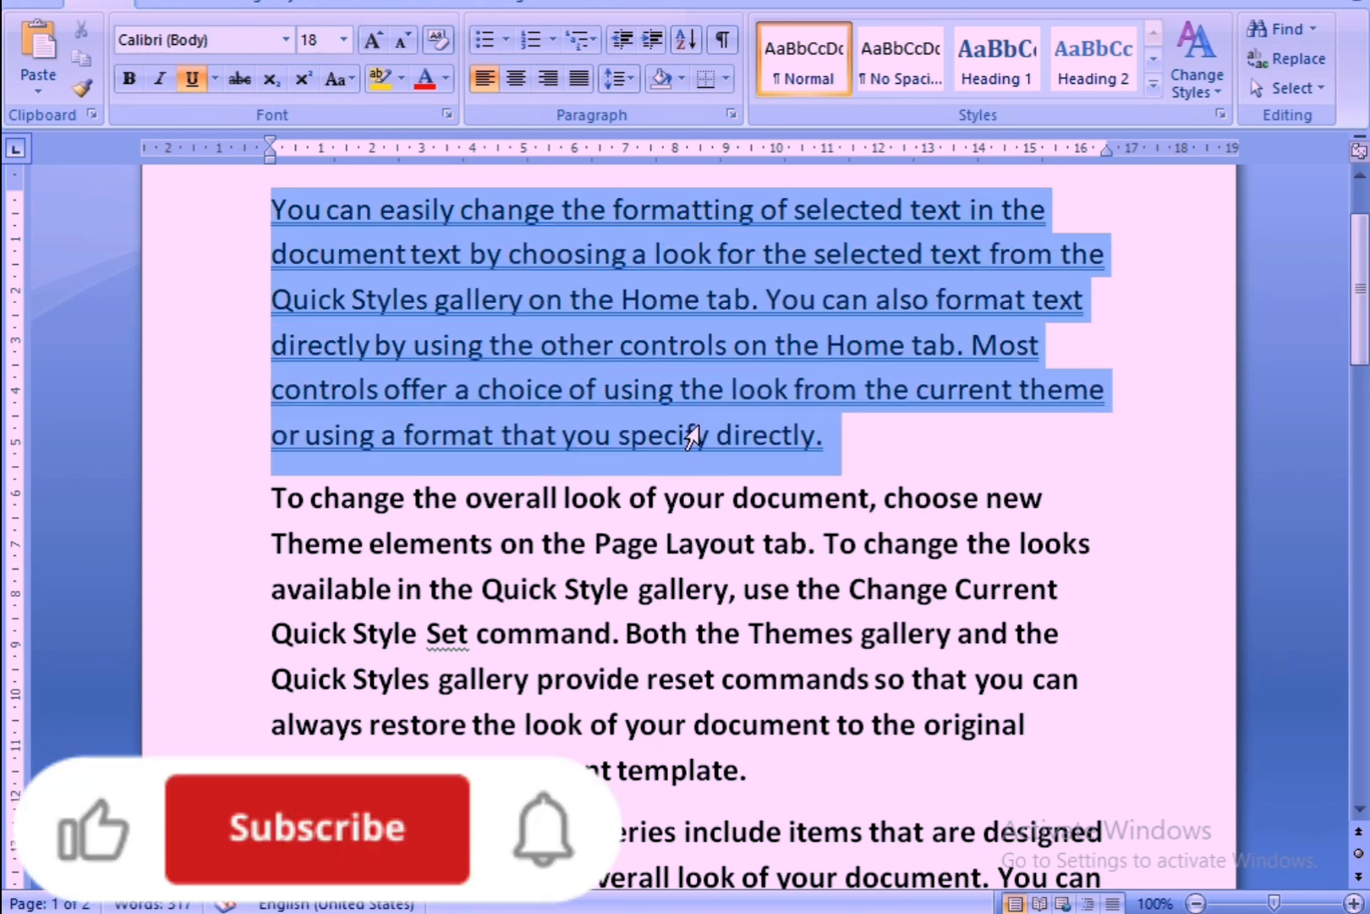
left_click(218, 82)
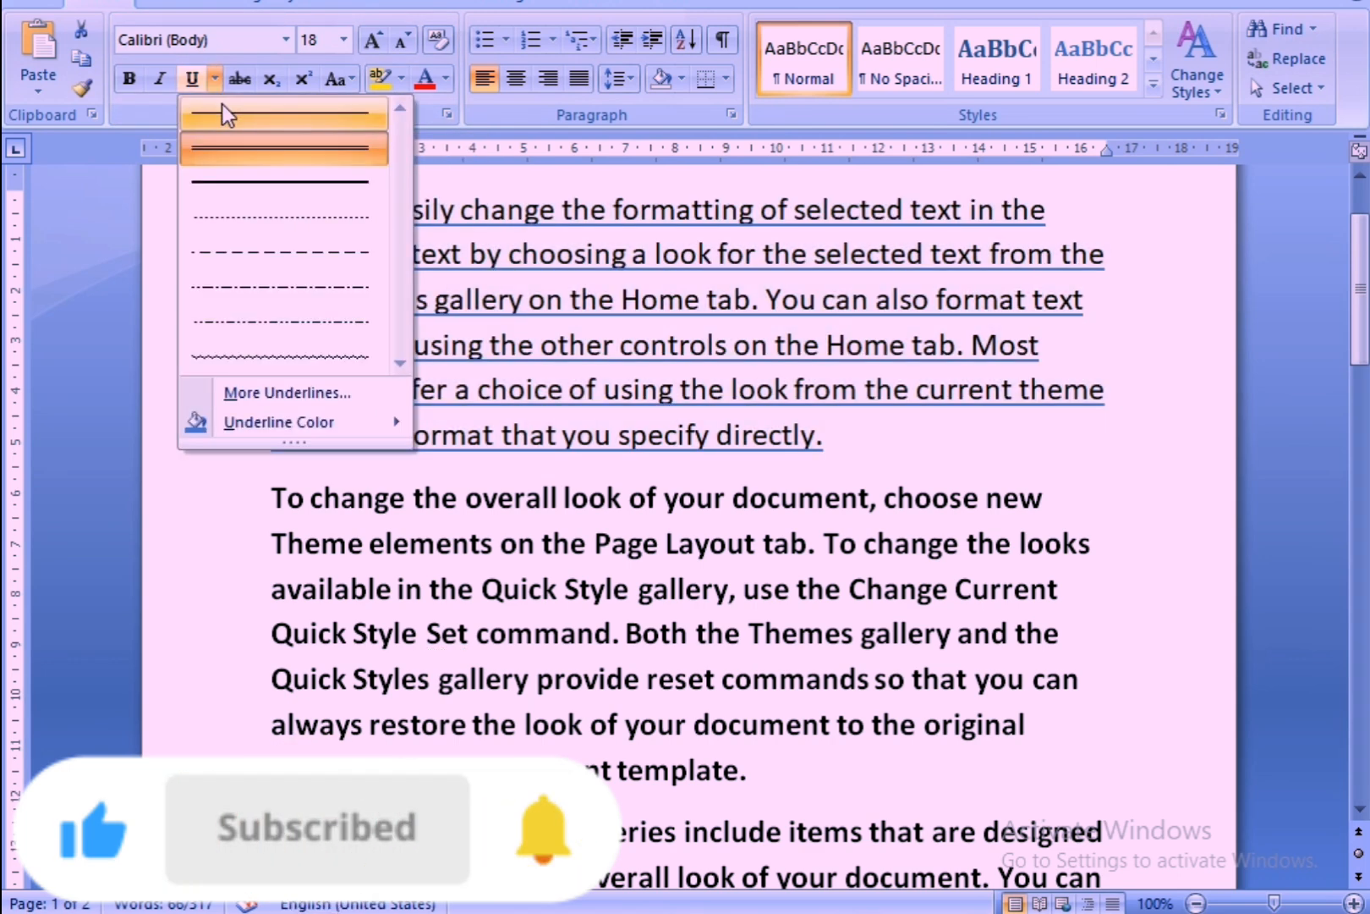
left_click(242, 252)
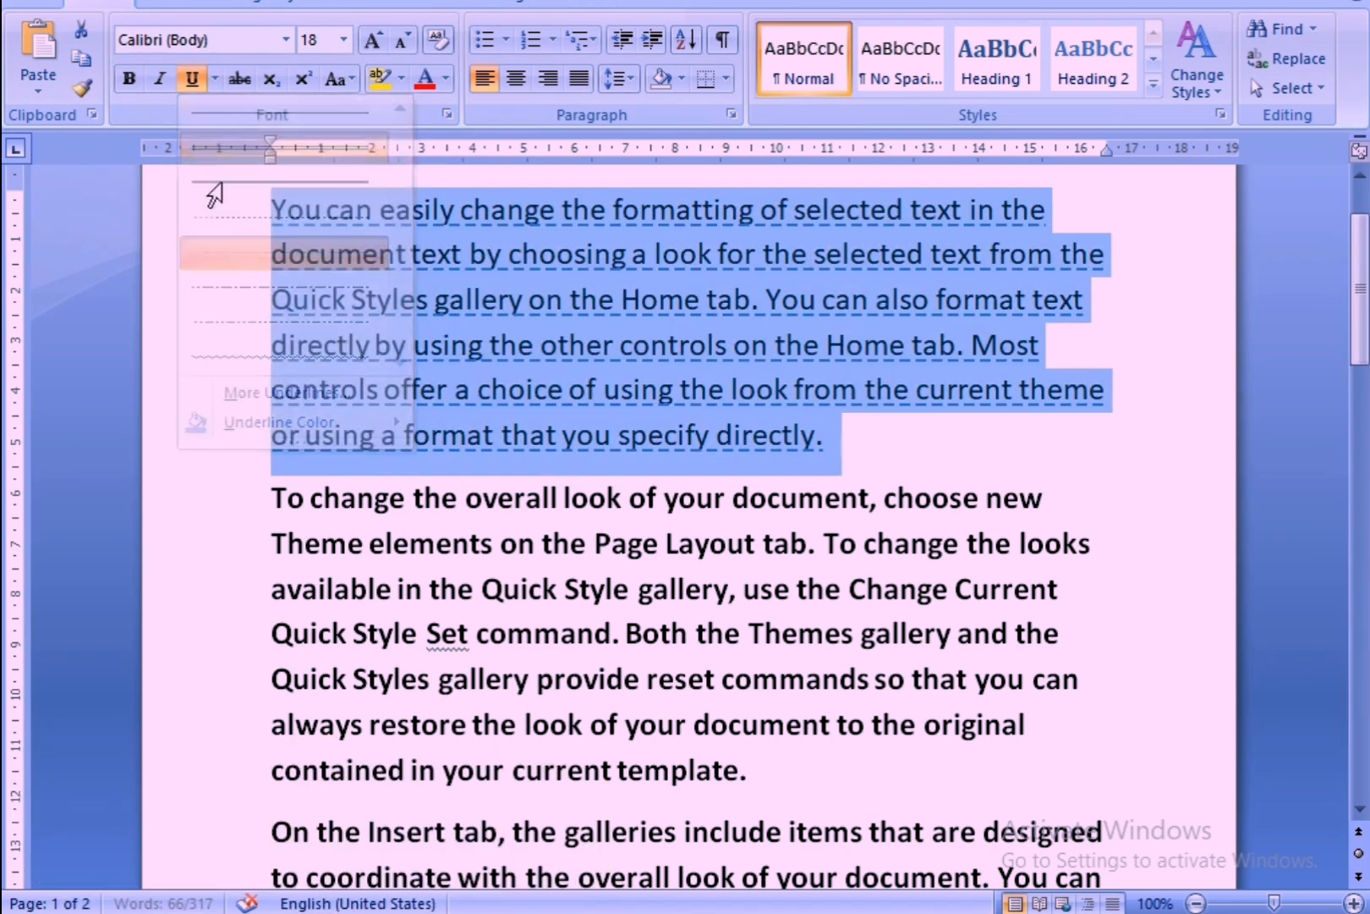
Set the first paragraph's dashed underline to the standard light green color.
left_click(216, 78)
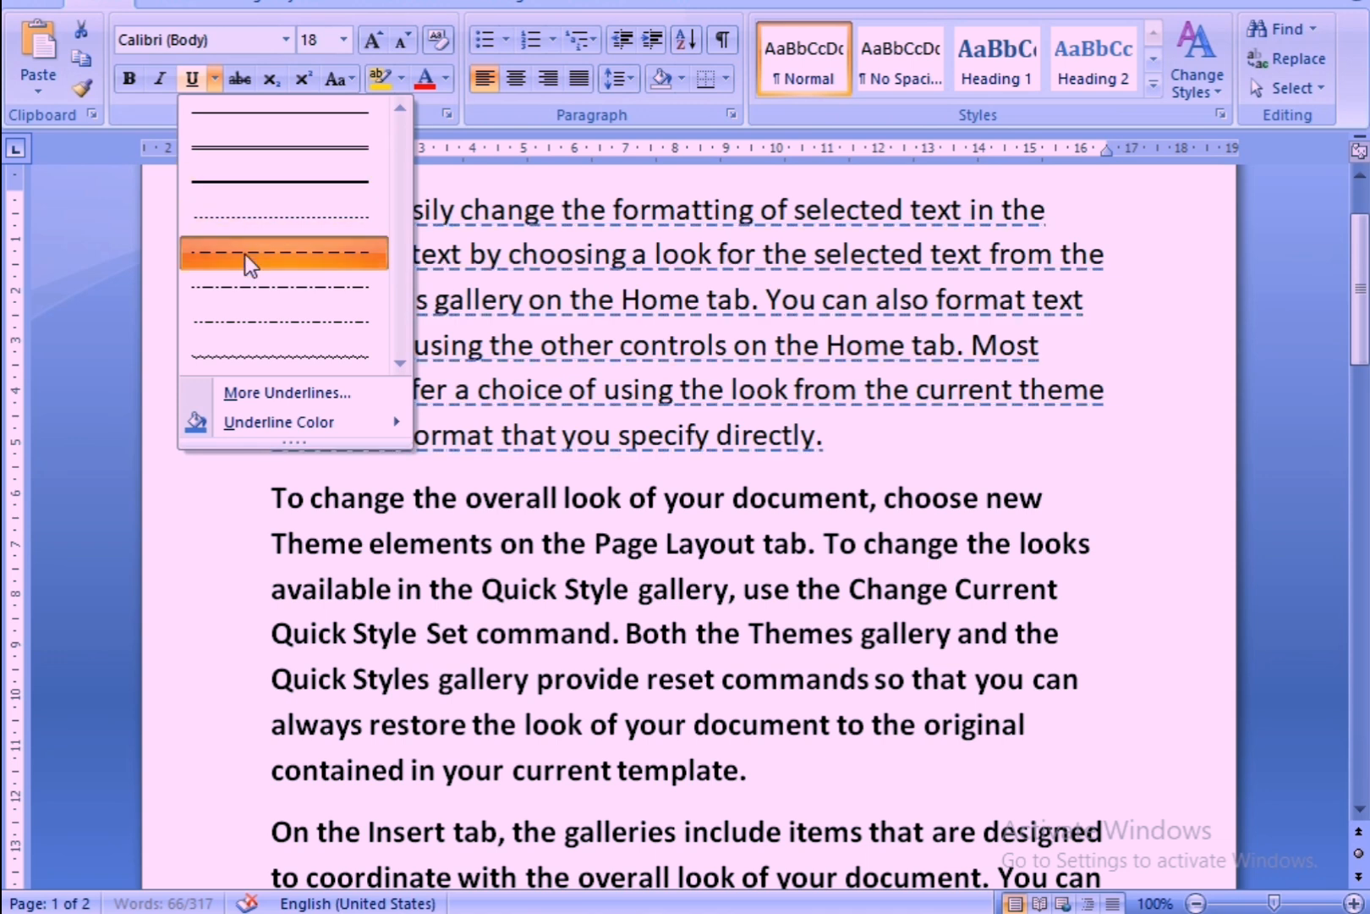
mouse_move(269, 419)
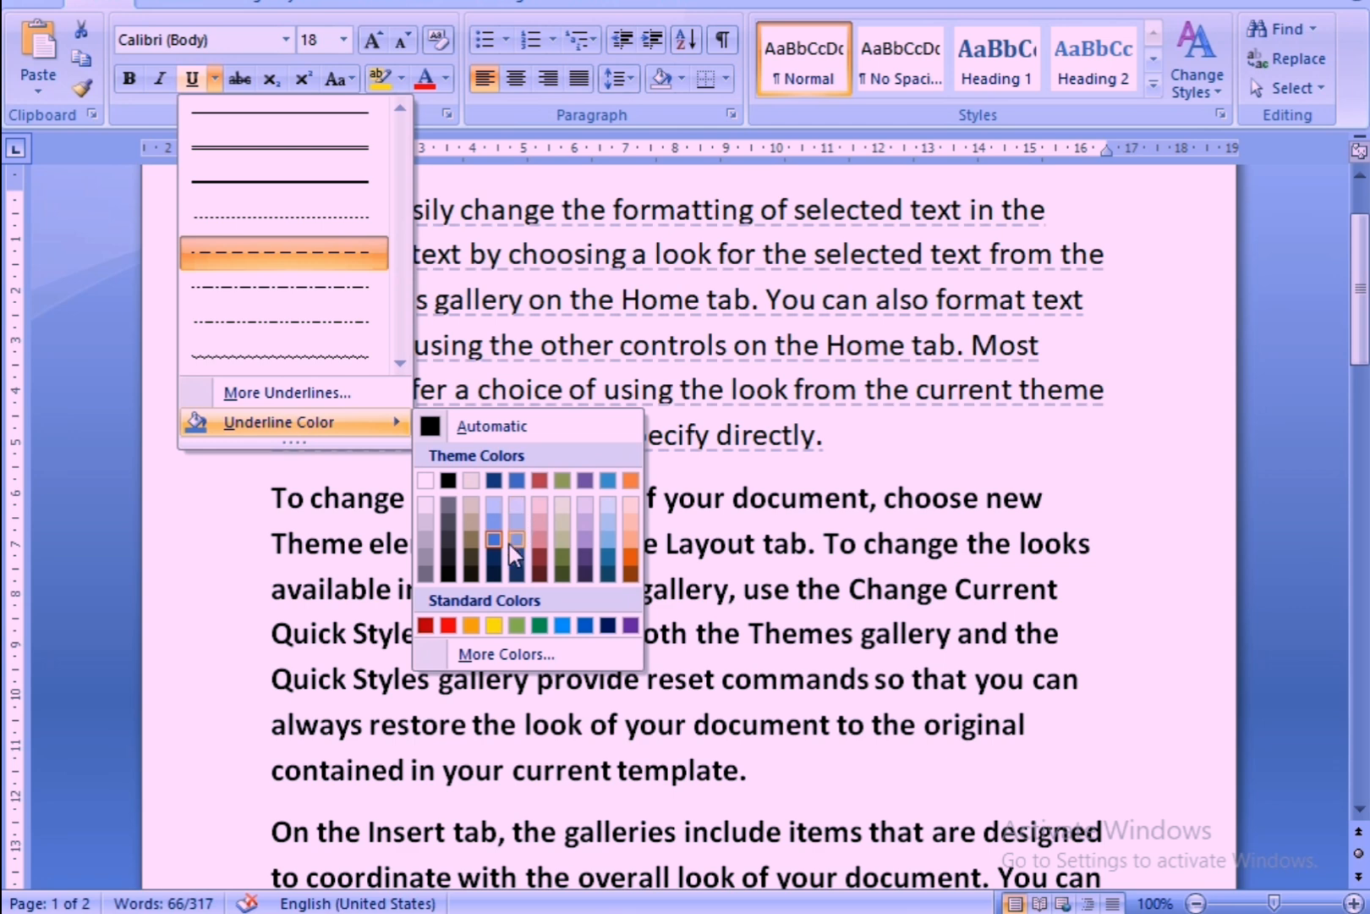
left_click(519, 623)
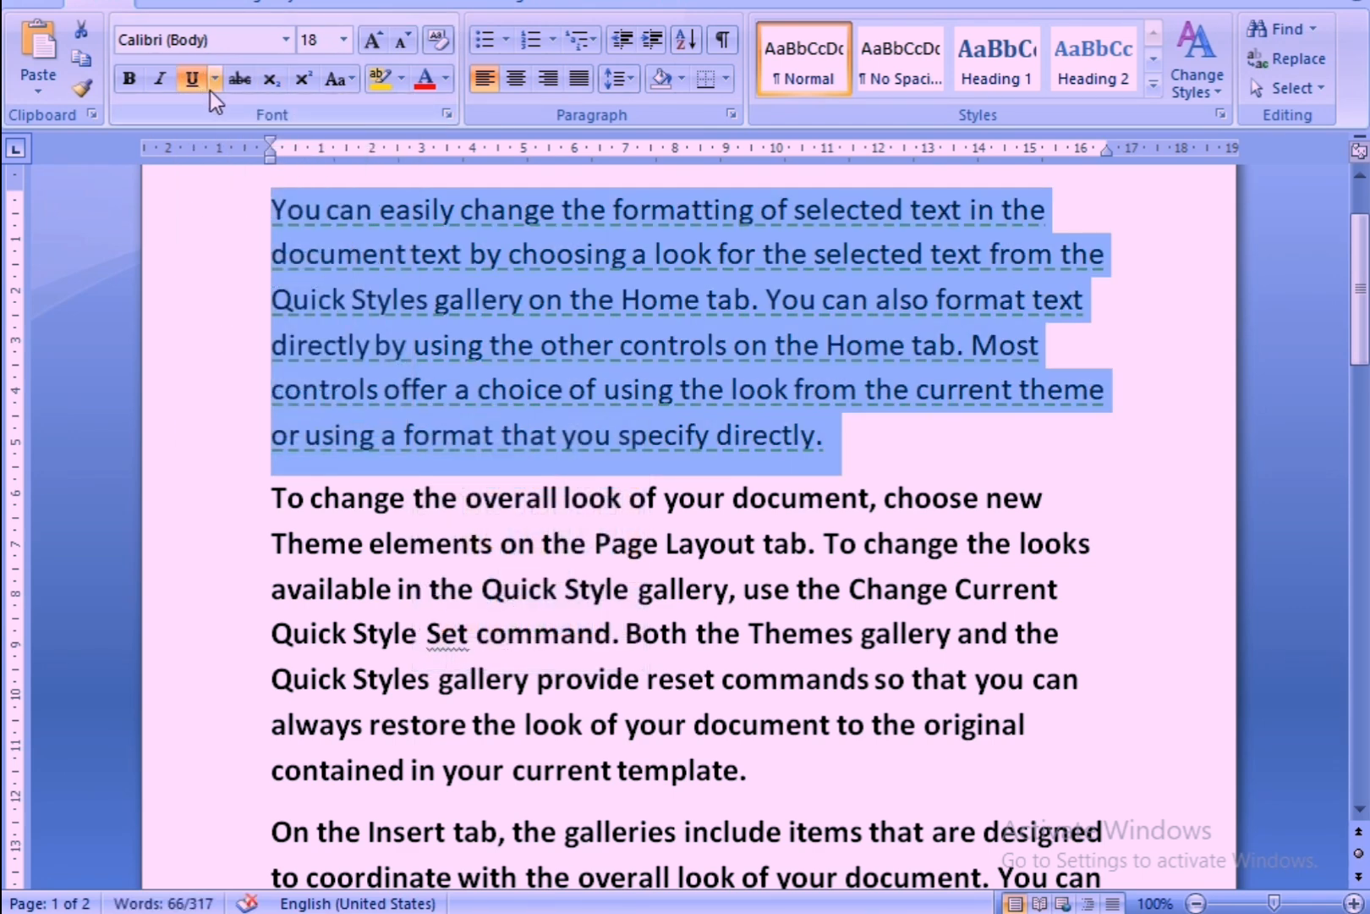
Open the additional underline colors for the first paragraph and try custom shades, ending with a light pink of RGB 244, 199, 190.
left_click(214, 83)
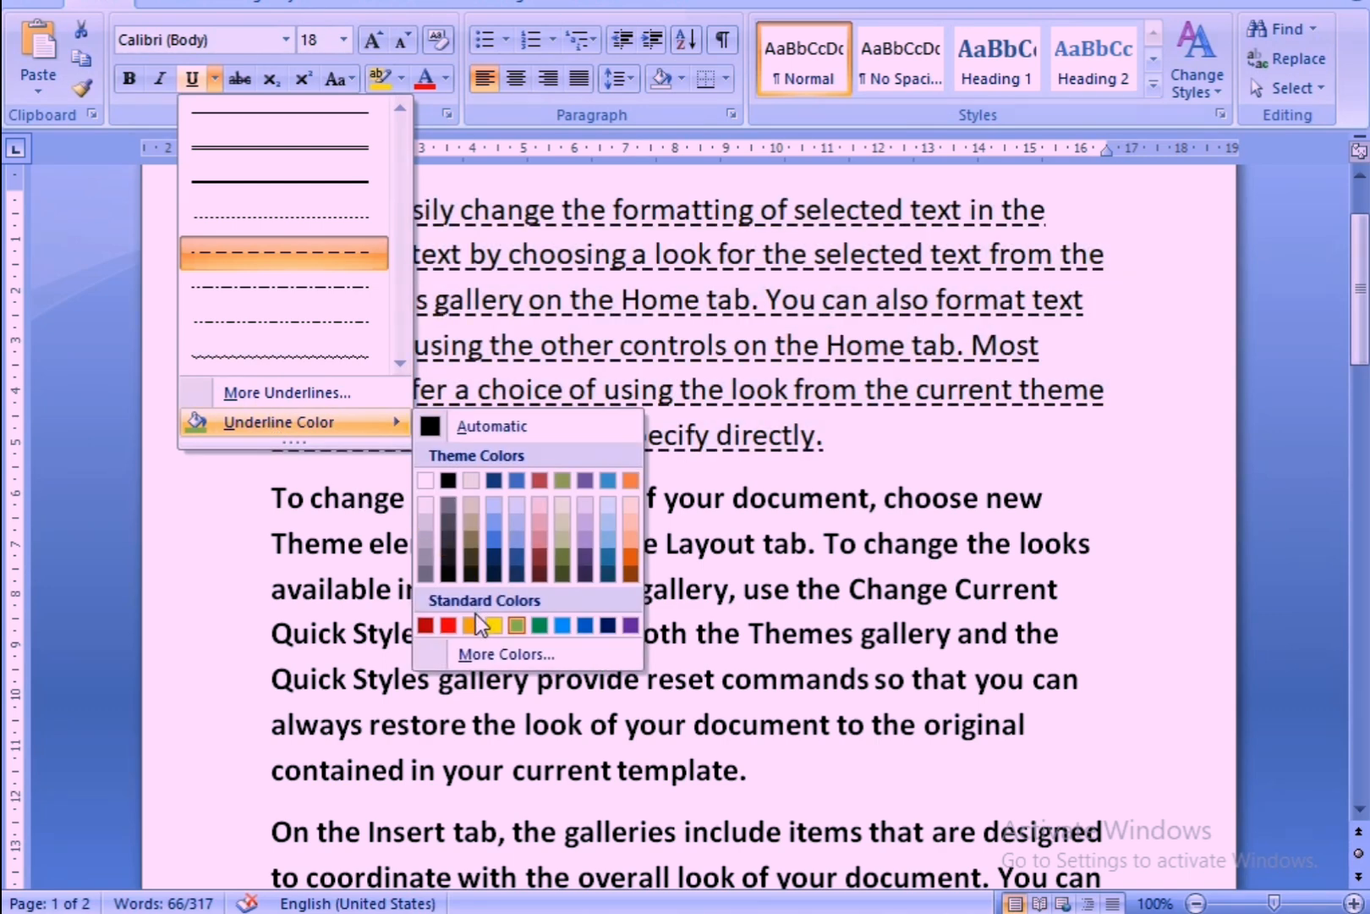
left_click(493, 653)
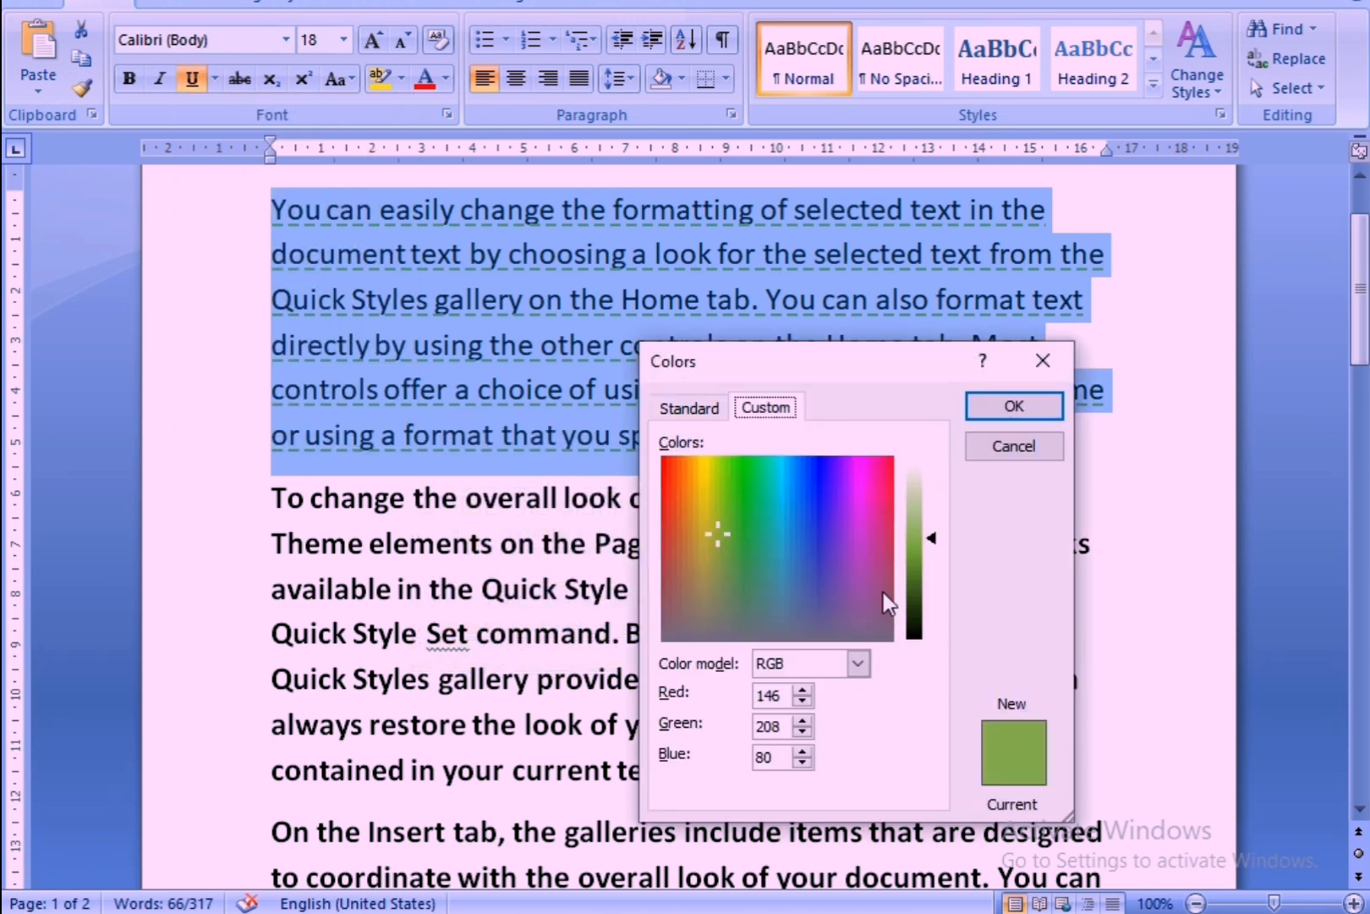
left_click(745, 535)
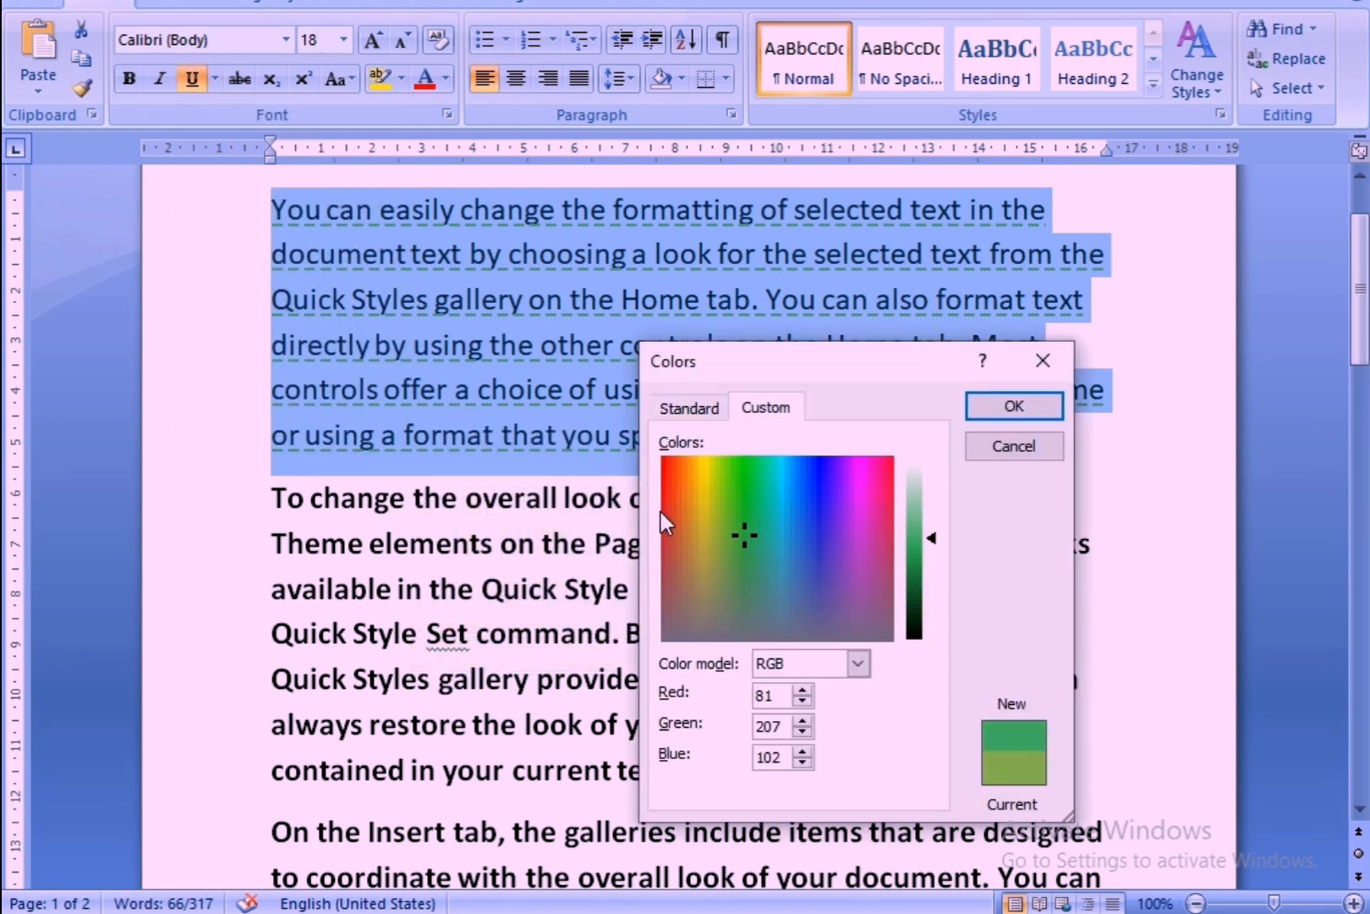
left_click(669, 503)
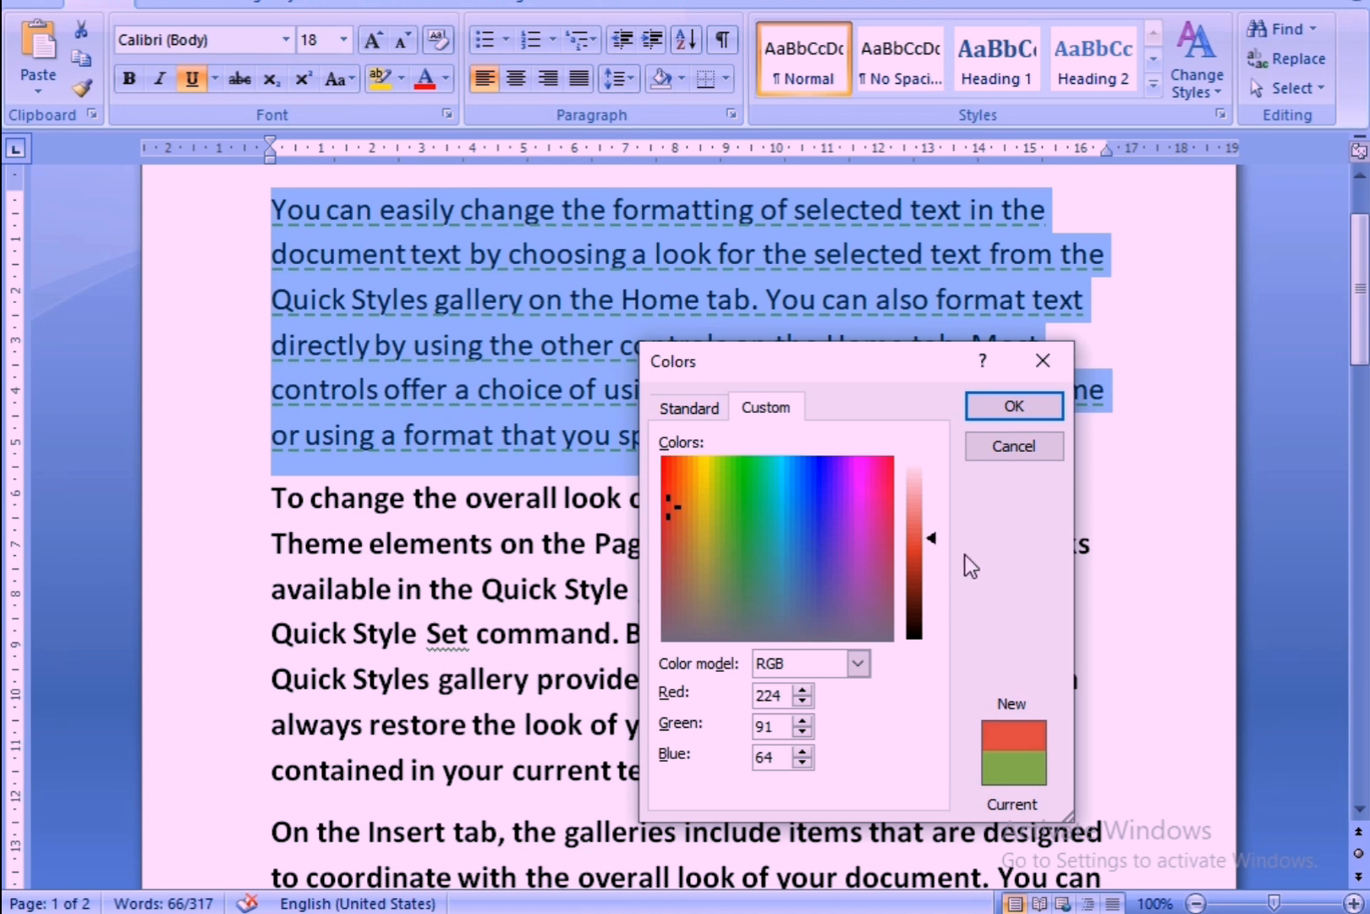
left_click_drag(922, 531, 915, 487)
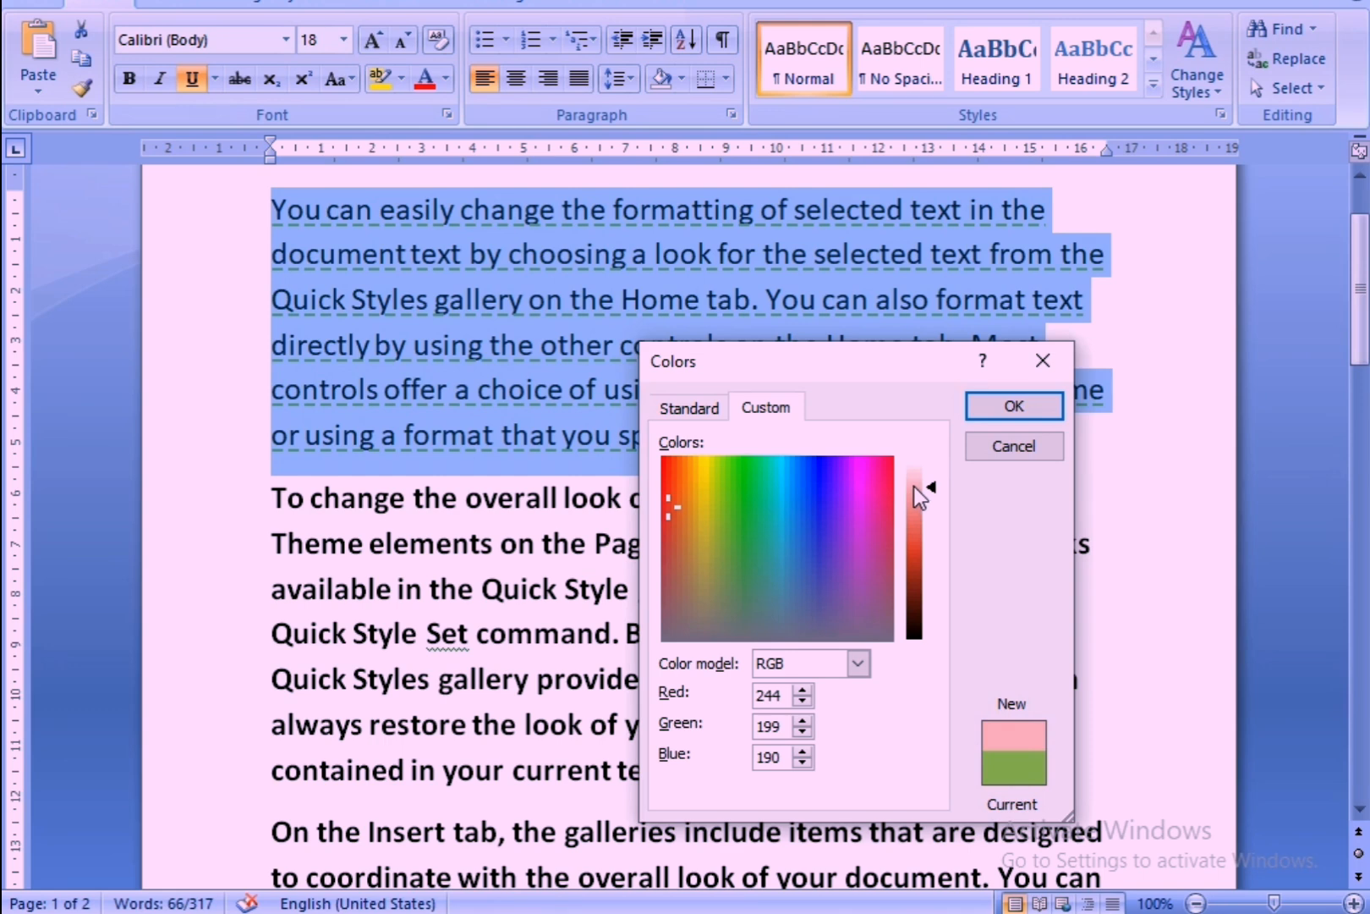
Try several colors from the standard honeycomb palette, ending with the pinkish-red one, RGB 255, 0, 102.
left_click(686, 392)
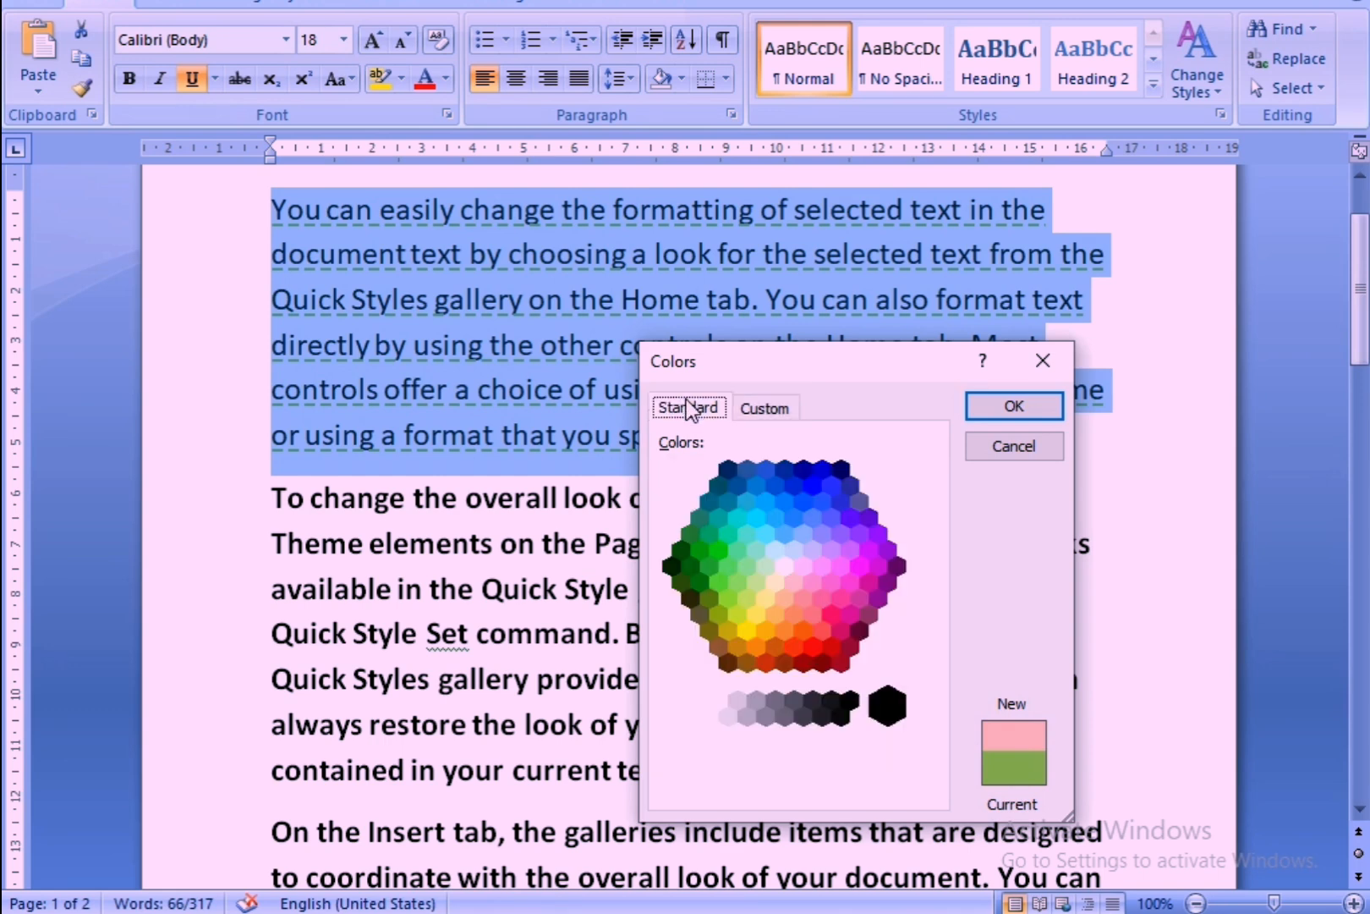
left_click(763, 539)
left_click(773, 519)
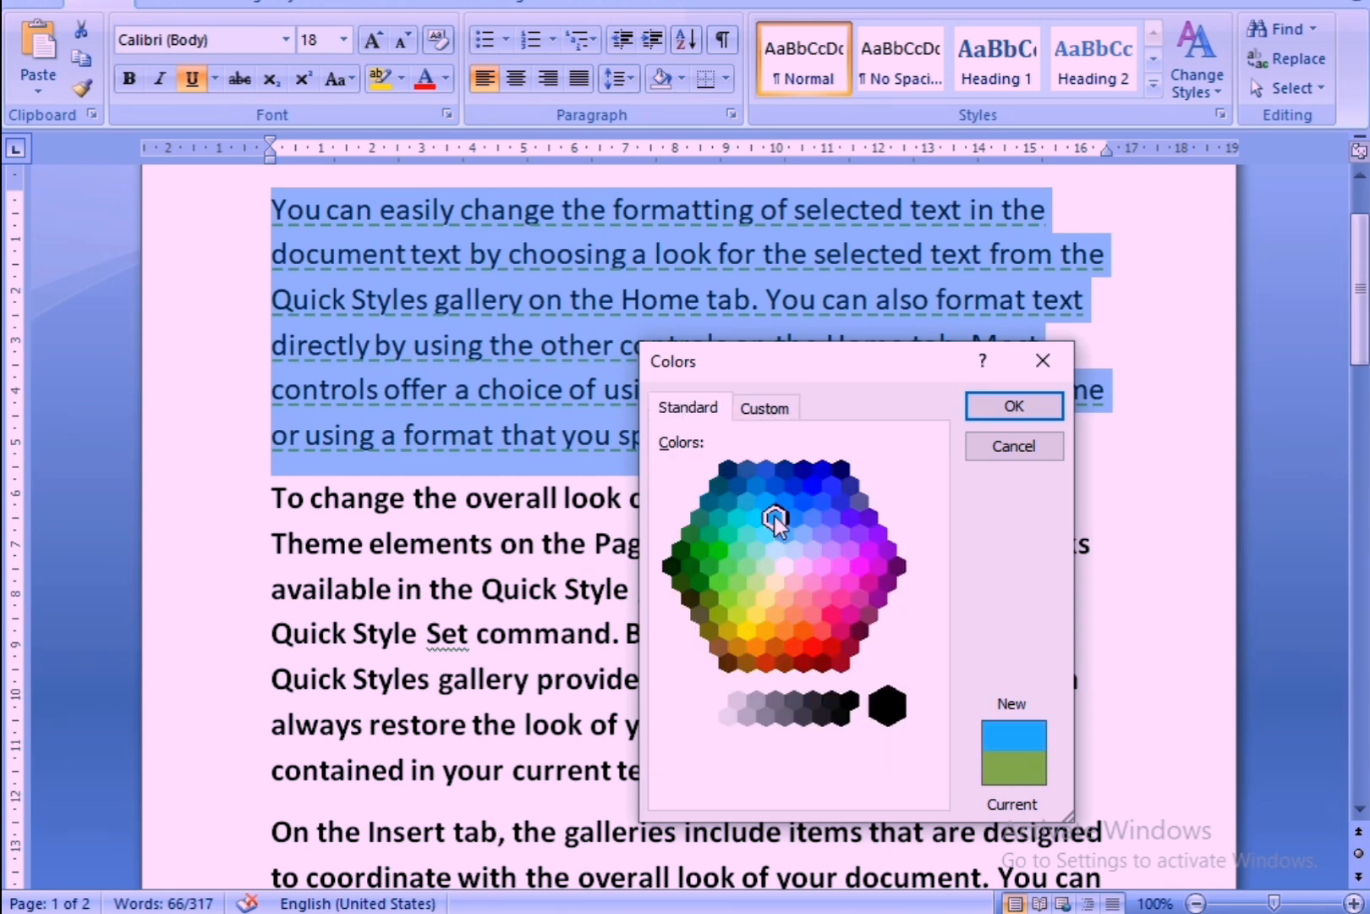
left_click(782, 509)
left_click(803, 569)
left_click(783, 619)
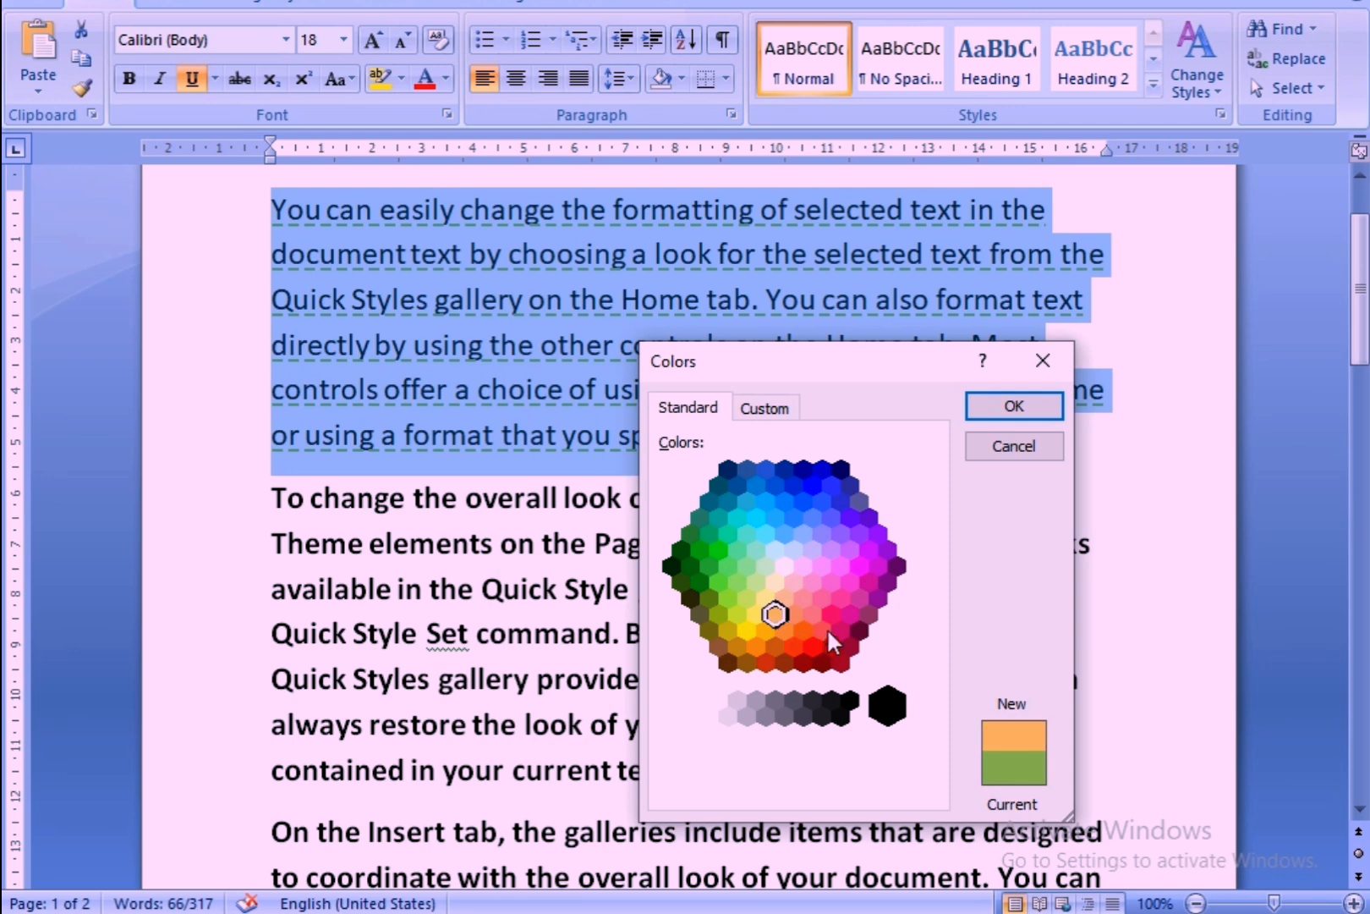
left_click(822, 628)
left_click(831, 613)
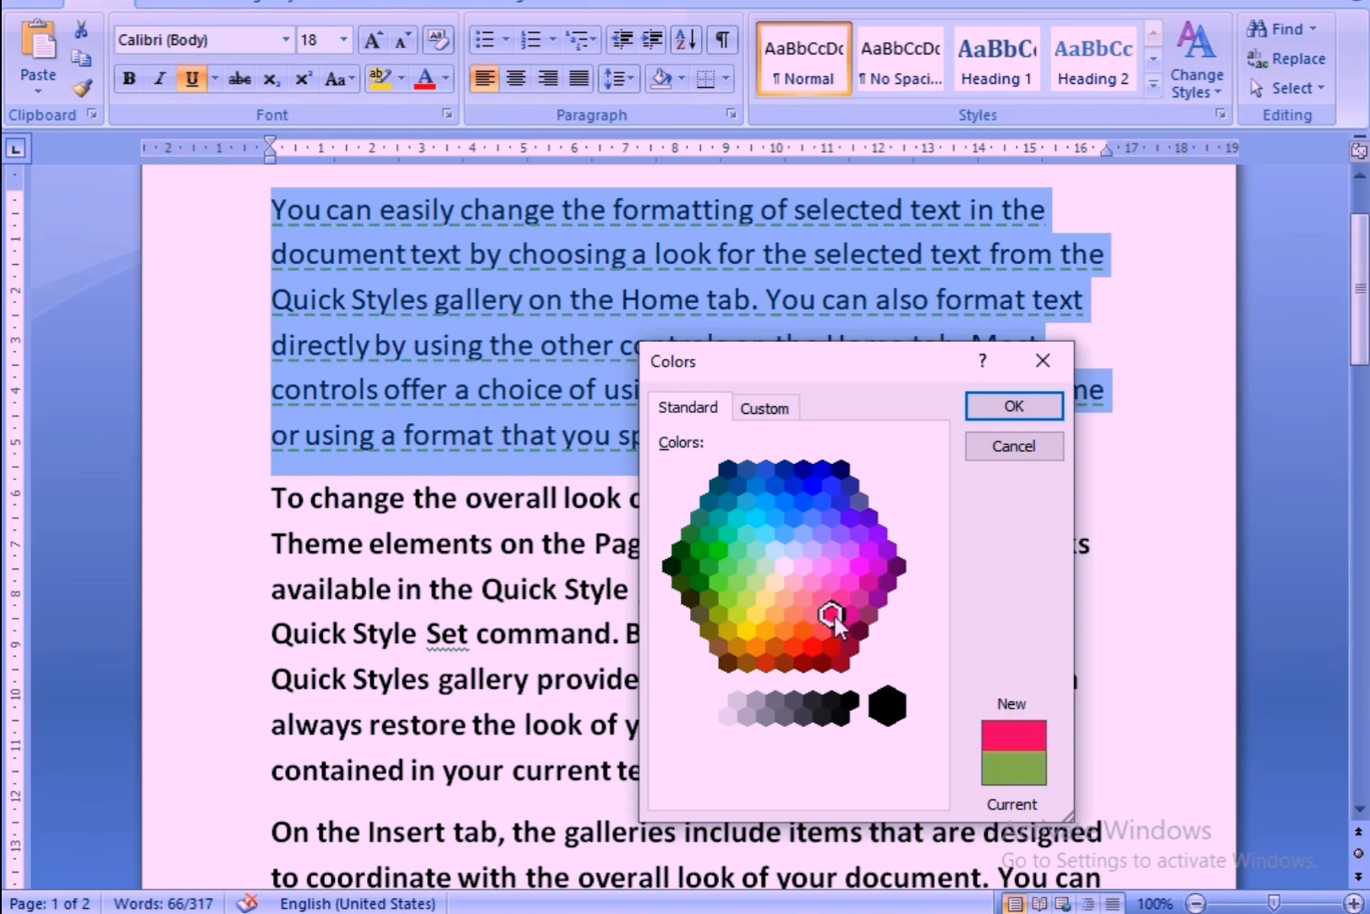
Darken the chosen pinkish red slightly, apply it as the underline color and deselect the paragraph.
left_click(769, 410)
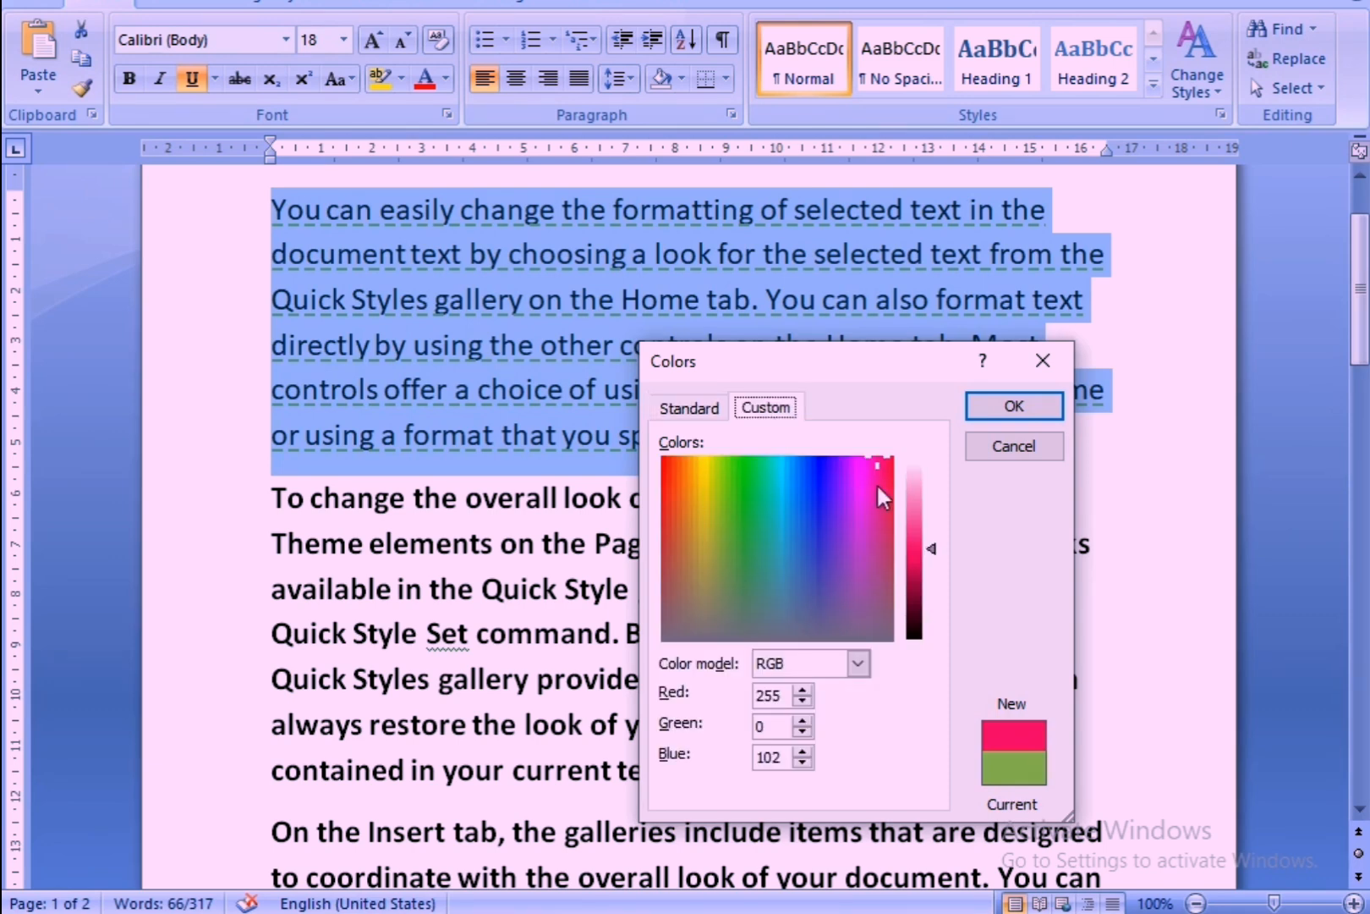
mouse_move(936, 552)
left_mouse_down()
mouse_move(936, 620)
mouse_move(935, 506)
mouse_move(936, 560)
left_mouse_up()
left_click(998, 409)
left_click(895, 450)
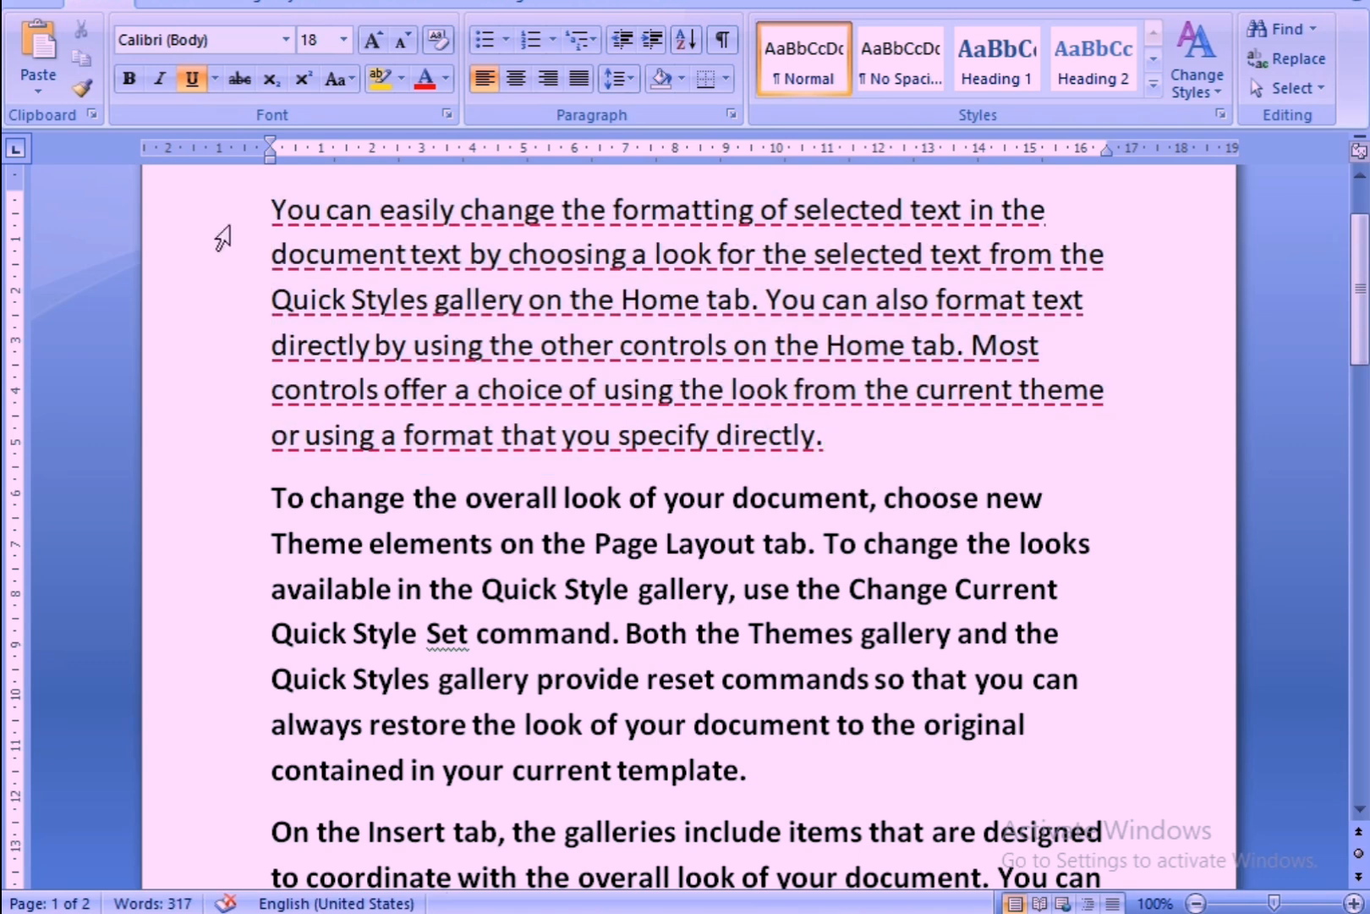
Try removing the first paragraph's underline, restore it and look over the underline options without choosing one.
left_click_drag(236, 220, 648, 465)
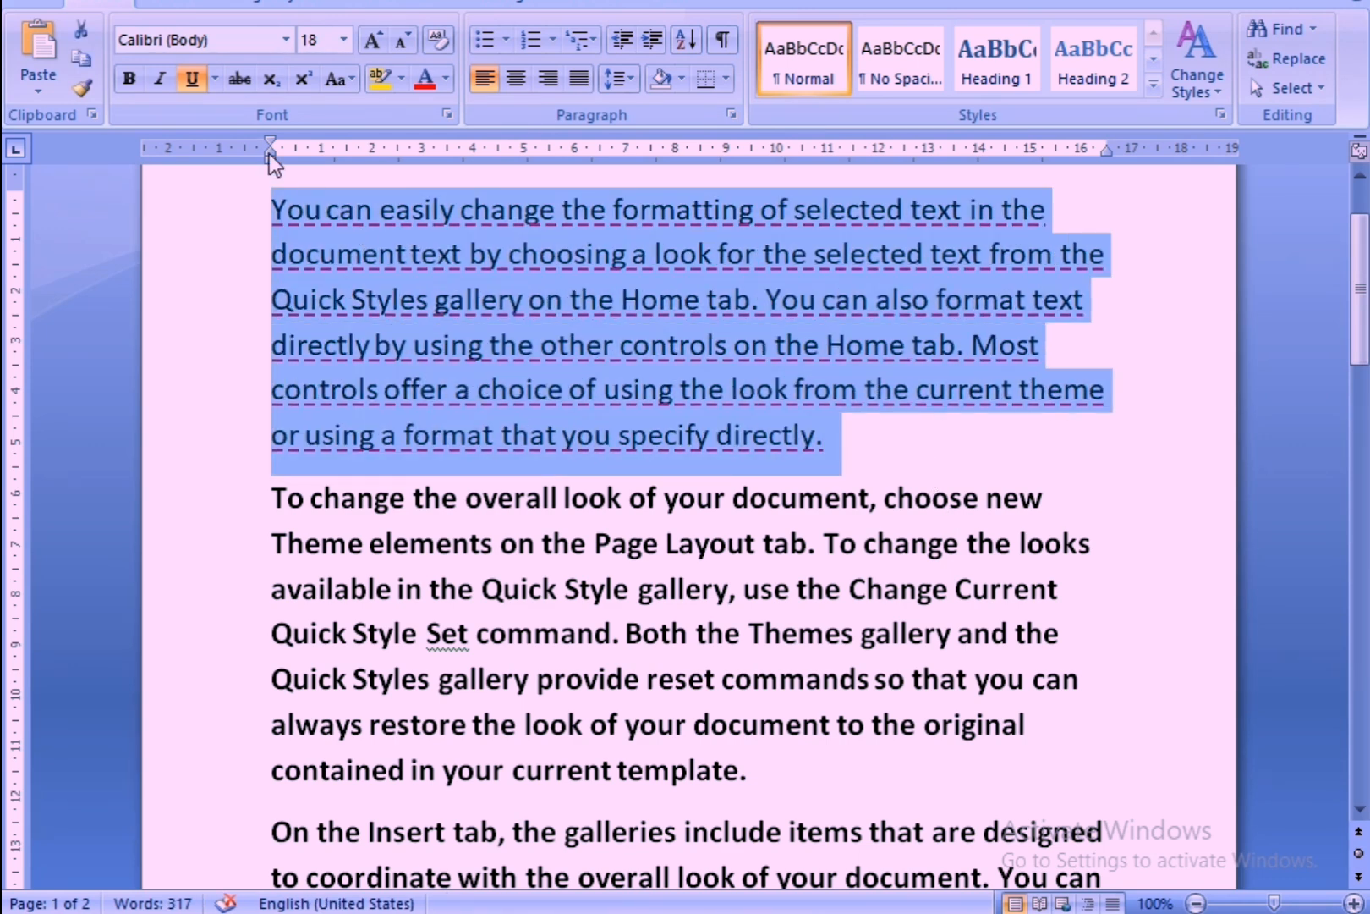
left_click(199, 76)
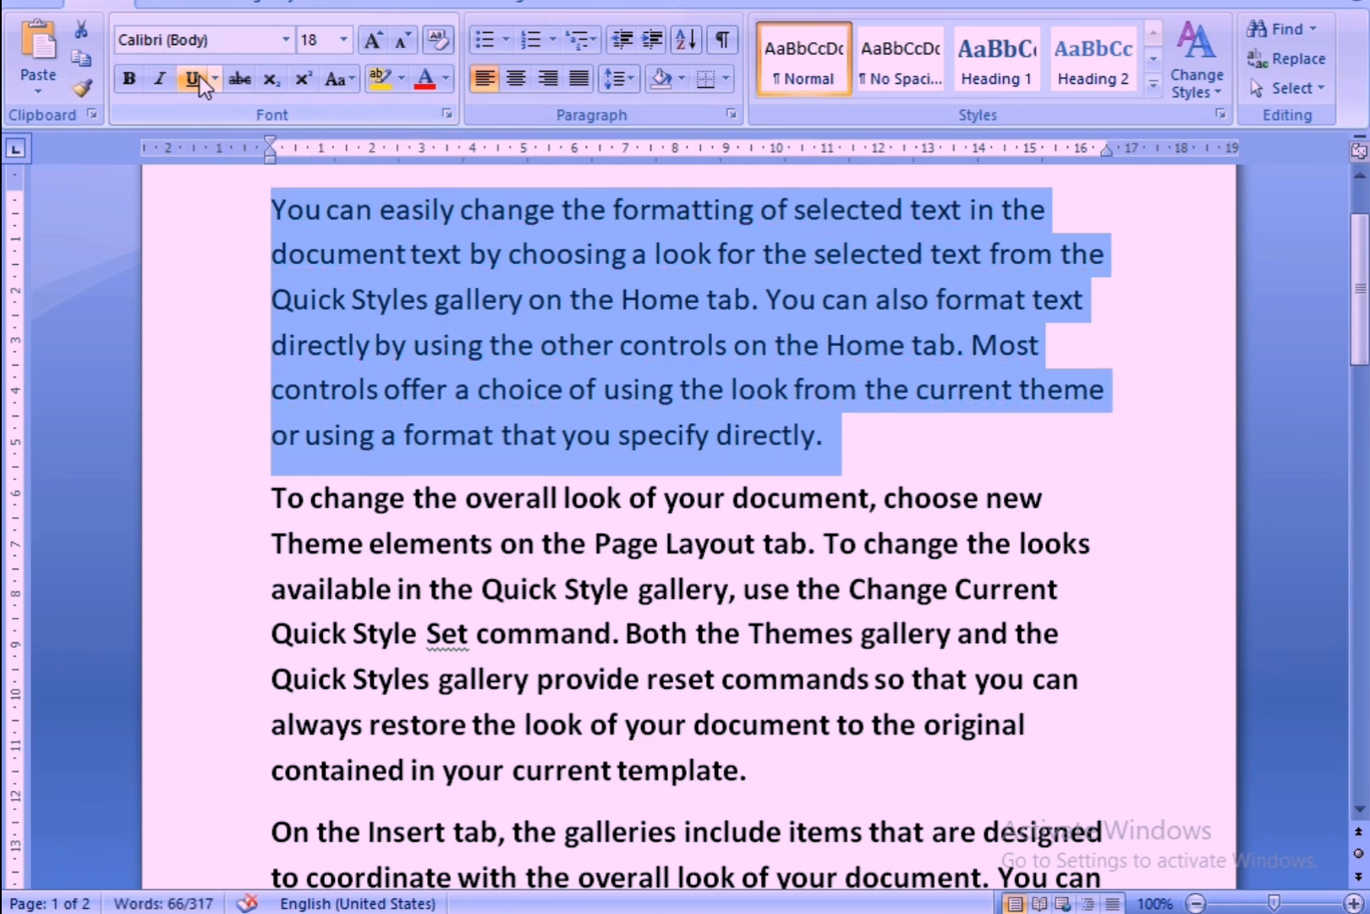
left_click(199, 76)
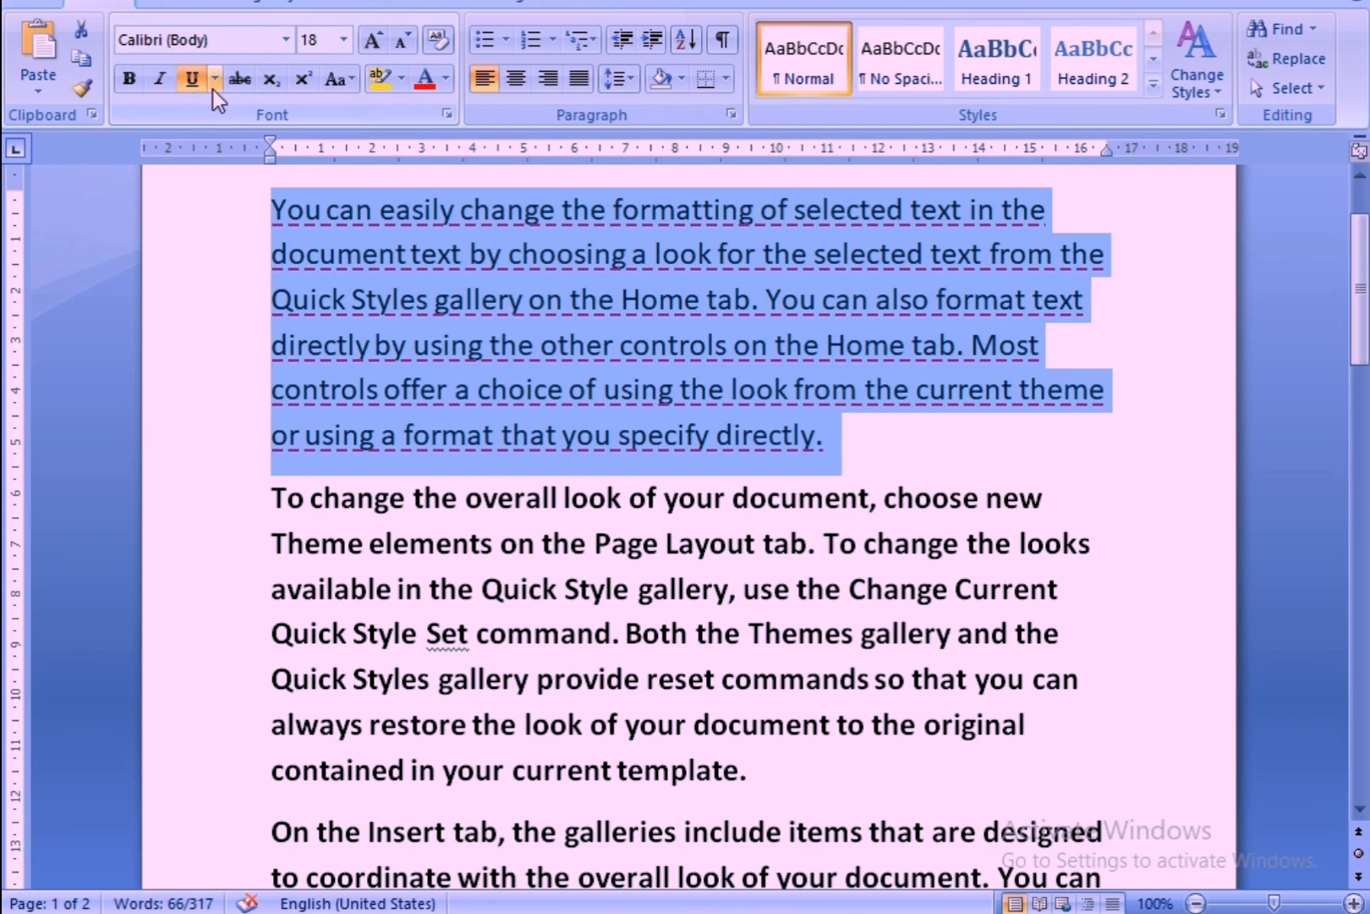
left_click(213, 86)
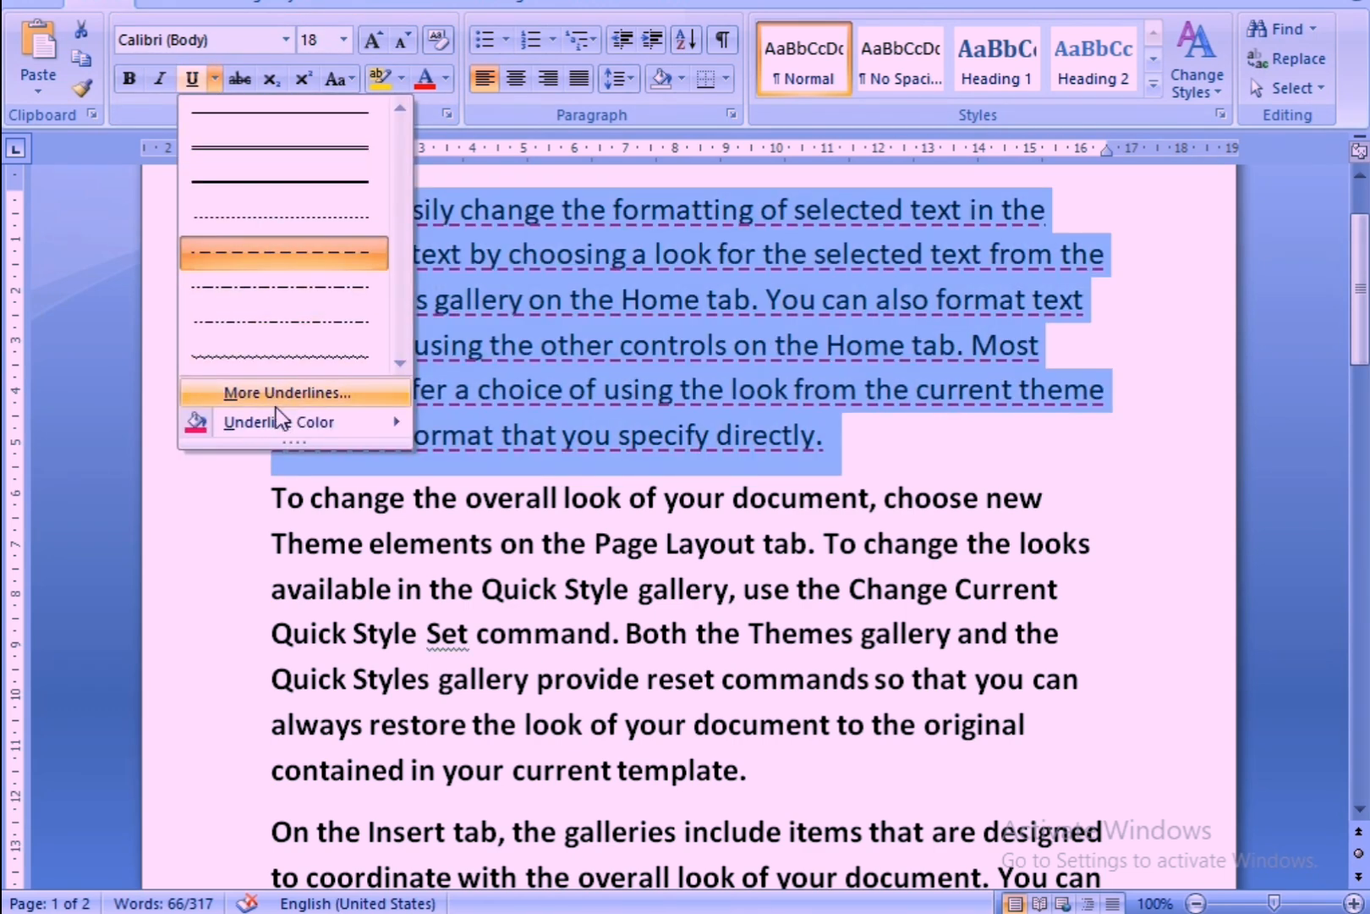
left_click(256, 476)
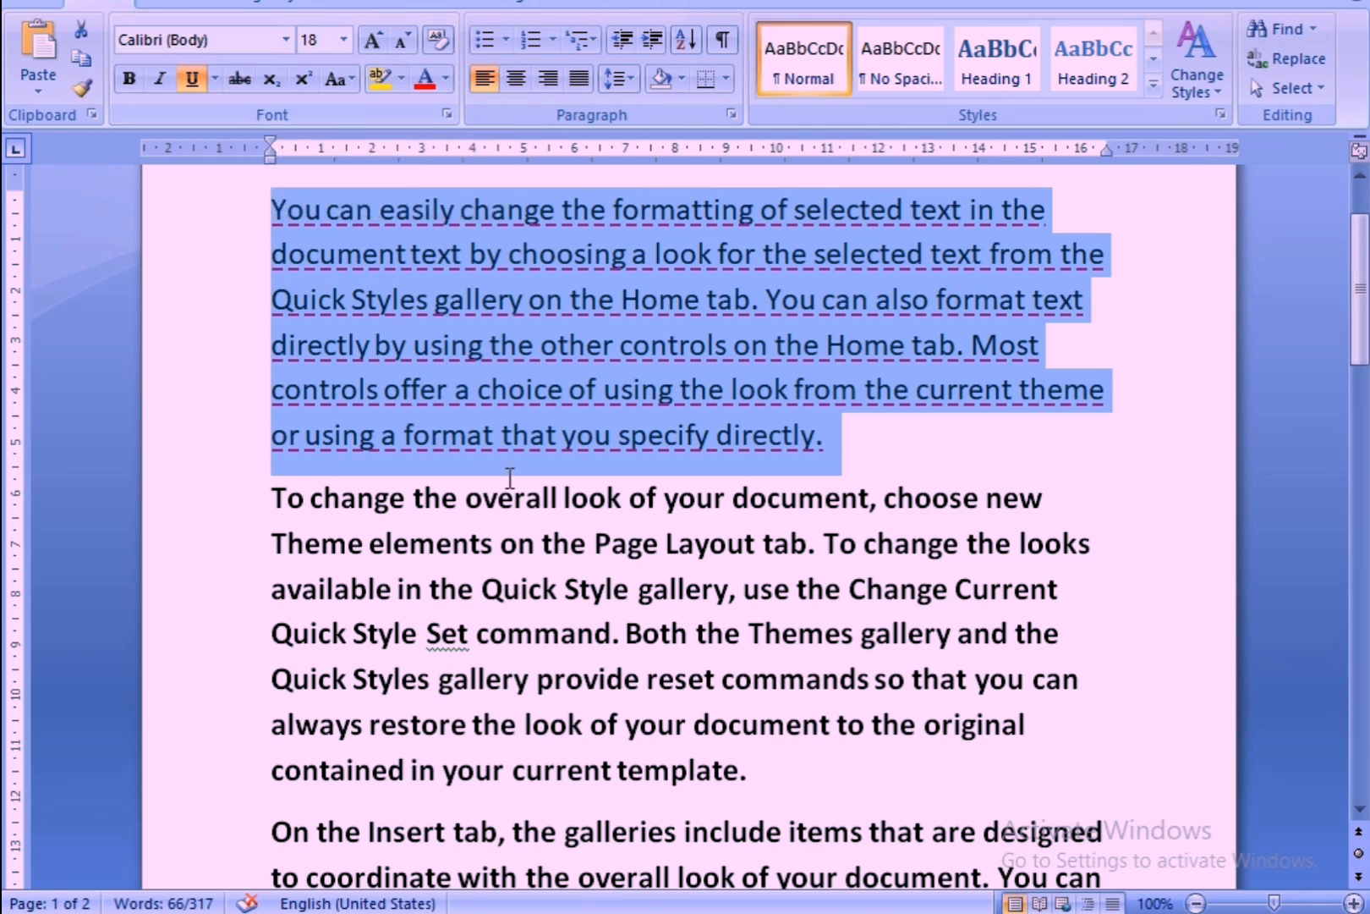
left_click(543, 498)
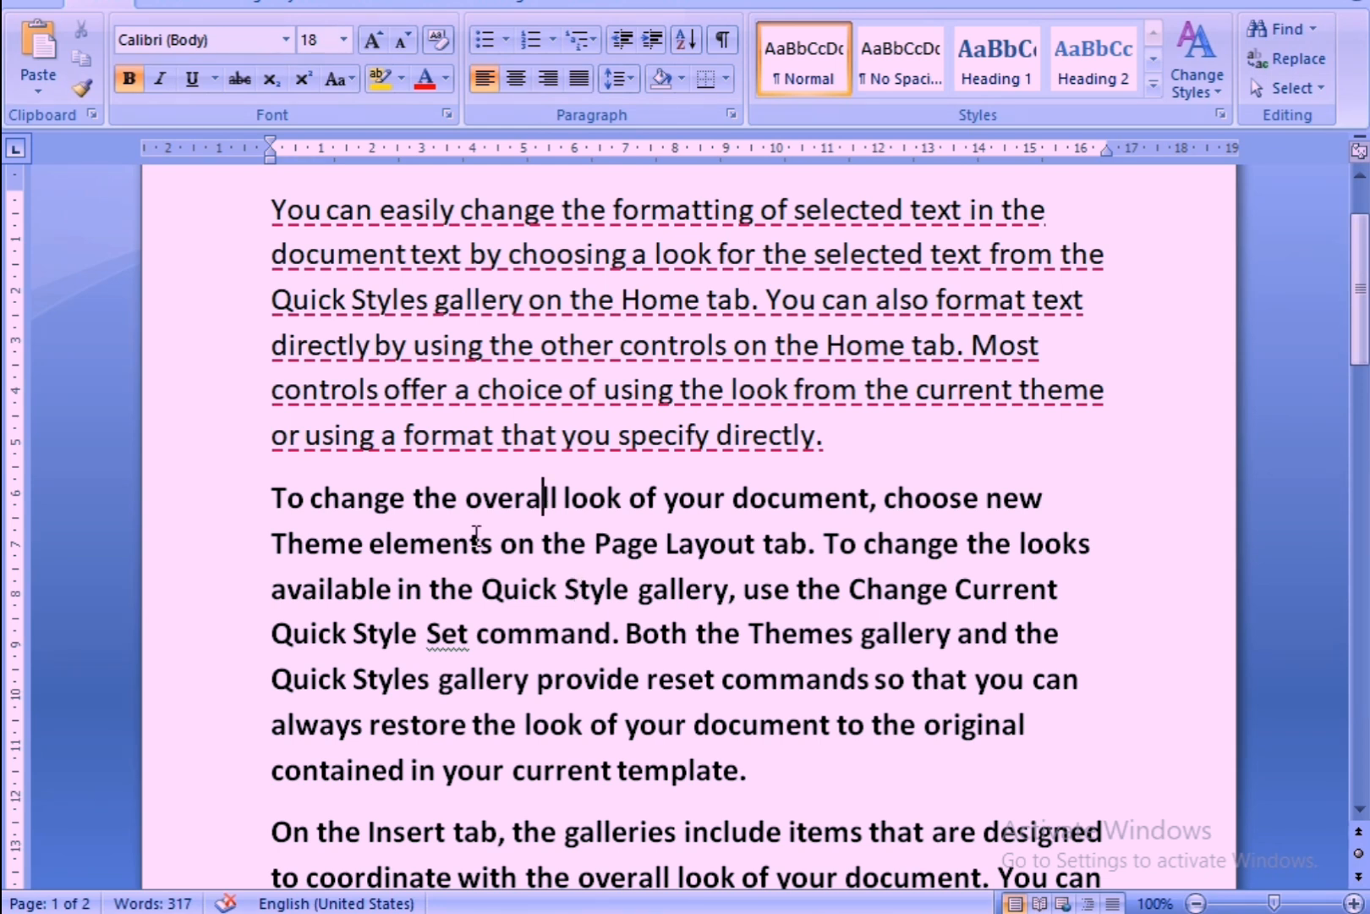
Apply strikethrough to the first line of the second paragraph, clear it and apply it again, leaving the text deselected.
left_click(241, 508)
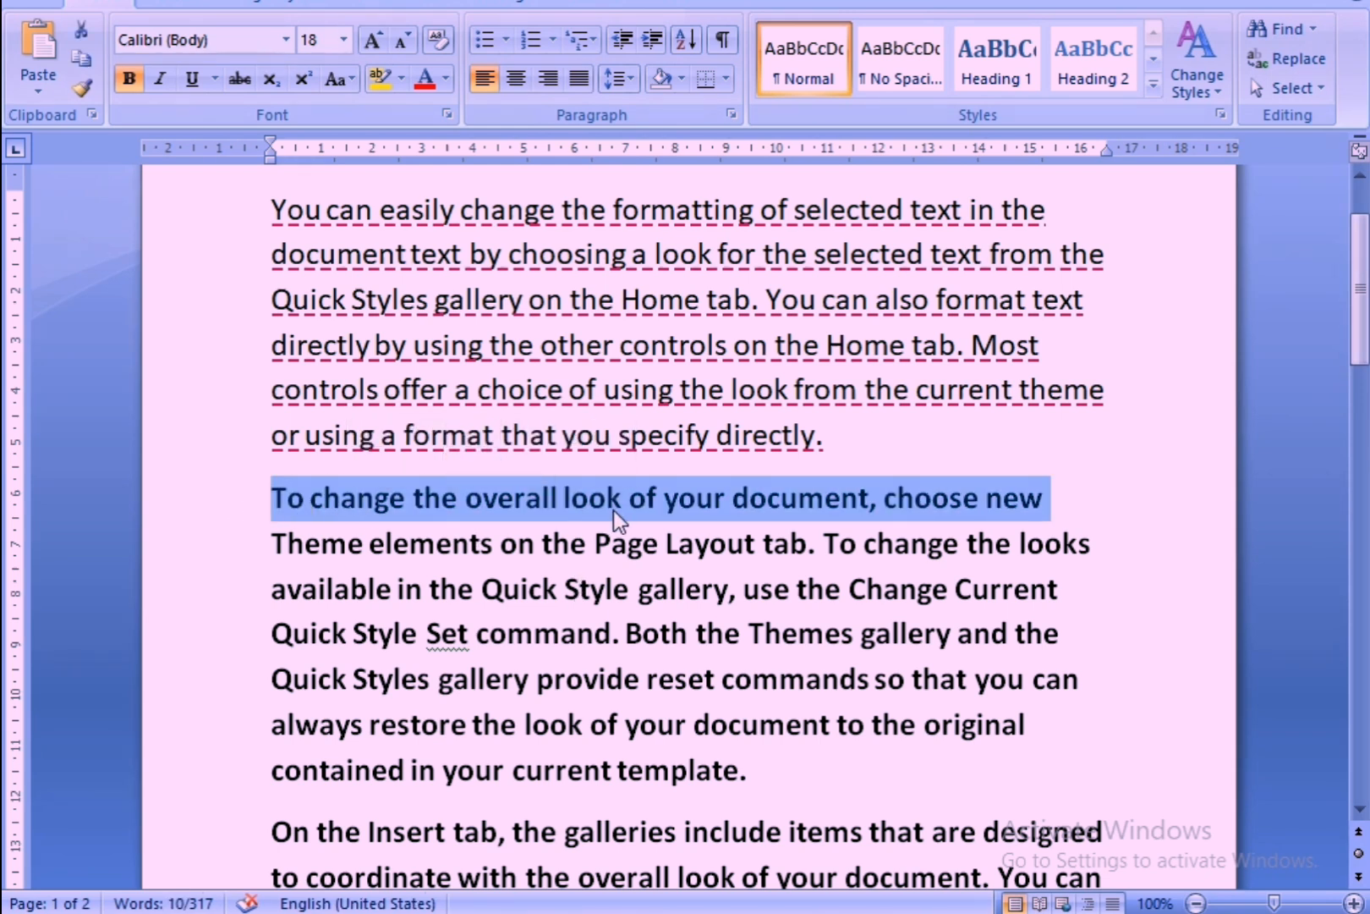
mouse_move(610, 499)
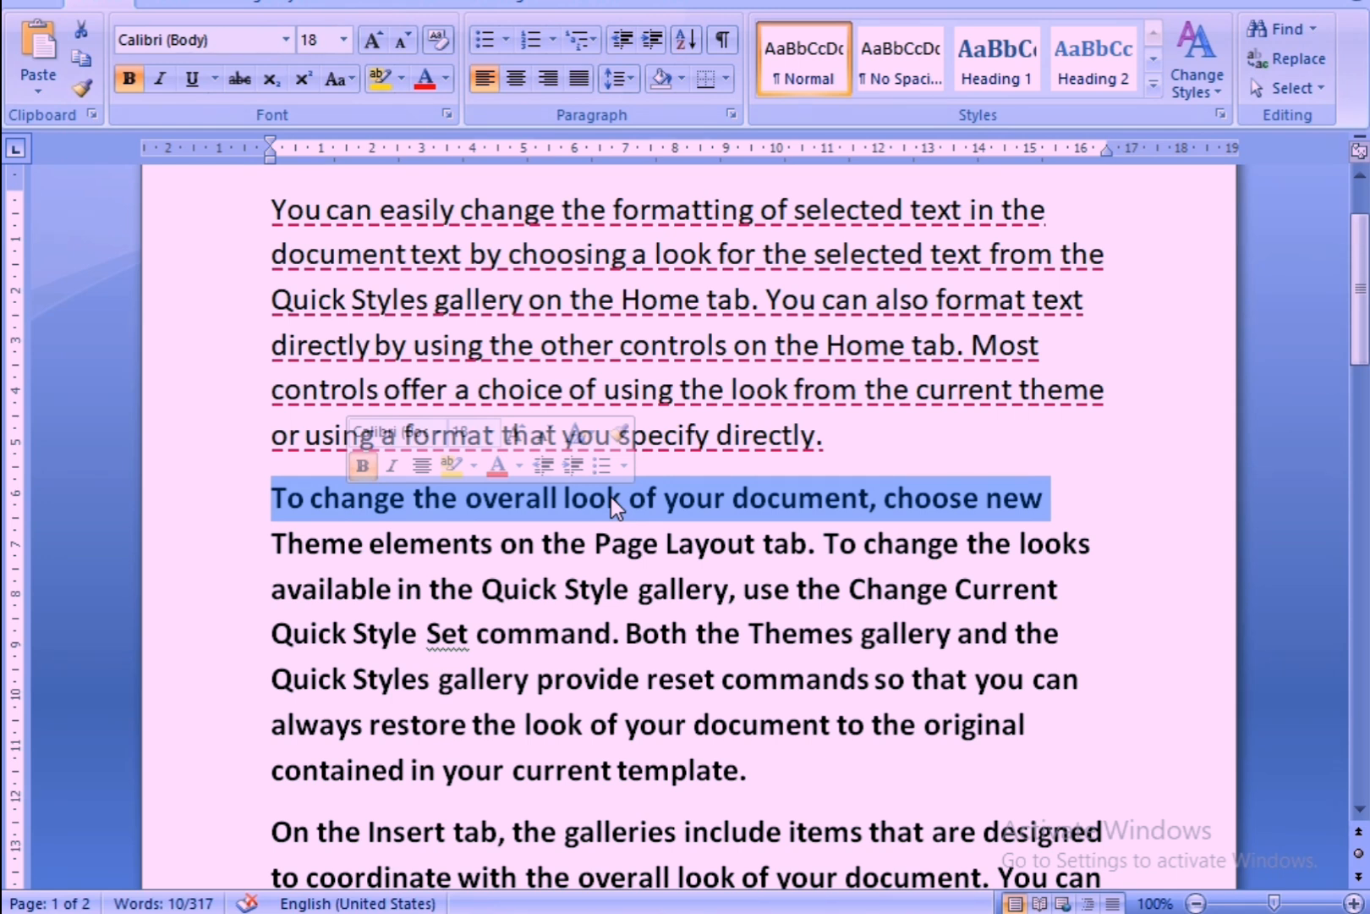
left_click(240, 79)
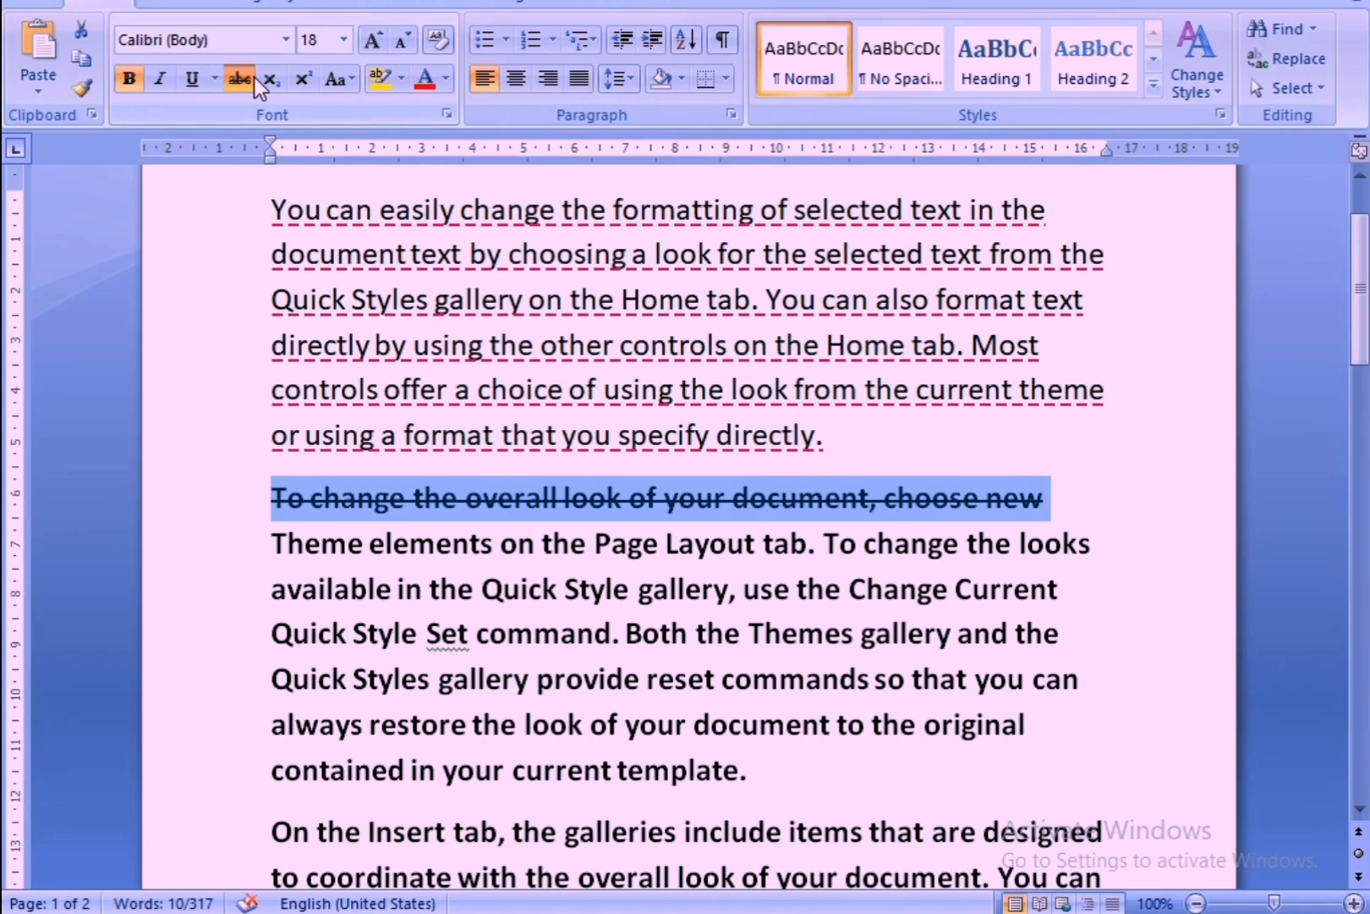
left_click(254, 77)
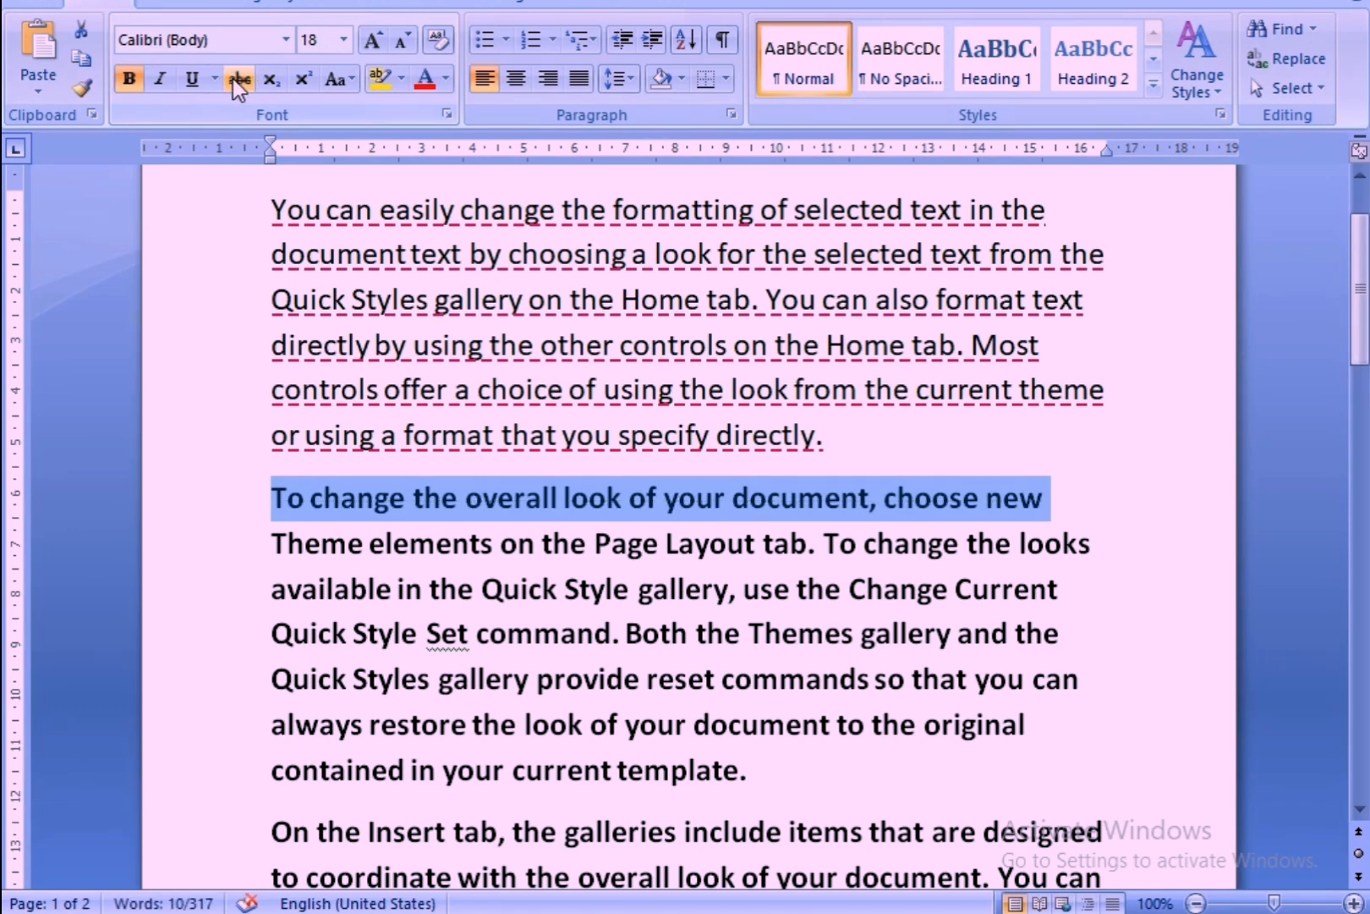
left_click(233, 77)
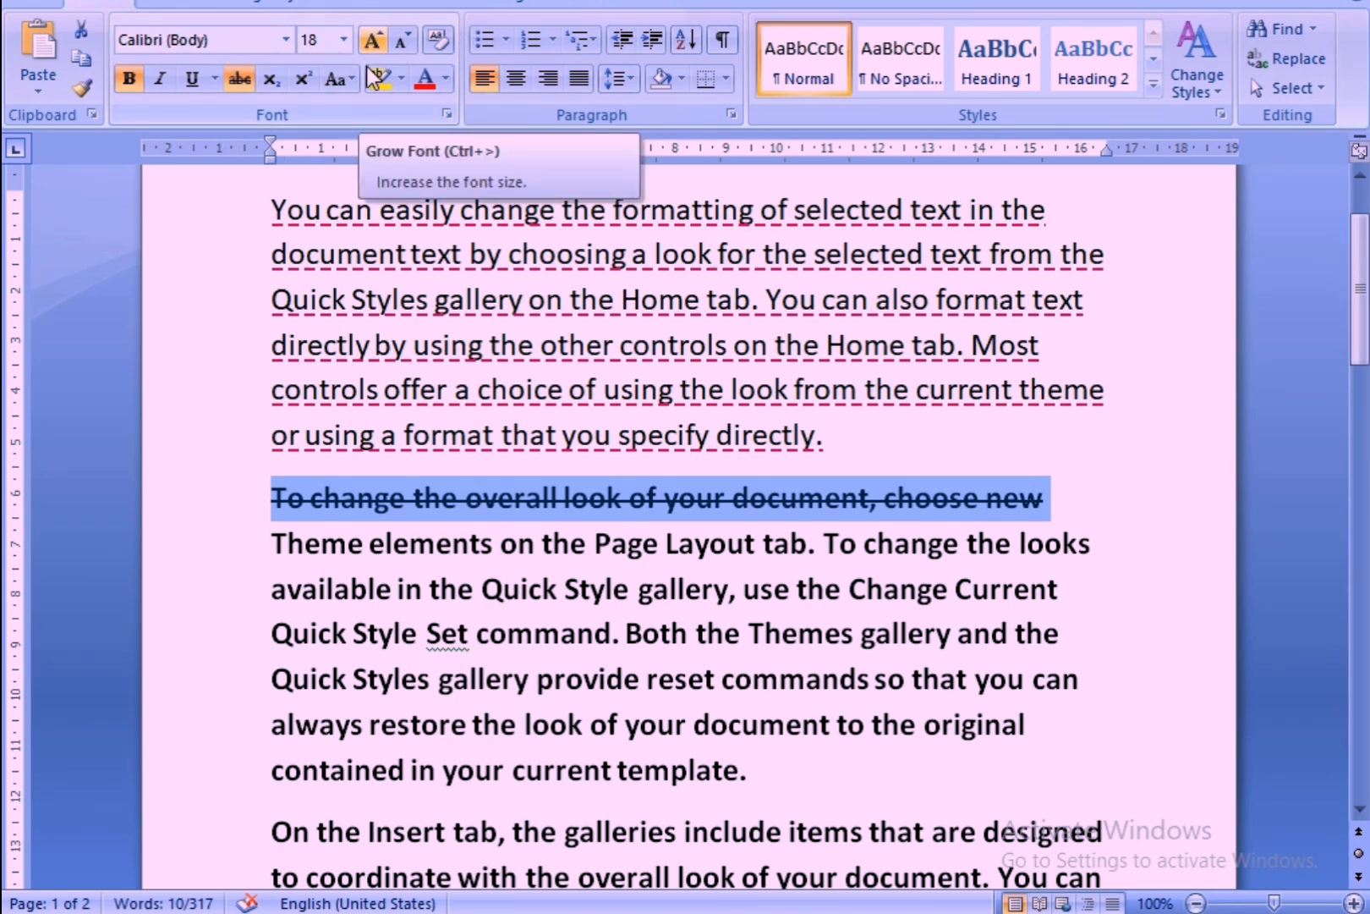
left_click(527, 770)
Select the whole first paragraph and grow its font in steps to size 24.
left_click_drag(267, 207, 845, 440)
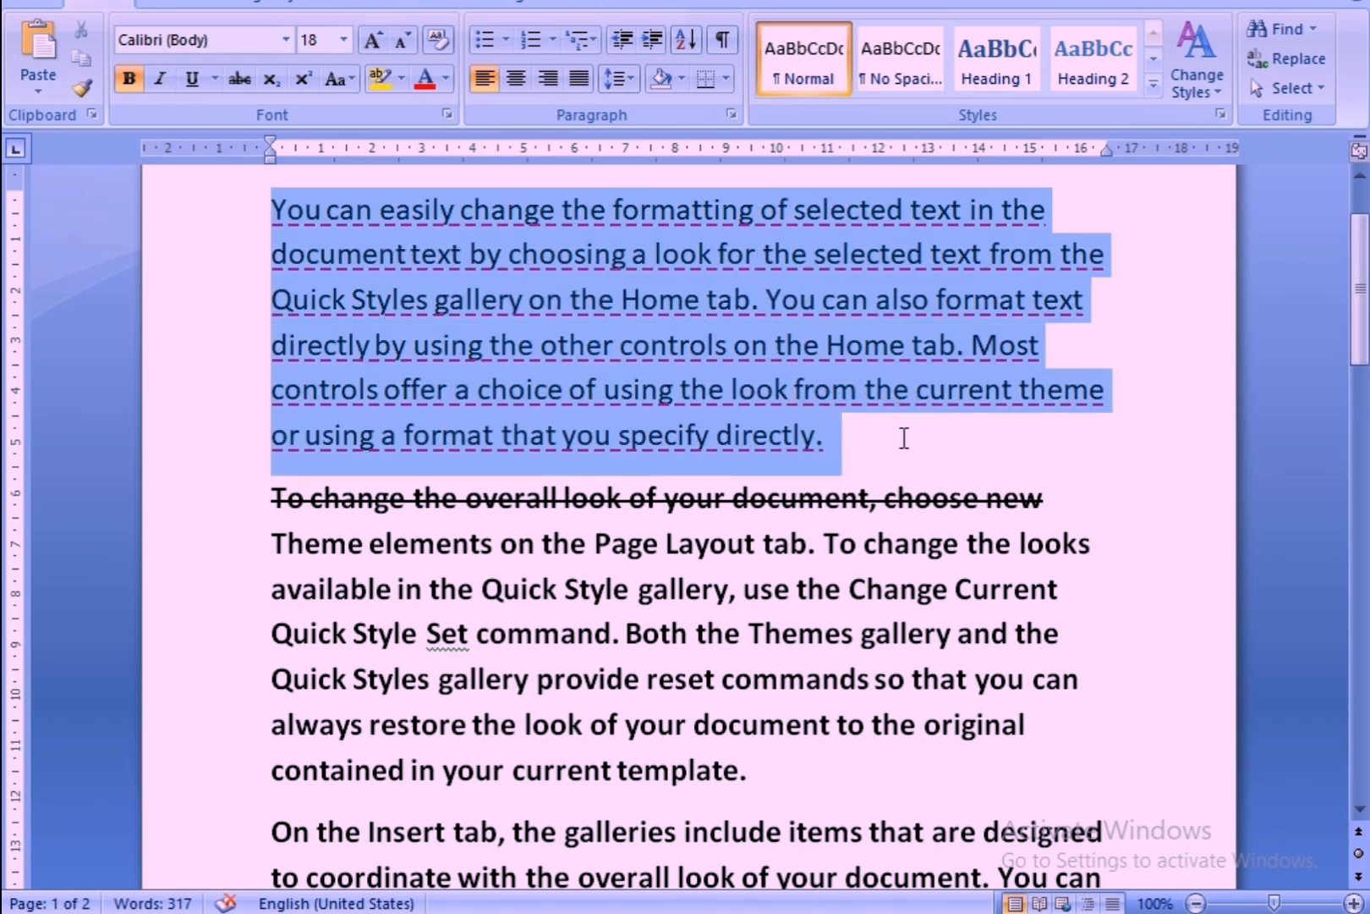
left_click(345, 43)
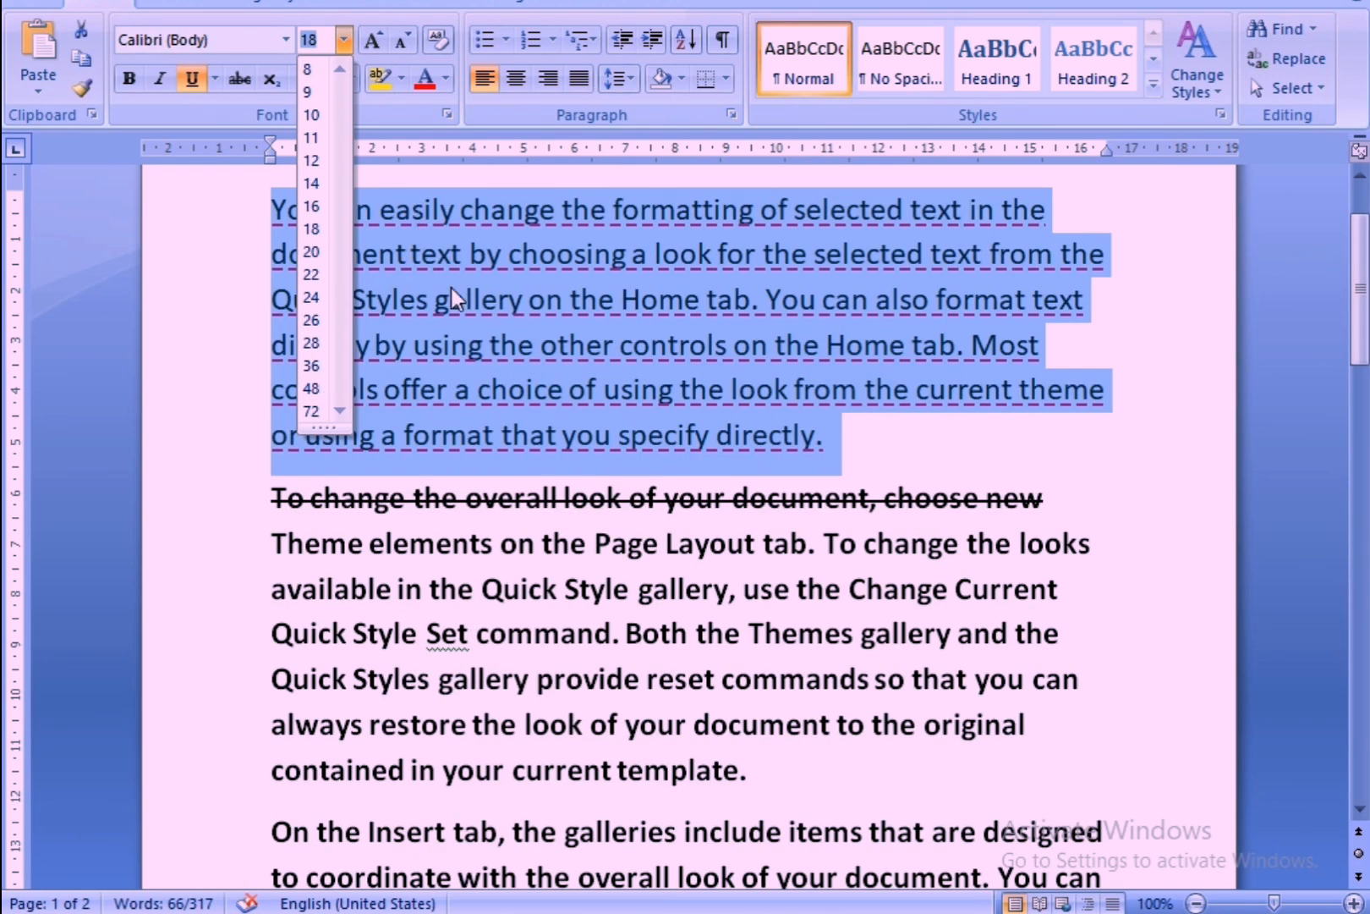
left_click(458, 496)
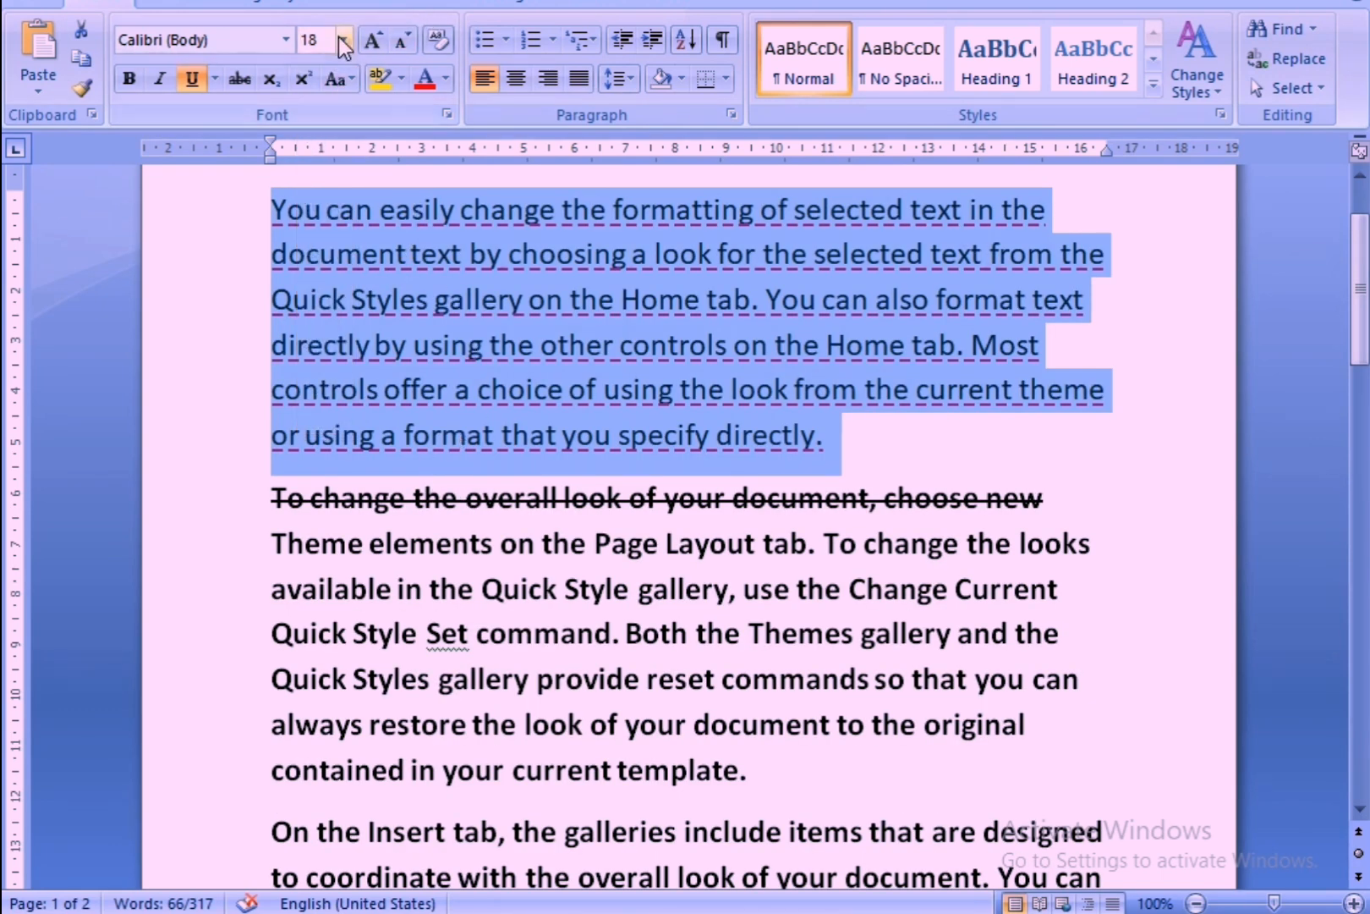
left_click(374, 40)
double_click(375, 40)
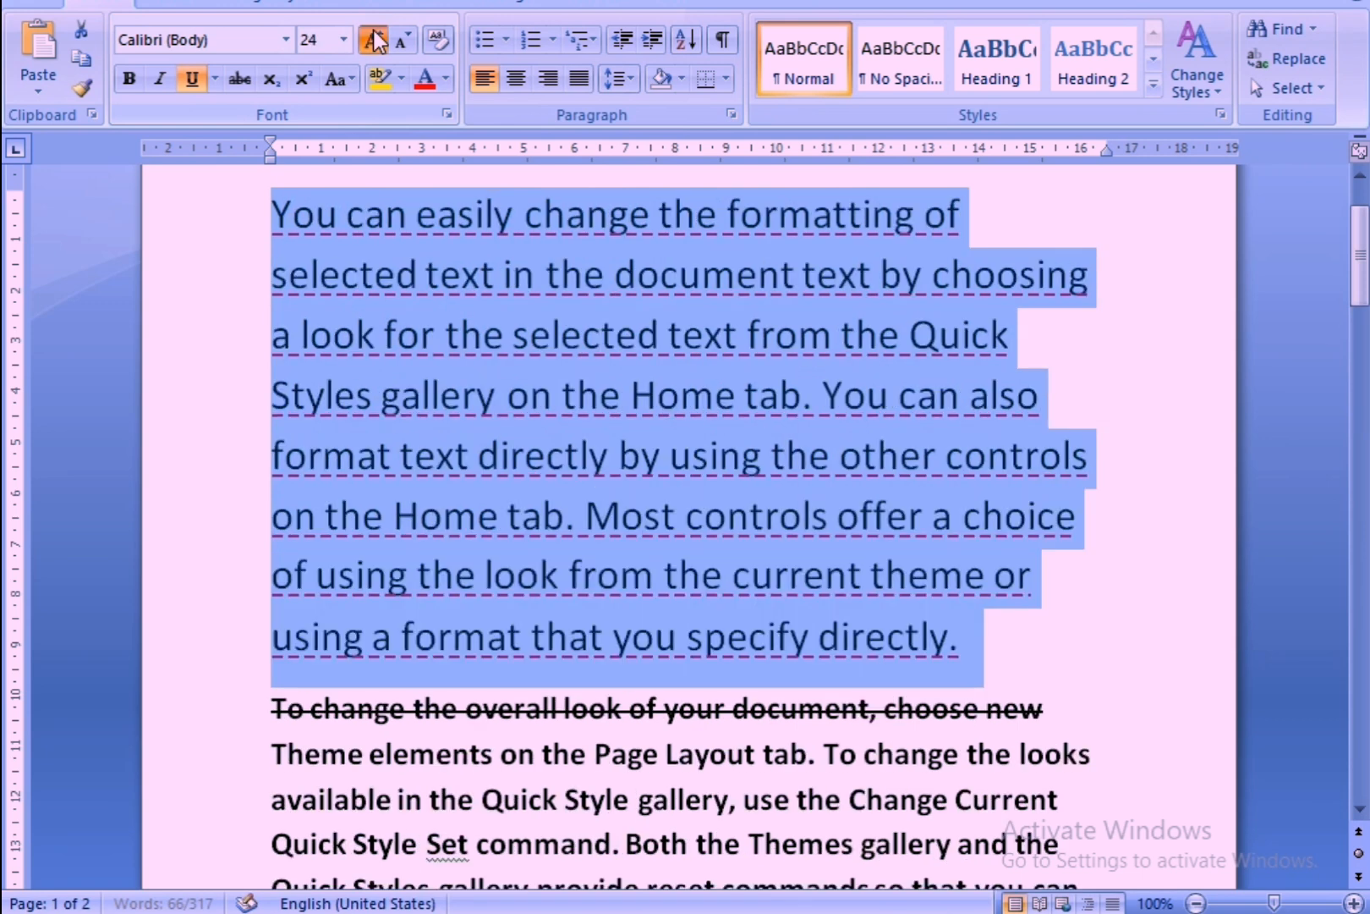
Keep growing the selected first paragraph's font in steps to size 170.
double_click(374, 40)
double_click(375, 40)
double_click(374, 40)
double_click(375, 39)
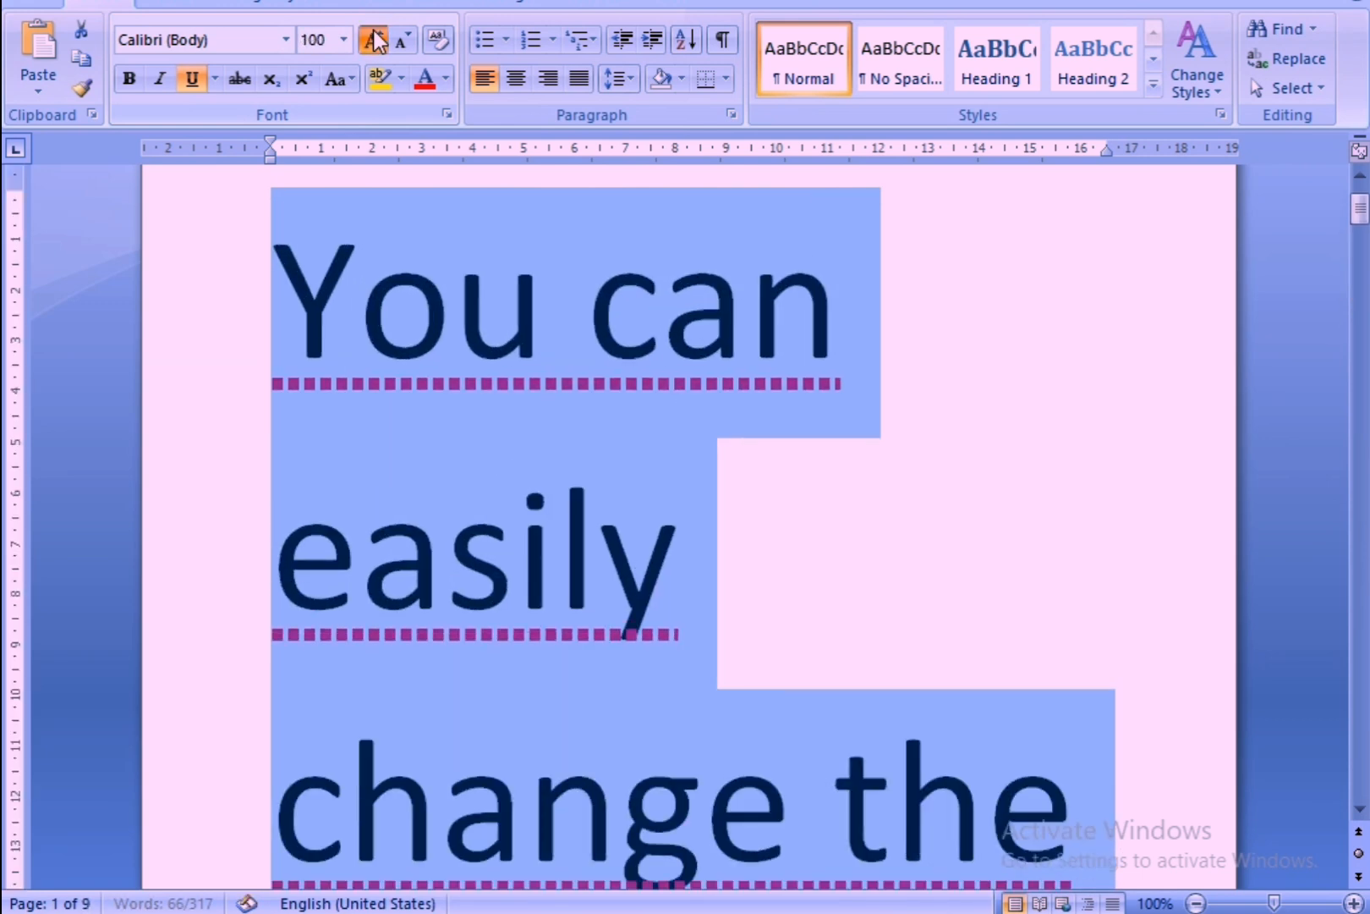
double_click(375, 40)
triple_click(375, 39)
left_click(375, 40)
left_click(375, 39)
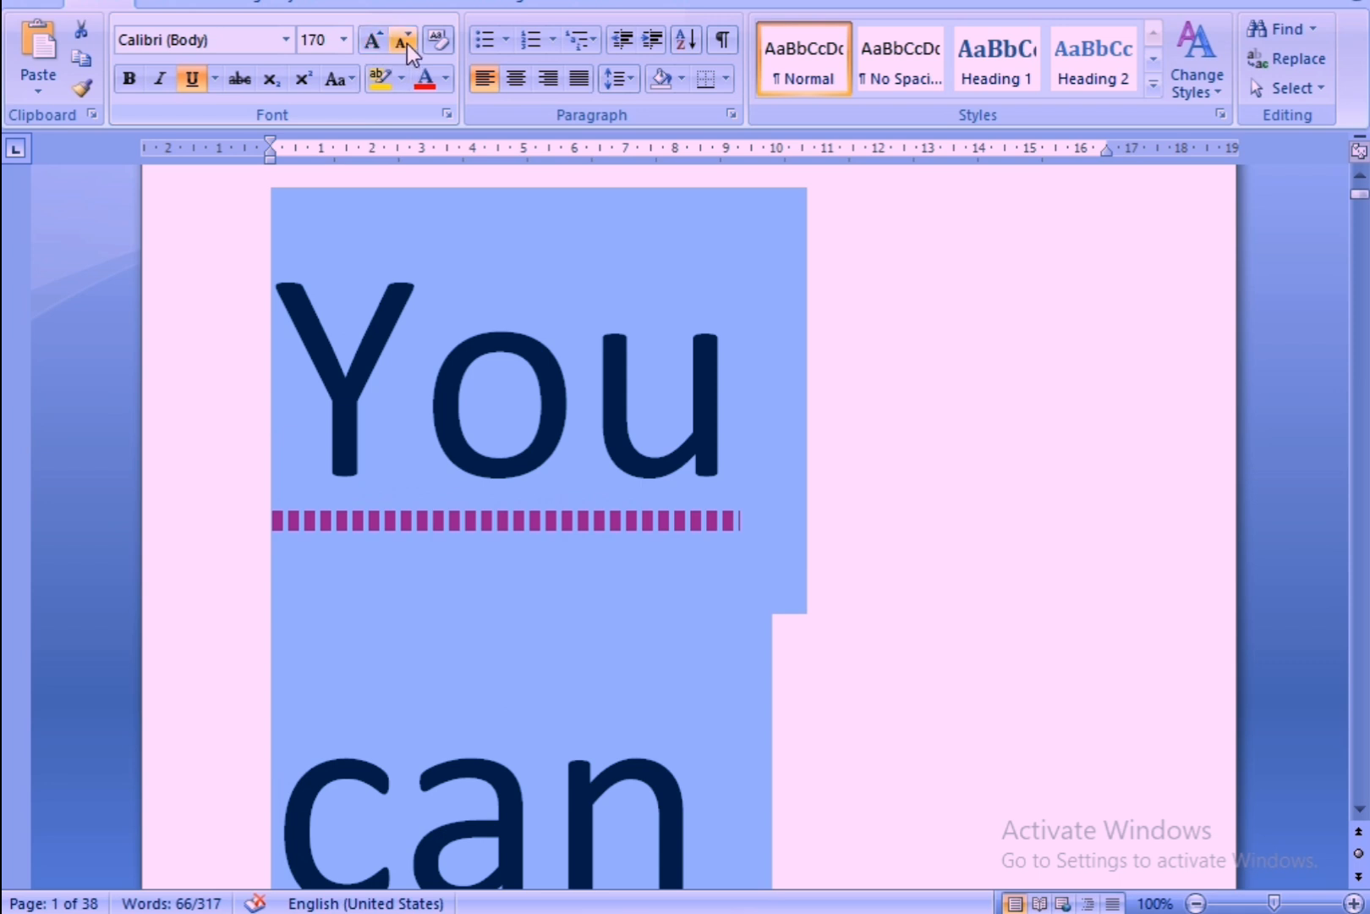
Shrink the first paragraph's font in steps to size 20.
left_click(406, 42)
left_click(405, 42)
left_click(405, 41)
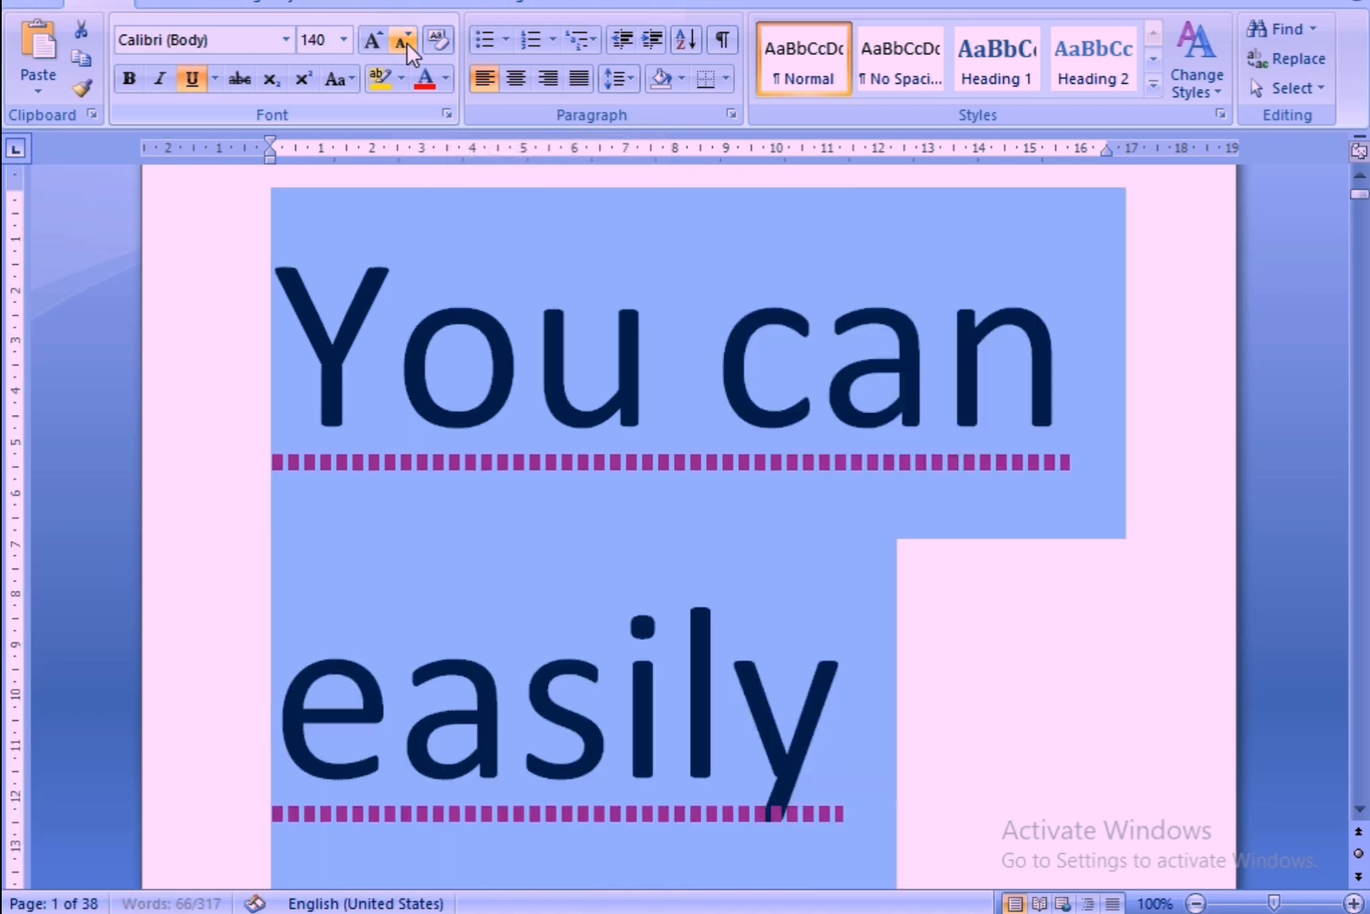
left_click(405, 41)
left_click(405, 41)
left_click(405, 41)
left_click(405, 42)
left_click(407, 43)
left_click(407, 43)
left_click(407, 43)
left_click(407, 44)
left_click(407, 44)
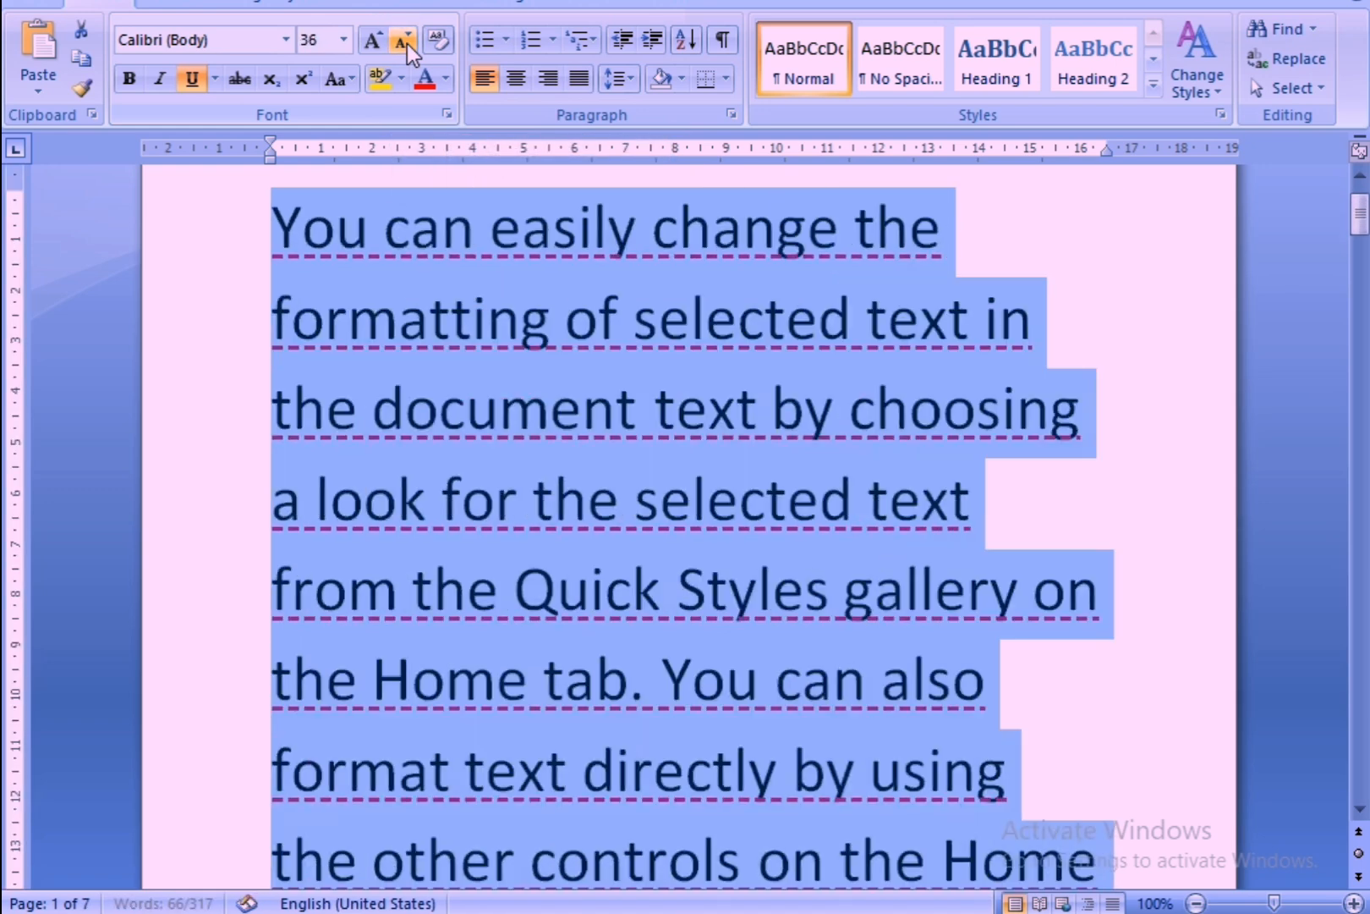
left_click(407, 43)
left_click(407, 43)
left_click(407, 43)
left_click(407, 43)
left_click(406, 43)
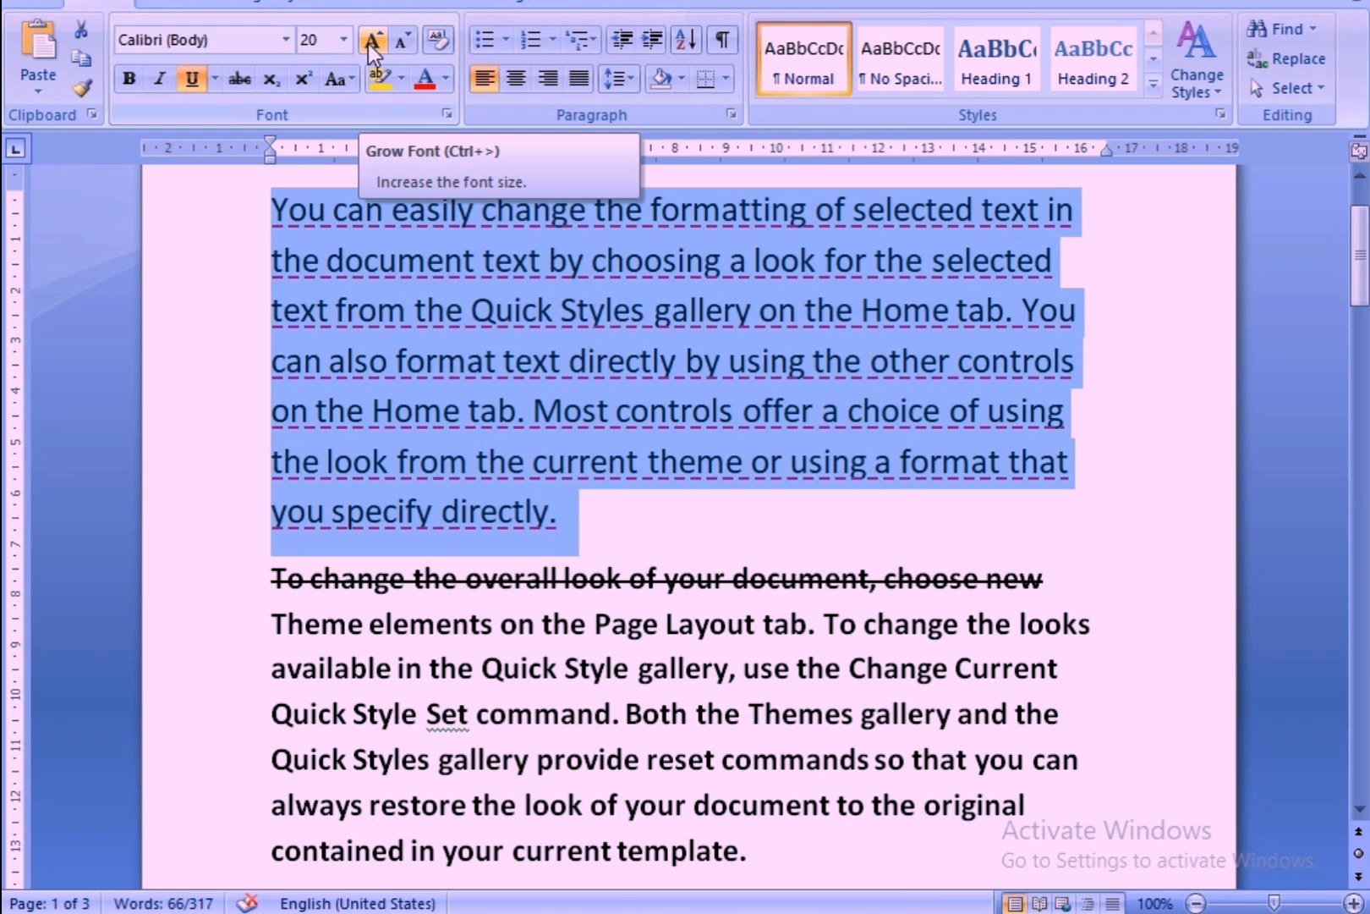
Grow the first paragraph's font to size 36 and shrink it back in steps to size 22.
left_click(370, 41)
left_click(370, 41)
left_click(370, 41)
left_click(369, 42)
left_click(370, 41)
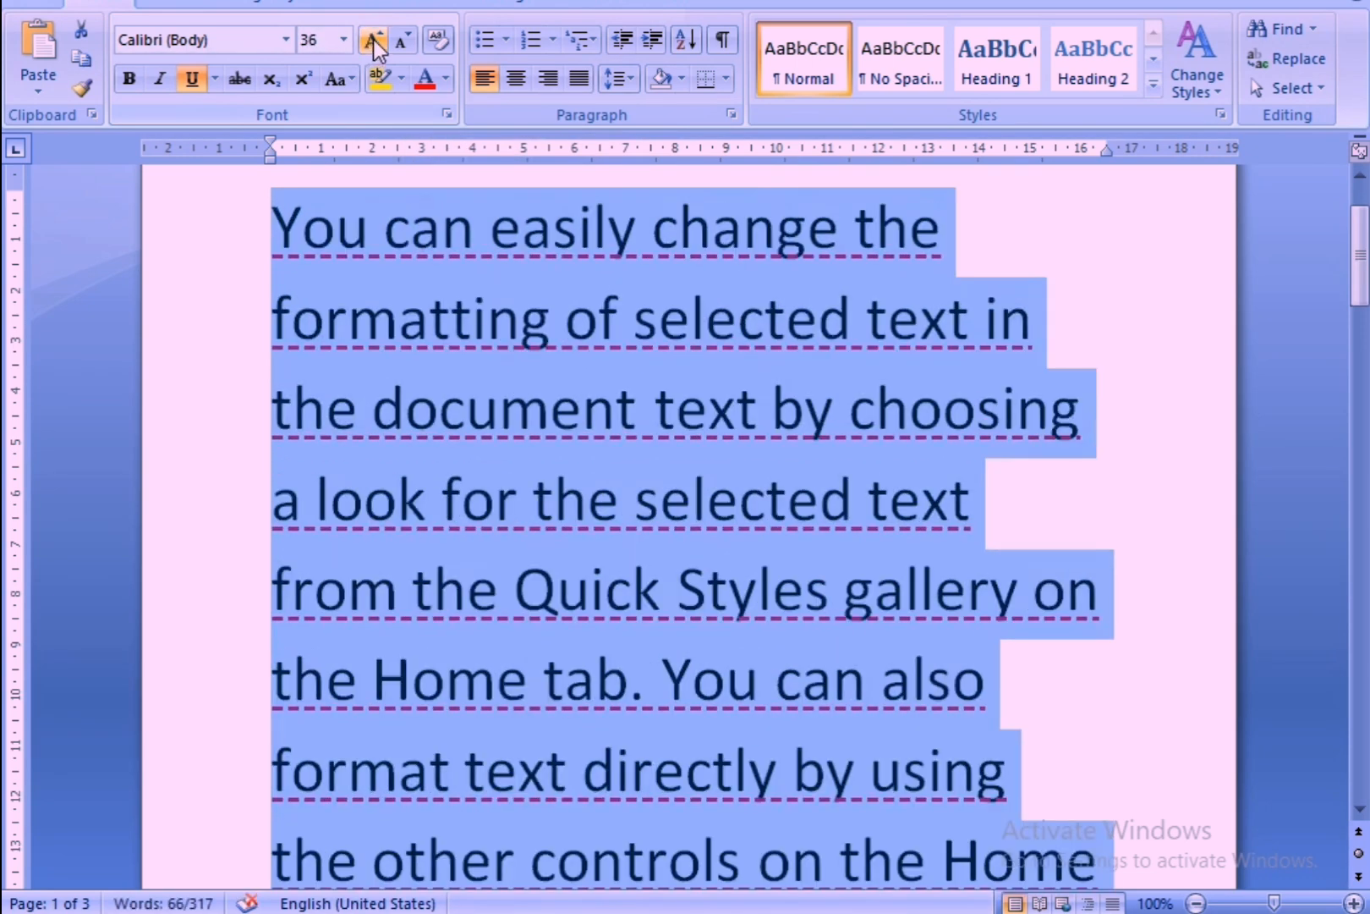
left_click(394, 37)
left_click(395, 37)
left_click(394, 37)
left_click(394, 37)
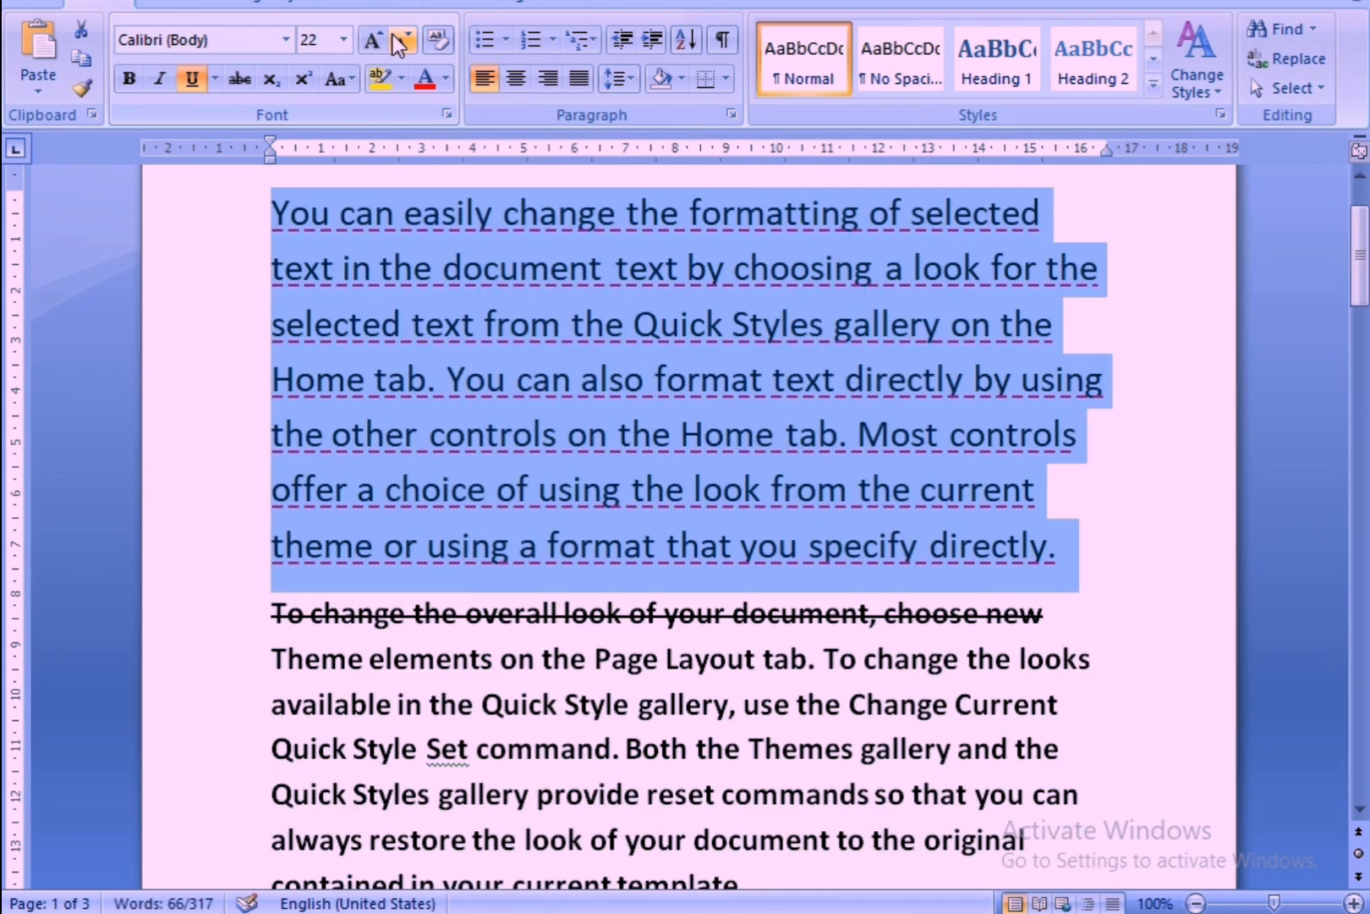
Color the first paragraph's text standard orange and replace that with a custom dark green, RGB 10, 148, 63.
left_click(446, 78)
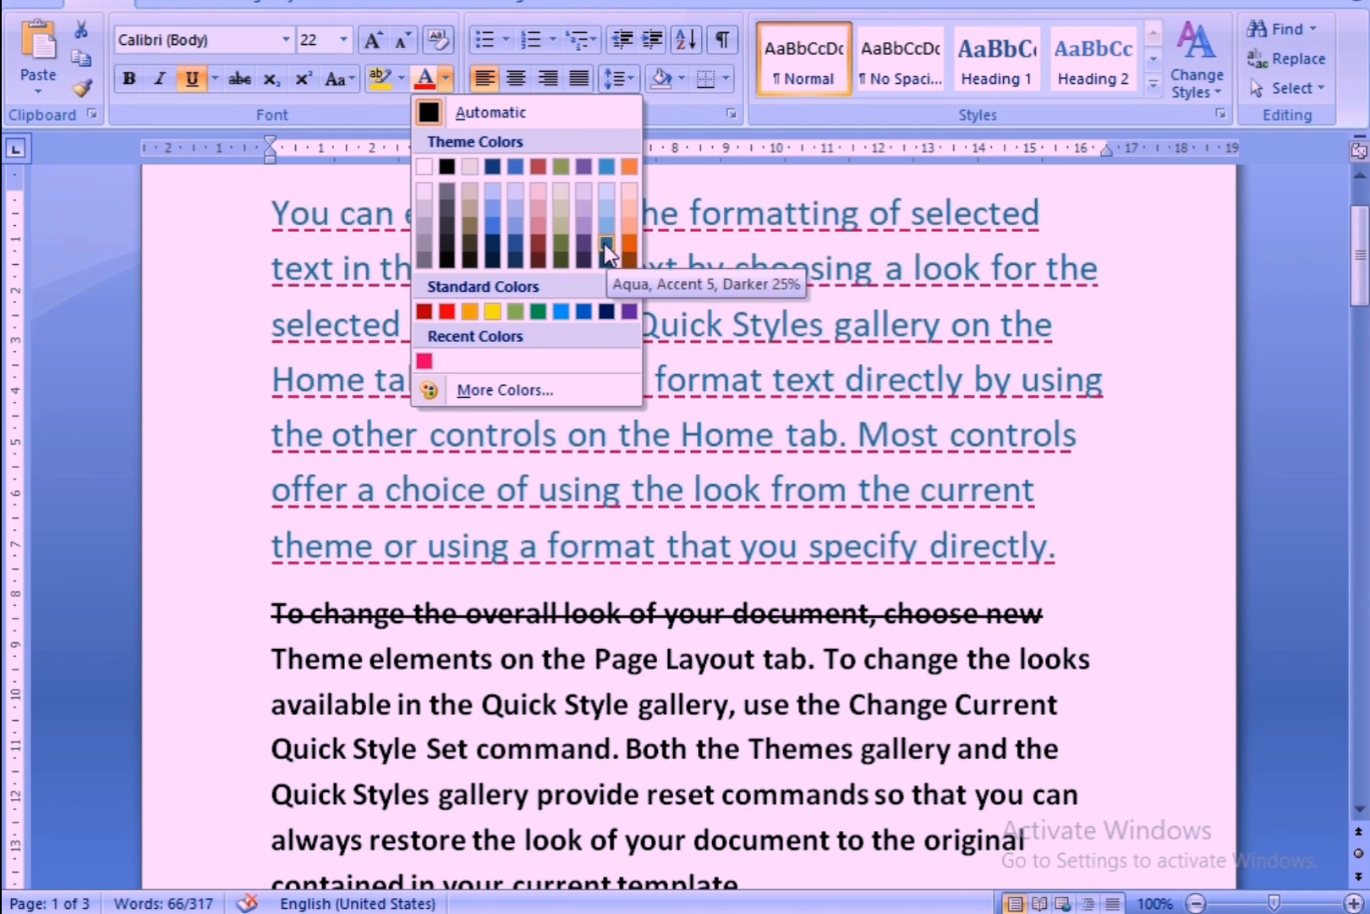
left_click(467, 310)
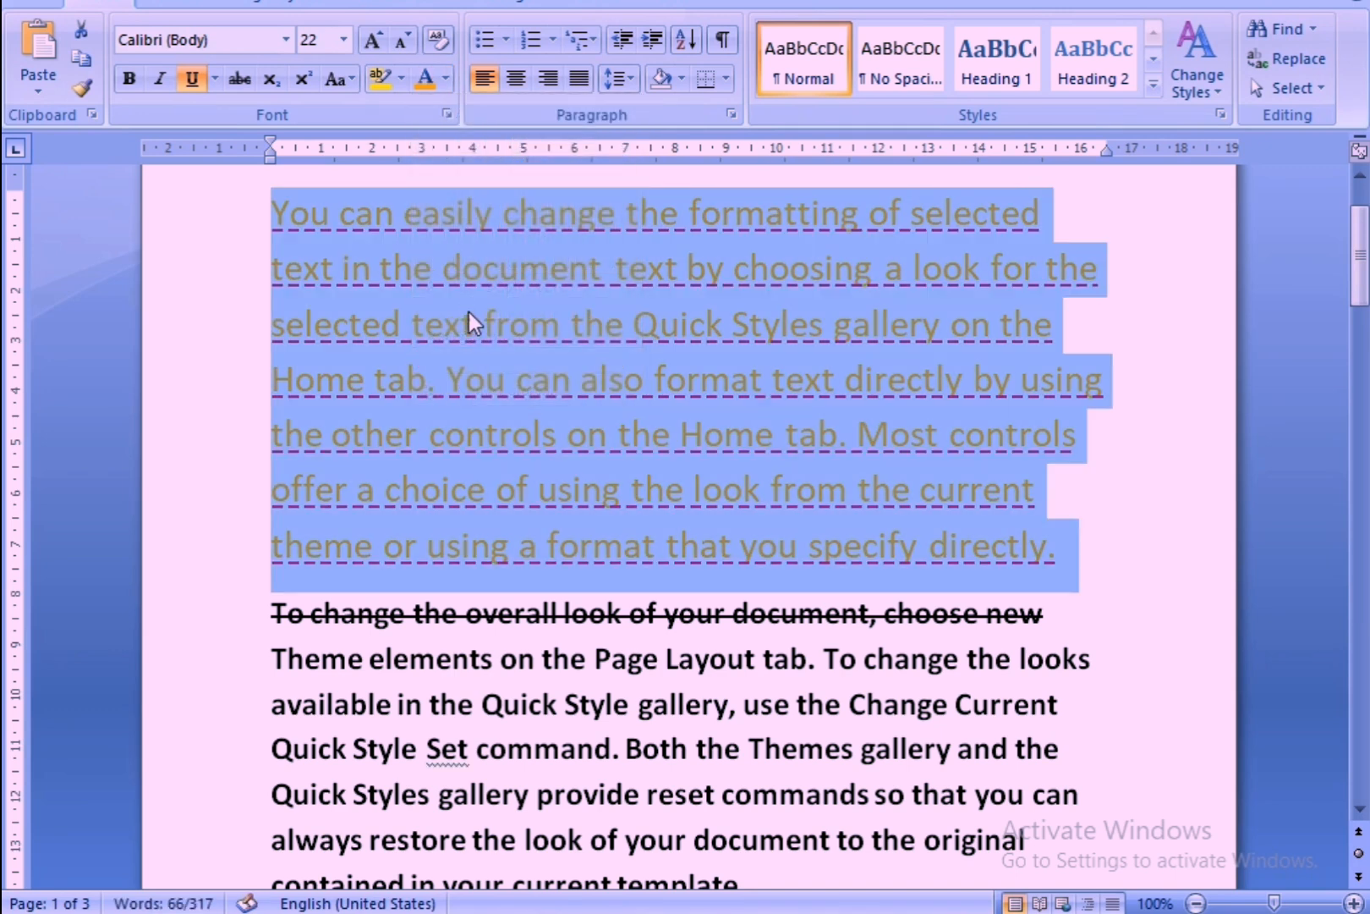
left_click(447, 79)
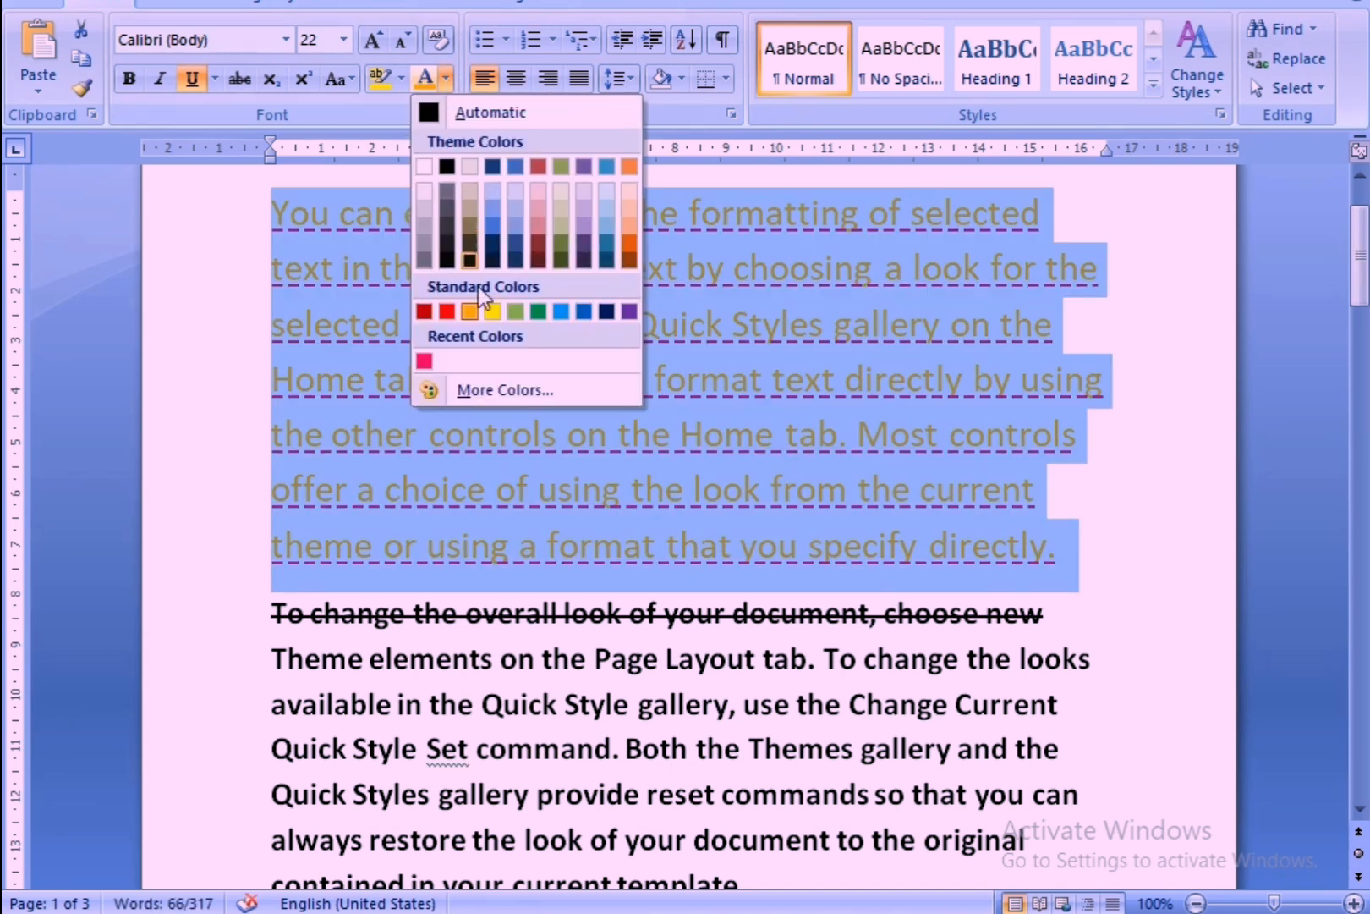
left_click(485, 384)
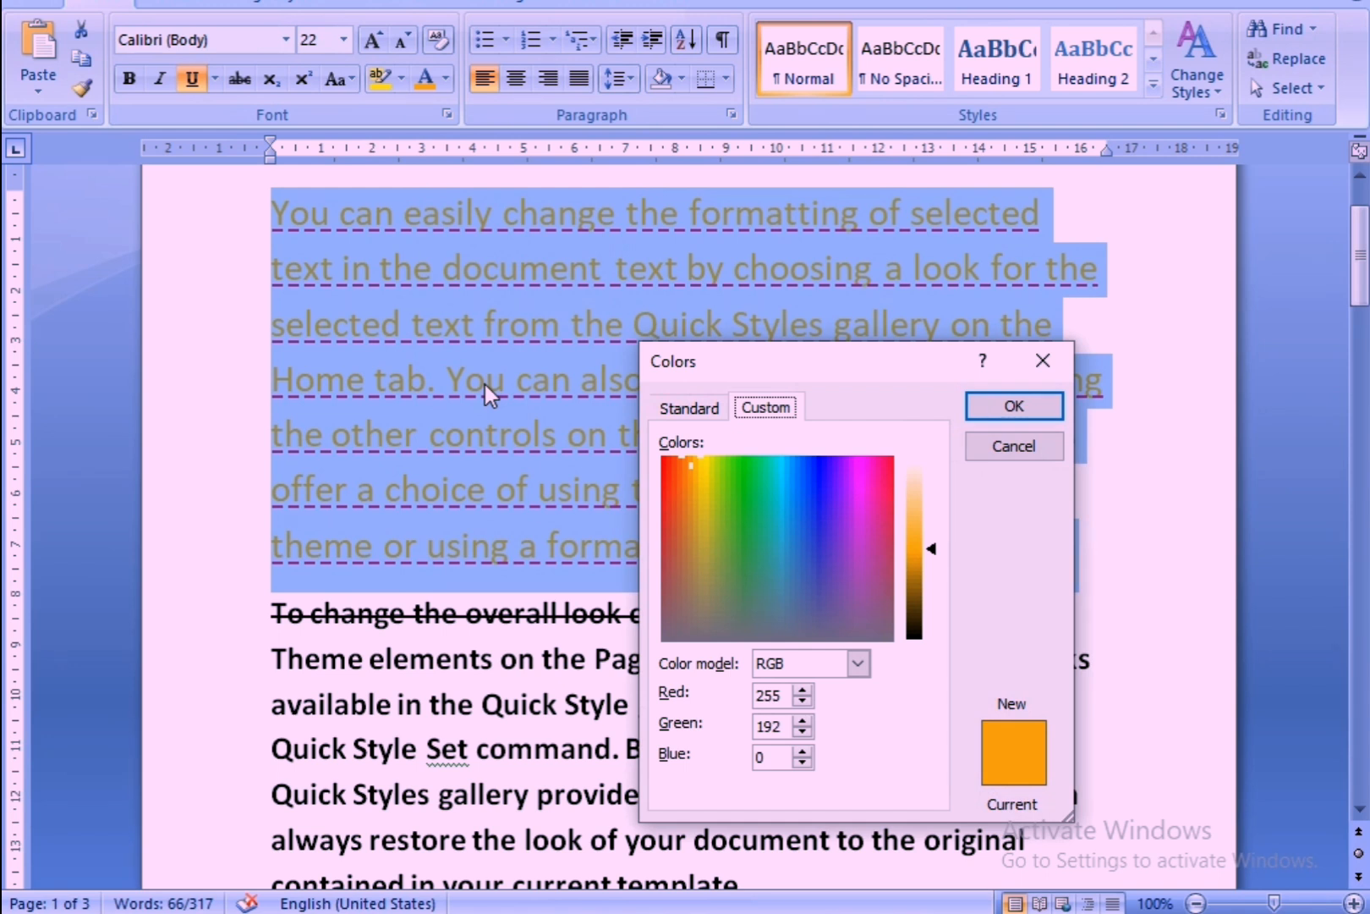
left_click(694, 489)
left_click(752, 479)
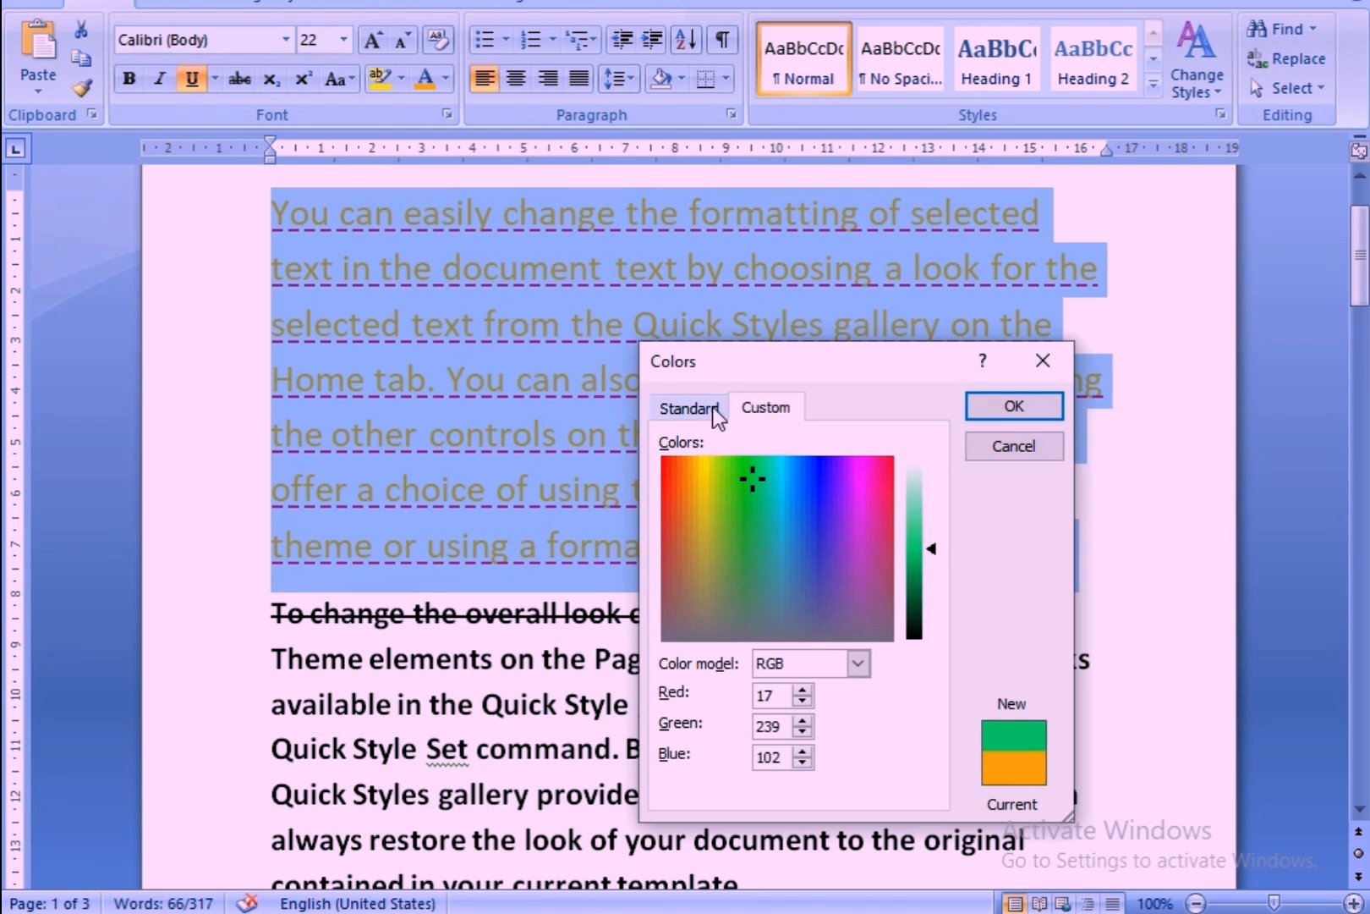
left_click(709, 408)
left_click(771, 406)
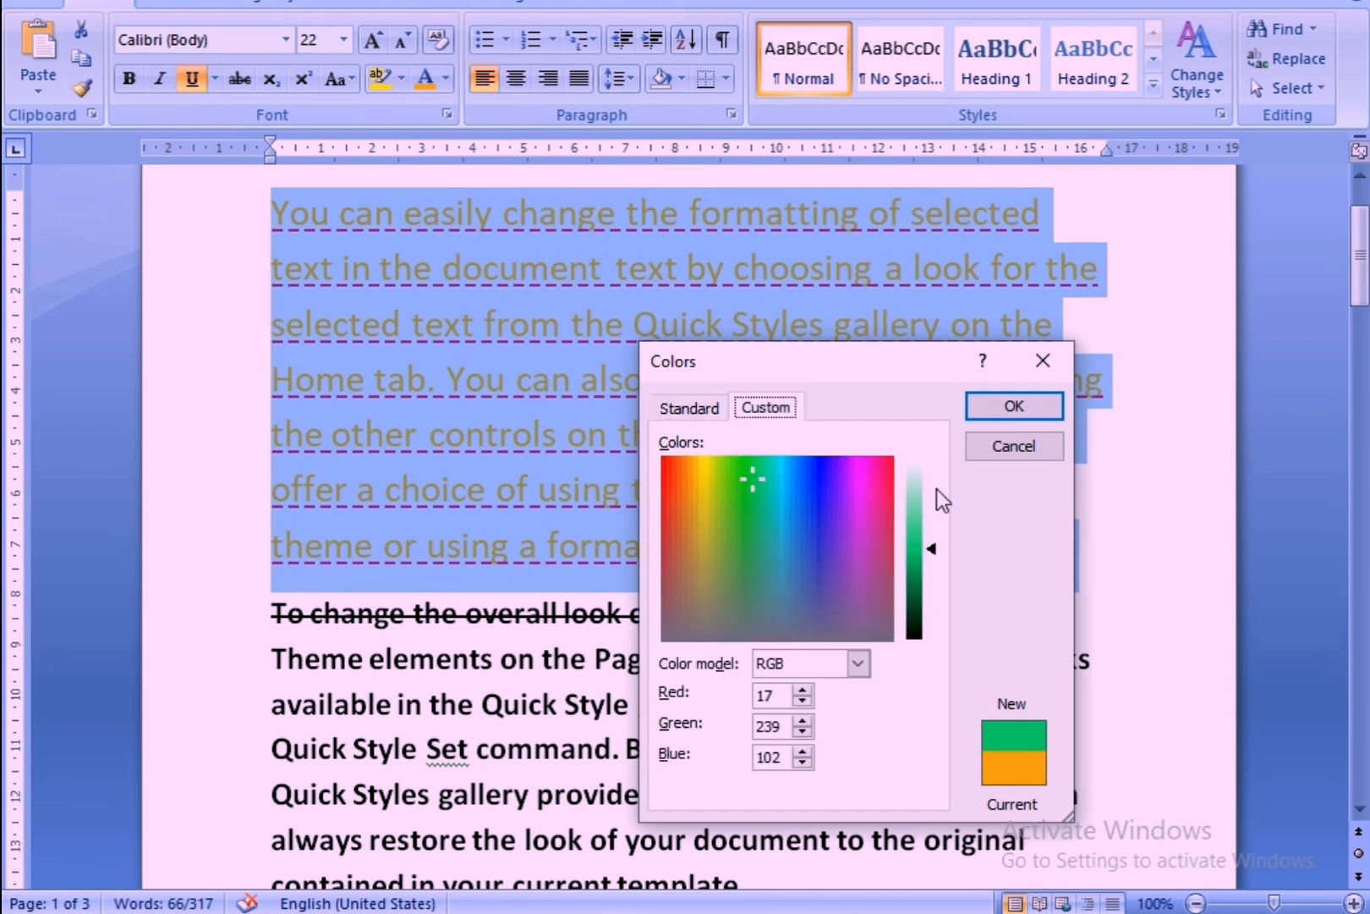
left_click_drag(935, 539, 931, 584)
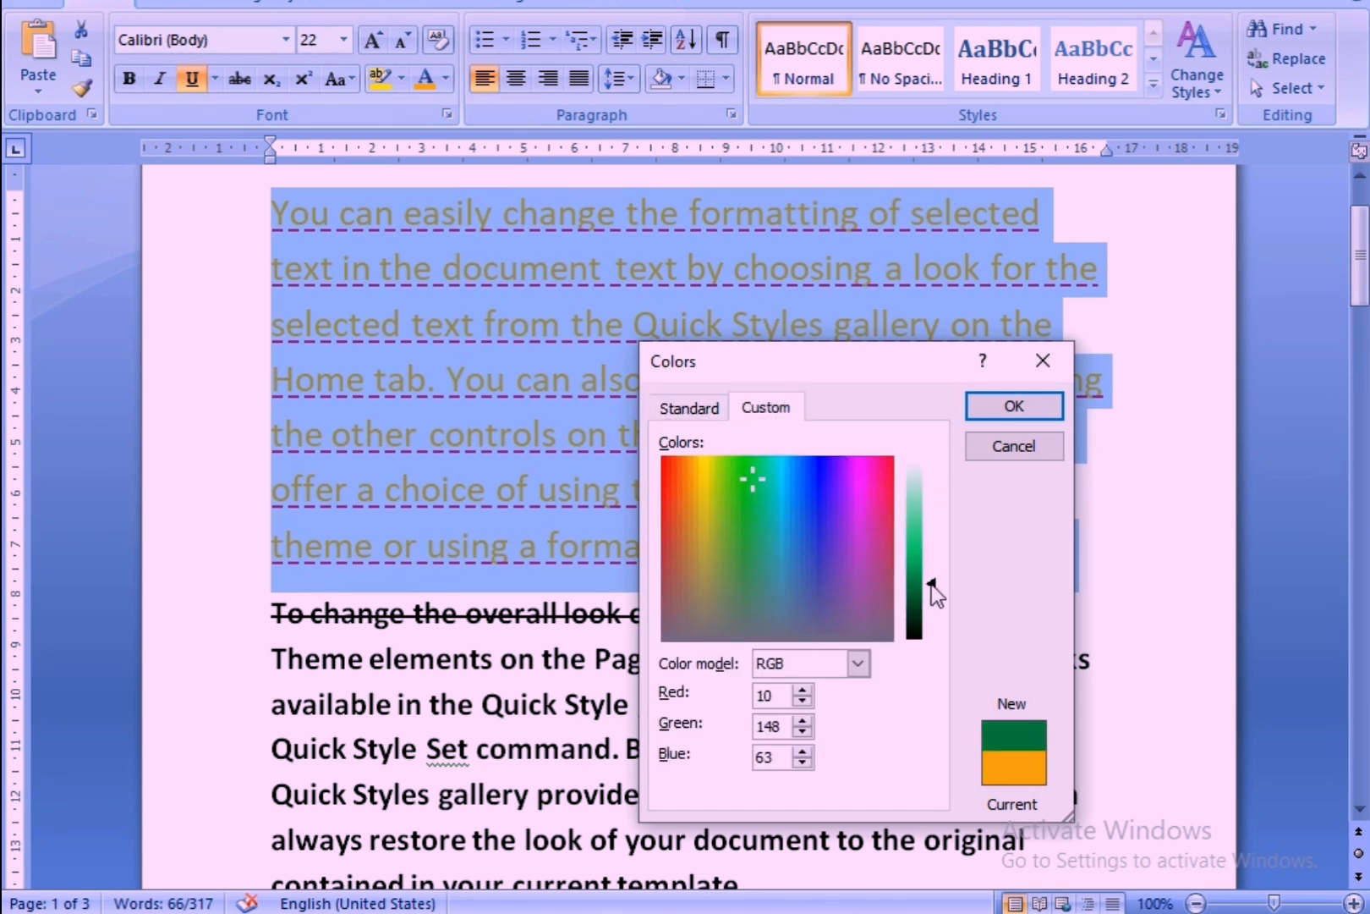
left_click(988, 402)
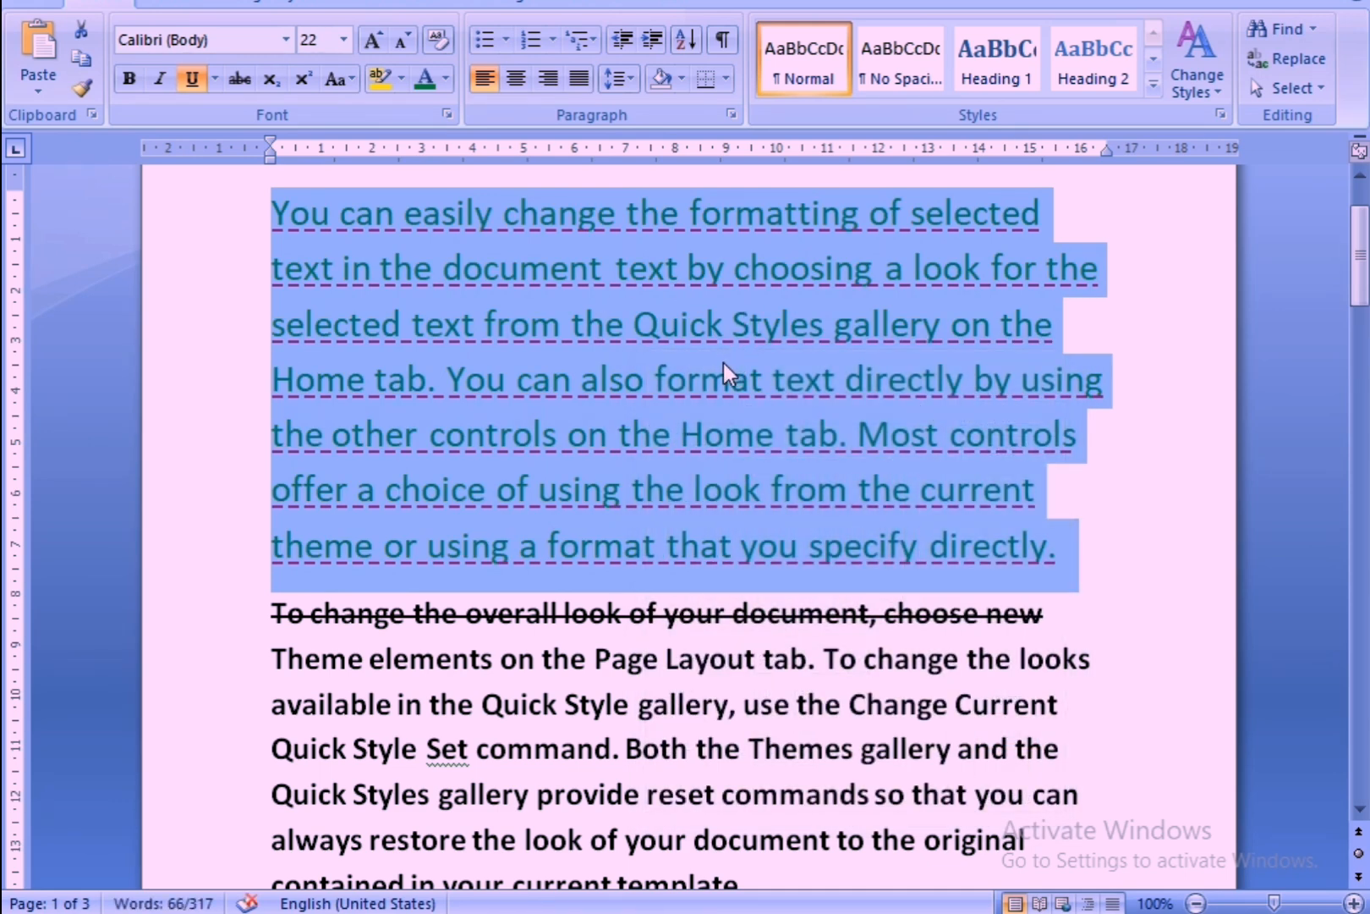
Highlight the first paragraph in teal and remove the highlighting from the whole paragraph with No Color.
left_click(399, 86)
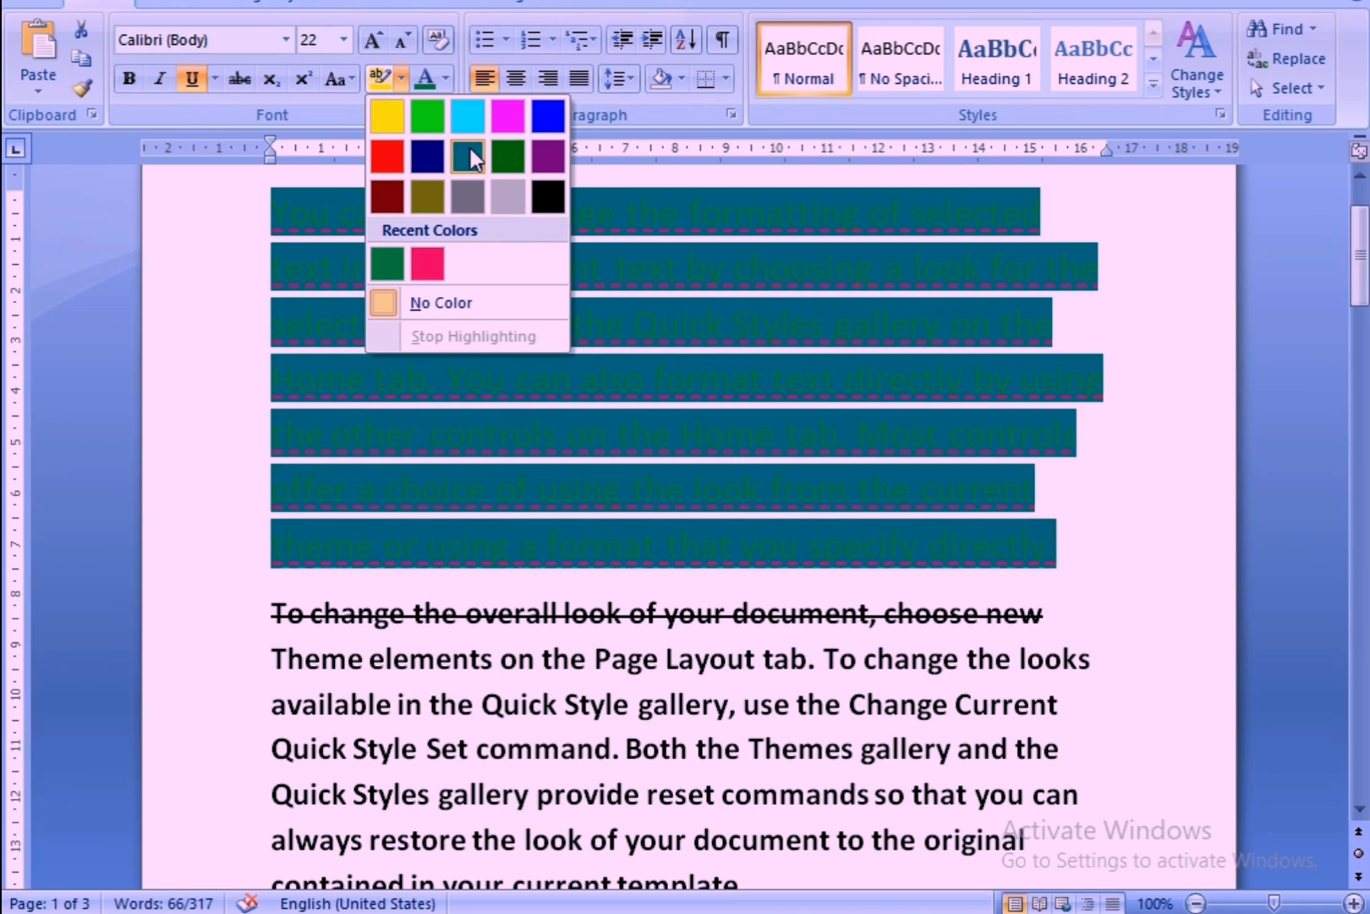
left_click(470, 148)
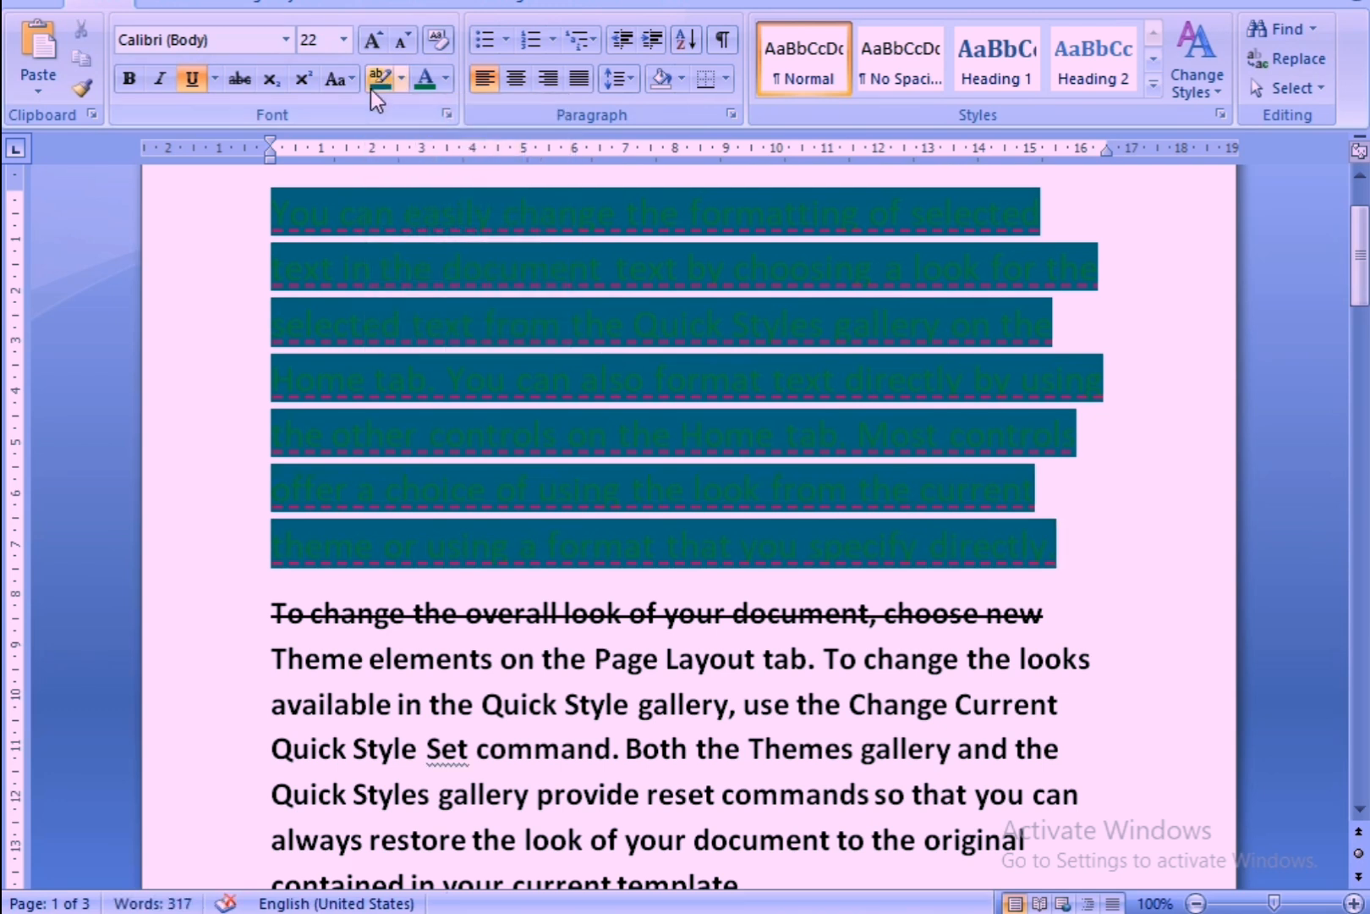
left_click(395, 77)
left_click(398, 79)
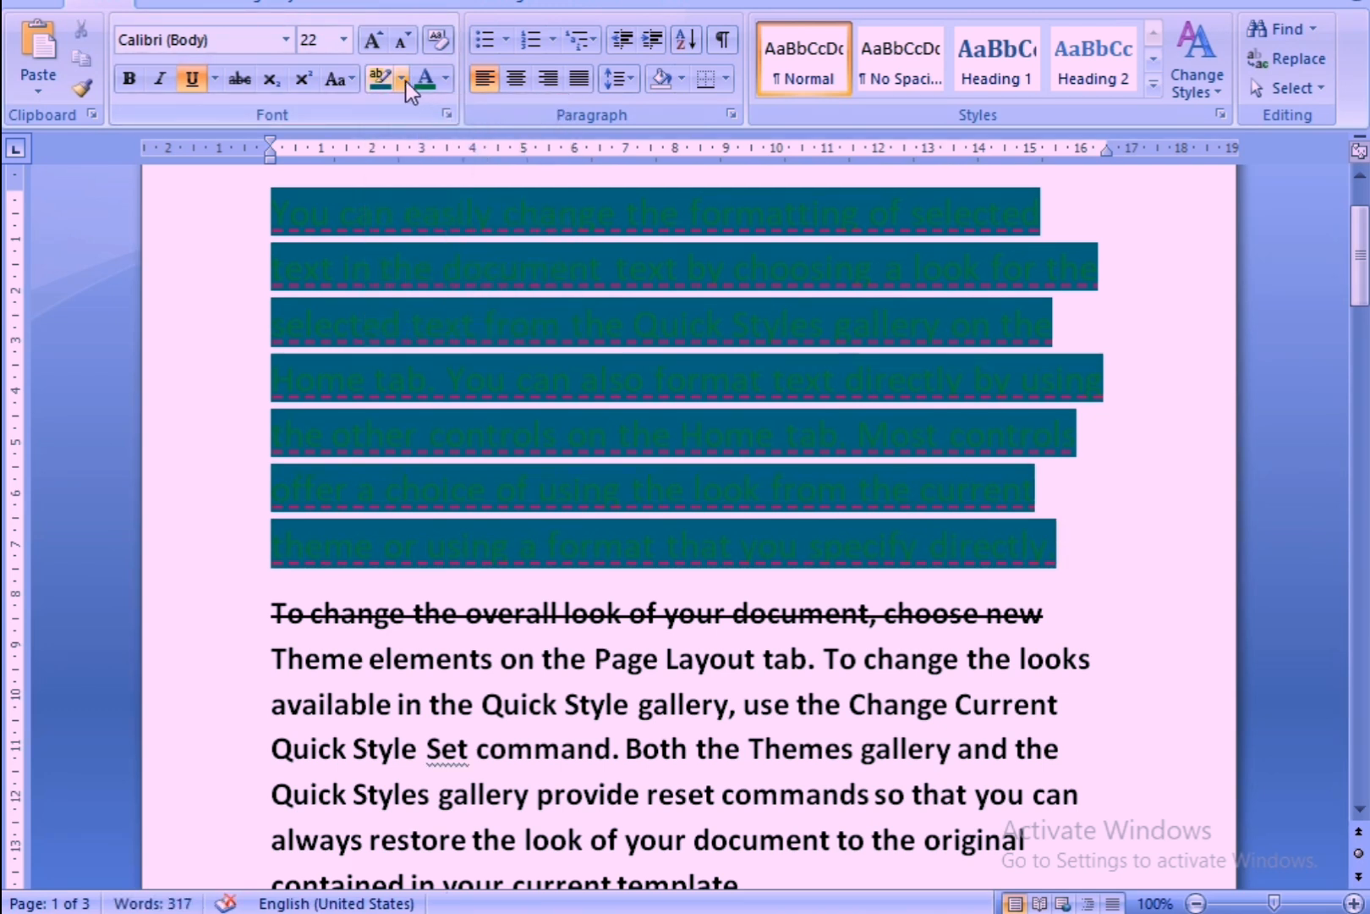
left_click(403, 83)
left_click(416, 303)
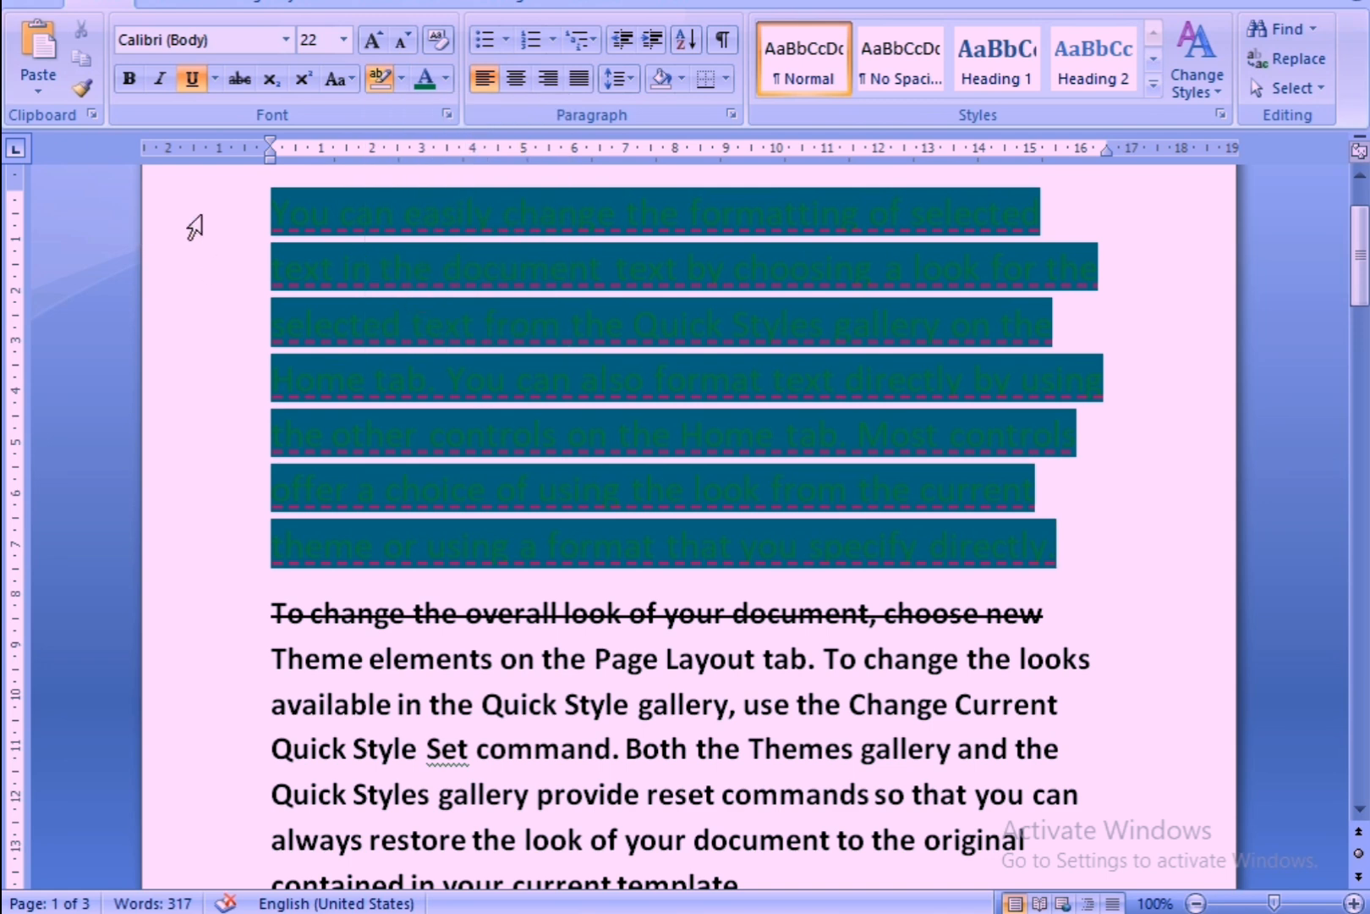
left_click(245, 190)
left_click_drag(240, 200, 774, 538)
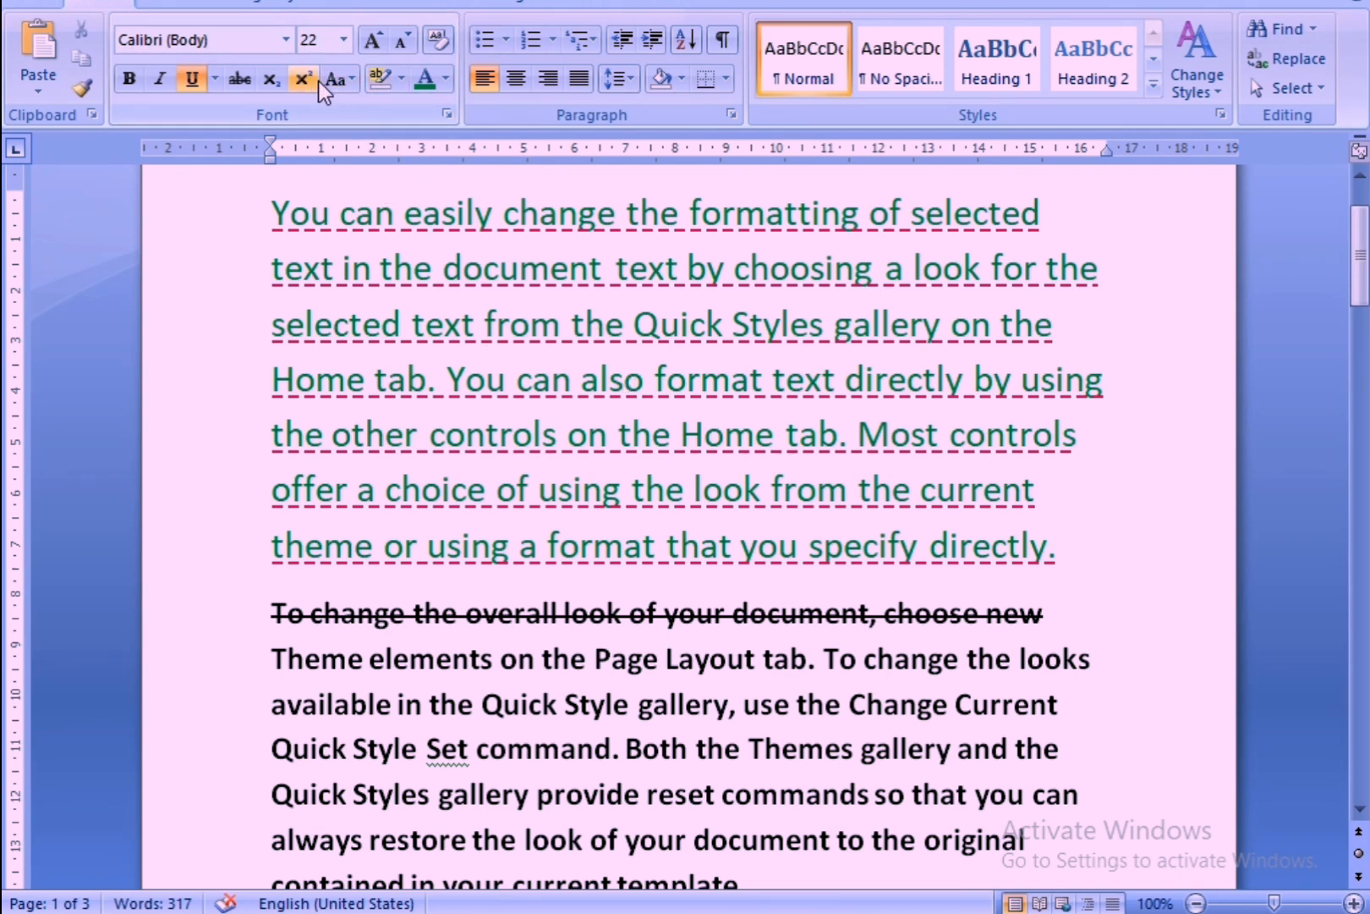
Clear all formatting from the first paragraph, reselect it and apply the custom dark green font color again.
left_click(438, 48)
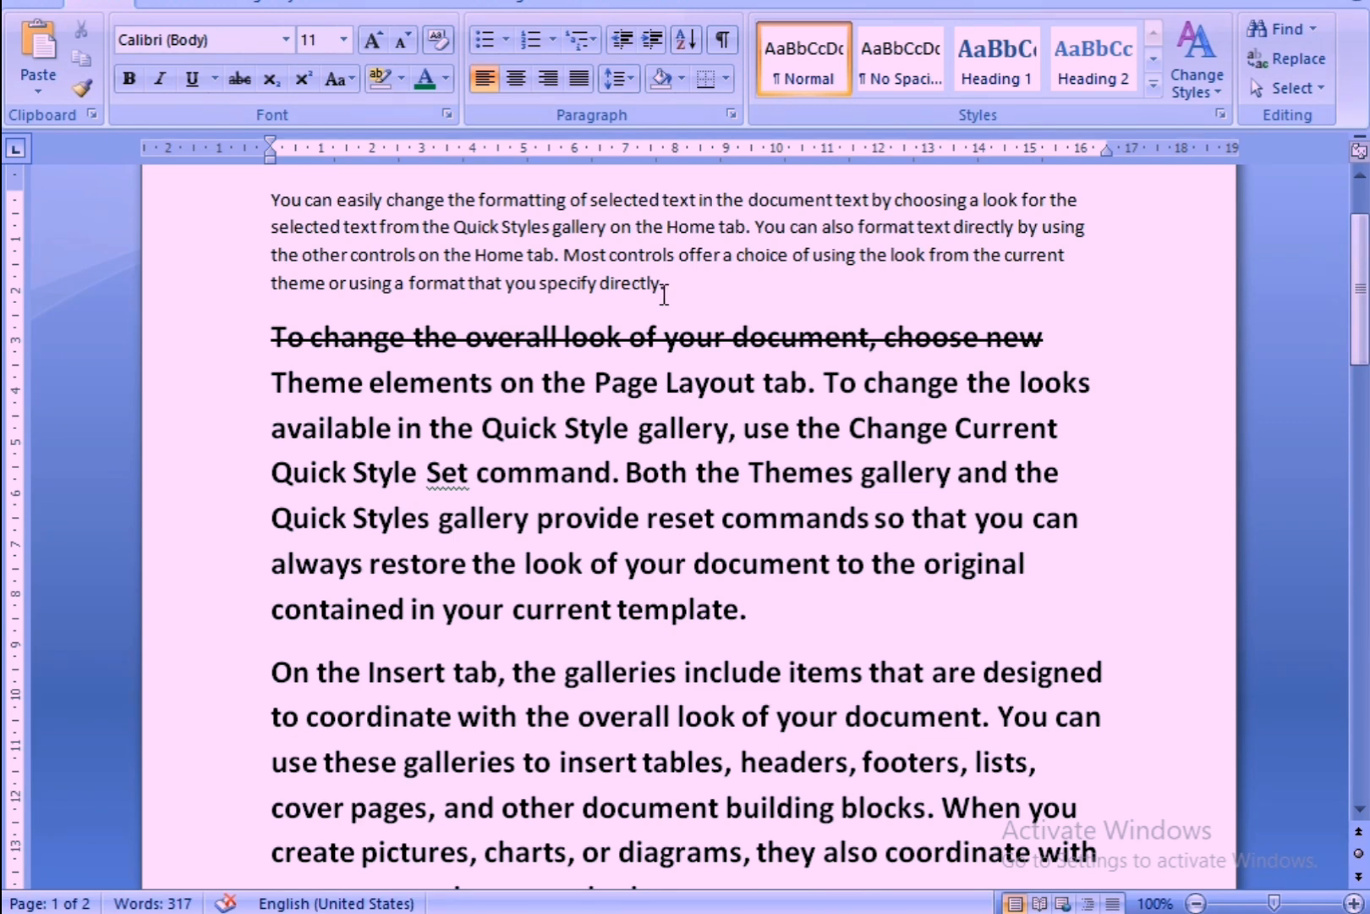
left_click_drag(269, 199, 691, 305)
left_click(445, 79)
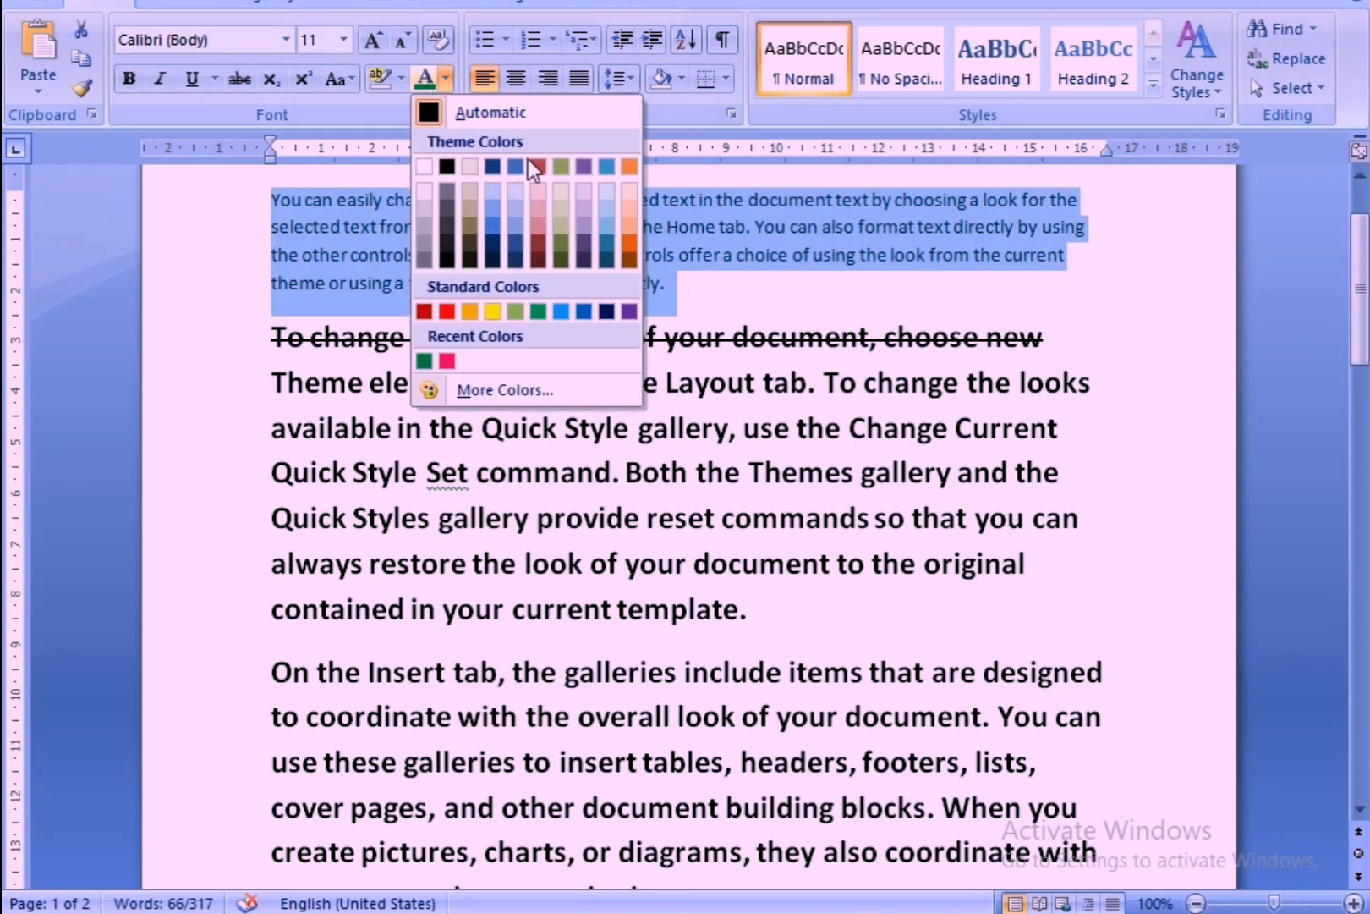
left_click(559, 166)
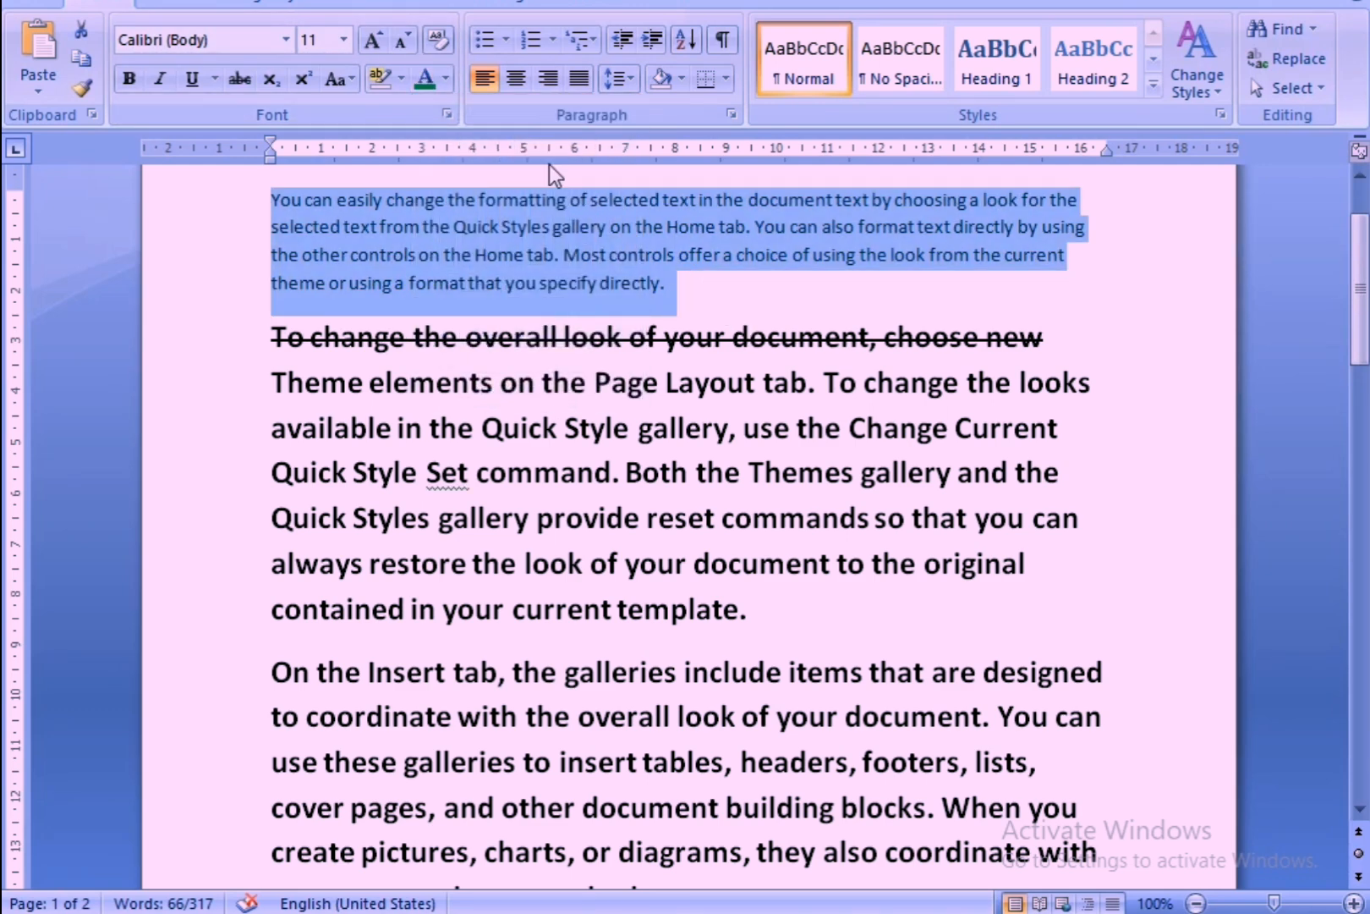
left_click(425, 83)
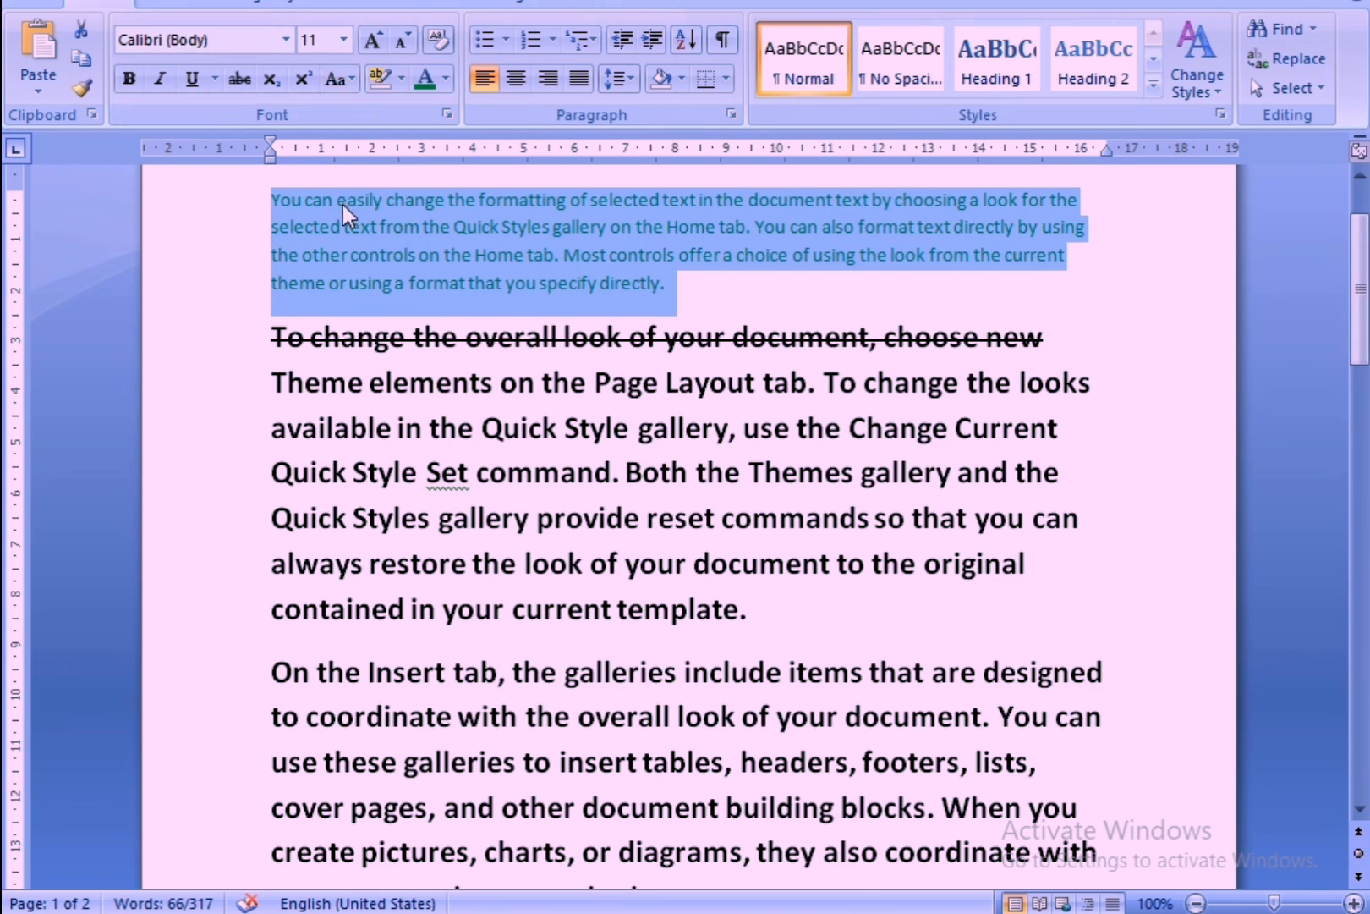
Change the first paragraph's letter case to Sentence case and to lowercase.
left_click(350, 82)
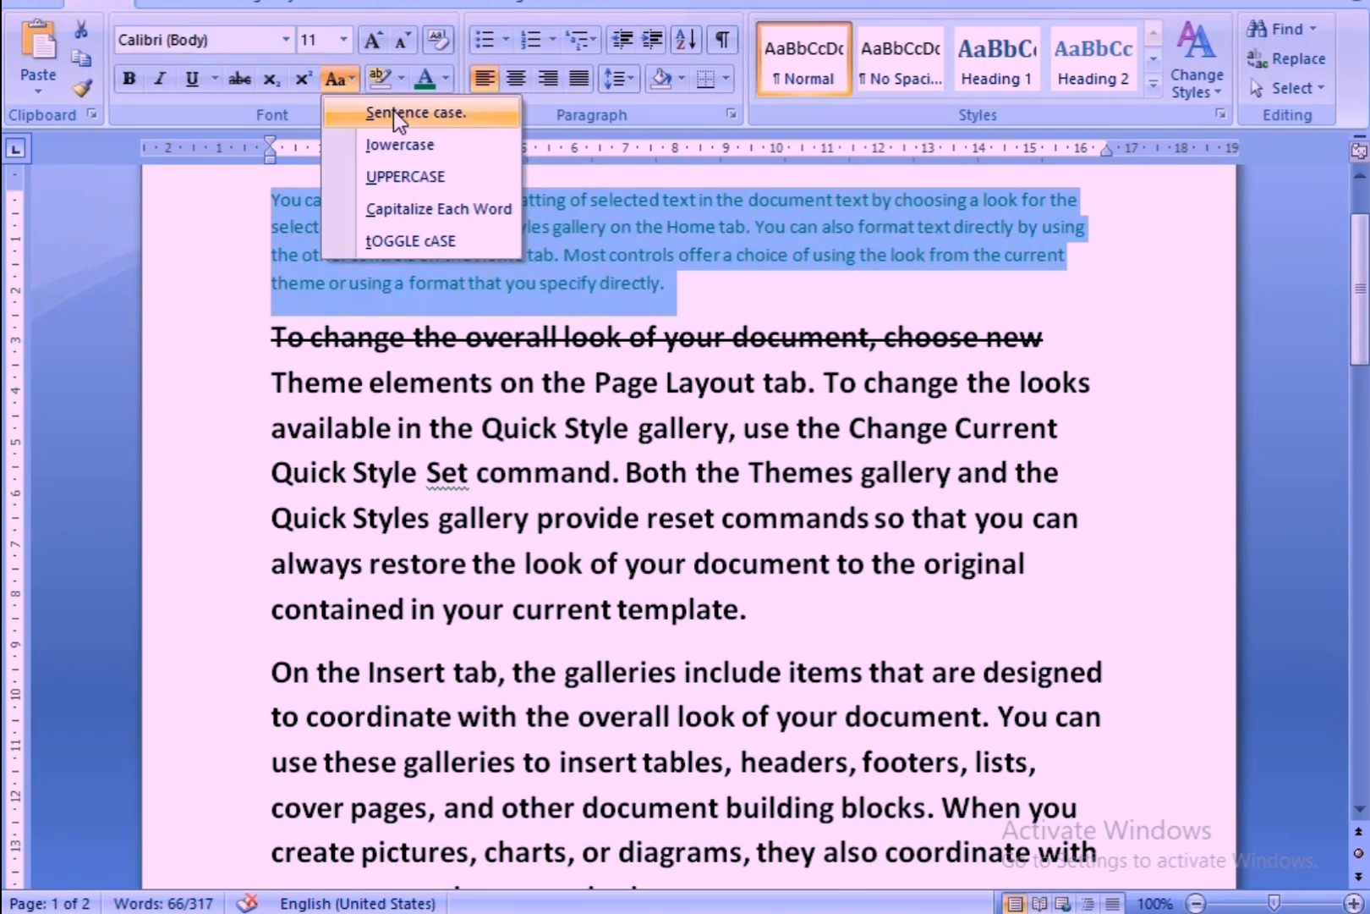
left_click(393, 112)
left_click(347, 82)
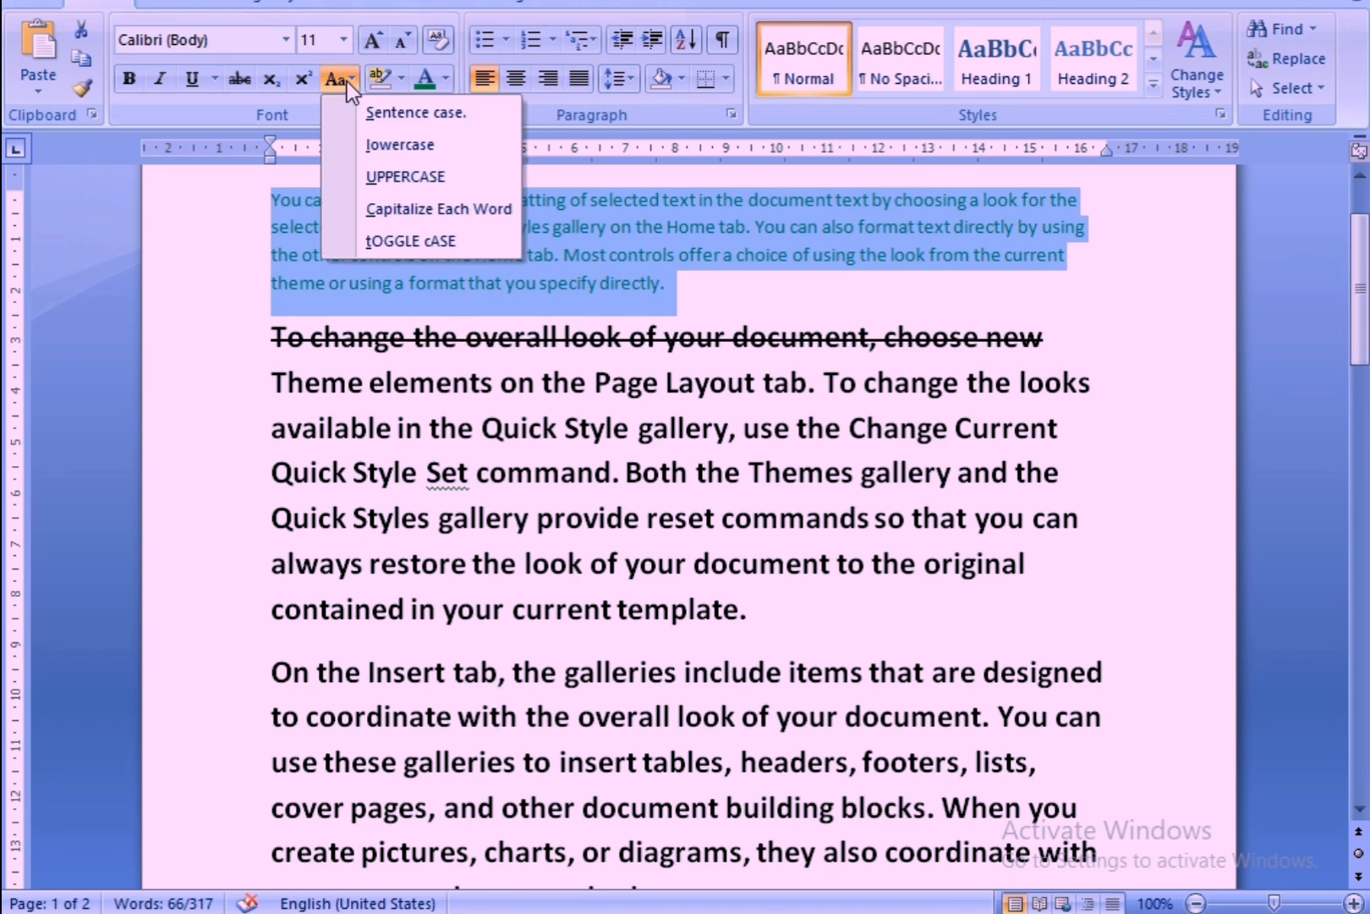
left_click(399, 143)
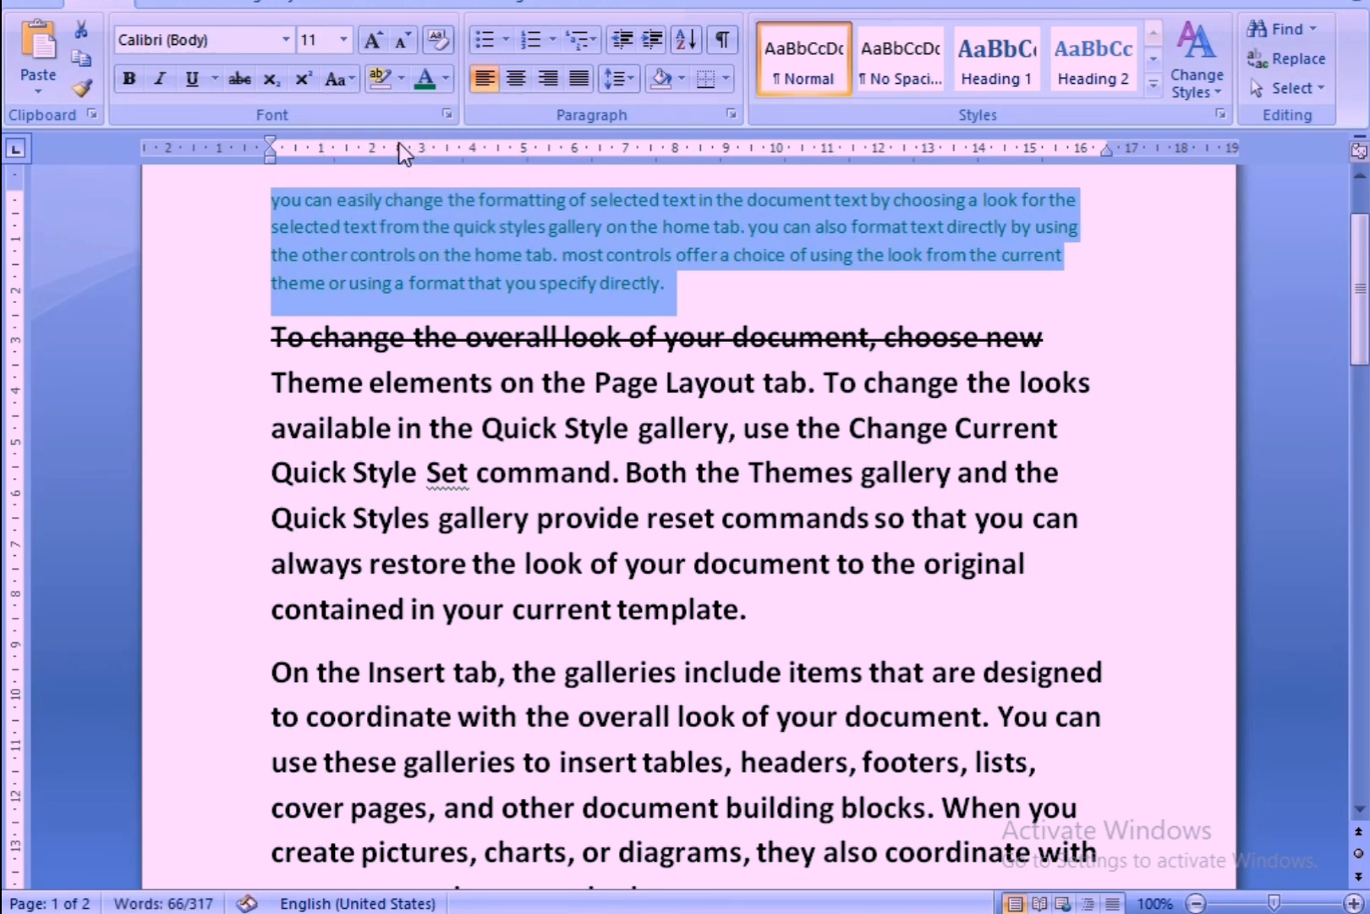
Change the first paragraph's text to UPPERCASE and deselect it.
left_click(343, 84)
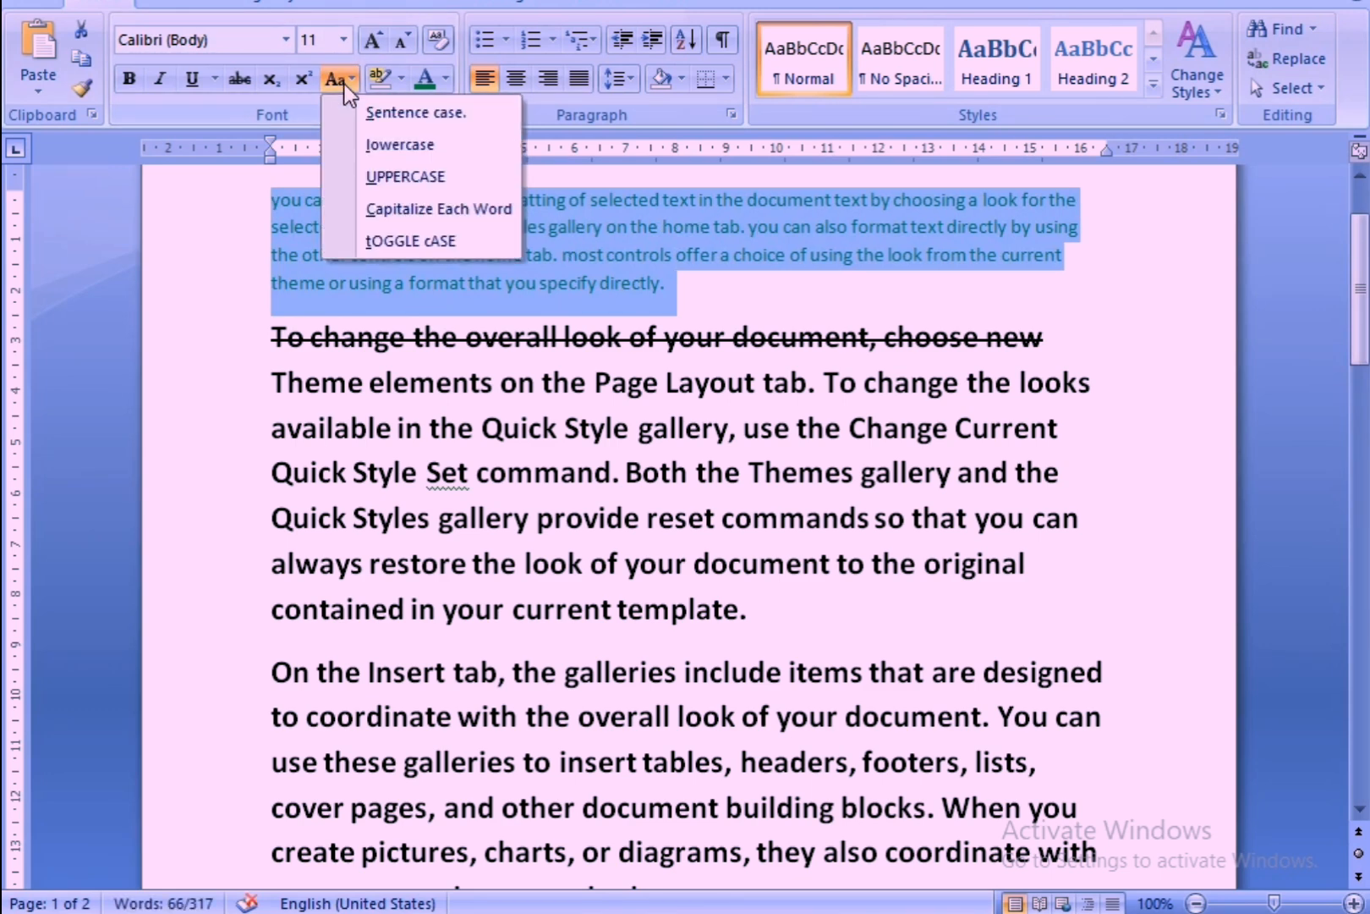
left_click(381, 176)
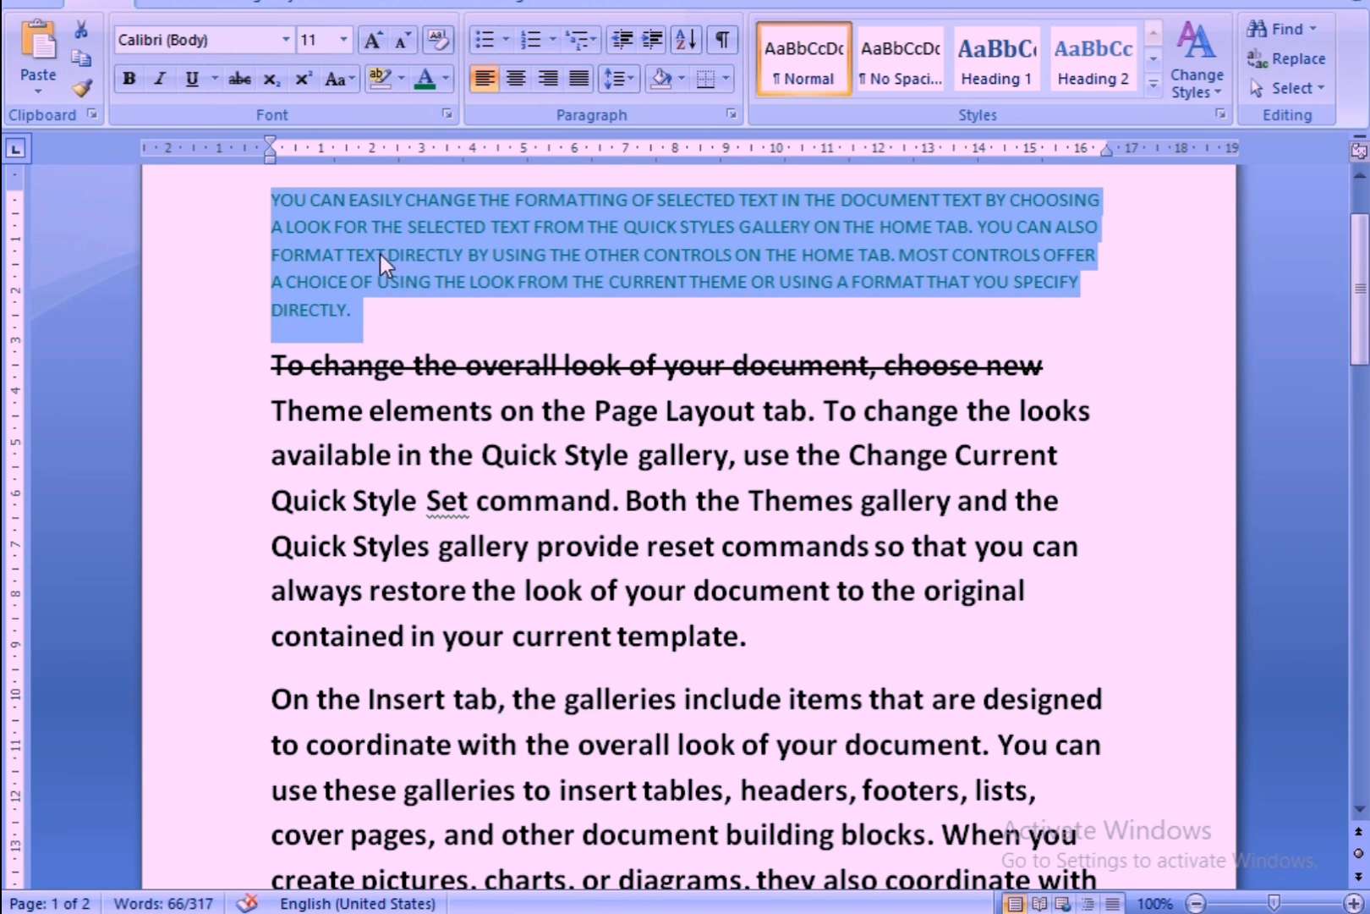
left_click(389, 286)
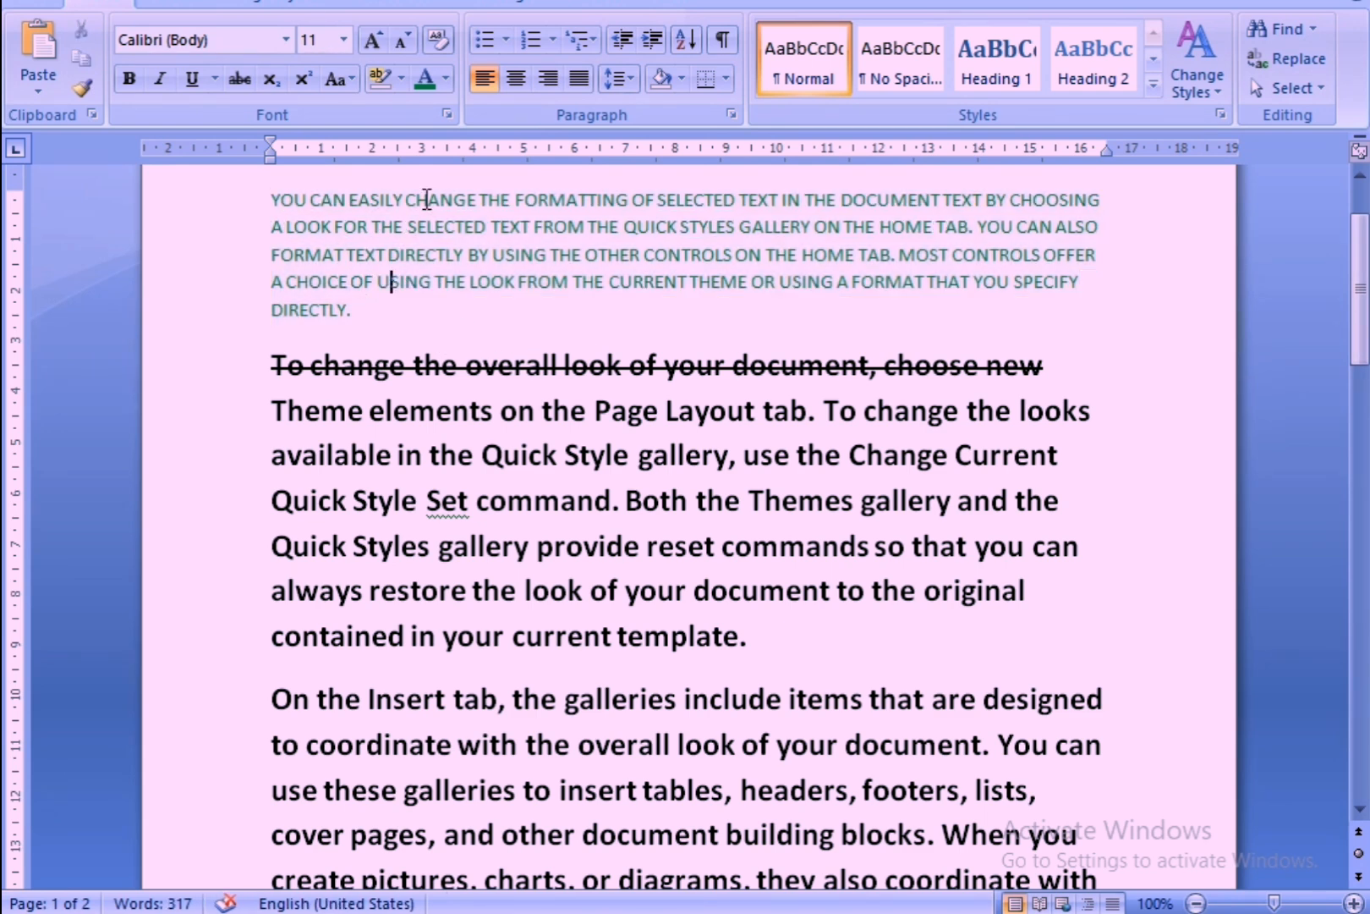
Reselect the first paragraph, switch its text back to lowercase and deselect it.
left_click_drag(271, 200, 418, 312)
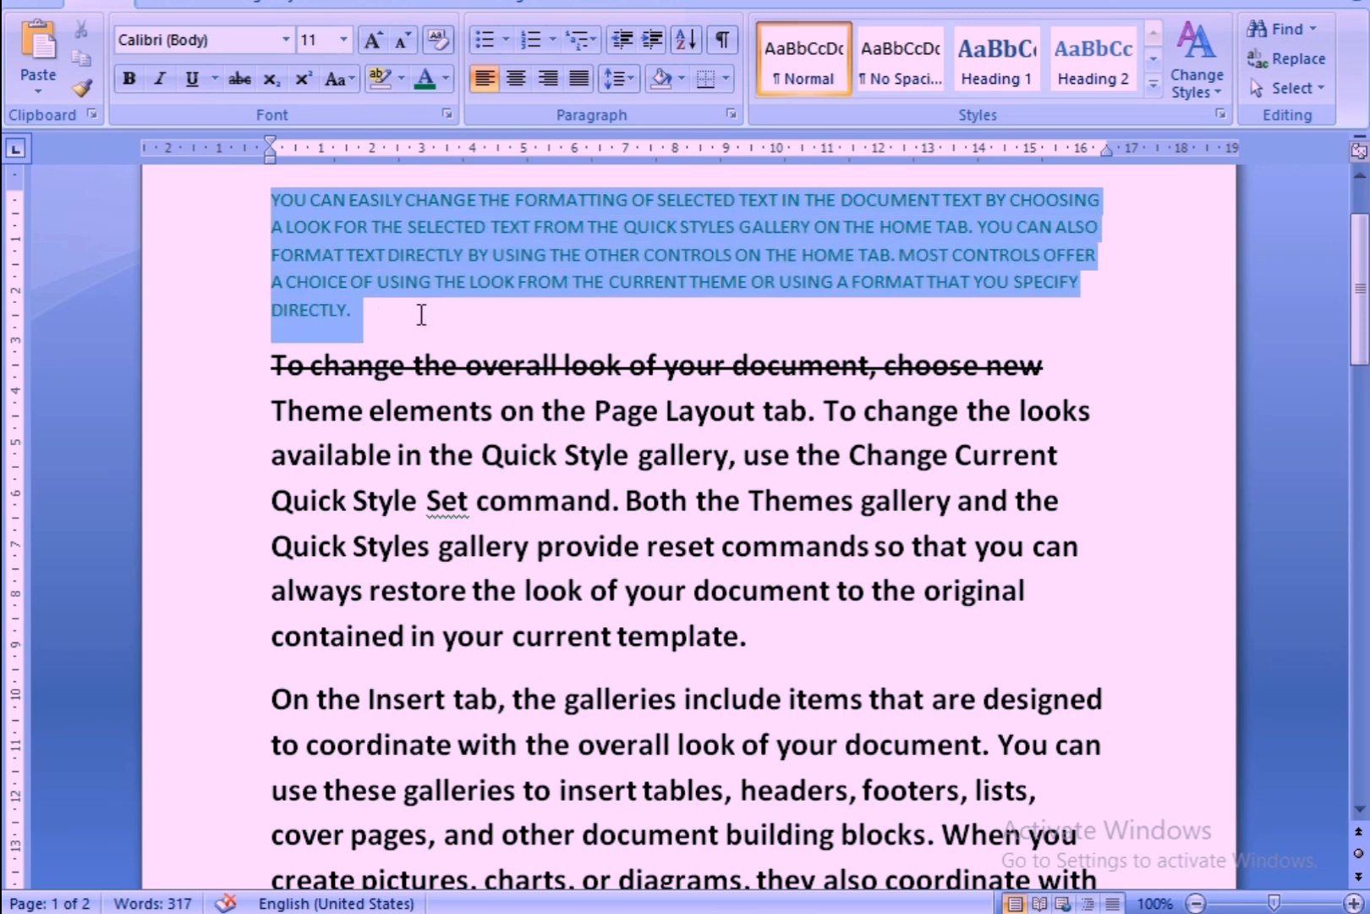
left_click(353, 82)
left_click(380, 145)
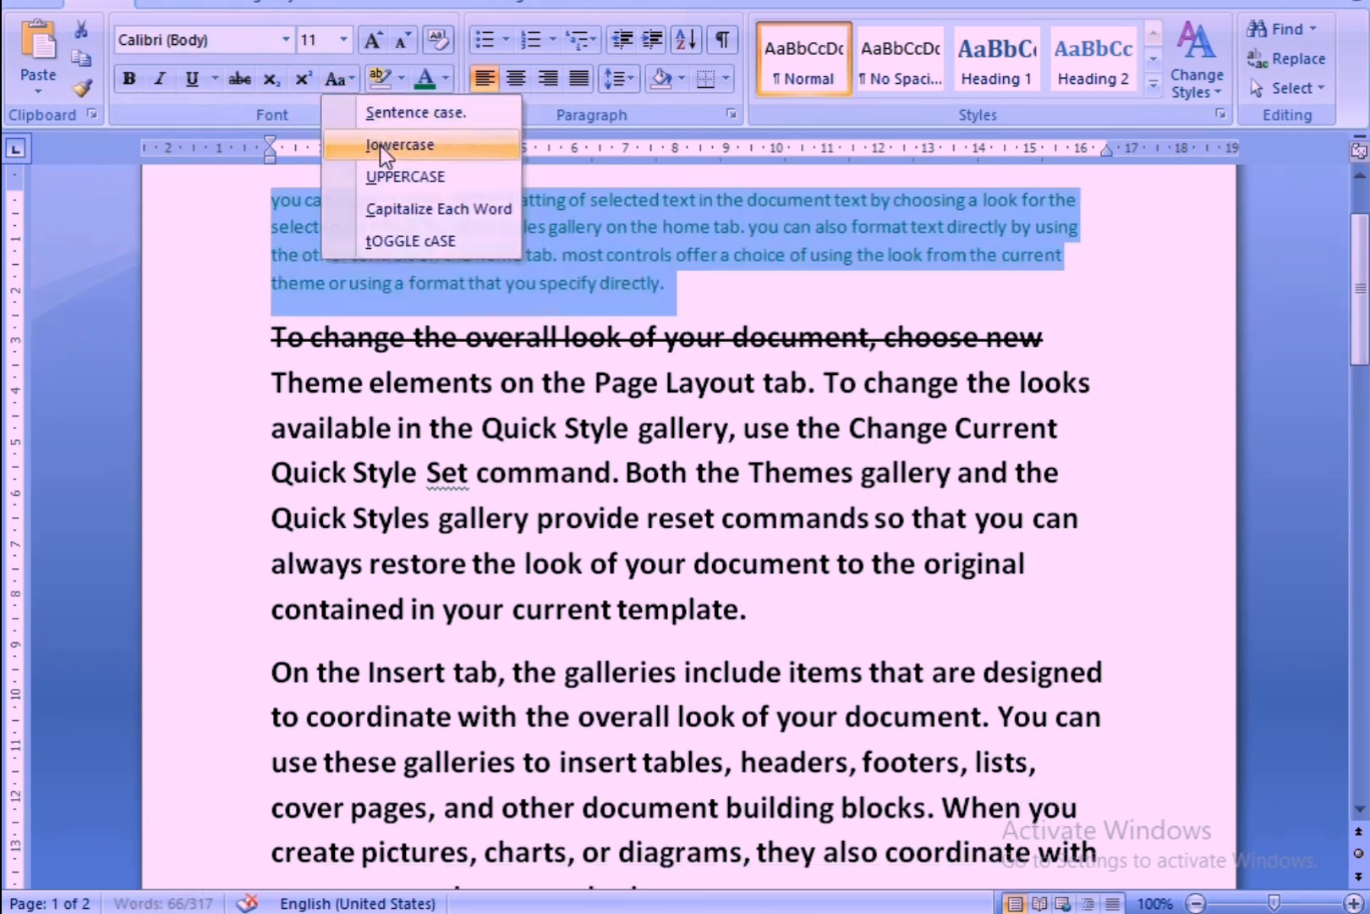
left_click(409, 276)
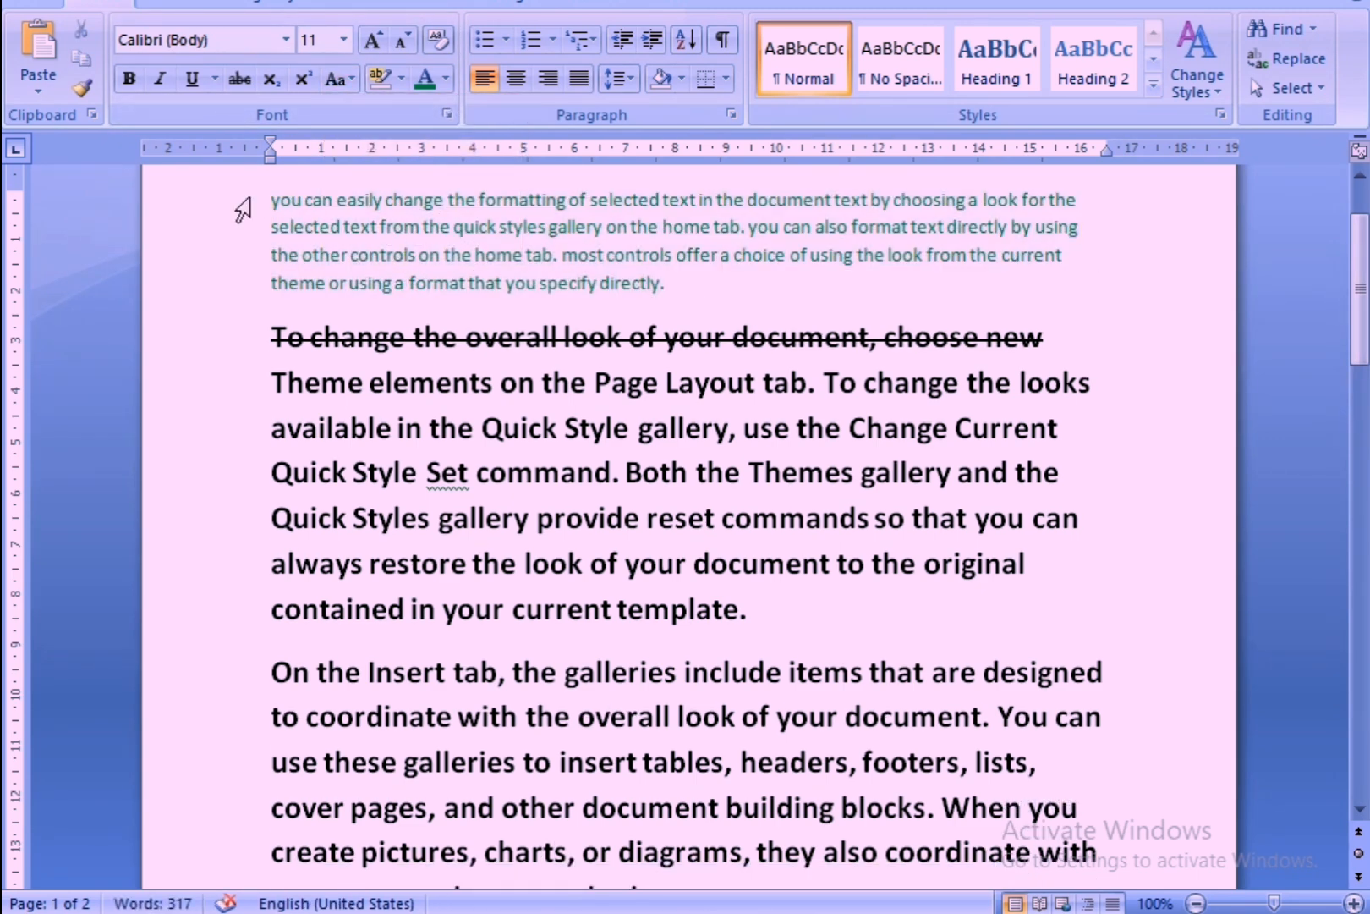
Select the first paragraph and change its case to Capitalize Each Word.
left_click_drag(245, 208, 479, 290)
left_click(337, 77)
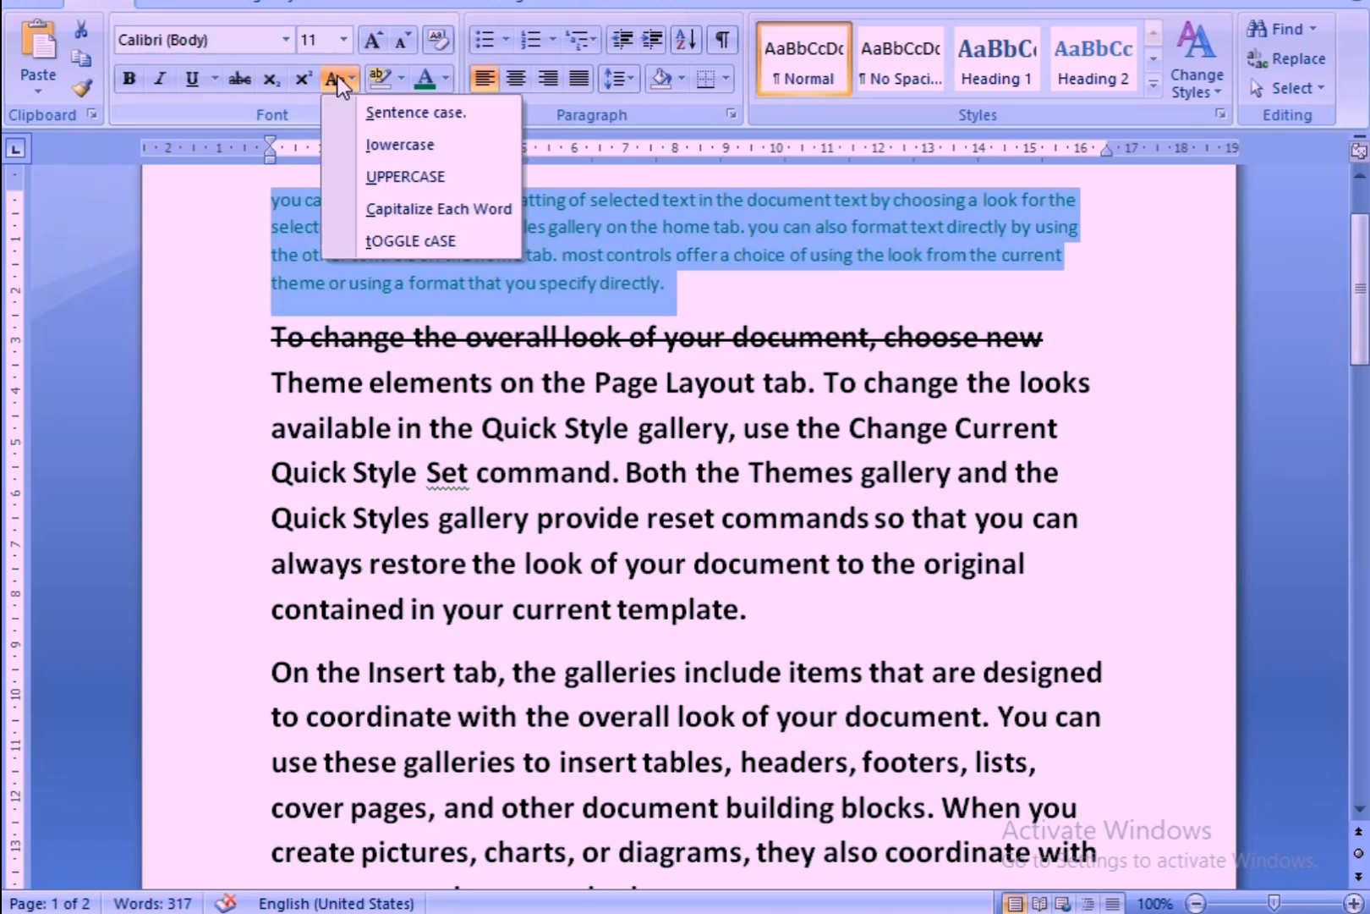
left_click(385, 209)
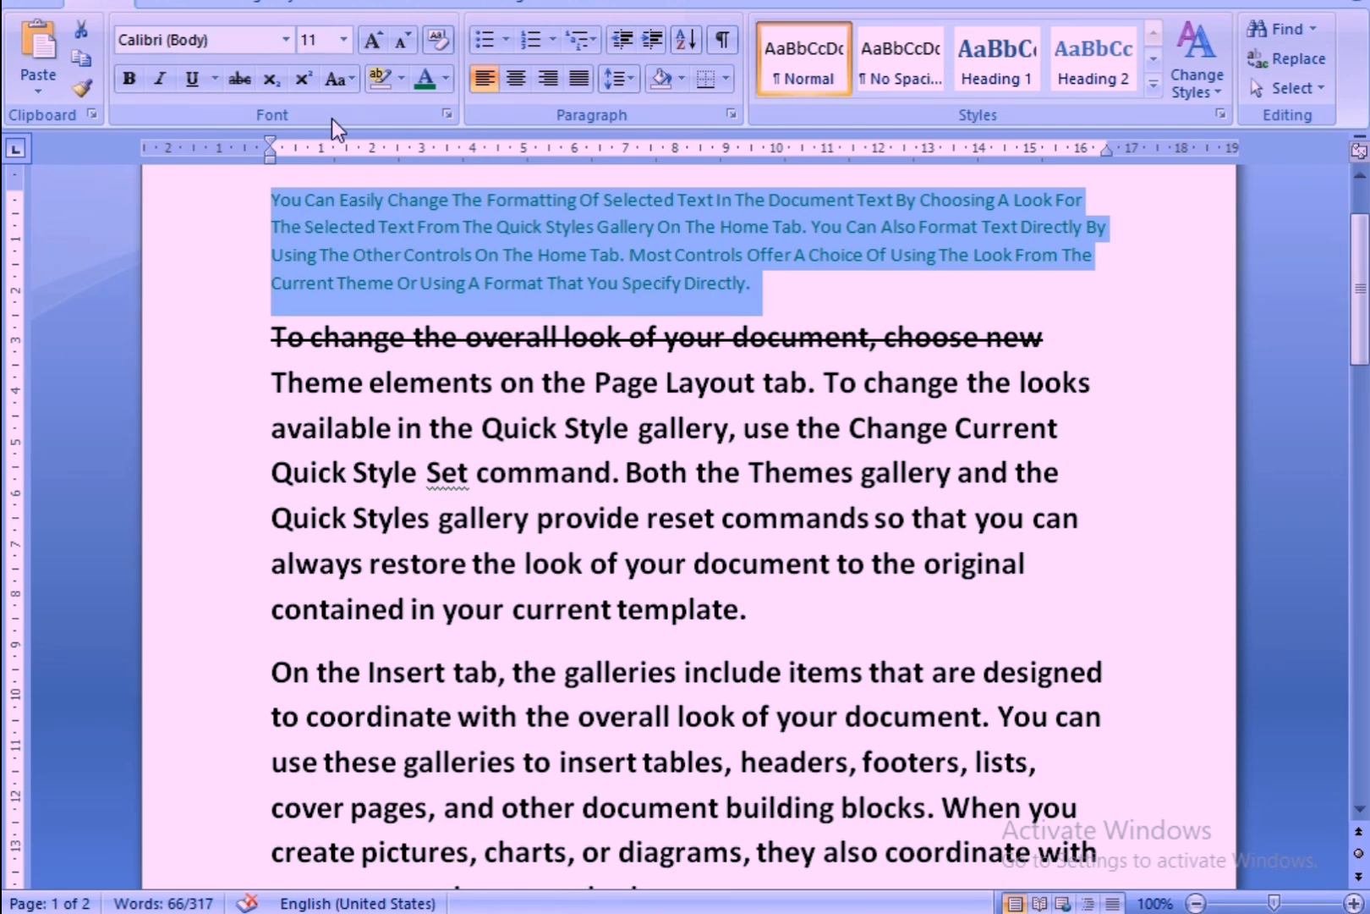
Alternate the first paragraph's case between tOGGLE cASE and Sentence case, applying each option twice.
left_click(352, 78)
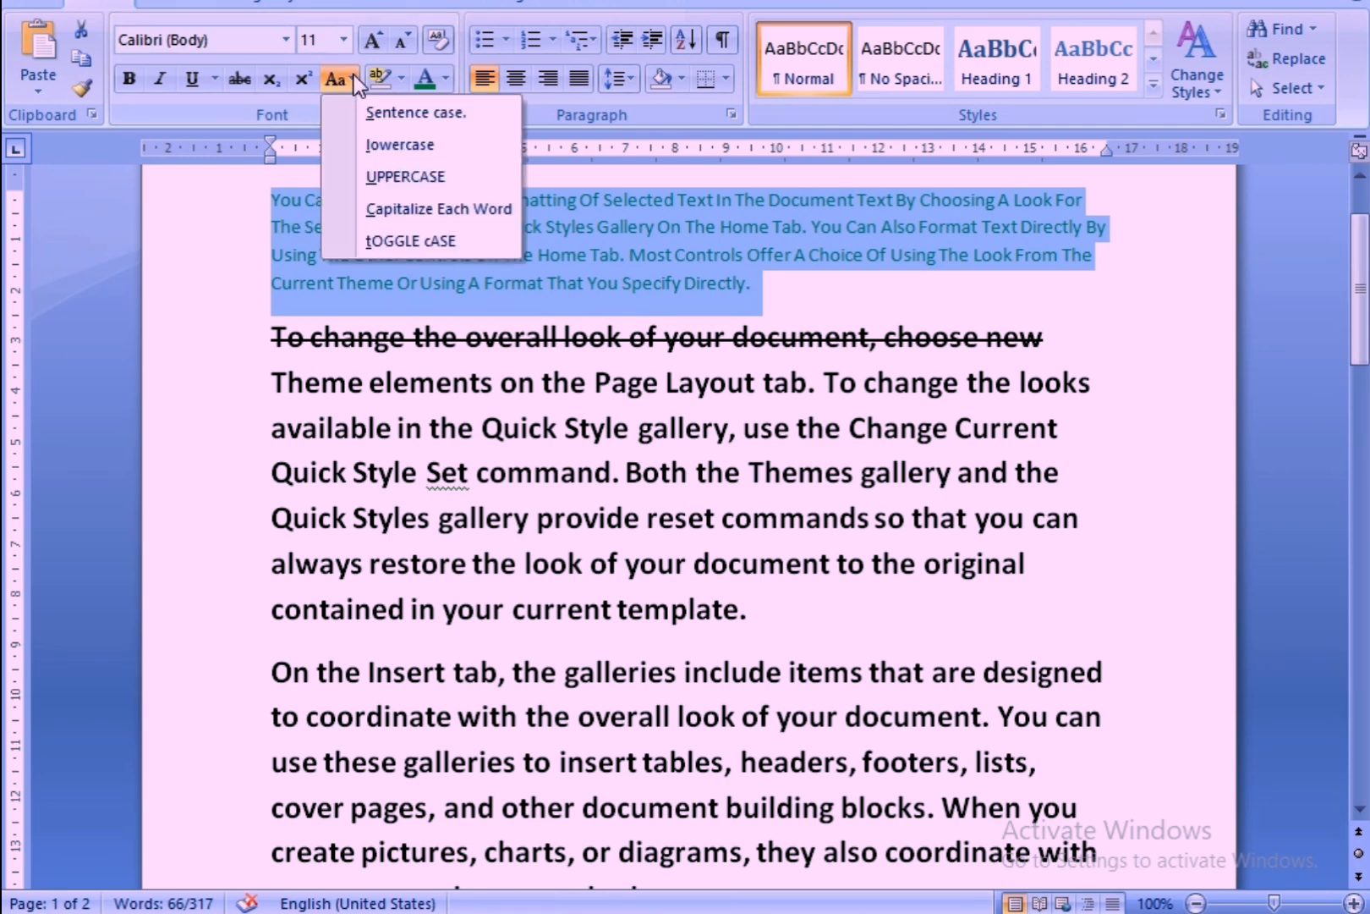
left_click(384, 240)
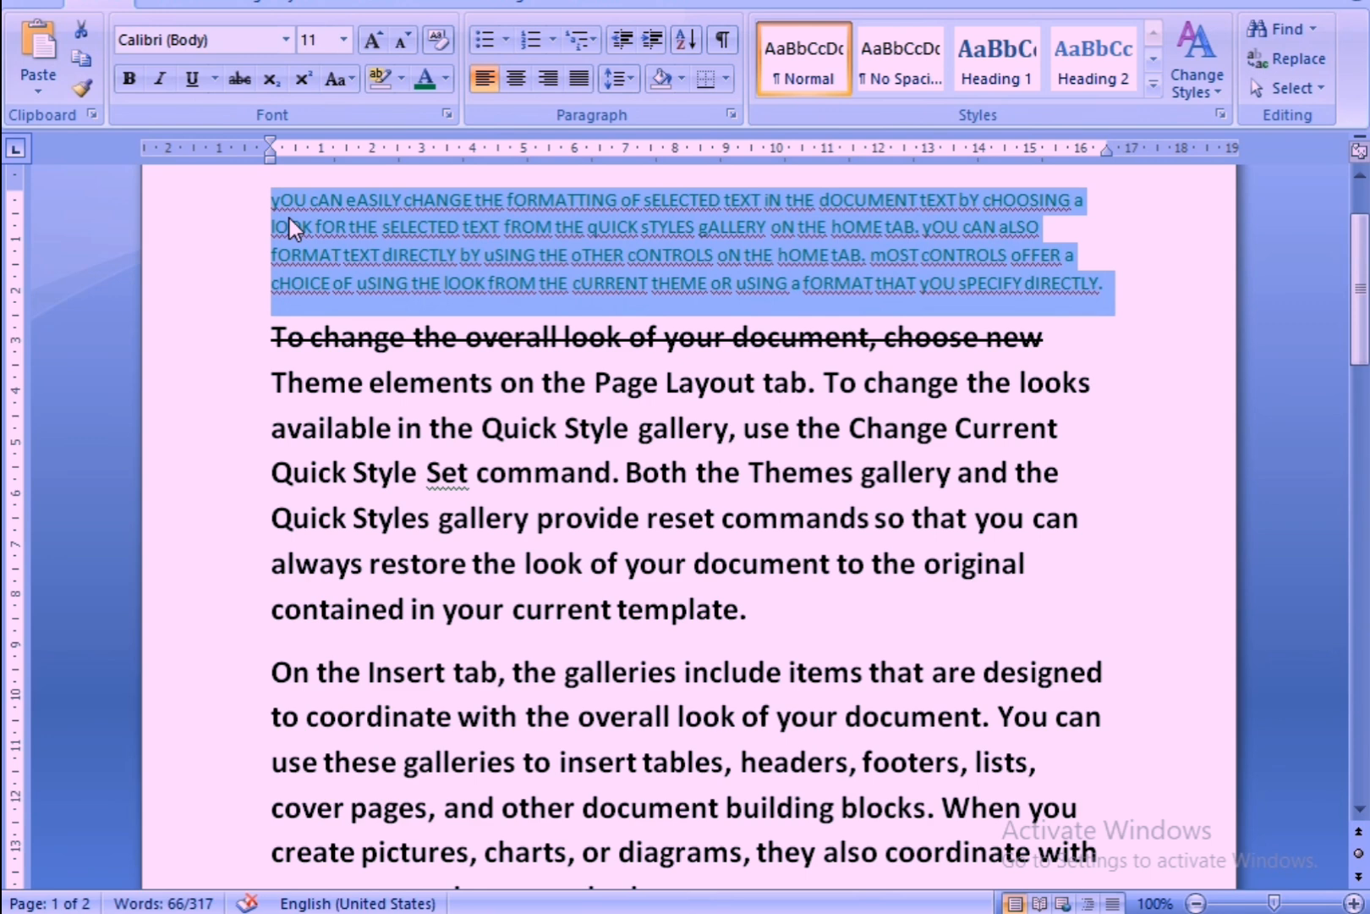
left_click(359, 83)
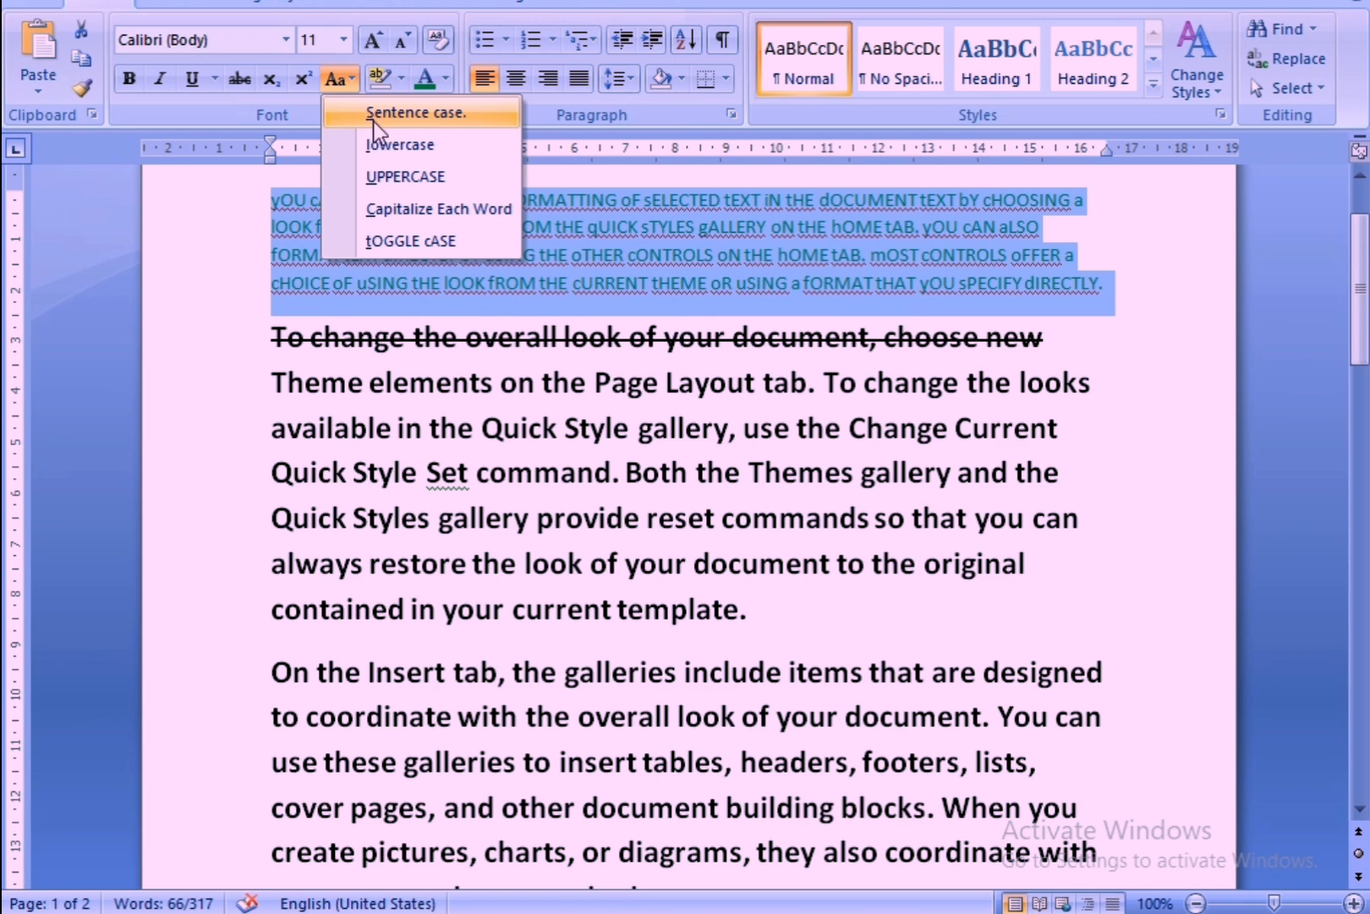
left_click(372, 112)
left_click(340, 80)
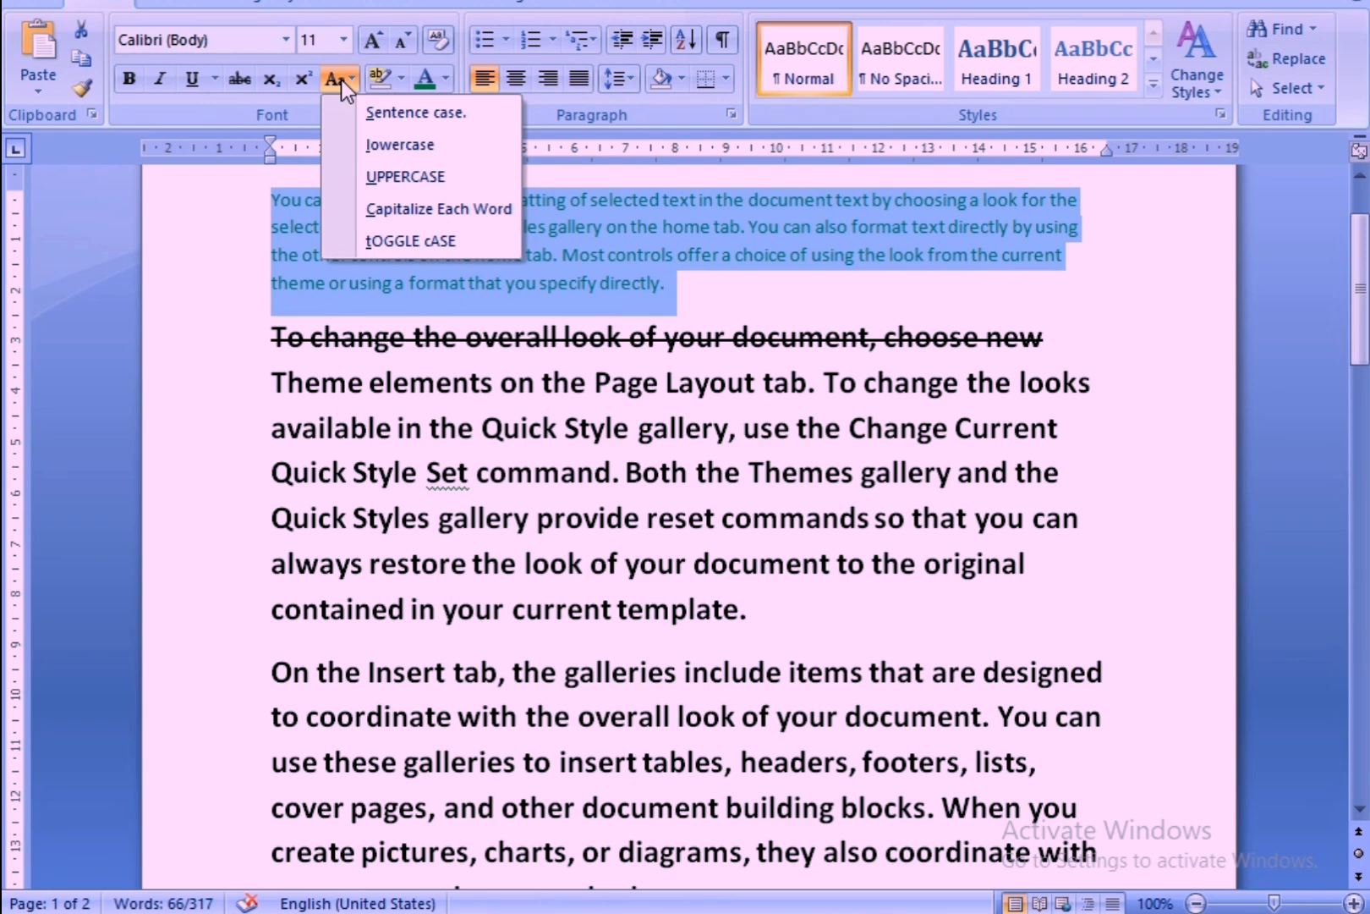
left_click(406, 241)
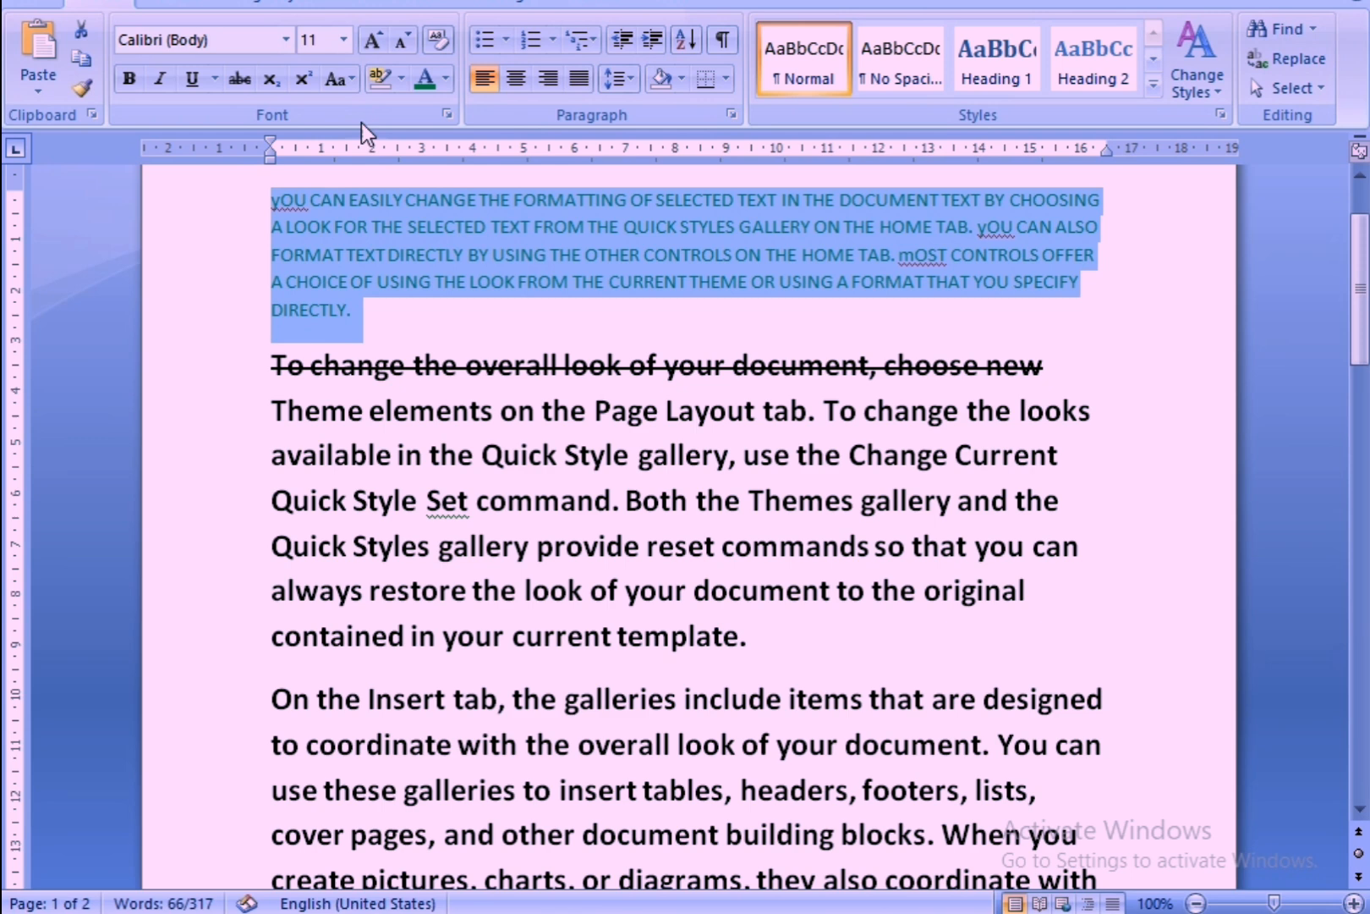
left_click(338, 81)
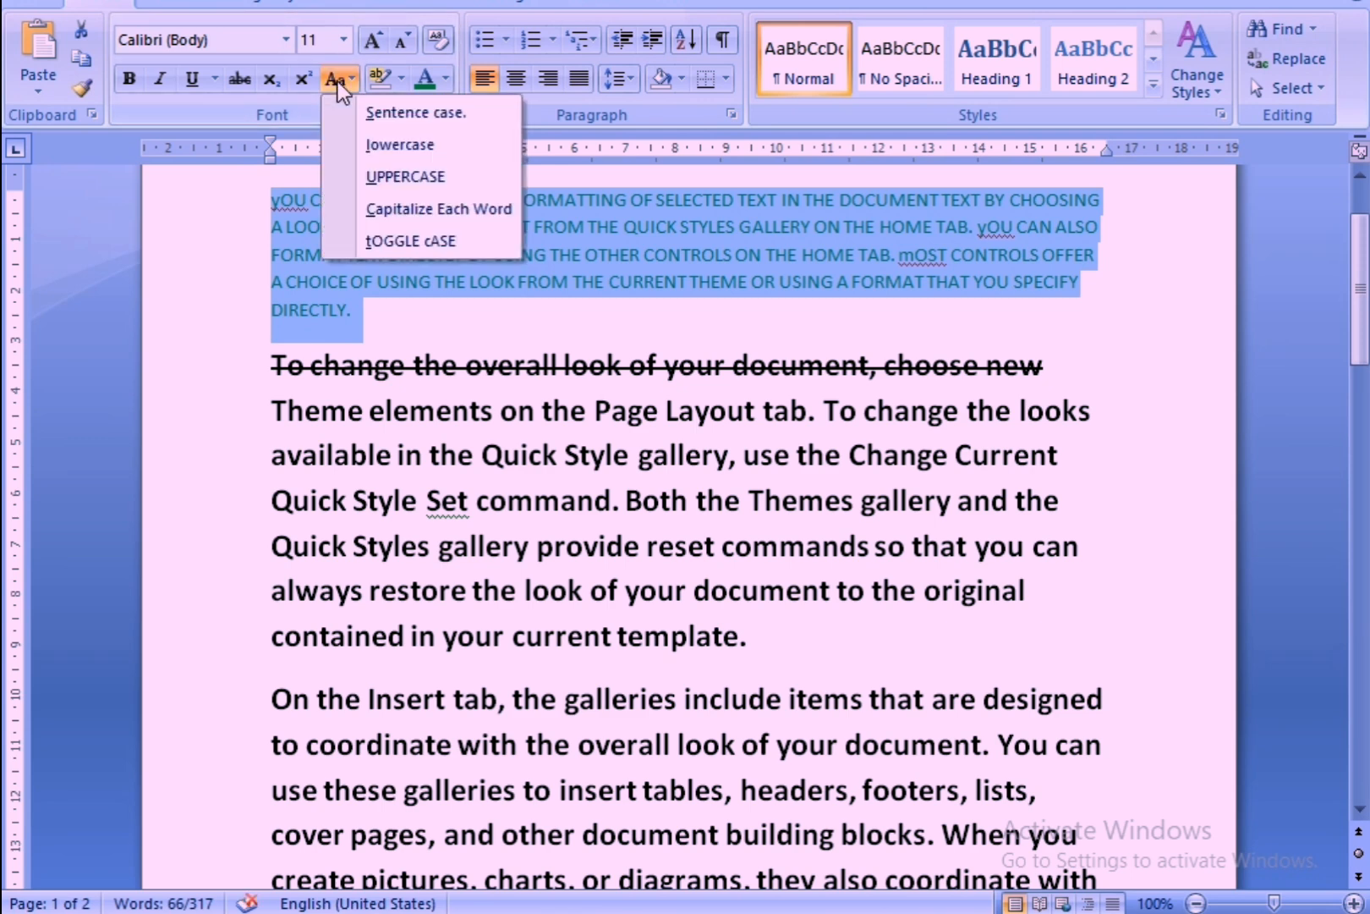
left_click(395, 117)
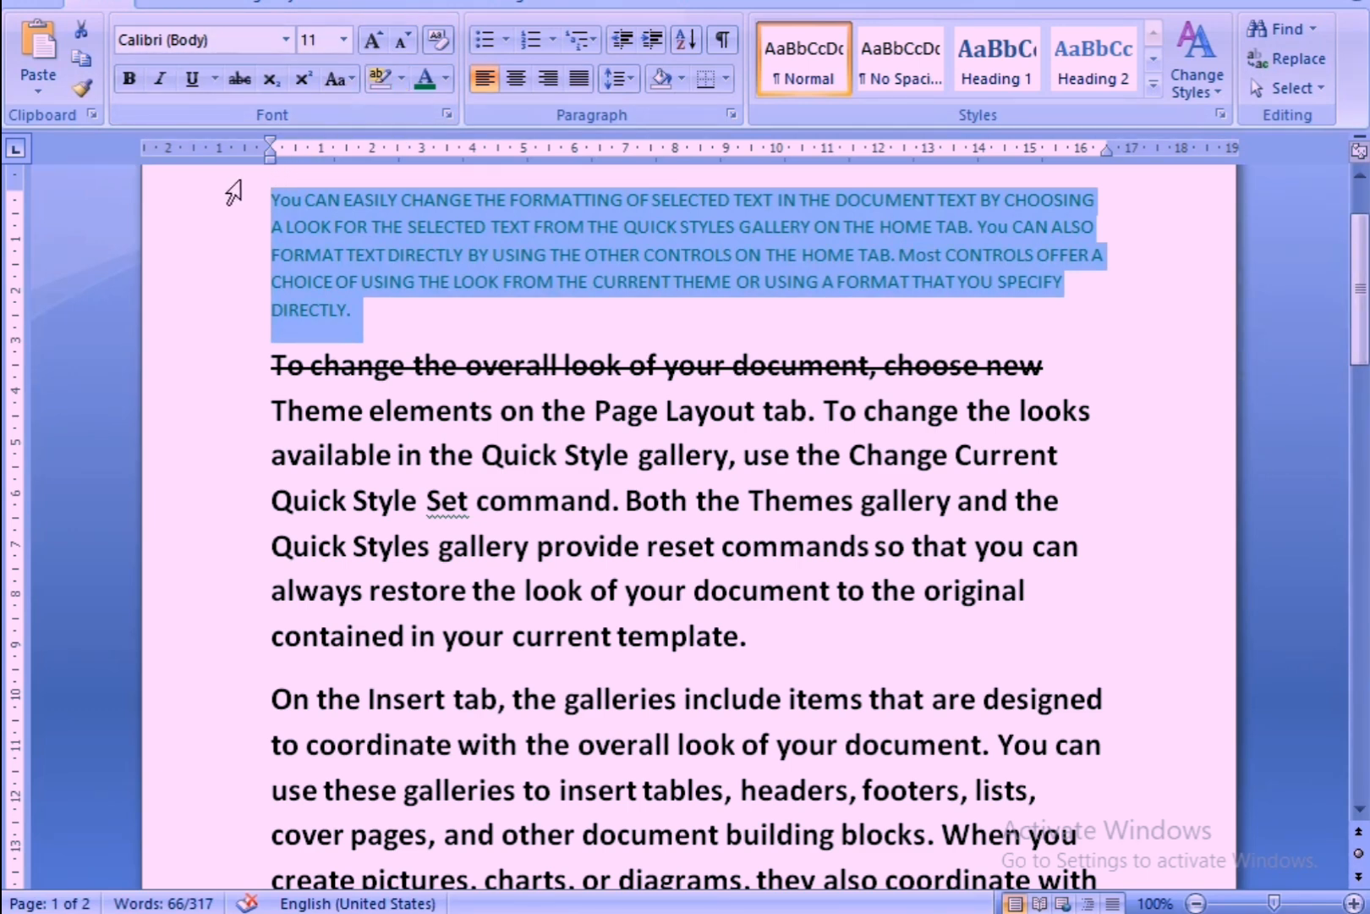
Set the first paragraph in UPPERCASE with bold and italic styling, and deselect it.
left_click(340, 84)
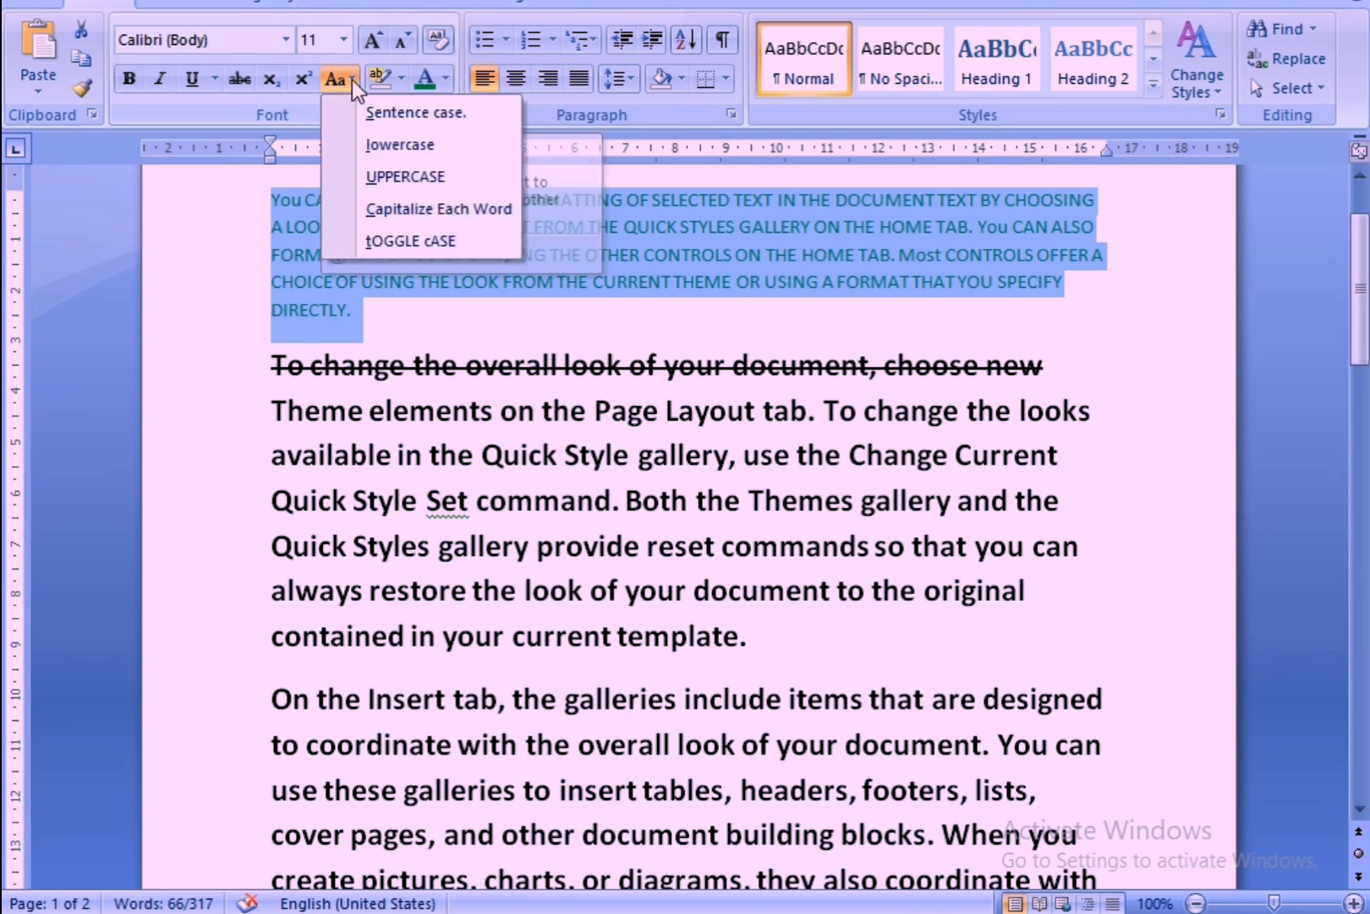
left_click(372, 174)
left_click(159, 80)
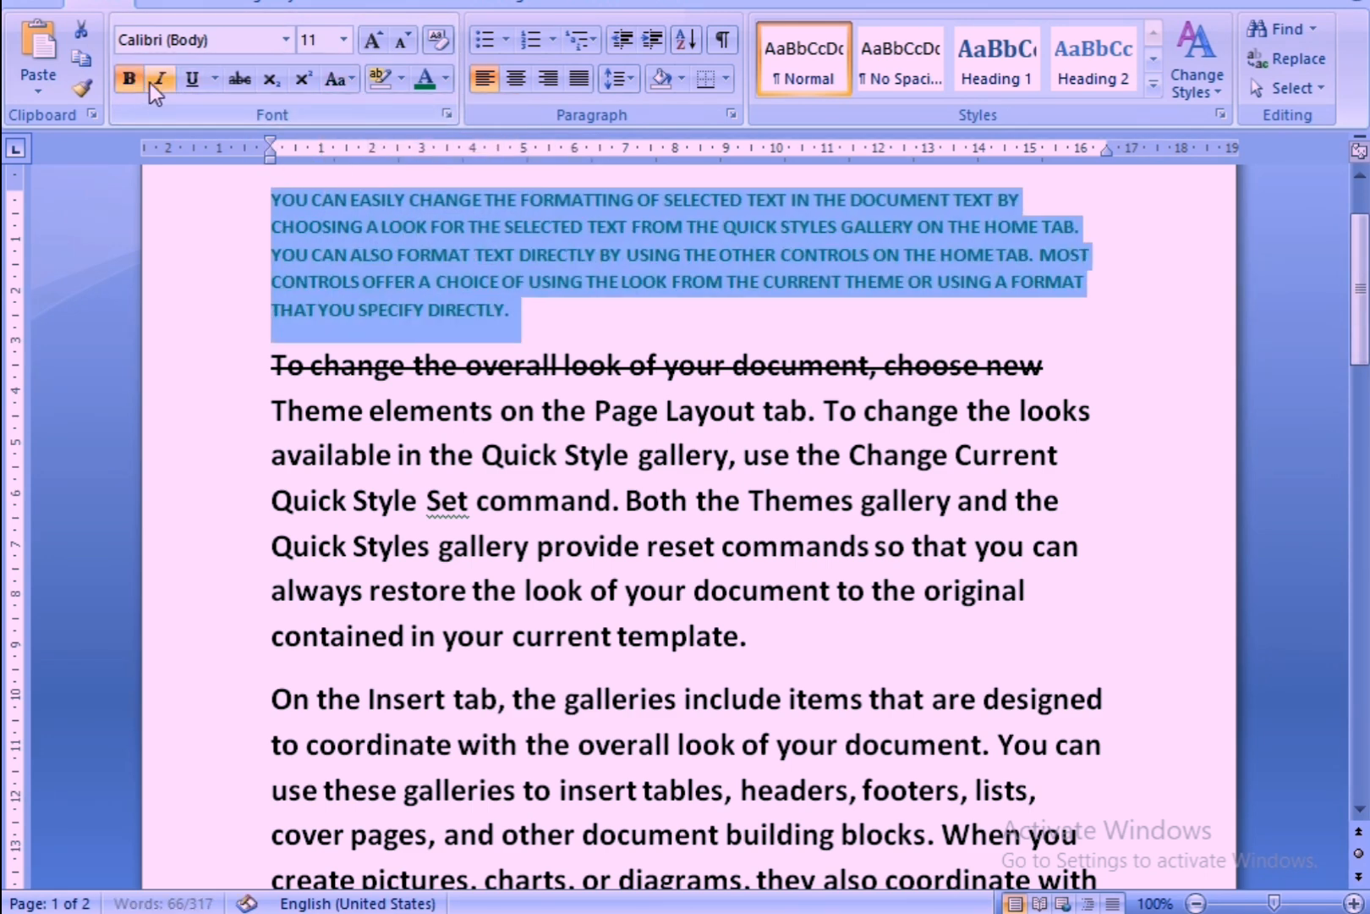
left_click(620, 304)
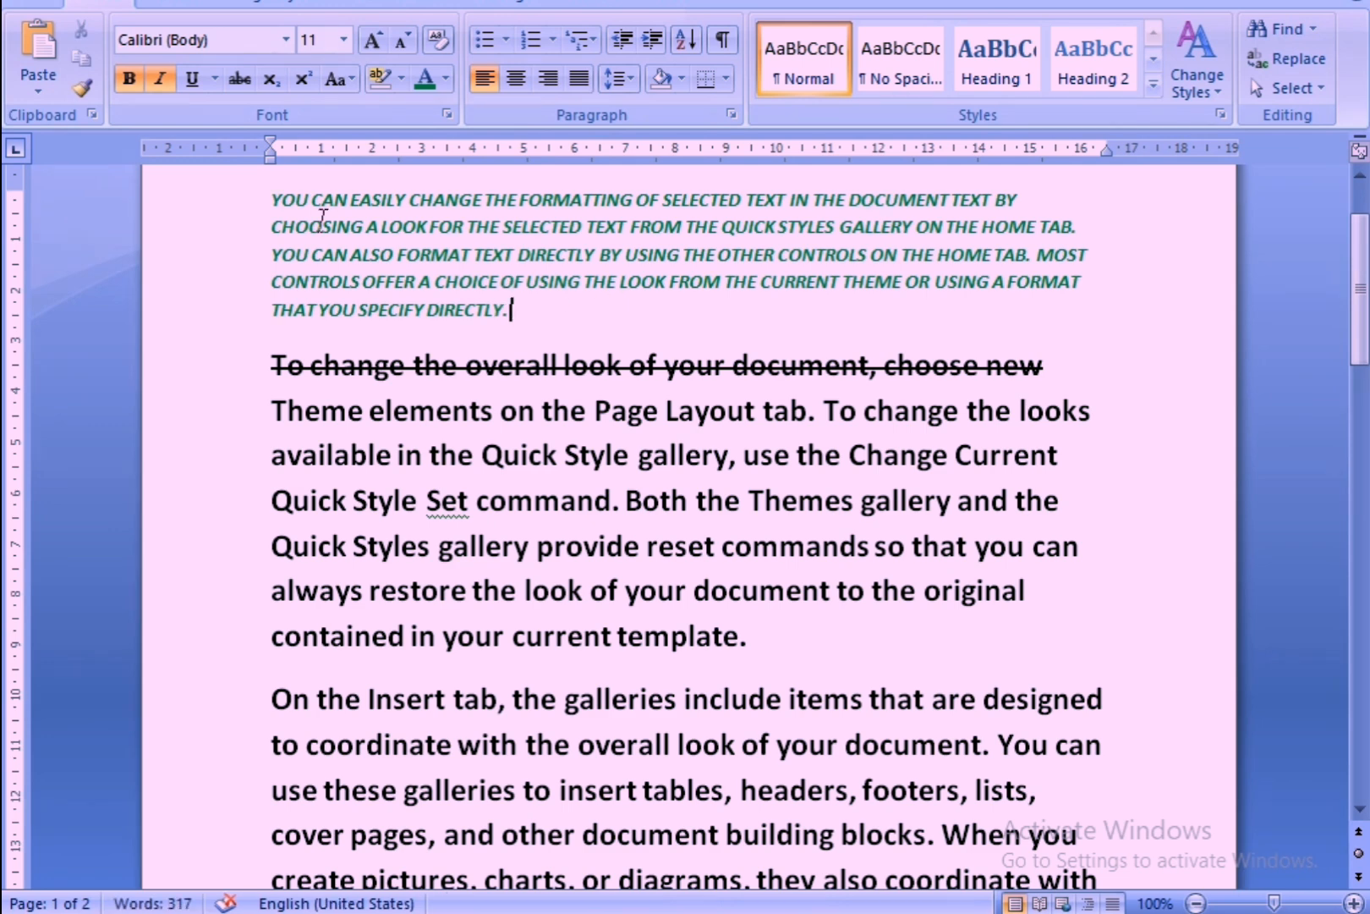
left_click_drag(267, 197, 558, 309)
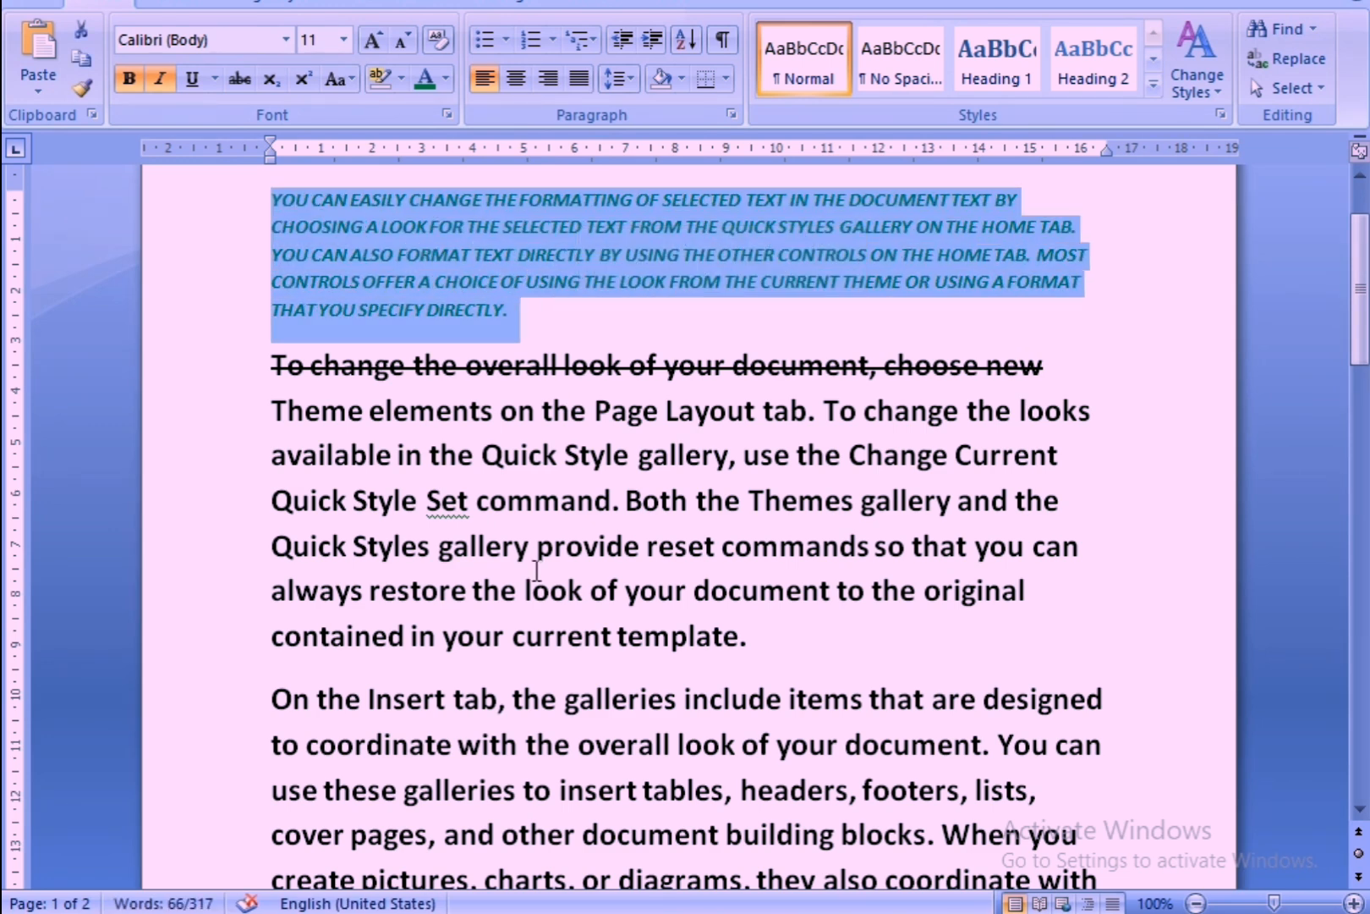
scroll(537, 567, "down", 1)
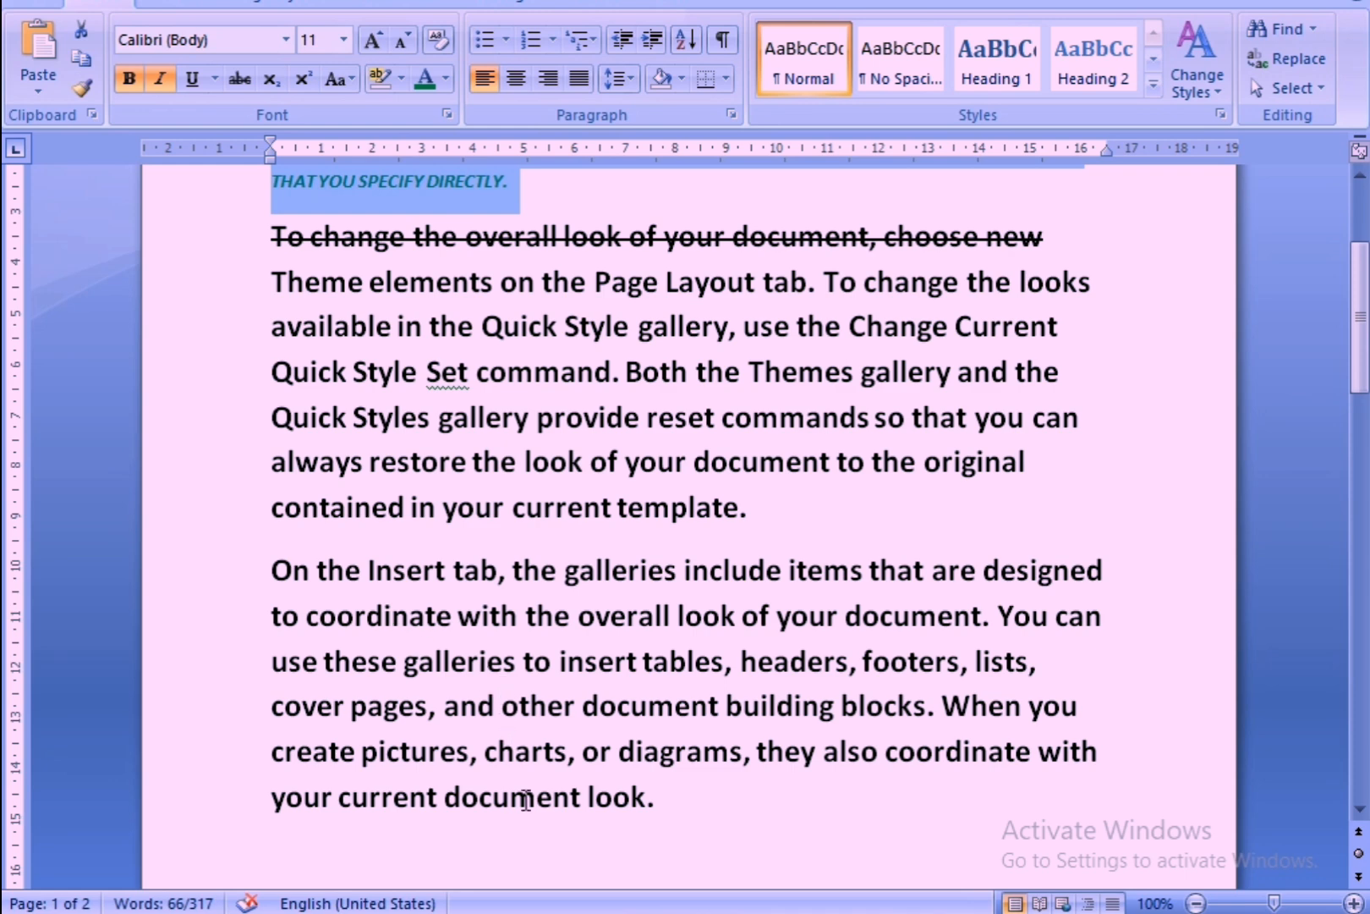
left_click(694, 813)
scroll(602, 700, "up", 1)
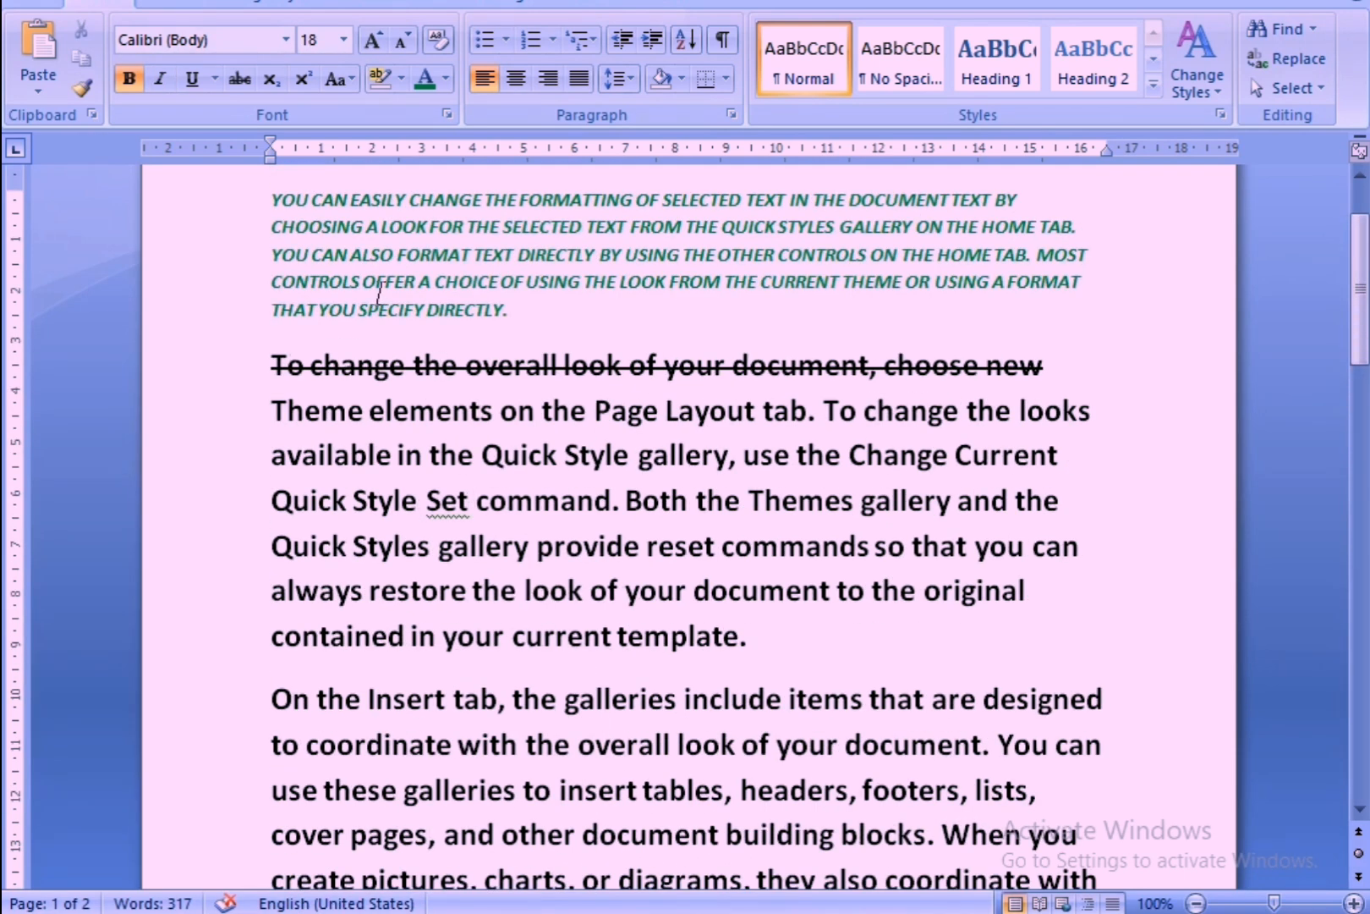
left_click(573, 338)
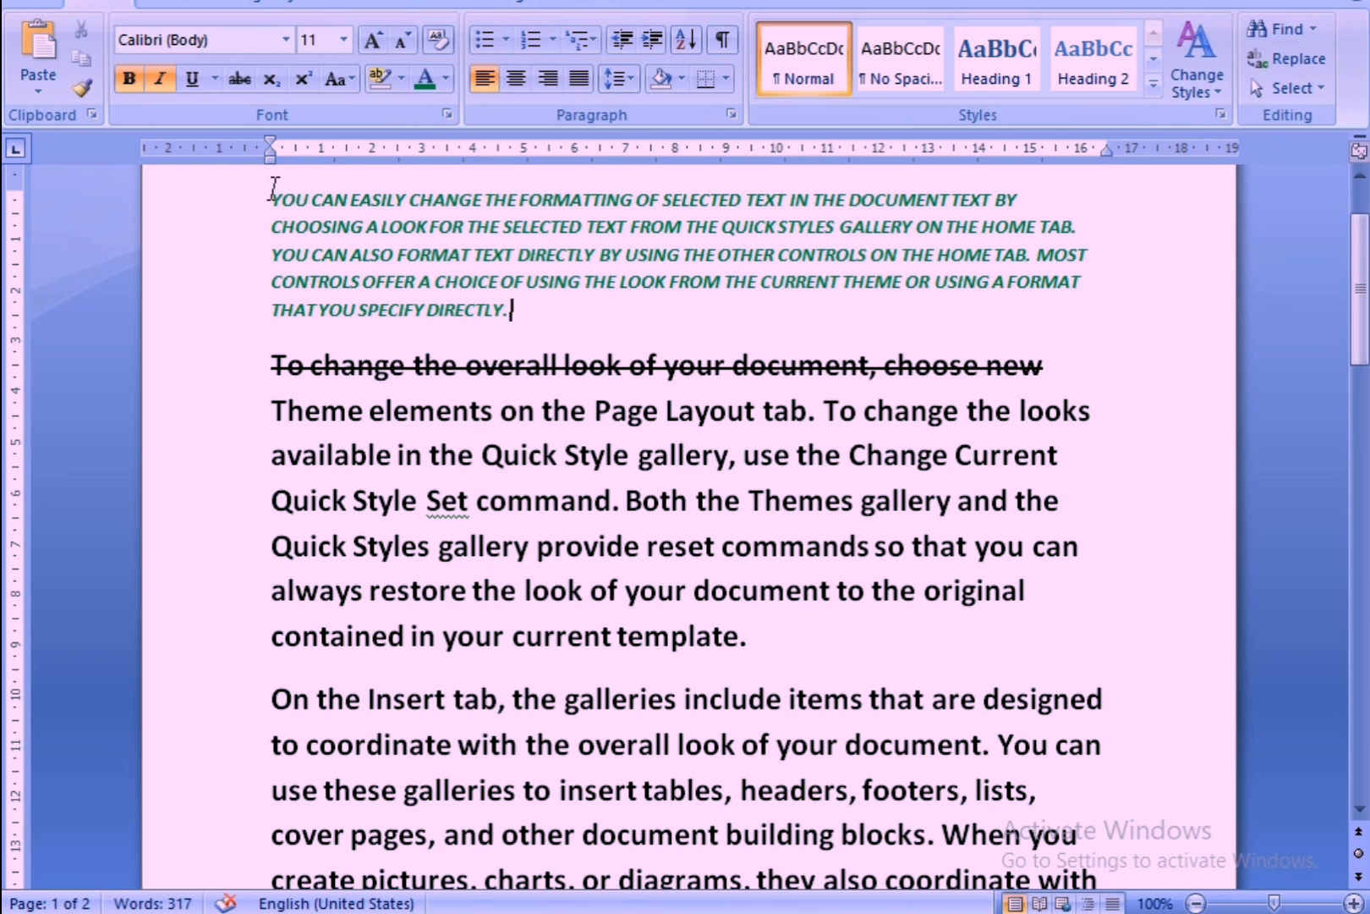
Copy the first paragraph's formatting onto the third paragraph, "On the Insert tab...", with Format Painter and compare the two paragraphs.
left_click_drag(271, 200, 562, 306)
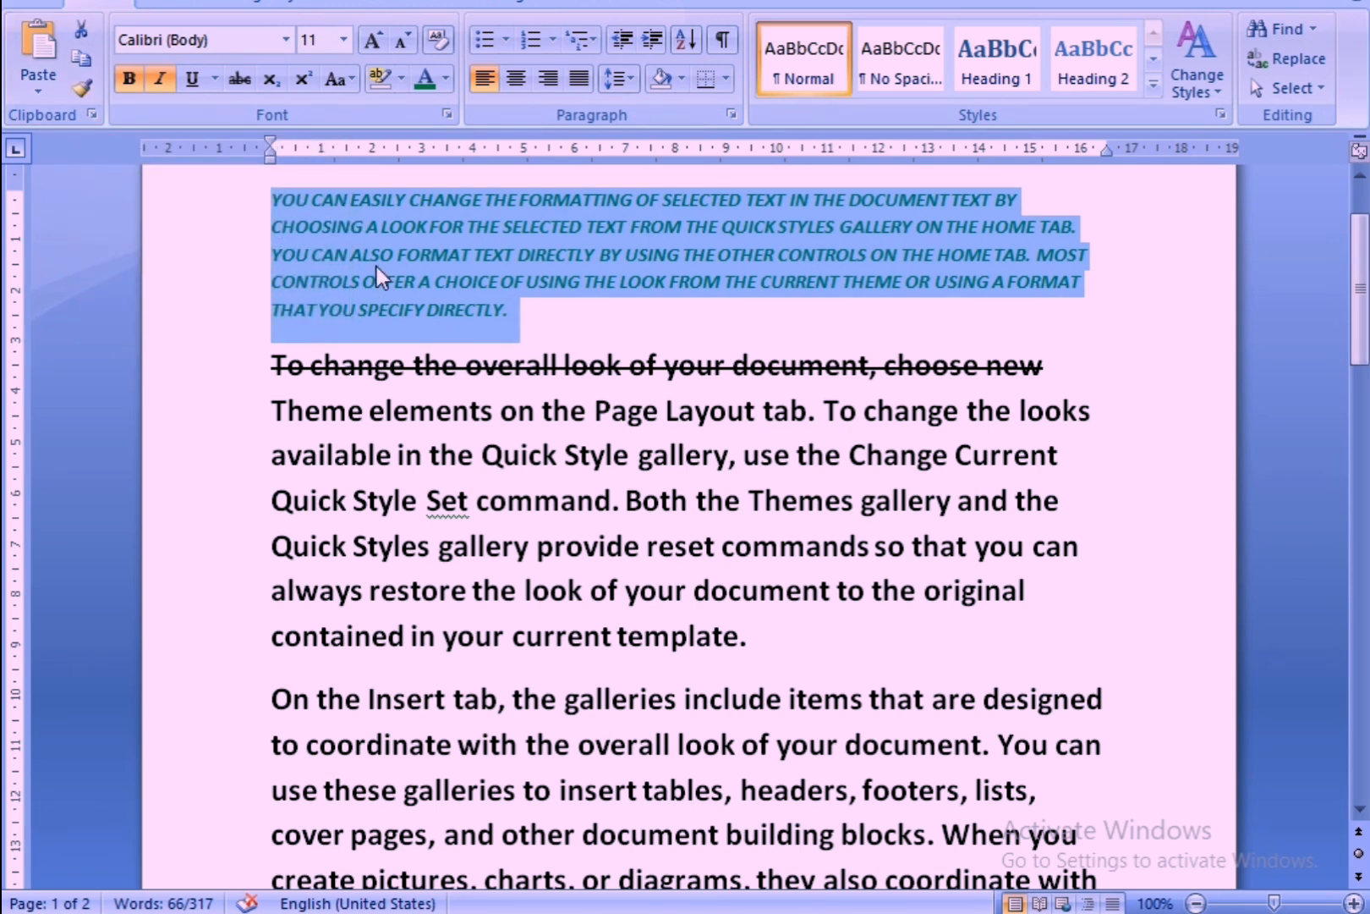
left_click(80, 86)
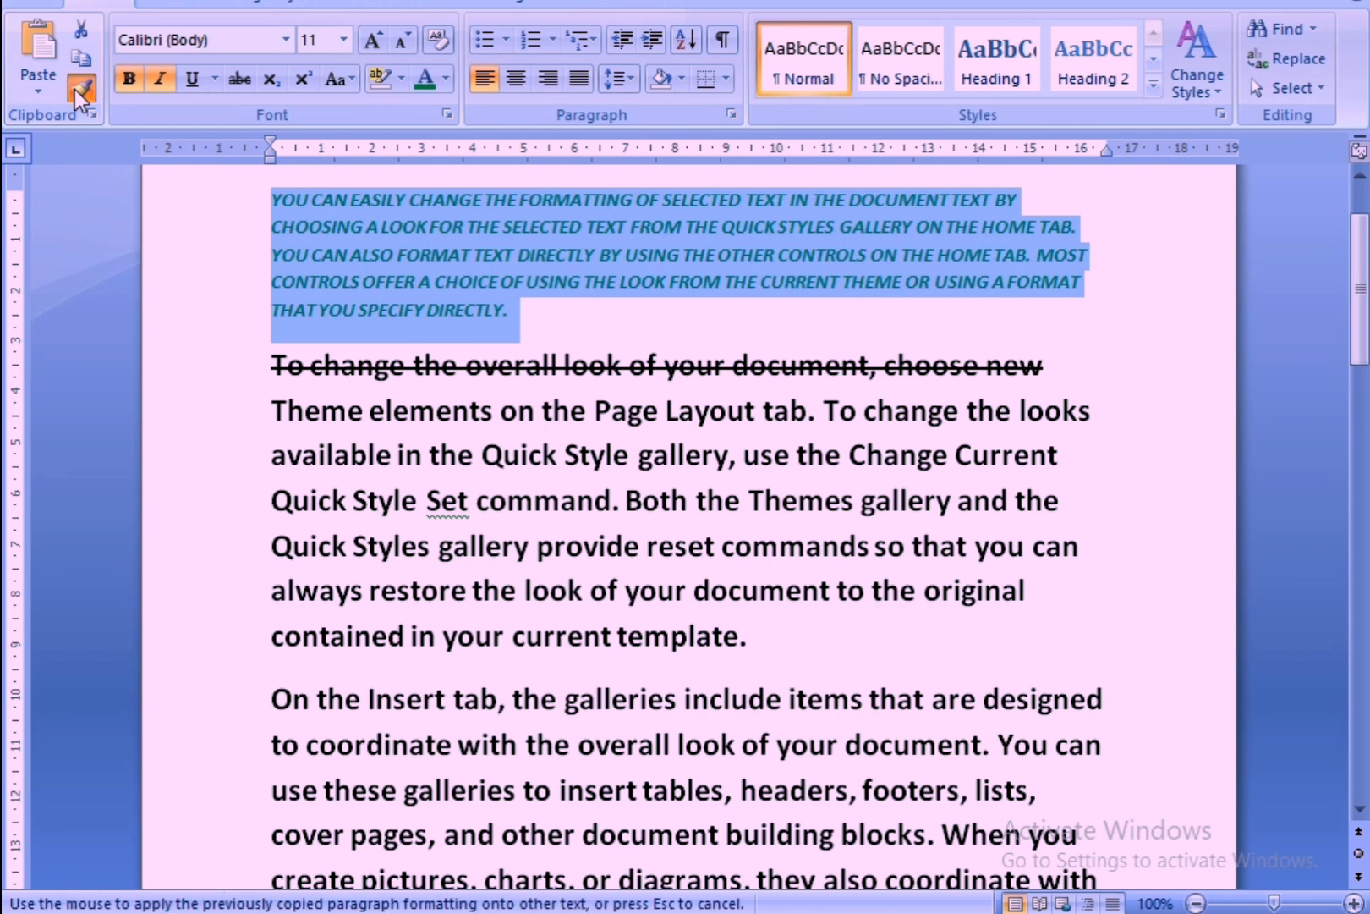
scroll(315, 505, "down", 2)
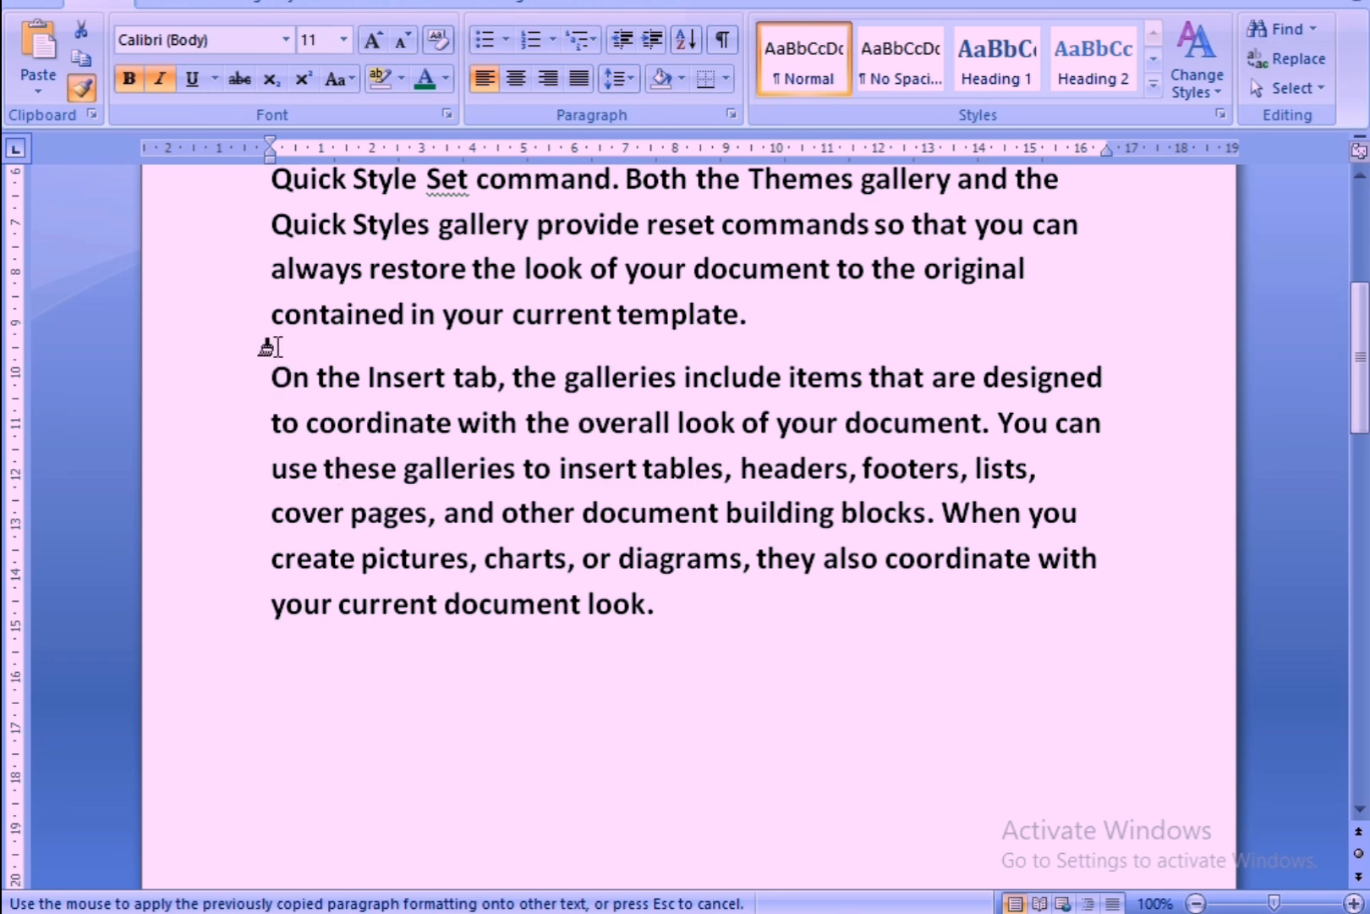
left_click_drag(279, 364, 766, 673)
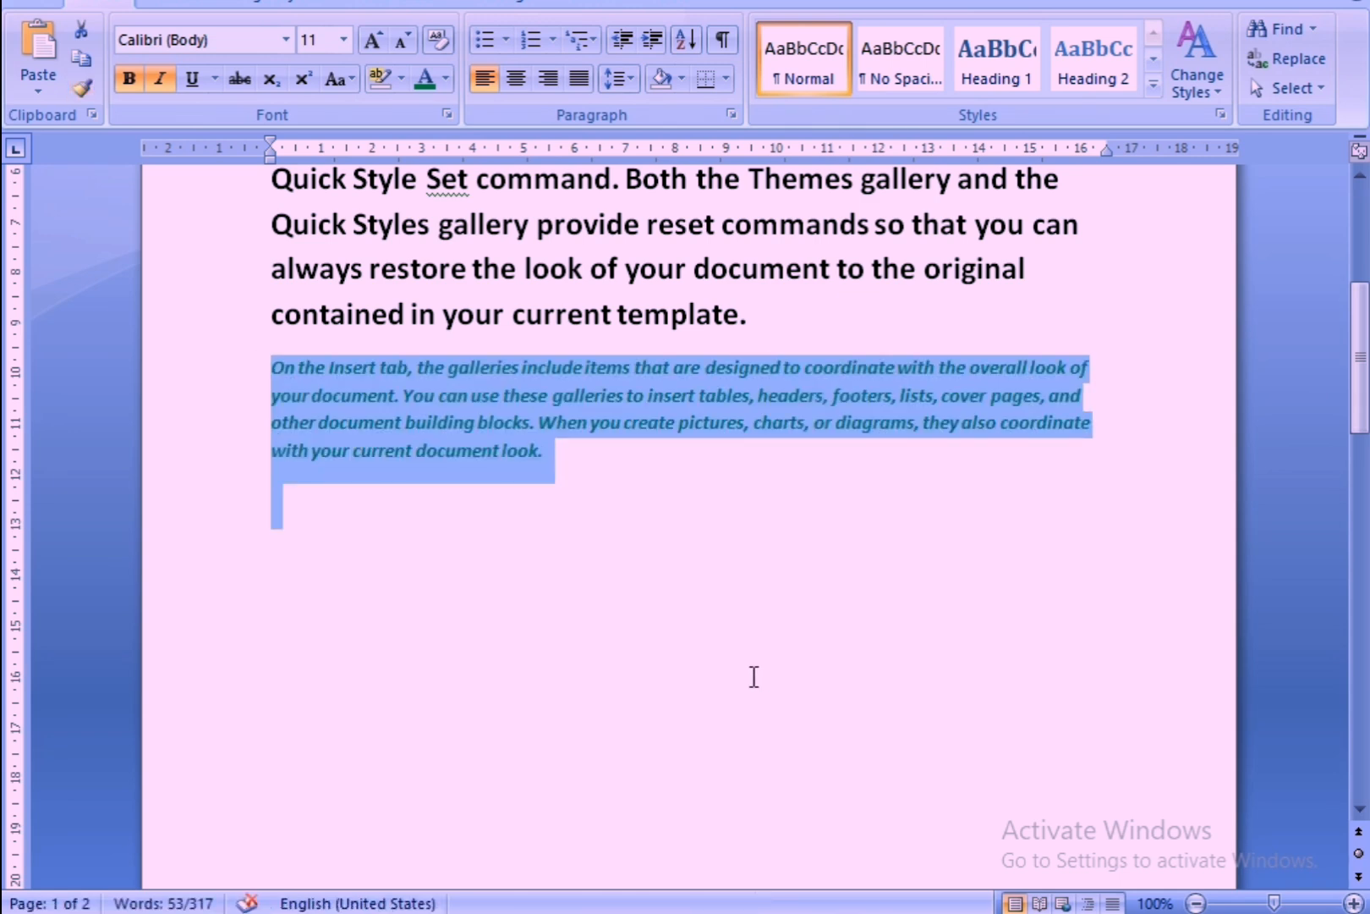
left_click(749, 677)
scroll(749, 676, "up", 9)
scroll(700, 602, "down", 8)
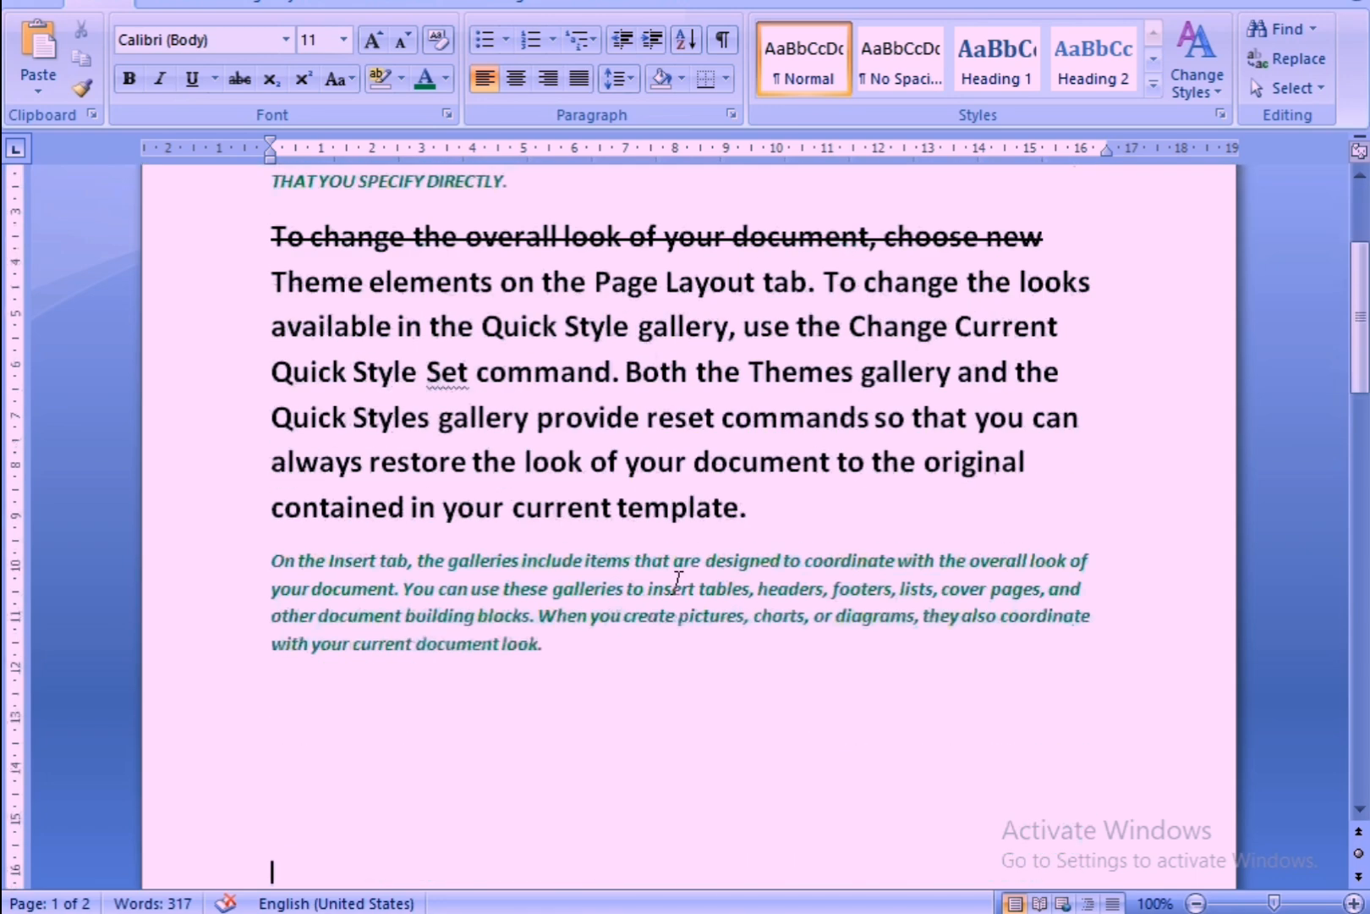
scroll(676, 582, "up", 8)
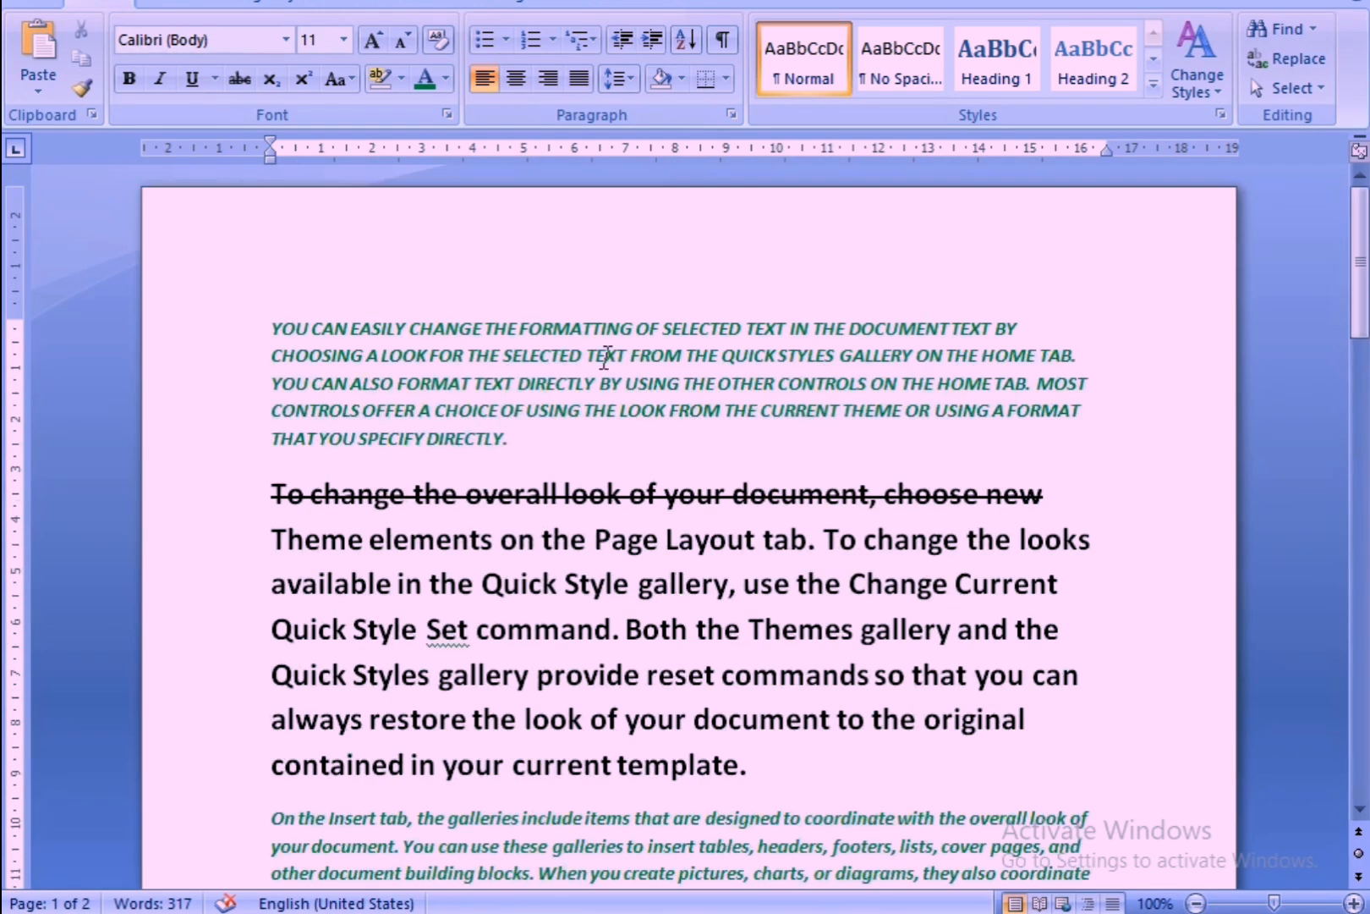
scroll(596, 355, "down", 9)
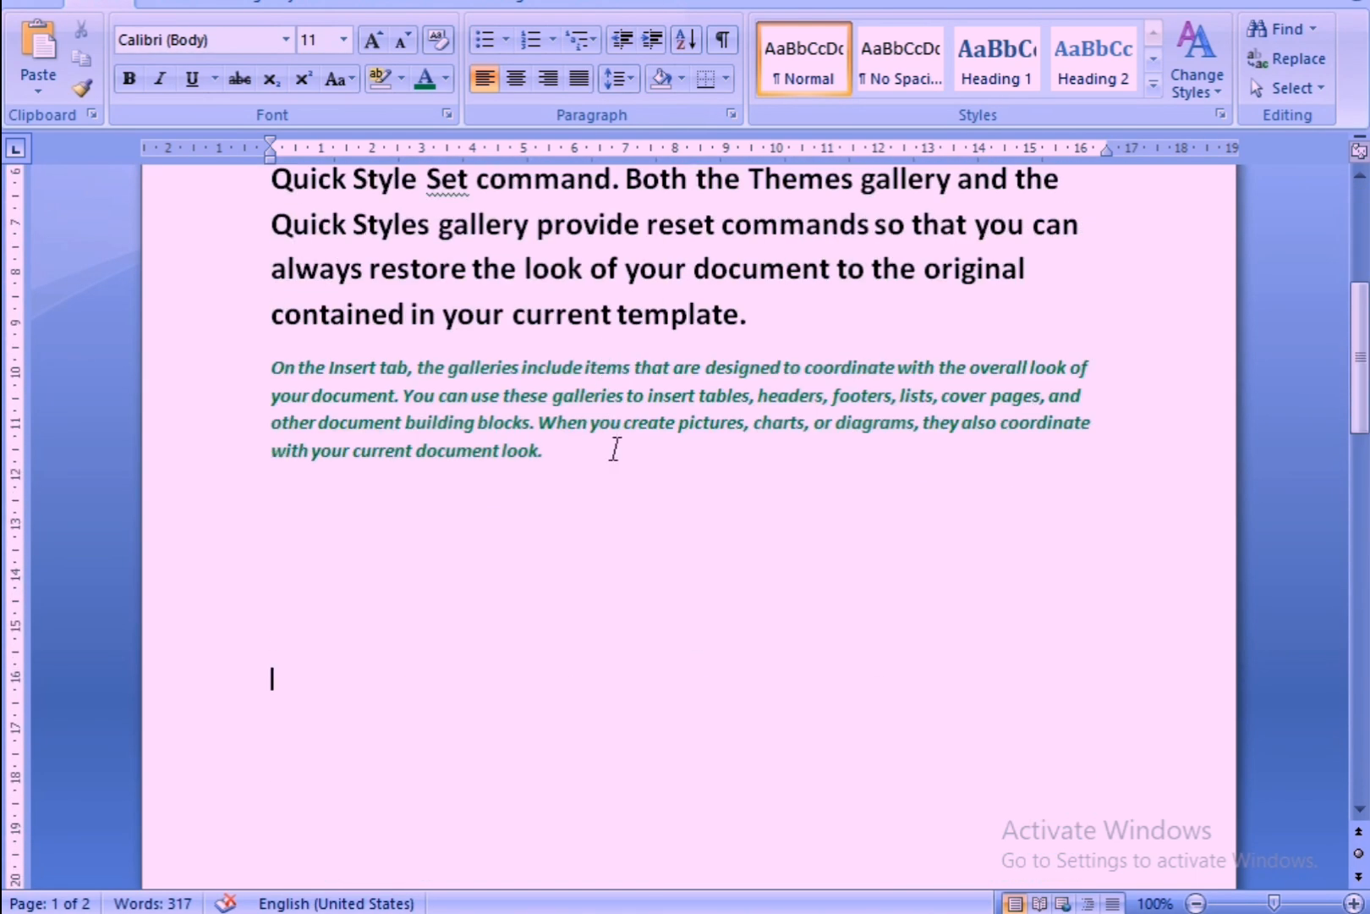
Use Format Painter to copy the third paragraph's formatting onto the second paragraph from "Theme elements" onward, and deselect the text.
left_click(612, 451)
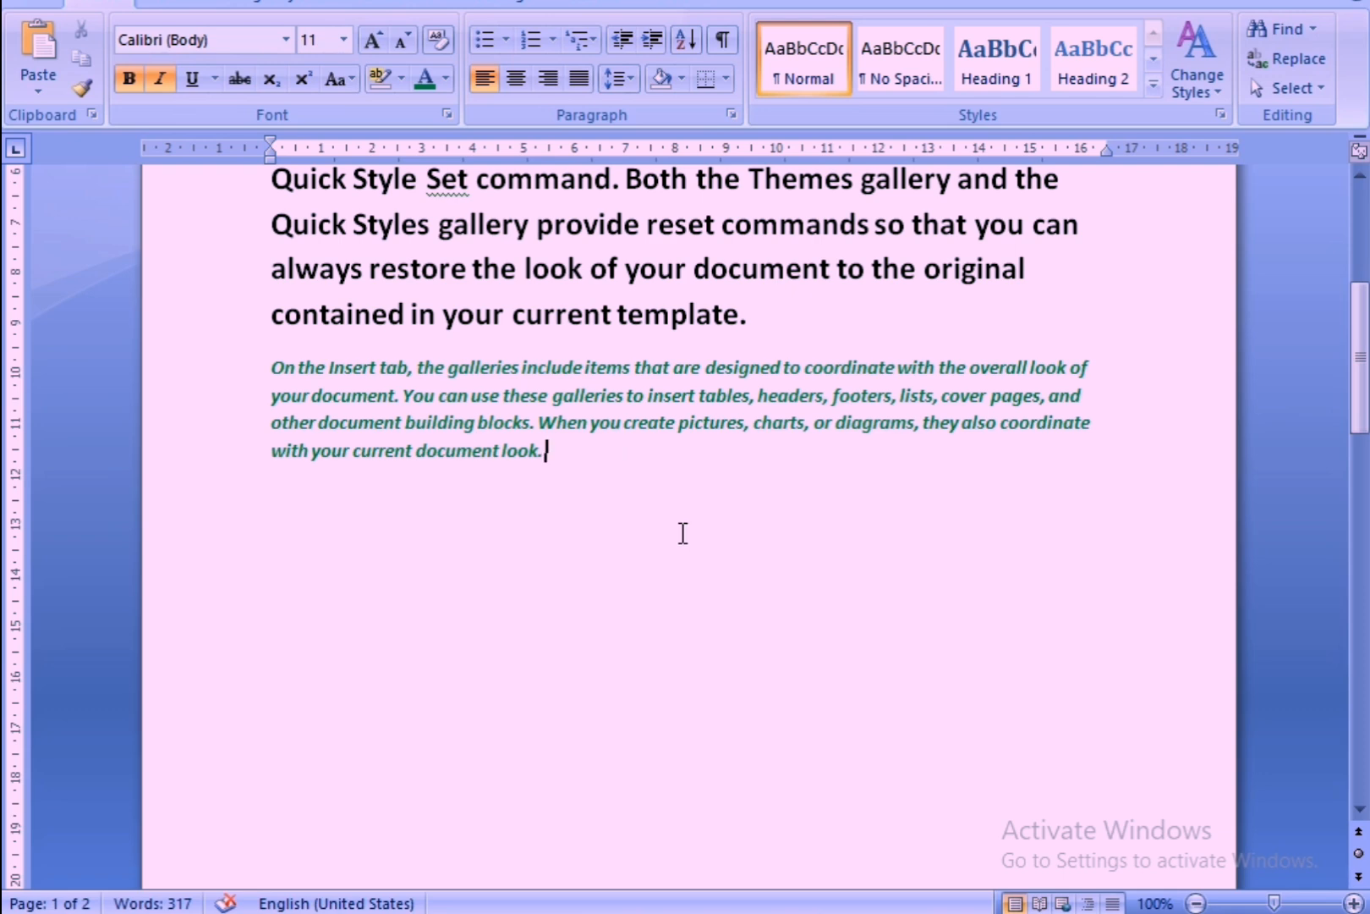
scroll(677, 535, "up", 4)
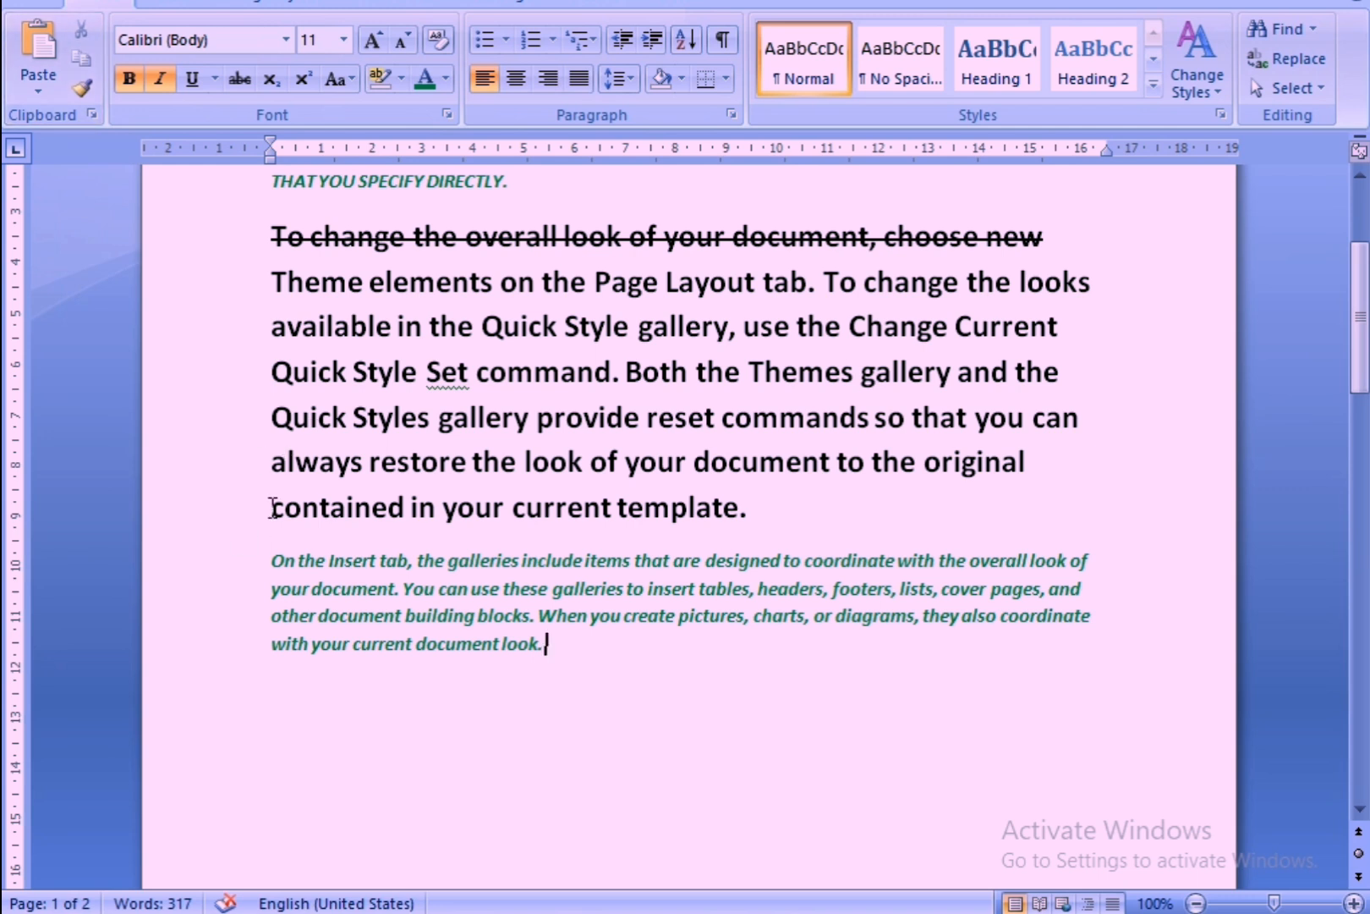
left_click_drag(266, 560, 499, 757)
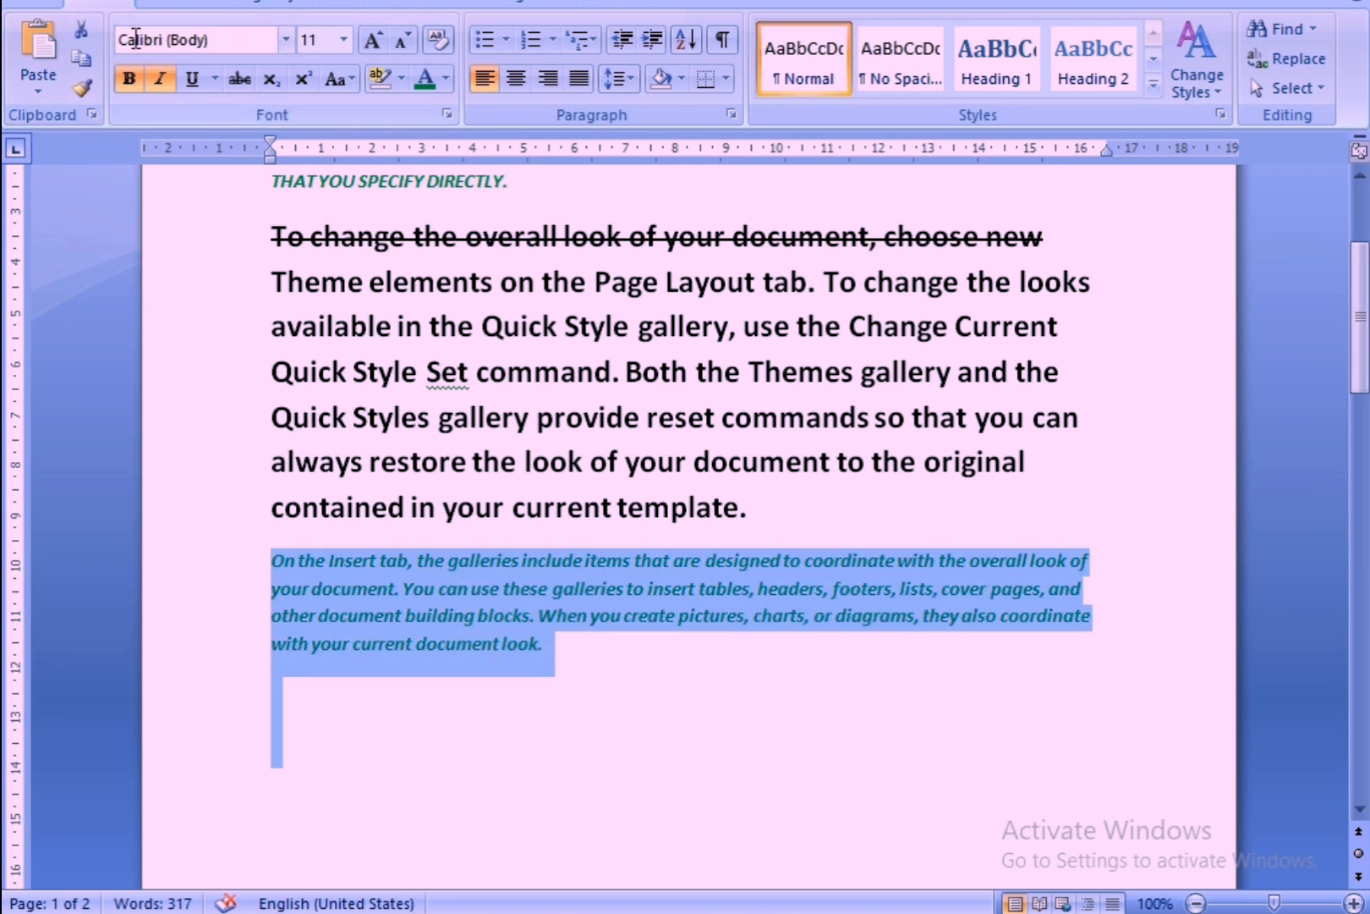
left_click(83, 86)
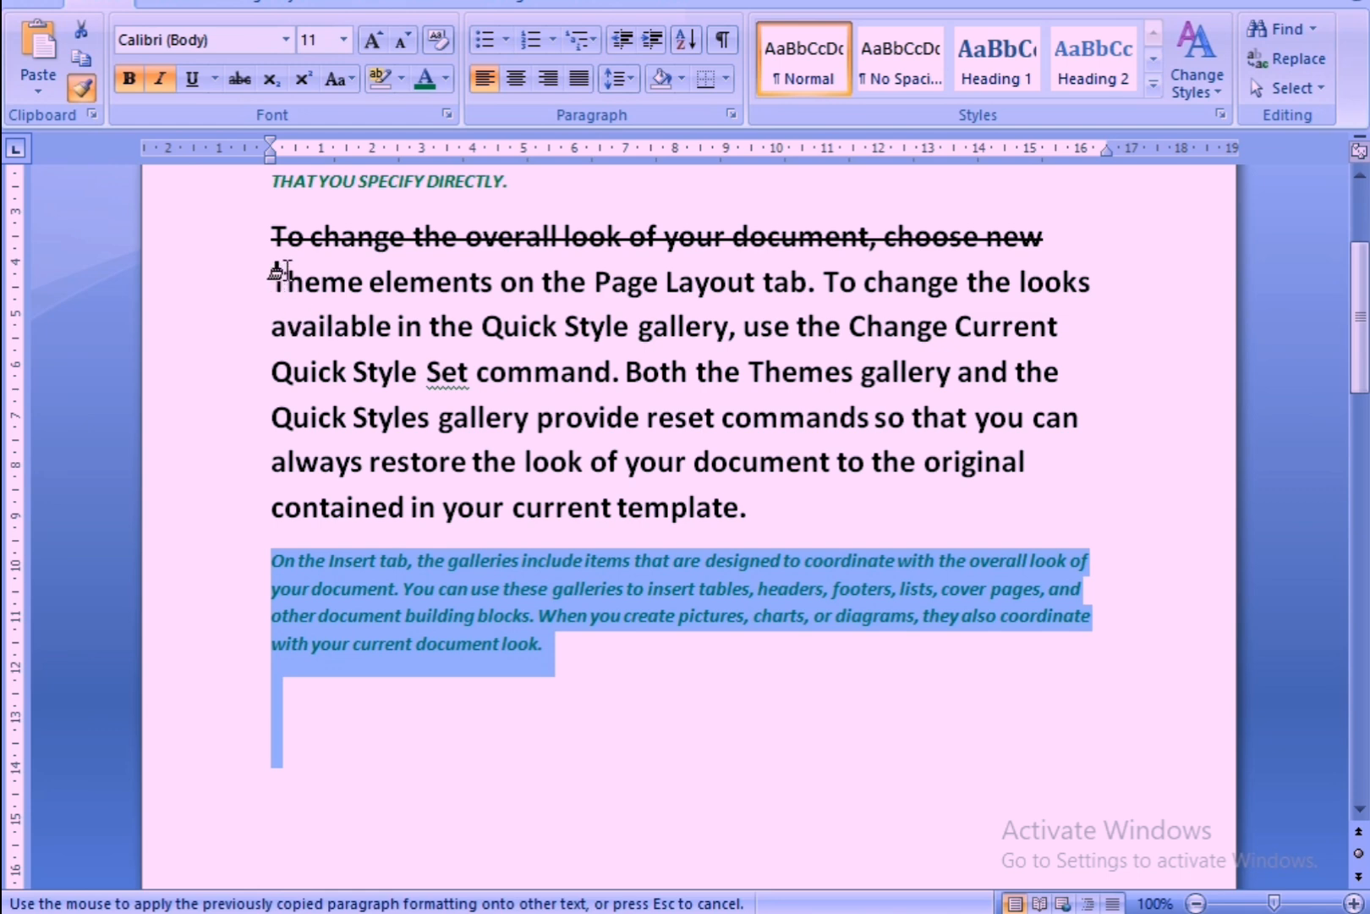
mouse_move(273, 279)
left_mouse_down()
mouse_move(306, 315)
mouse_move(791, 551)
left_mouse_up()
scroll(686, 524, "up", 2)
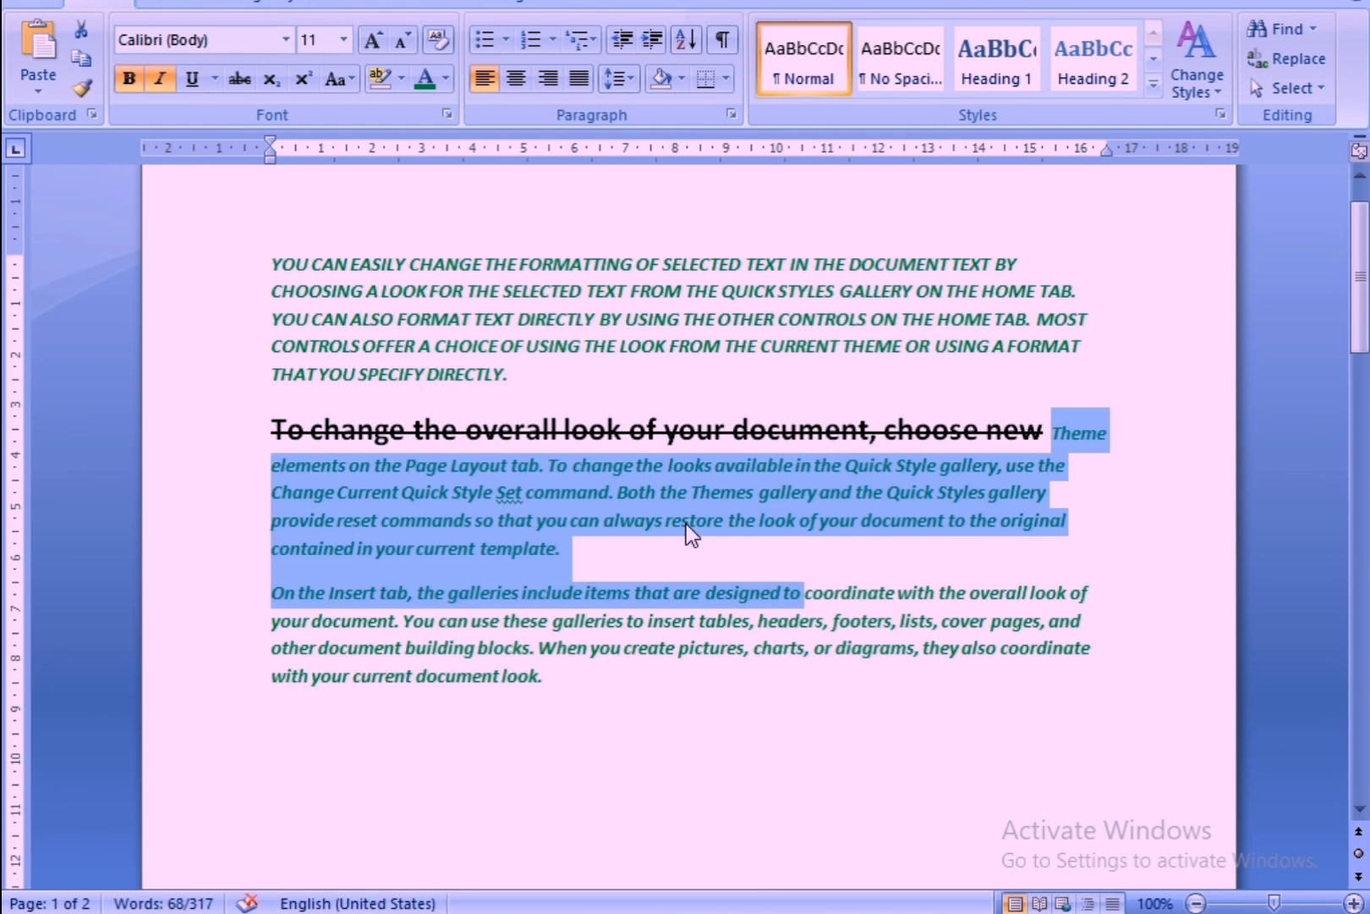
left_click(757, 529)
left_click(748, 559)
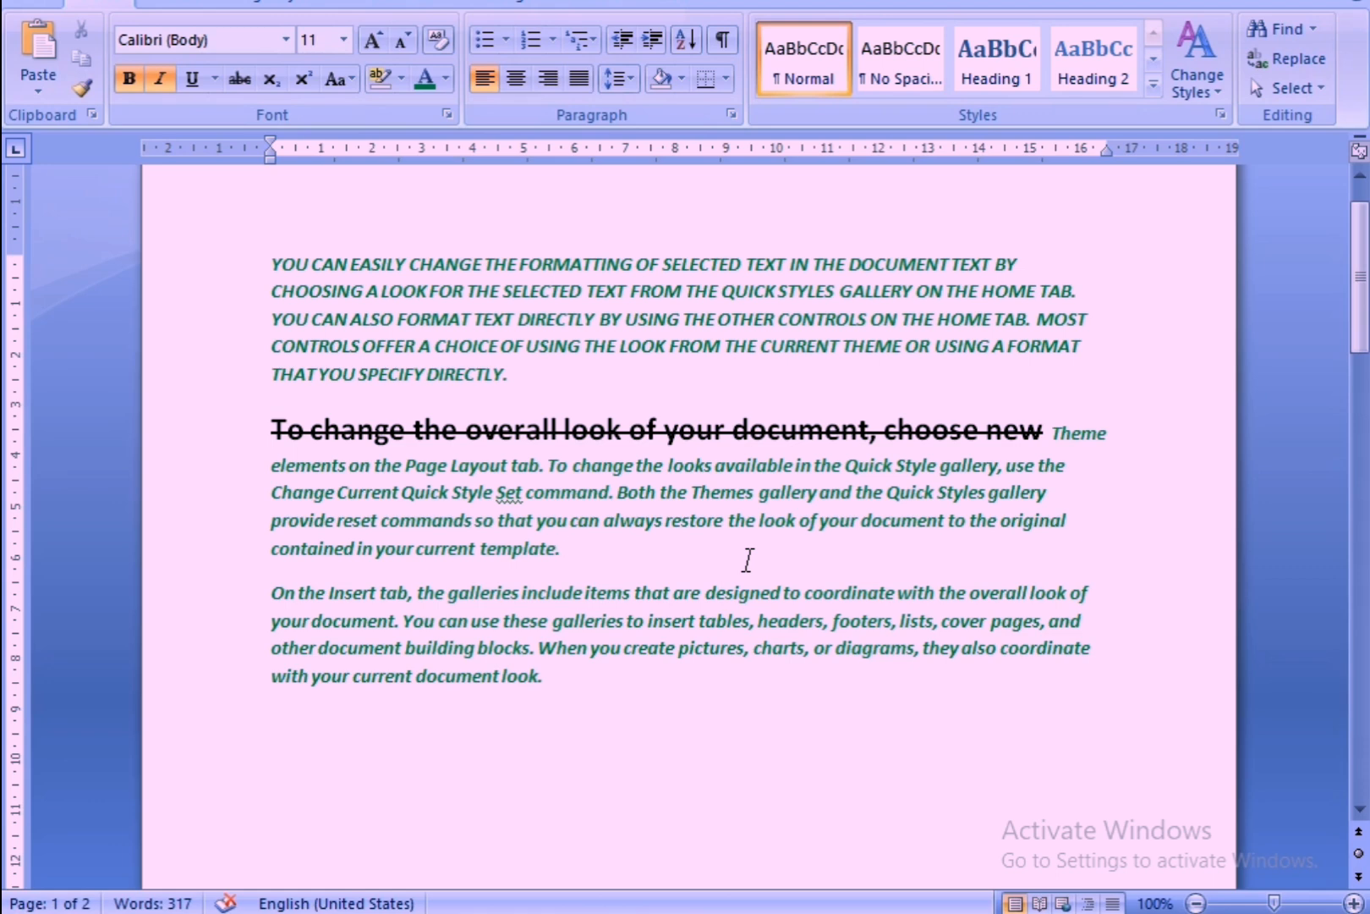
scroll(744, 559, "up", 1)
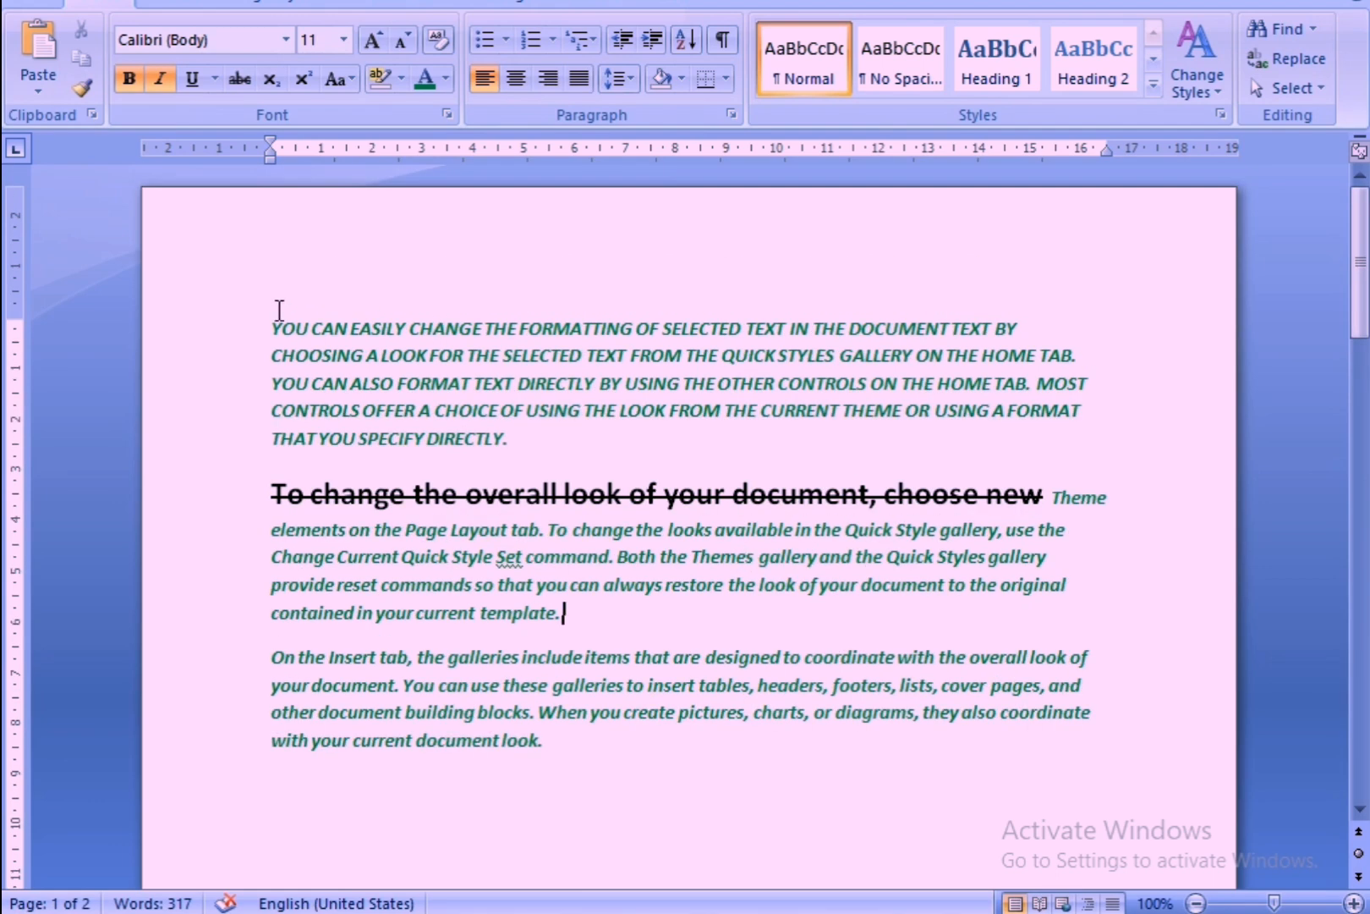
left_click_drag(260, 315, 562, 495)
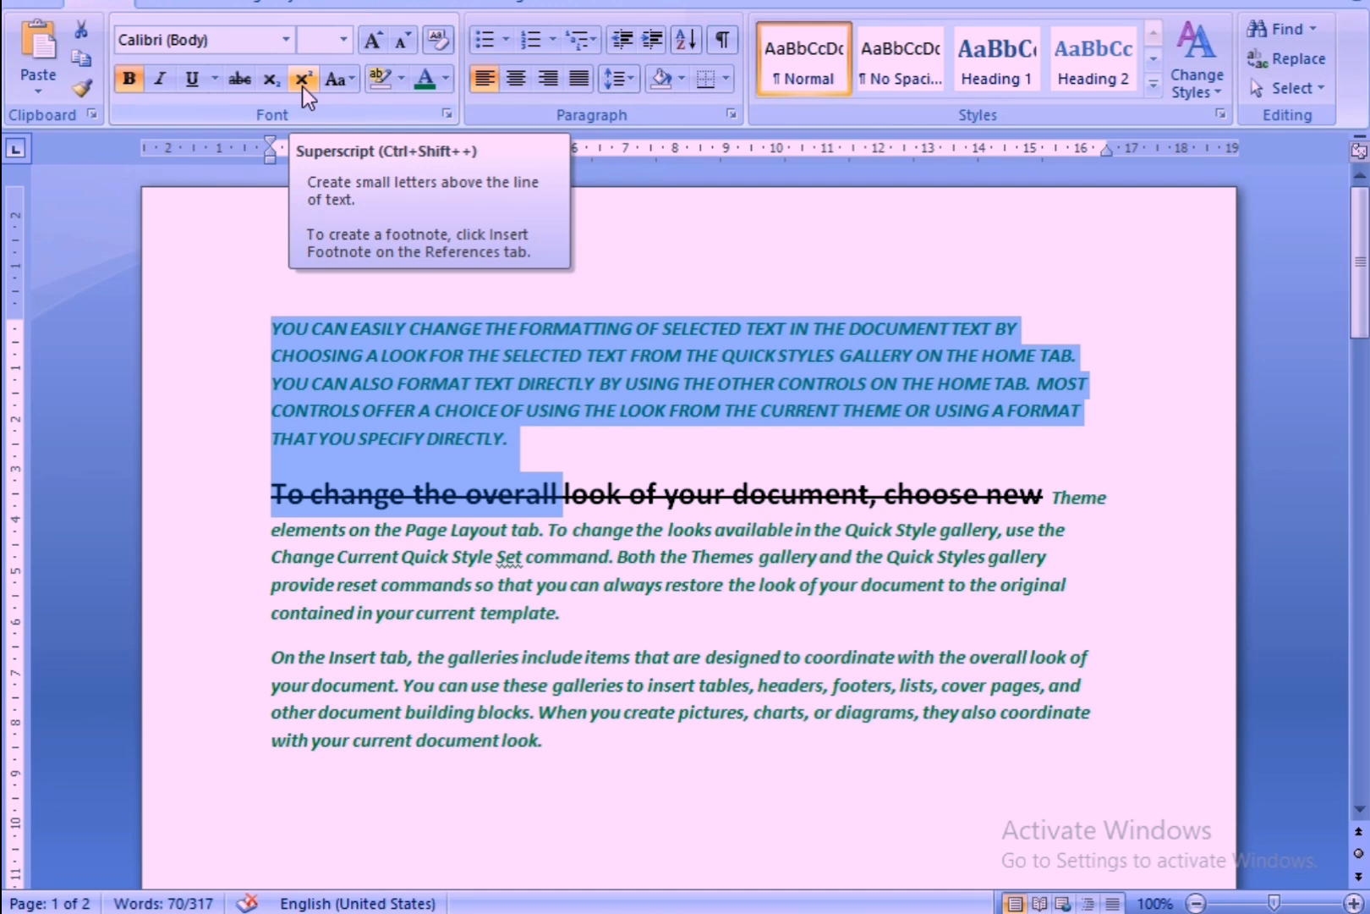
scroll(577, 657, "down", 5)
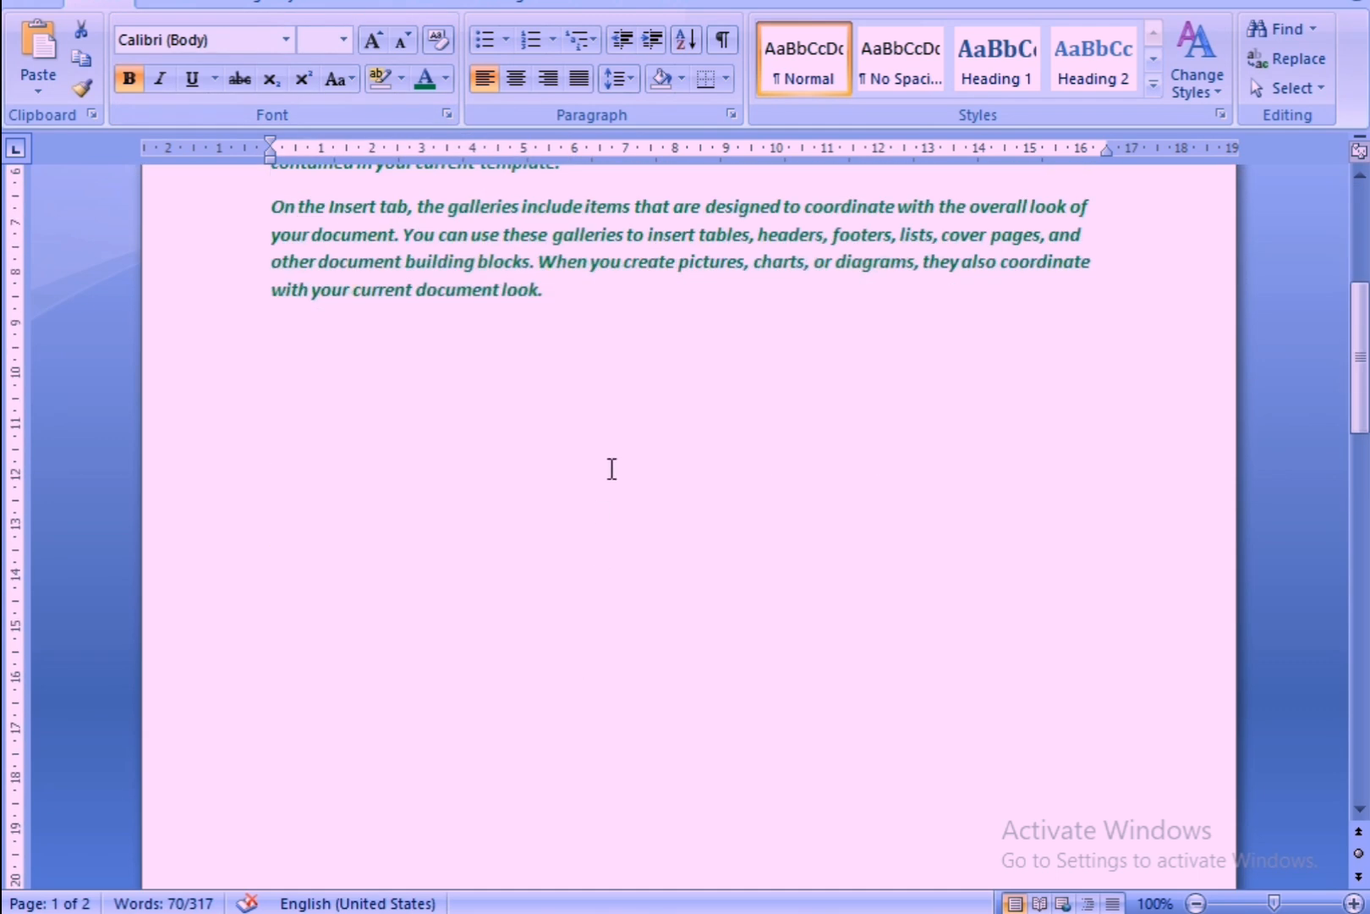
Enter the text H2o on an empty line below the third paragraph and select its 2.
left_click(613, 413)
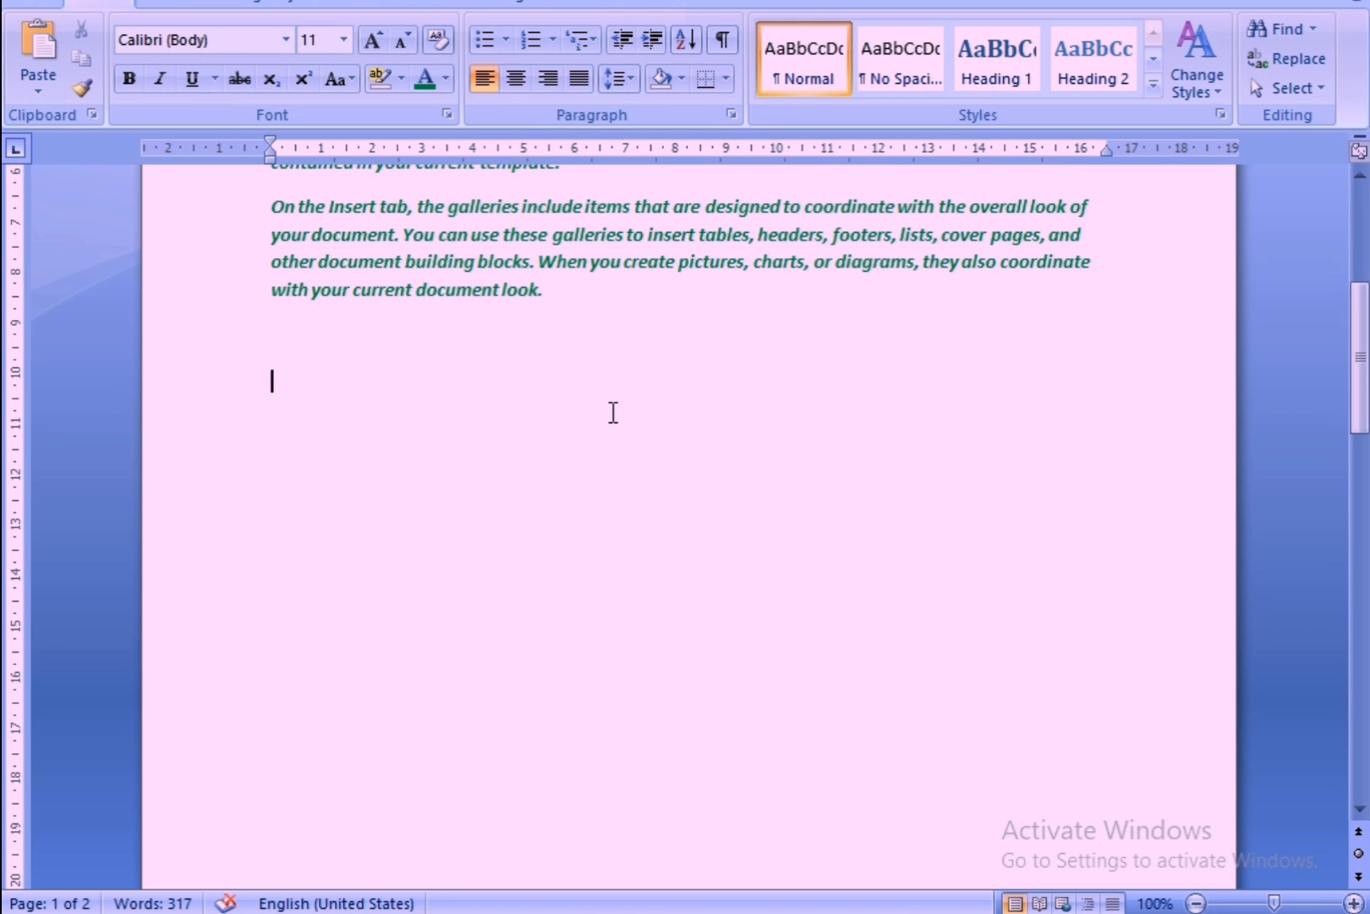
type("H2o")
left_click(318, 468)
left_click_drag(292, 381, 296, 385)
left_click(288, 384)
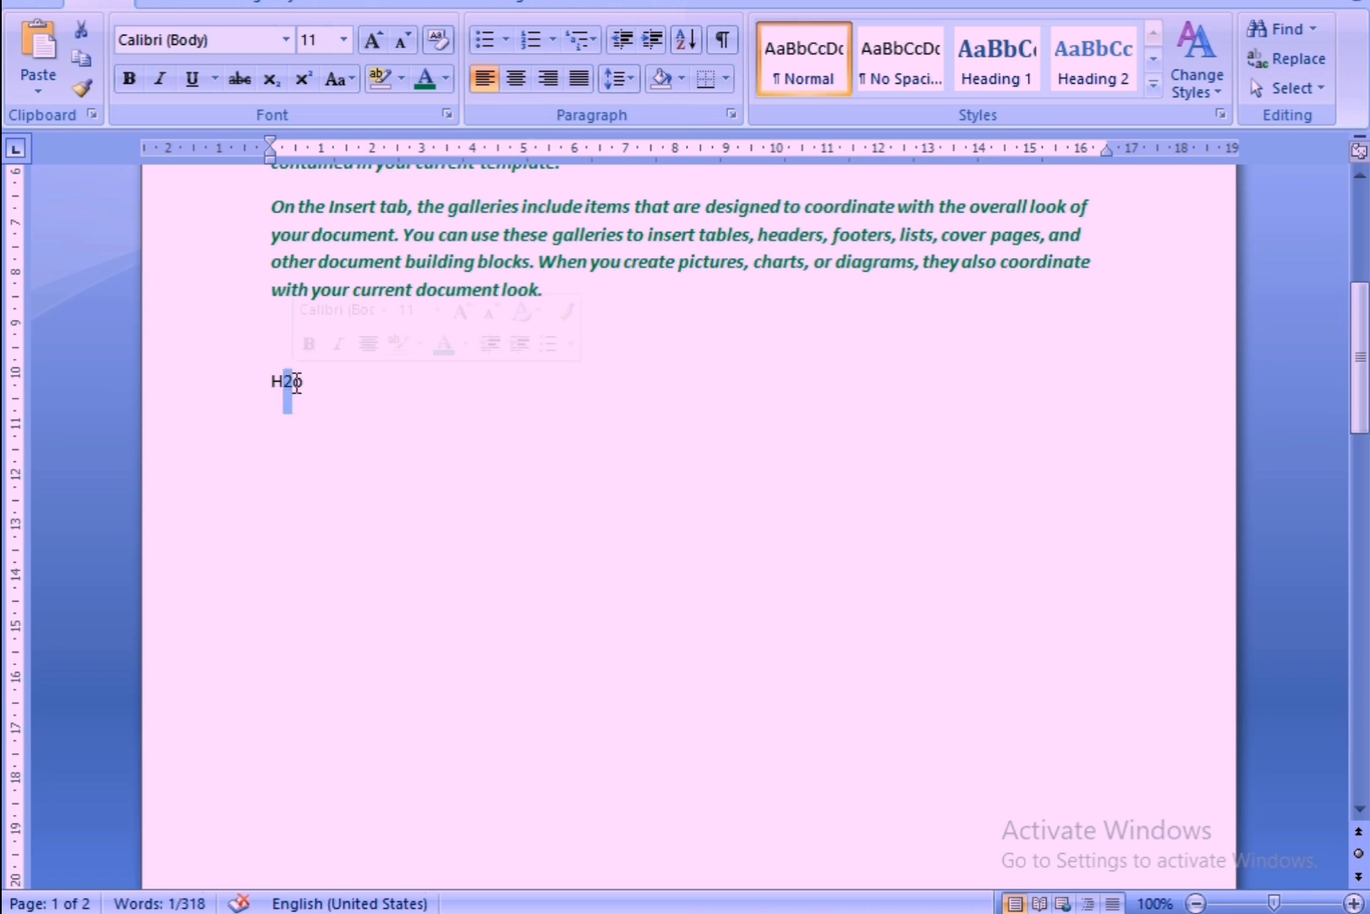
Try Subscript and Superscript on the 2 of H2o, turning each off again, and place the cursor after the text.
left_click(272, 81)
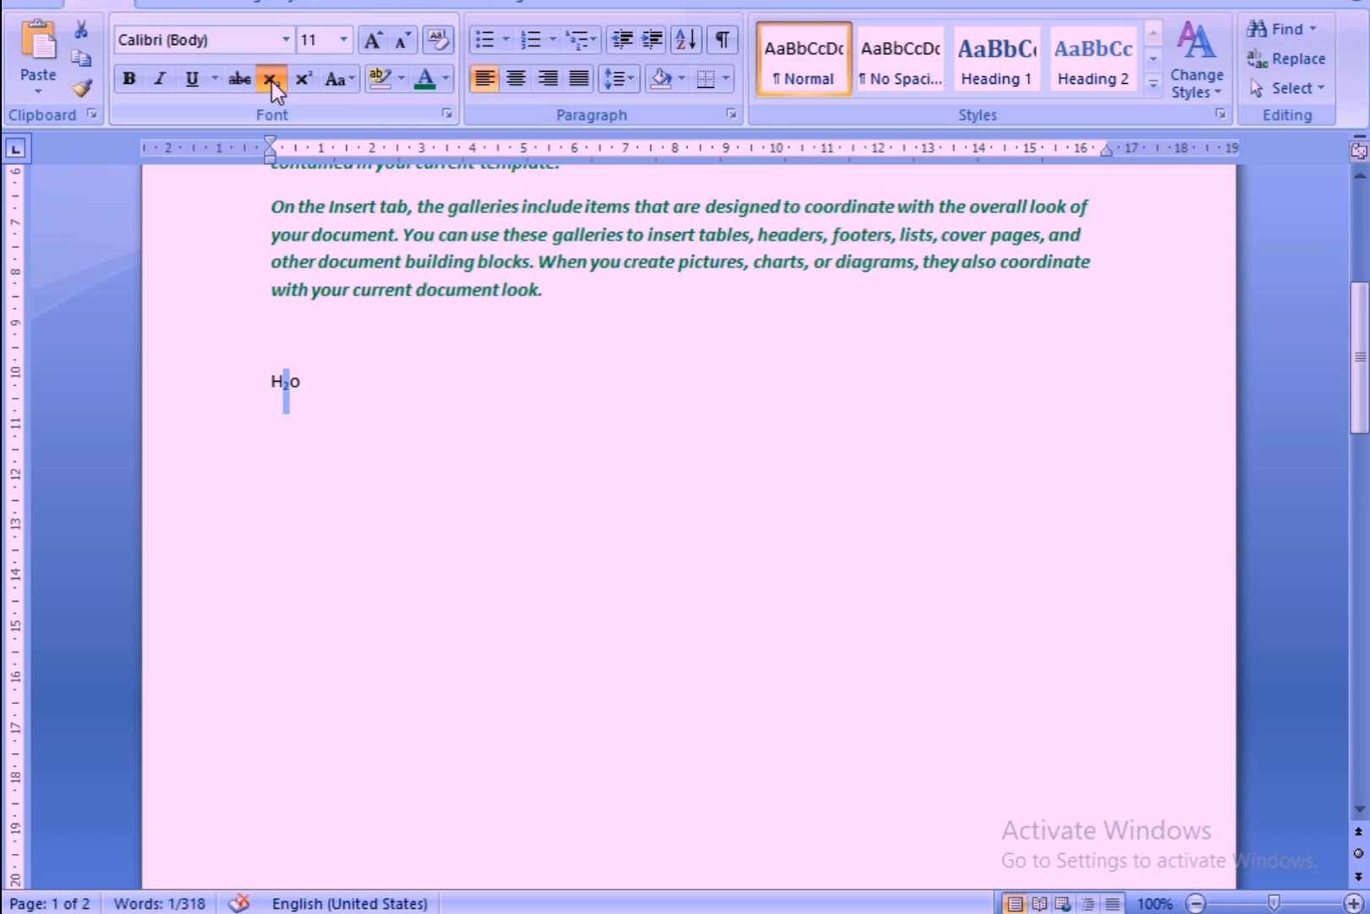
left_click(272, 79)
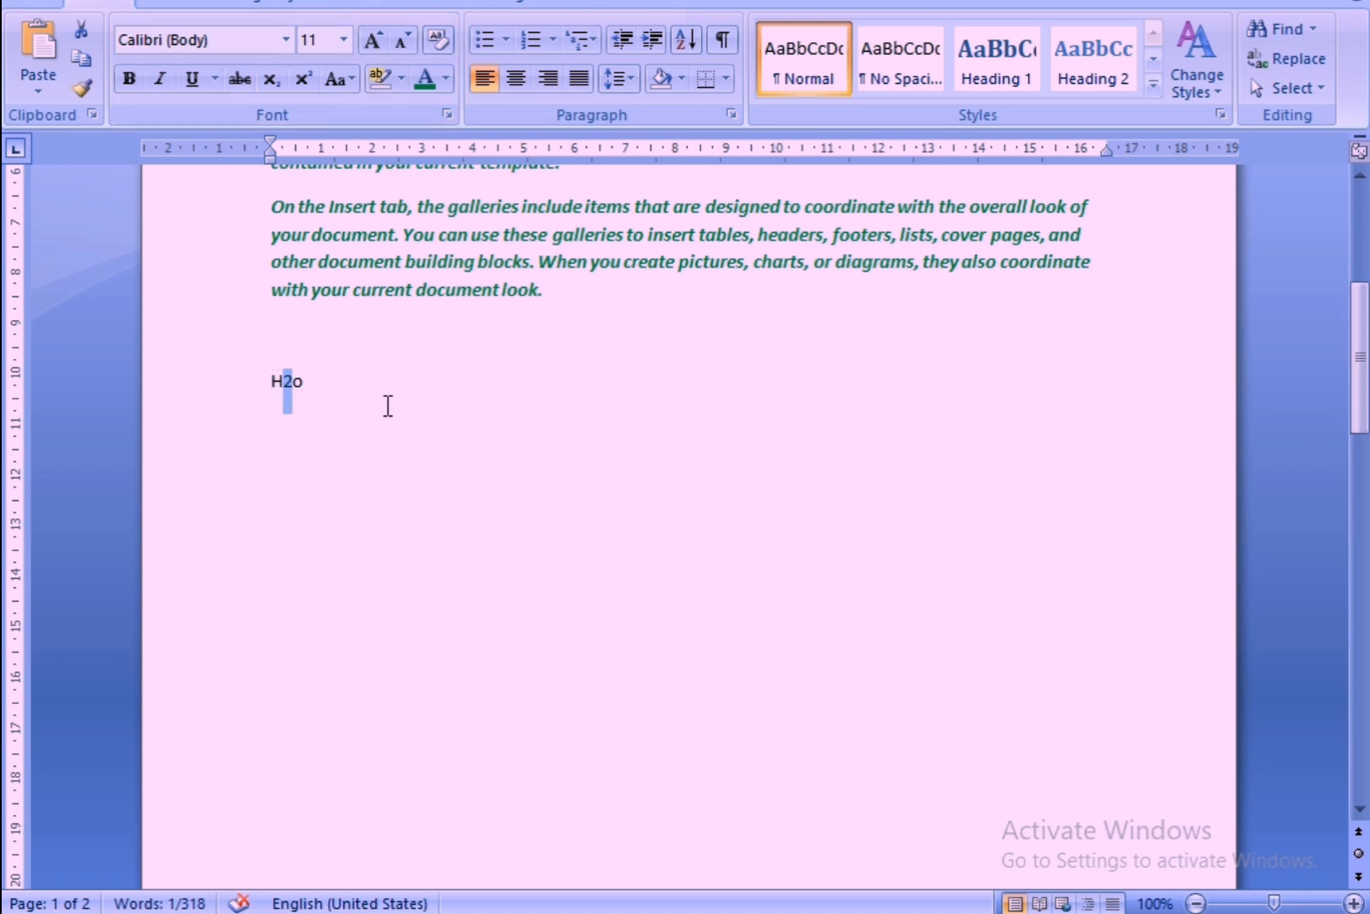
left_click(308, 80)
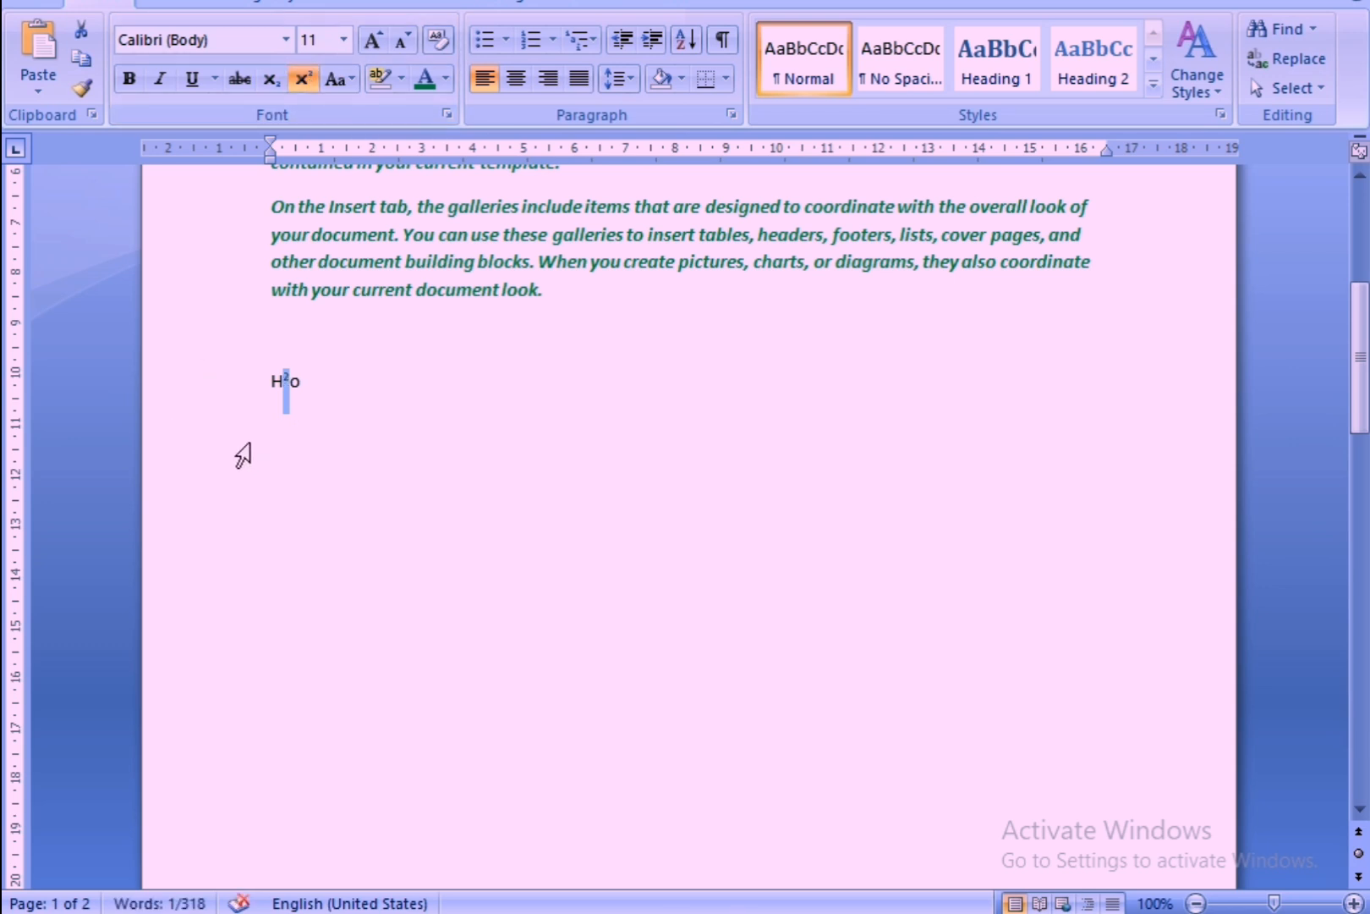
left_click(298, 76)
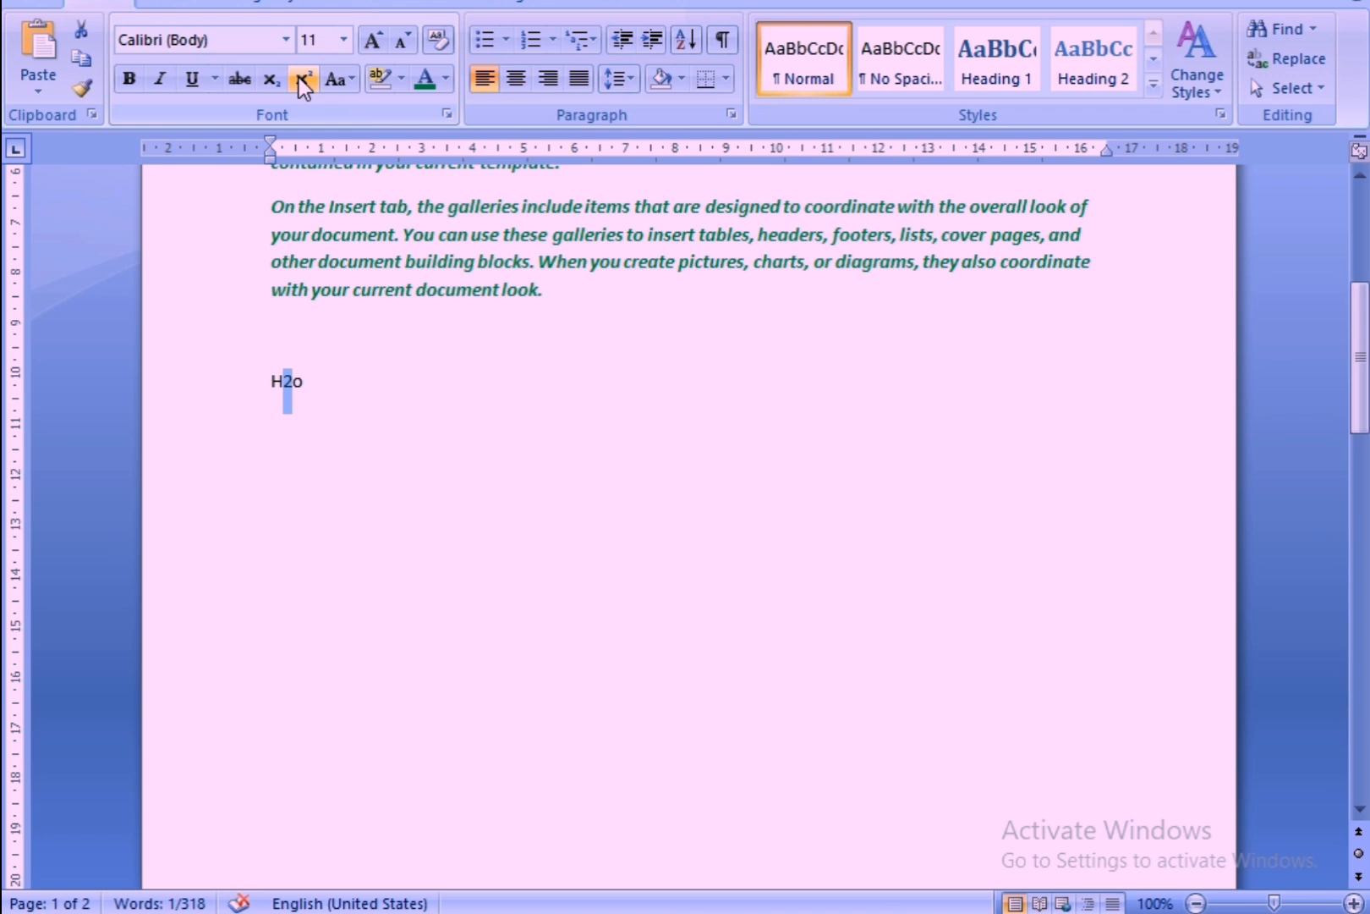
left_click(313, 387)
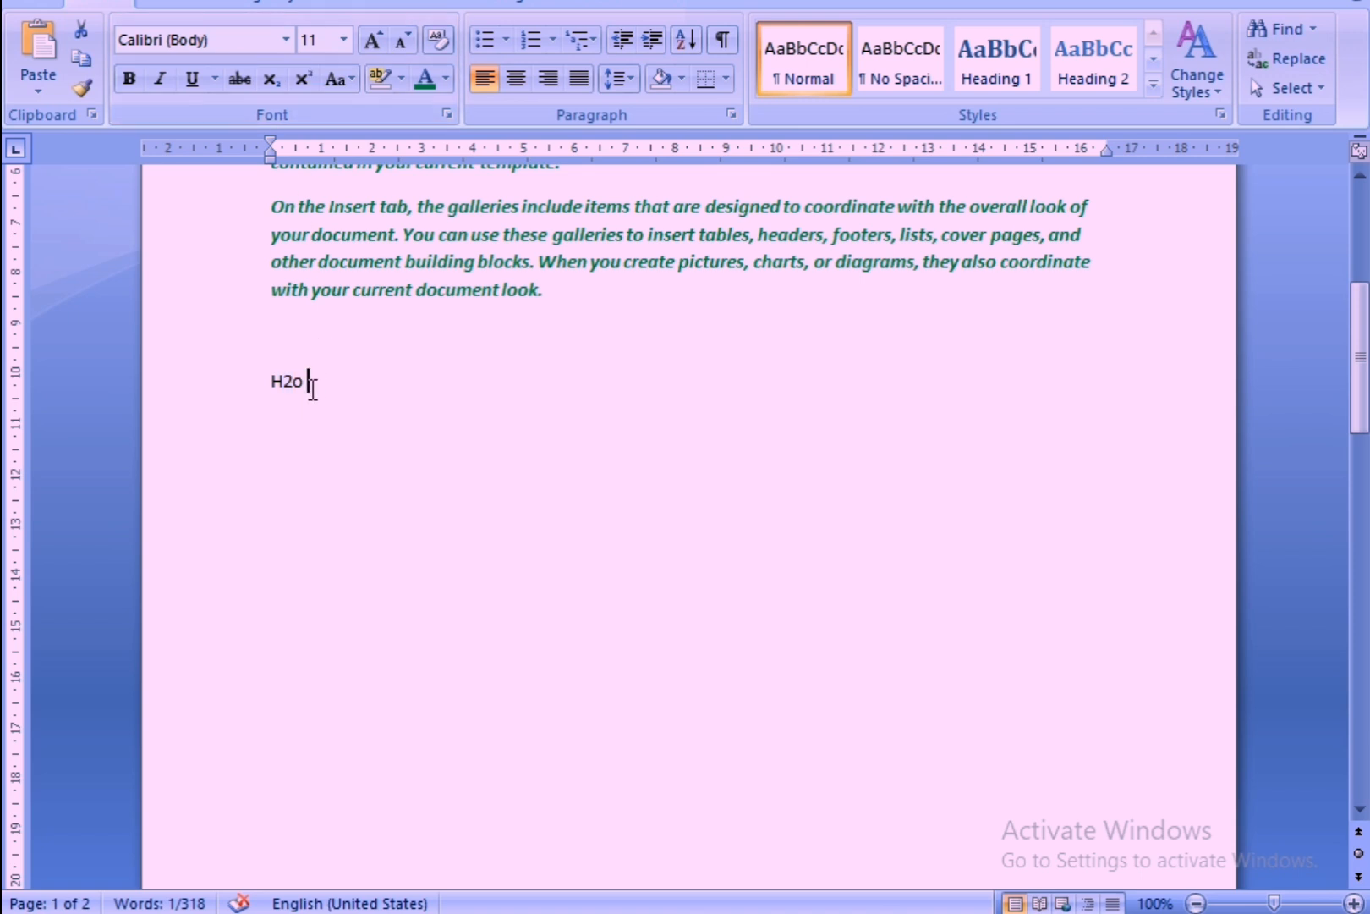
Enter 53 on a new line below H2o, try Superscript on its 3 and turn it off, and place the cursor beside H2o.
key("Return")
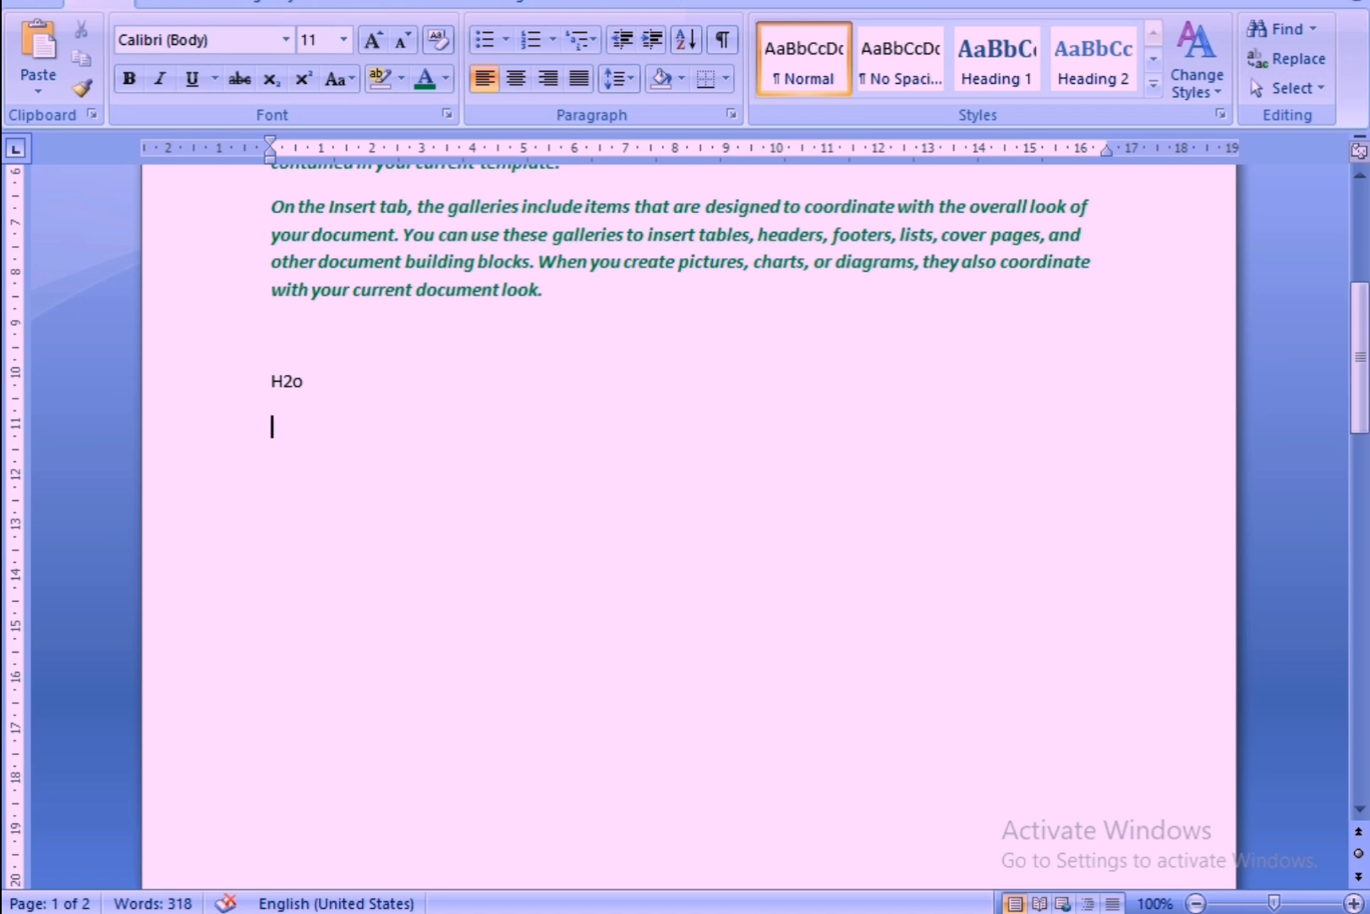
type("53")
left_click_drag(281, 427, 289, 434)
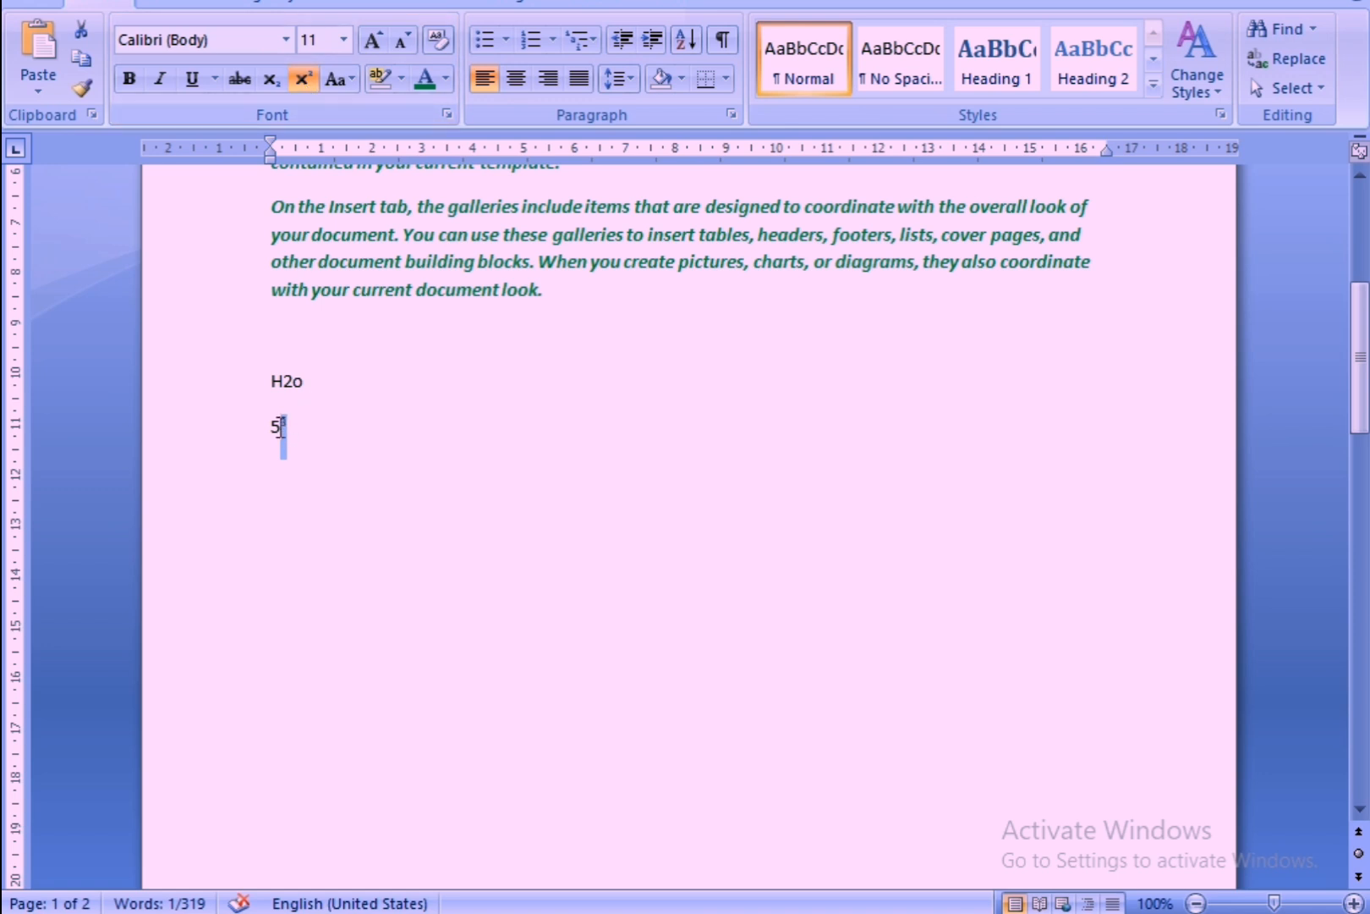
left_click(301, 85)
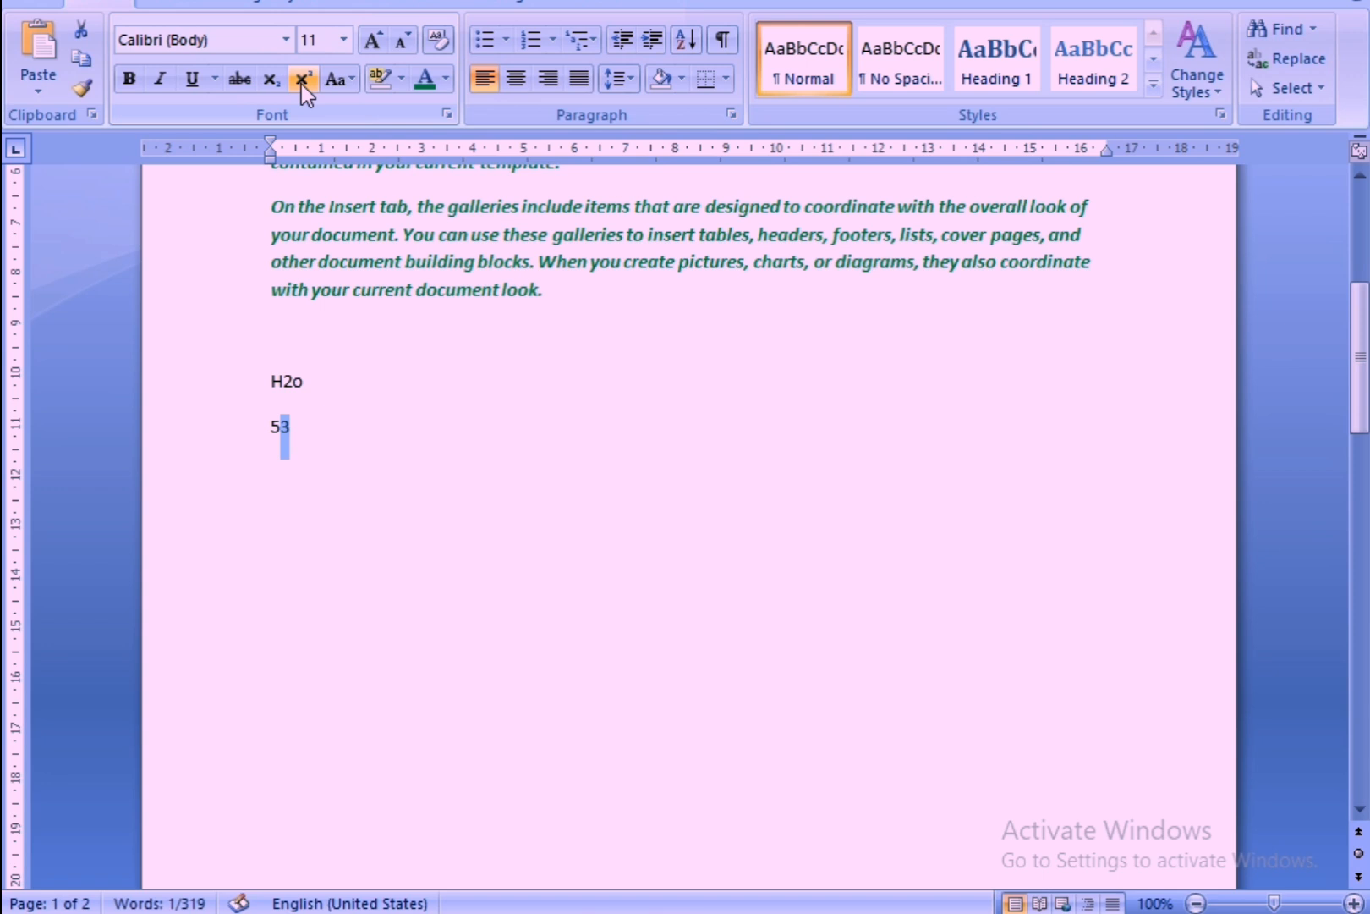
double_click(347, 381)
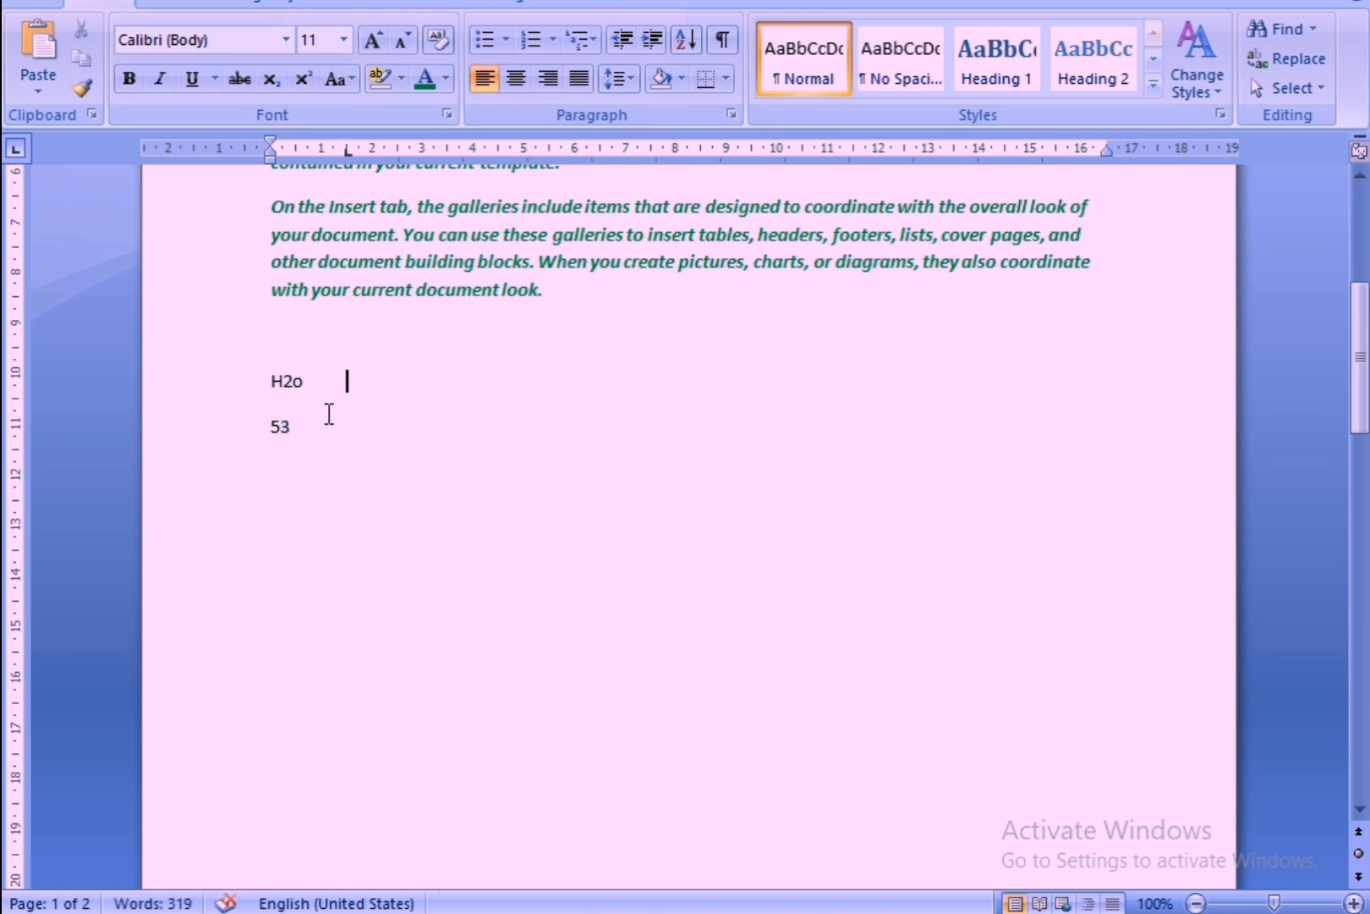
Review the character formatting commands from Bold to Superscript, and view the Font dialog before closing it.
scroll(375, 465, "up", 9)
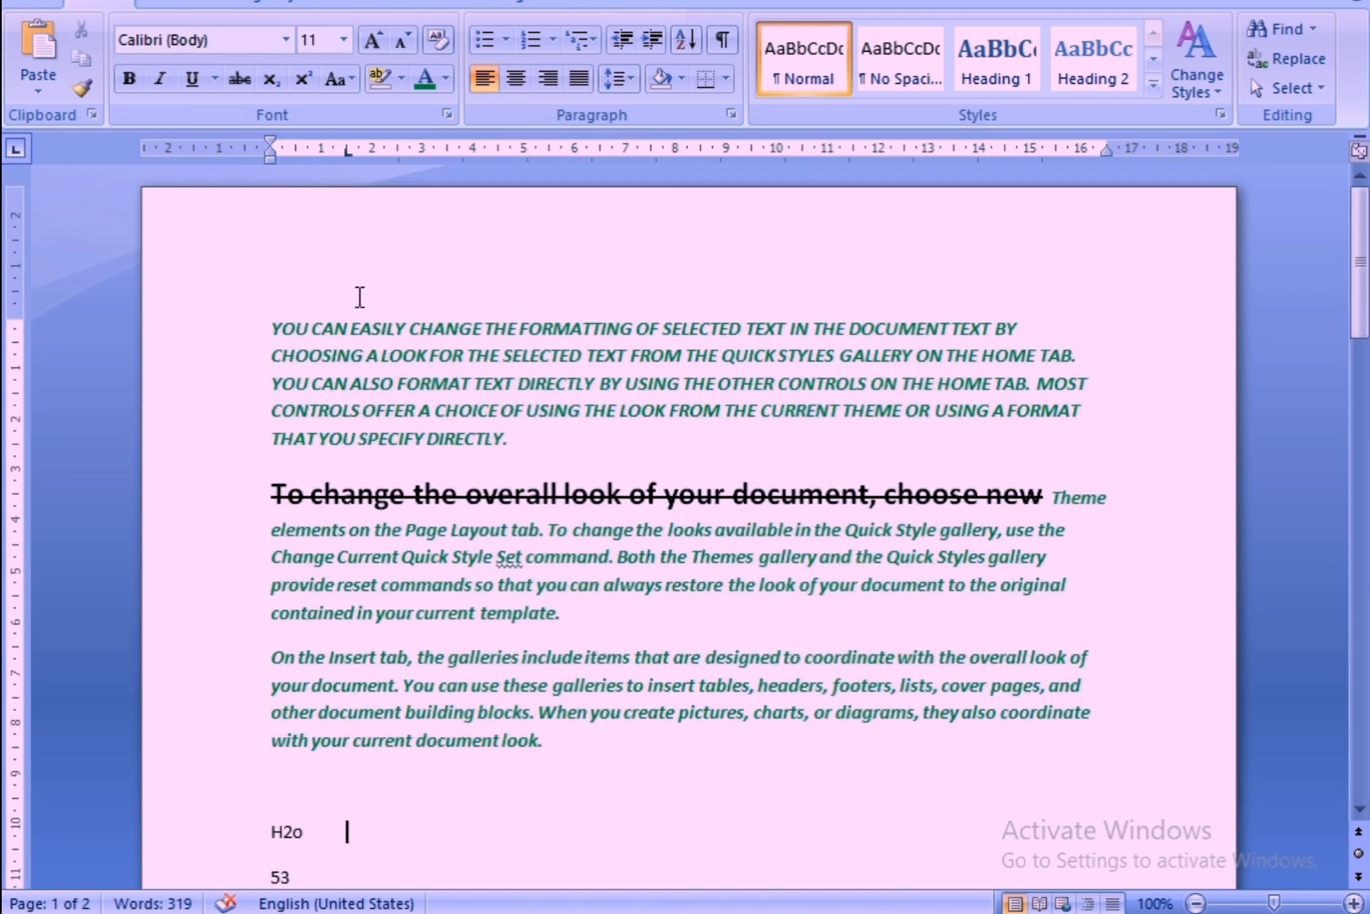
left_click(128, 82)
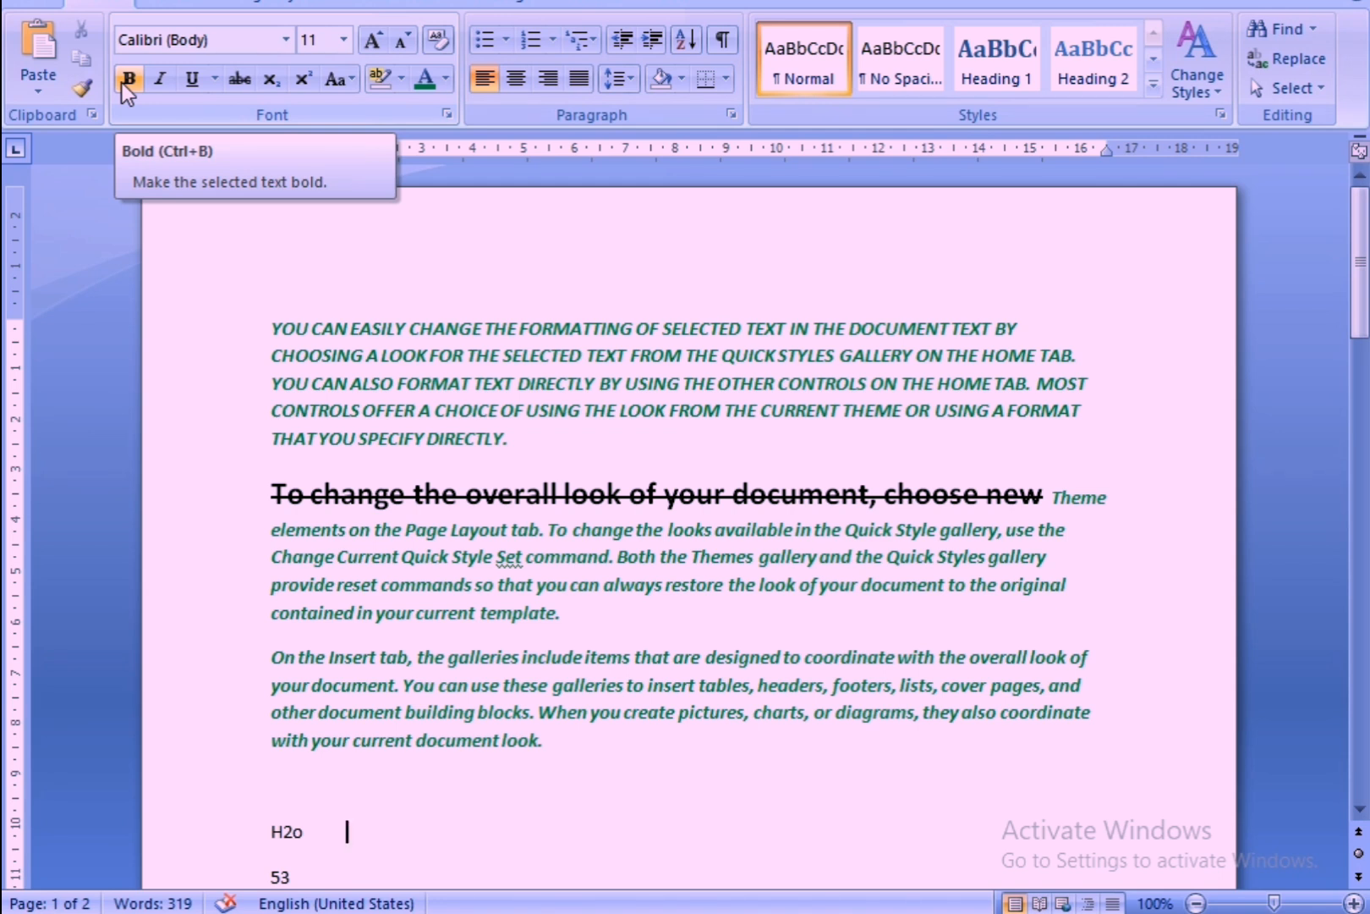
left_click(305, 81)
left_click(302, 83)
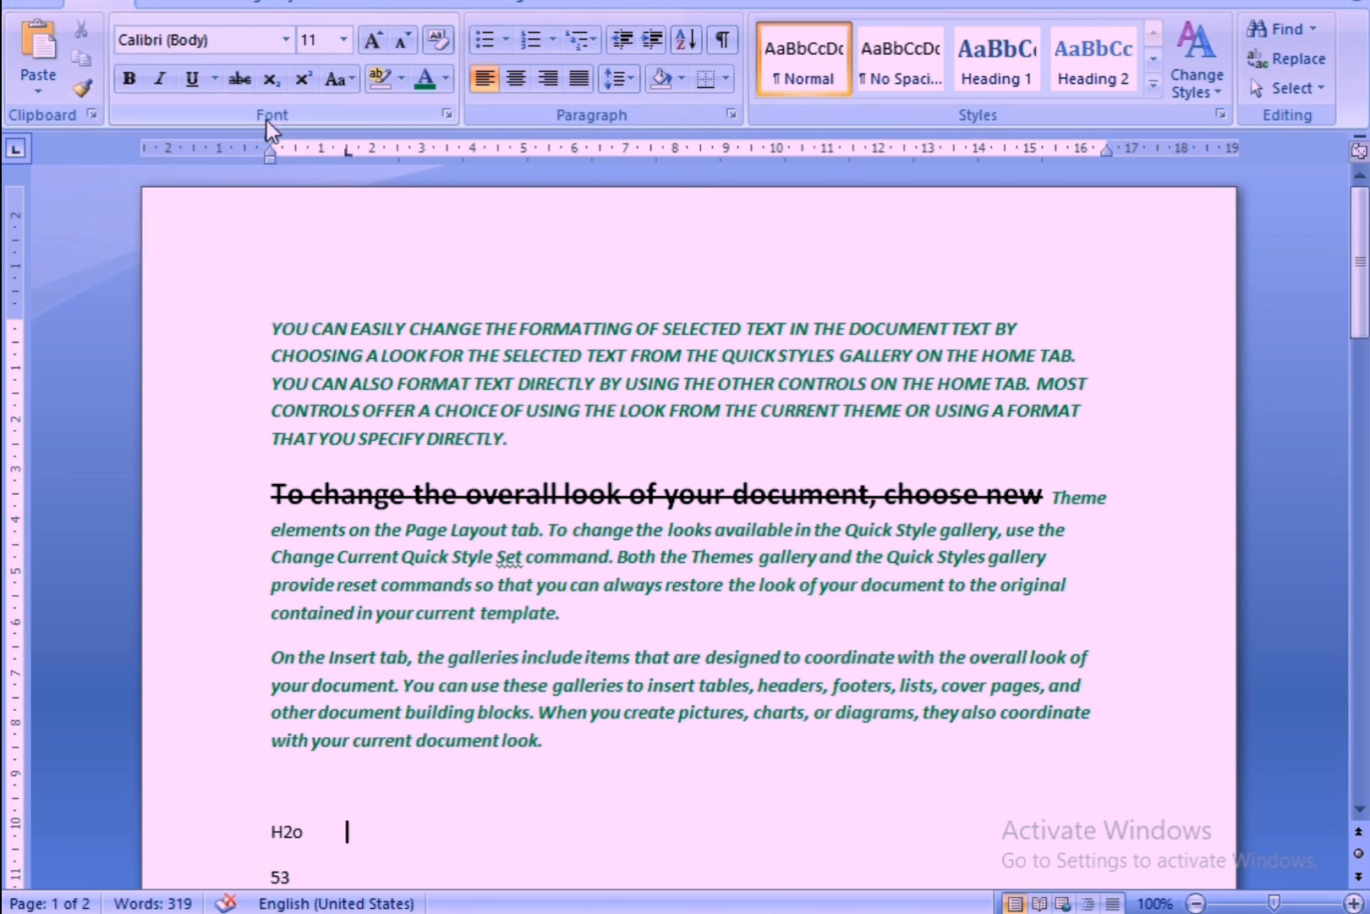
left_click(444, 116)
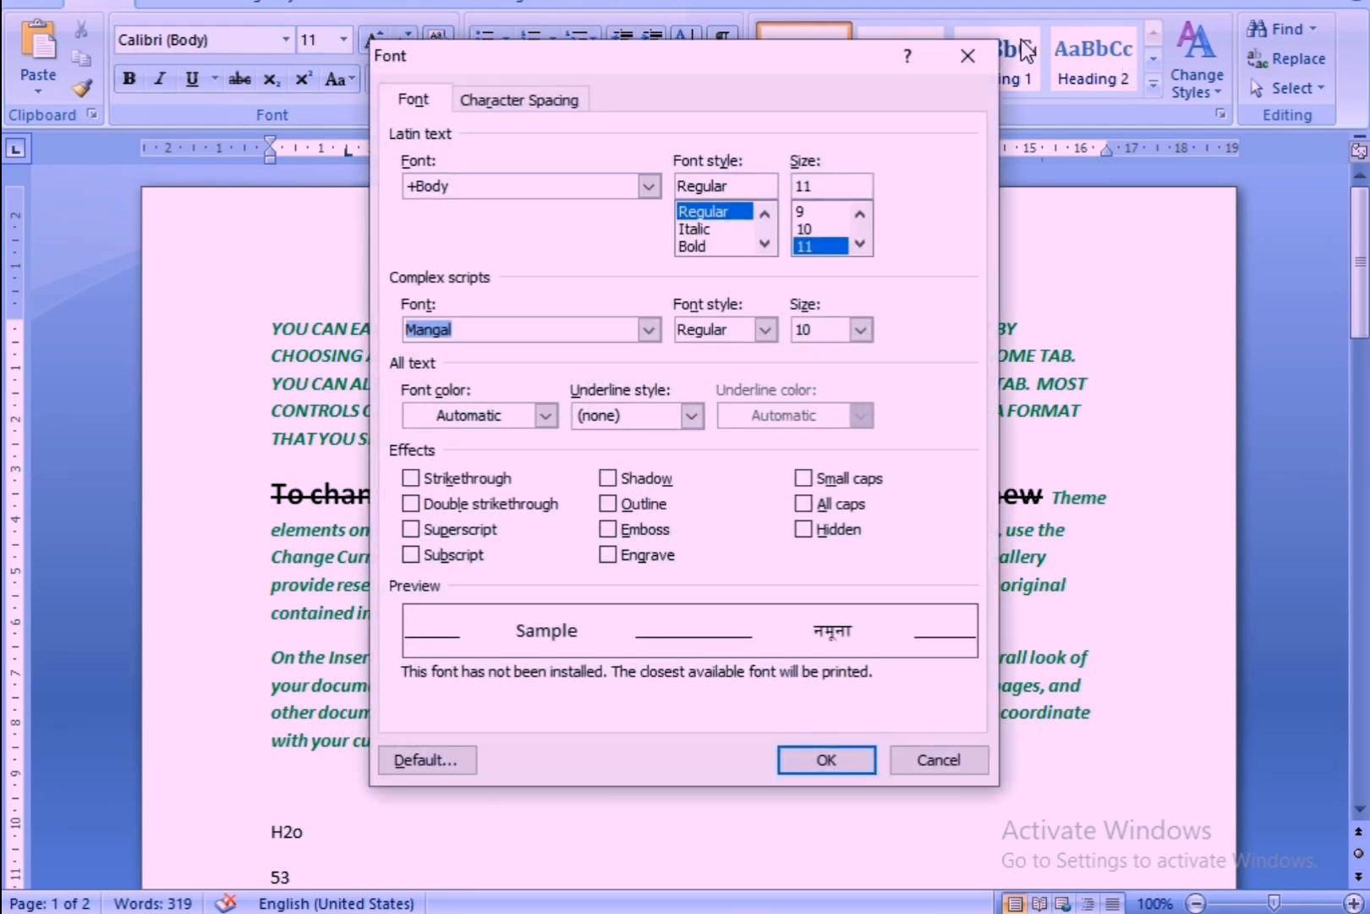
left_click(967, 52)
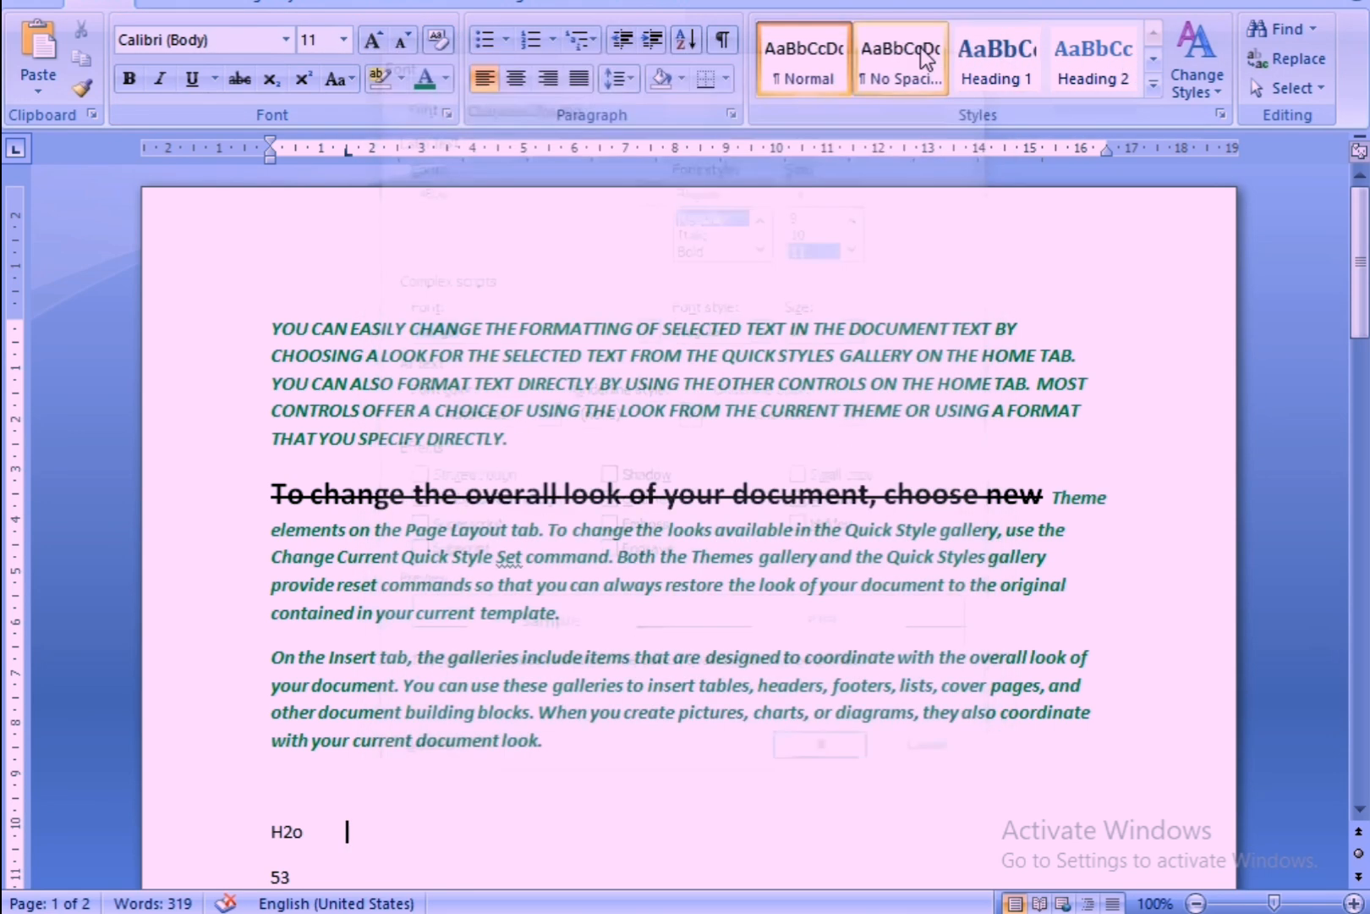
In the Font dialog, set the Latin text style to Italic and size to 10, and the complex scripts font to +Headings CS.
left_click(450, 117)
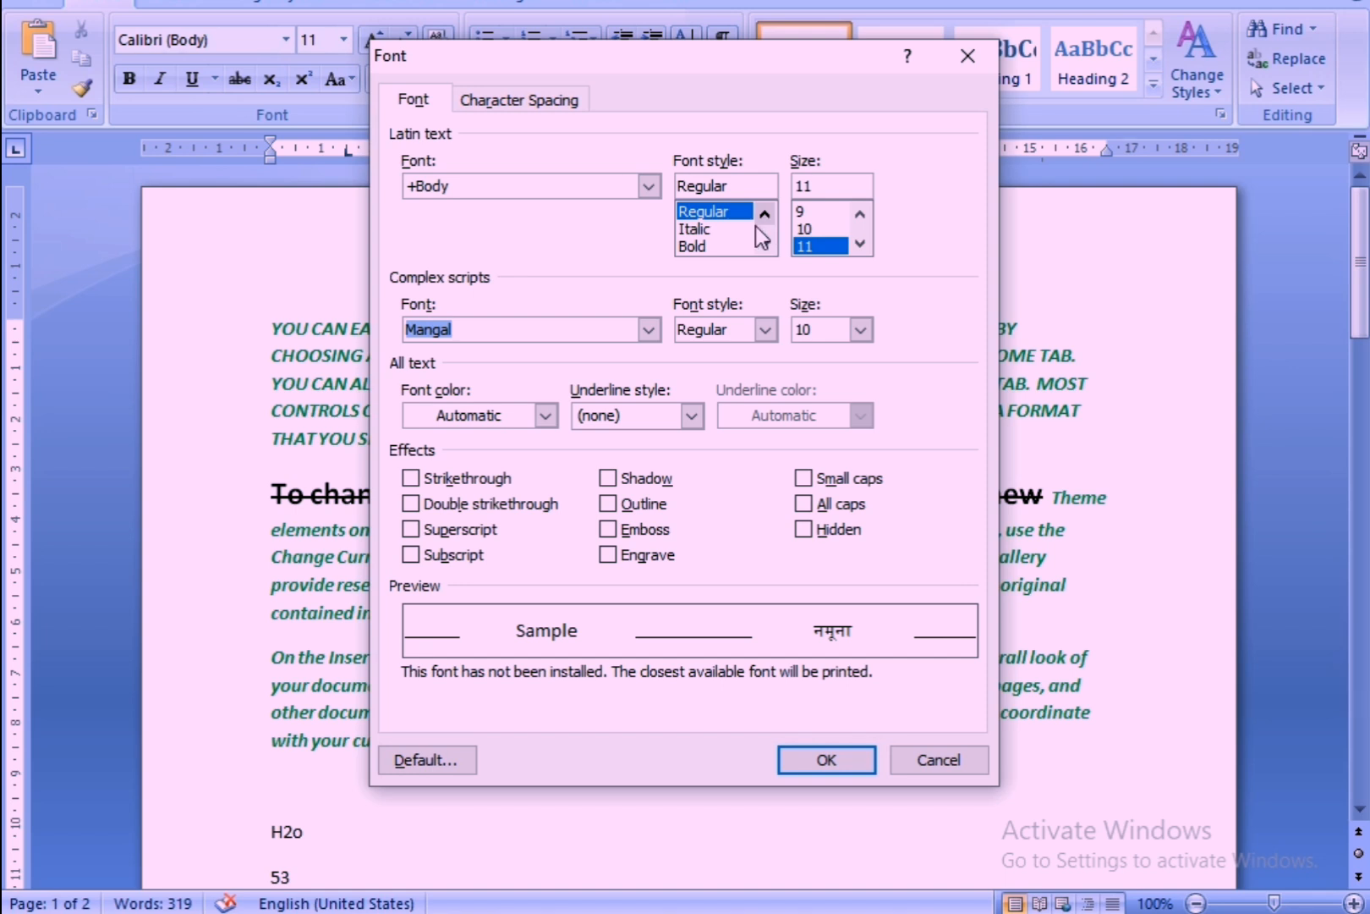
left_click(725, 245)
left_click(725, 228)
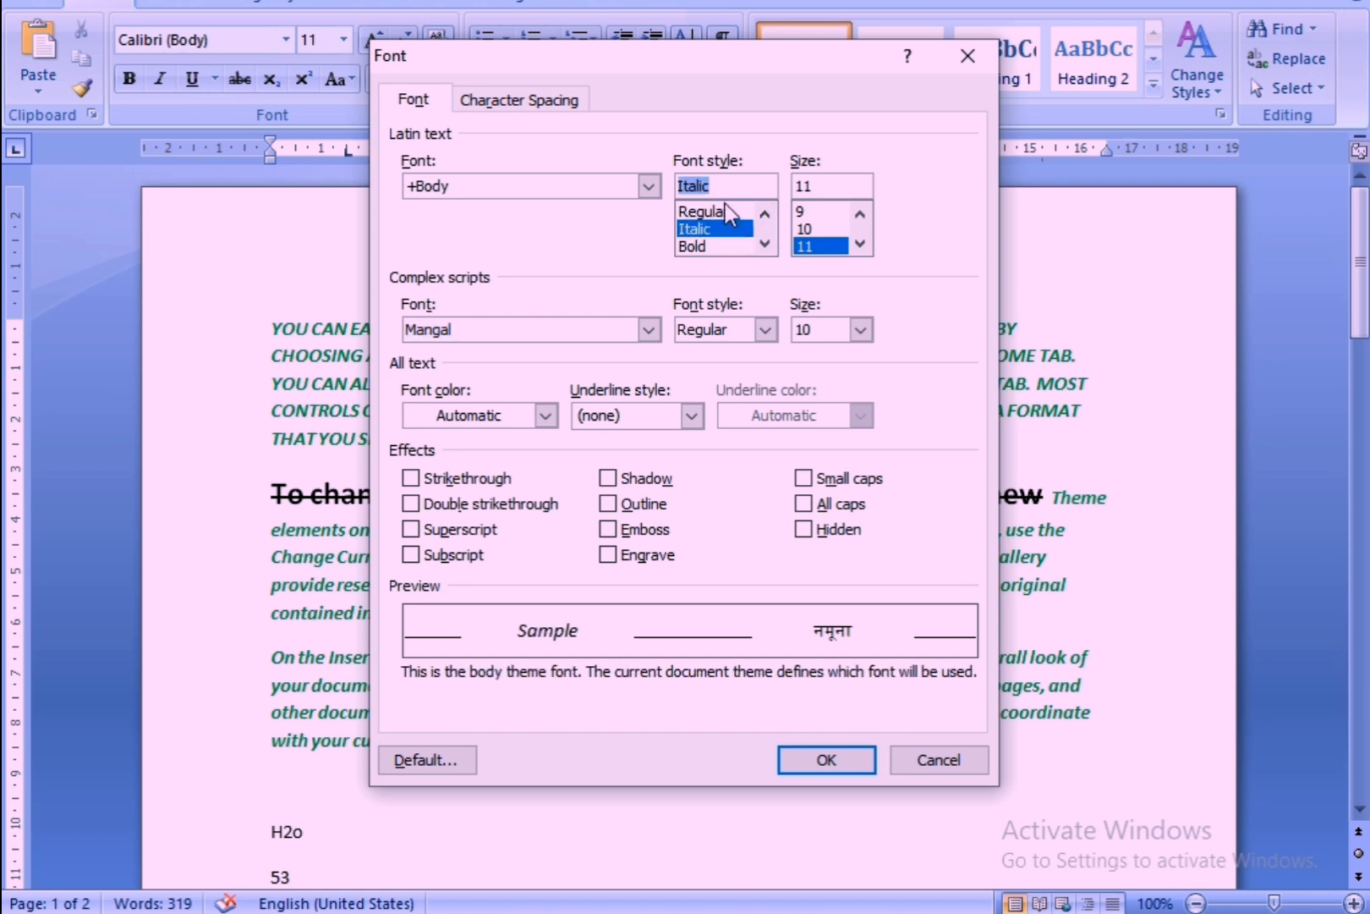
left_click(725, 204)
left_click(800, 211)
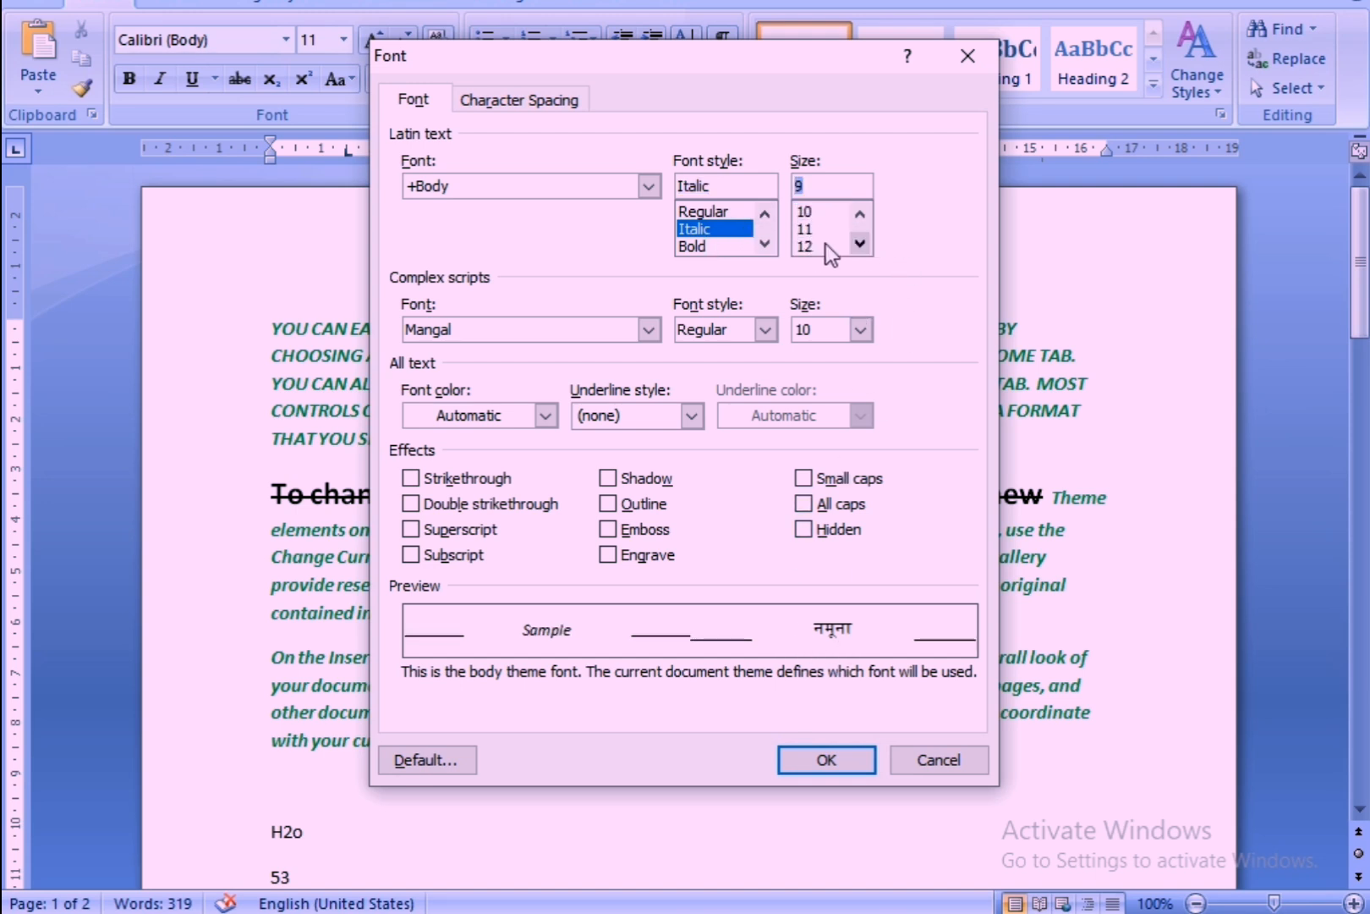
left_click(801, 243)
left_click(804, 233)
left_click(804, 215)
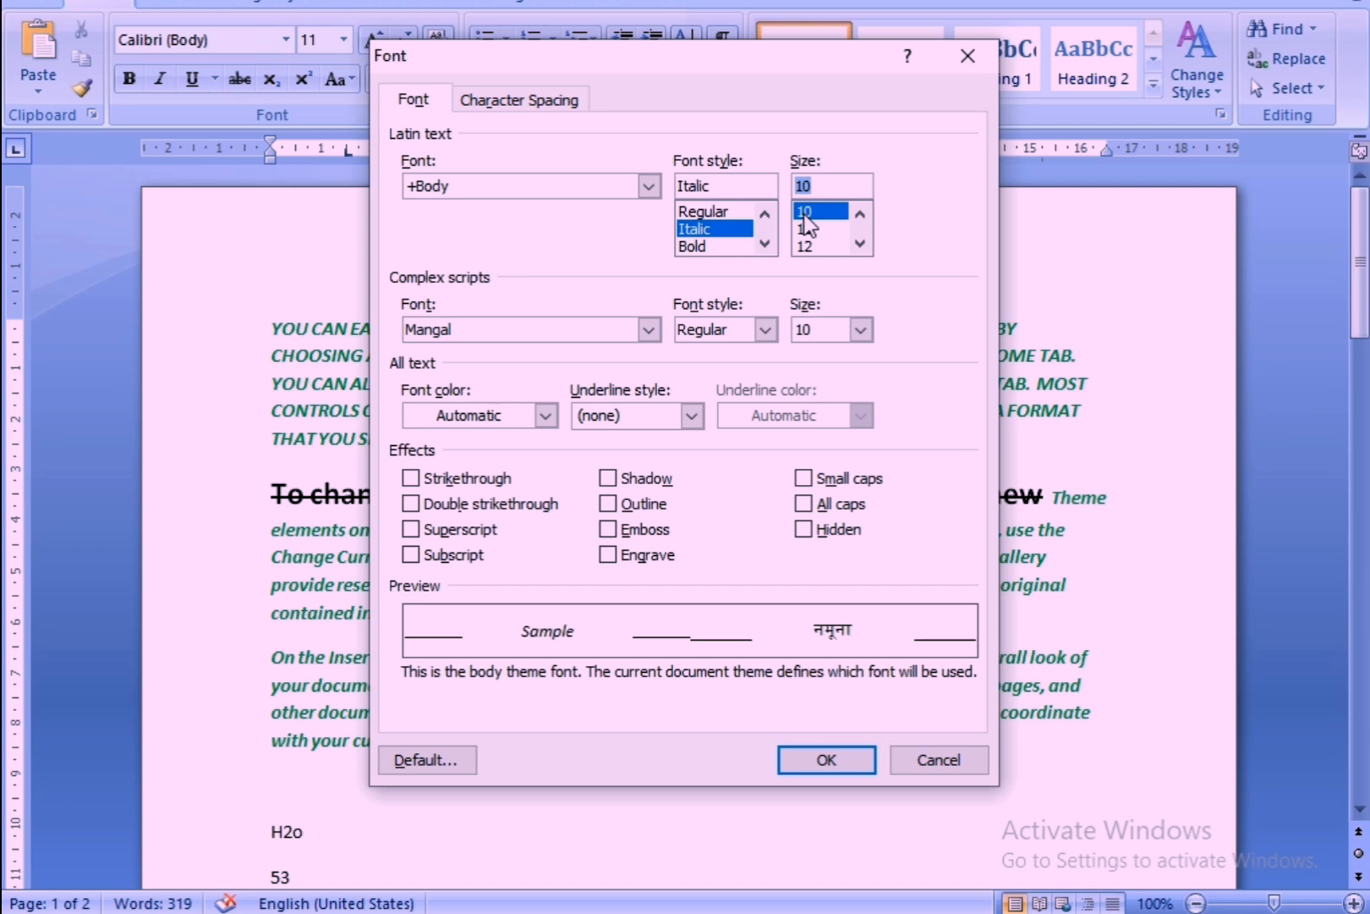
left_click(648, 329)
left_click(516, 371)
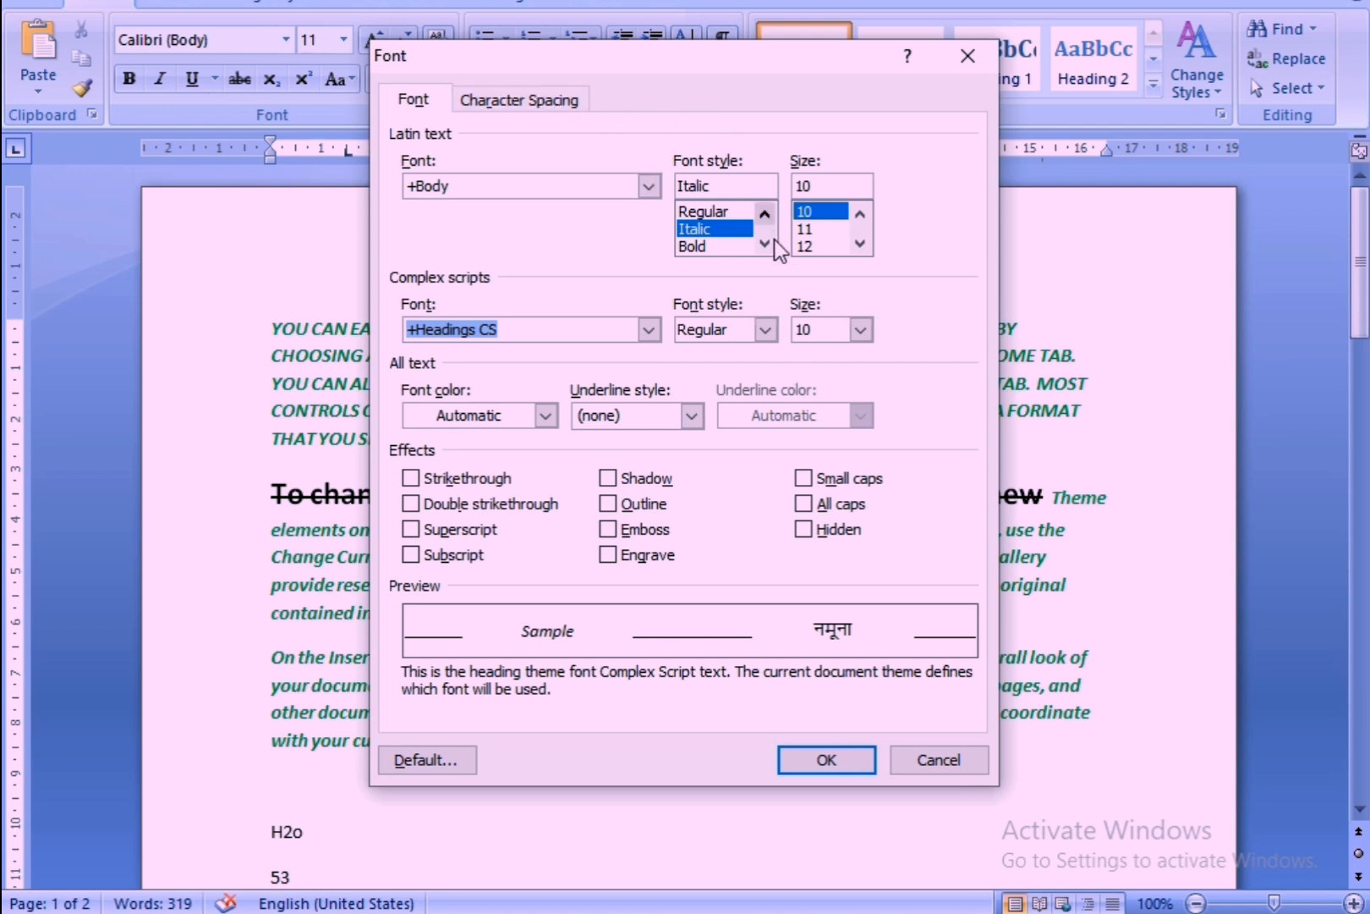
Enable the Superscript effect, try Double strikethrough and Strikethrough but leave both off, and apply the font settings.
left_click(409, 528)
left_click(407, 506)
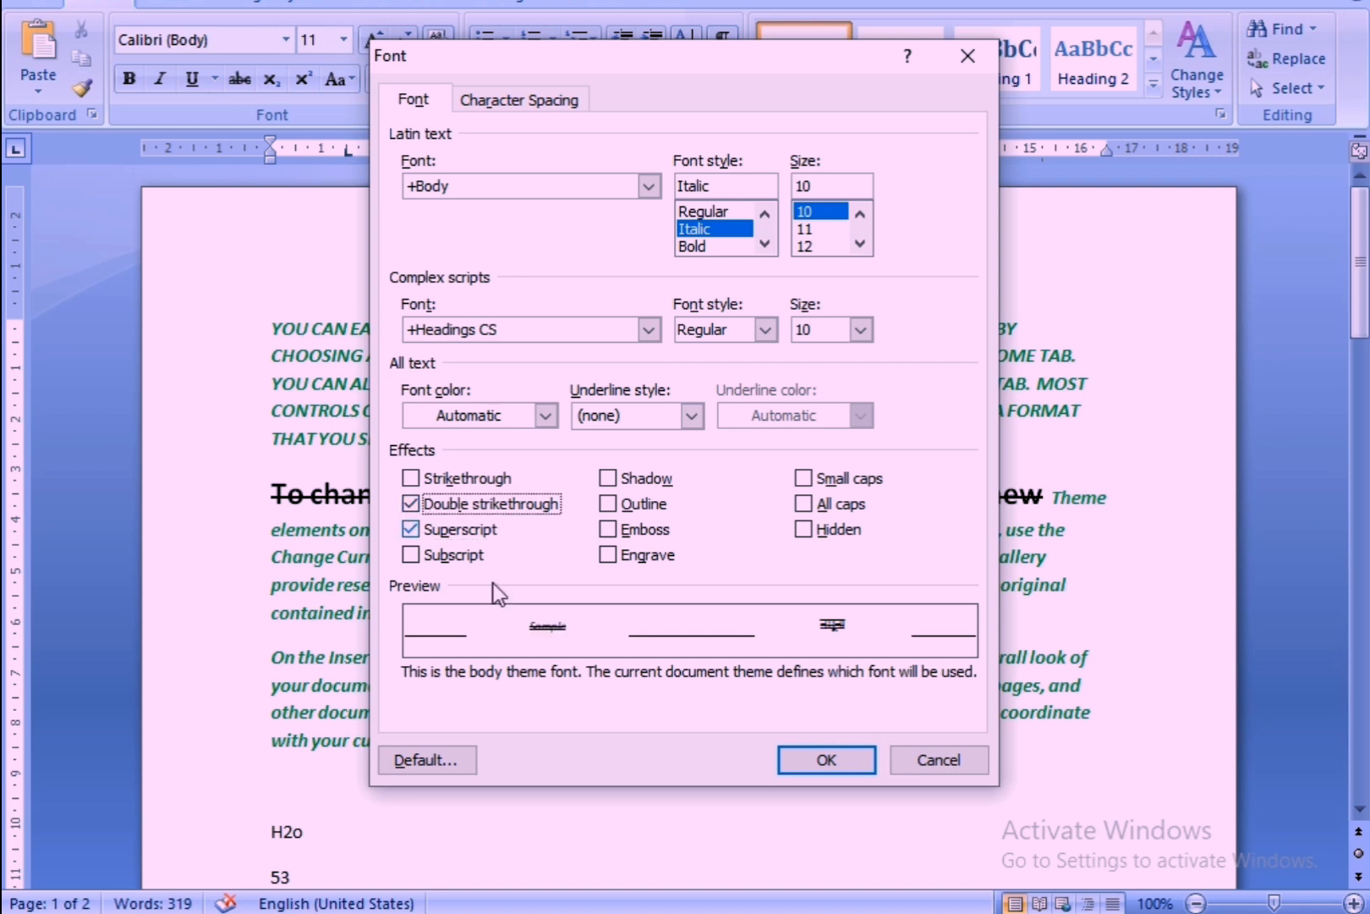
left_click(411, 479)
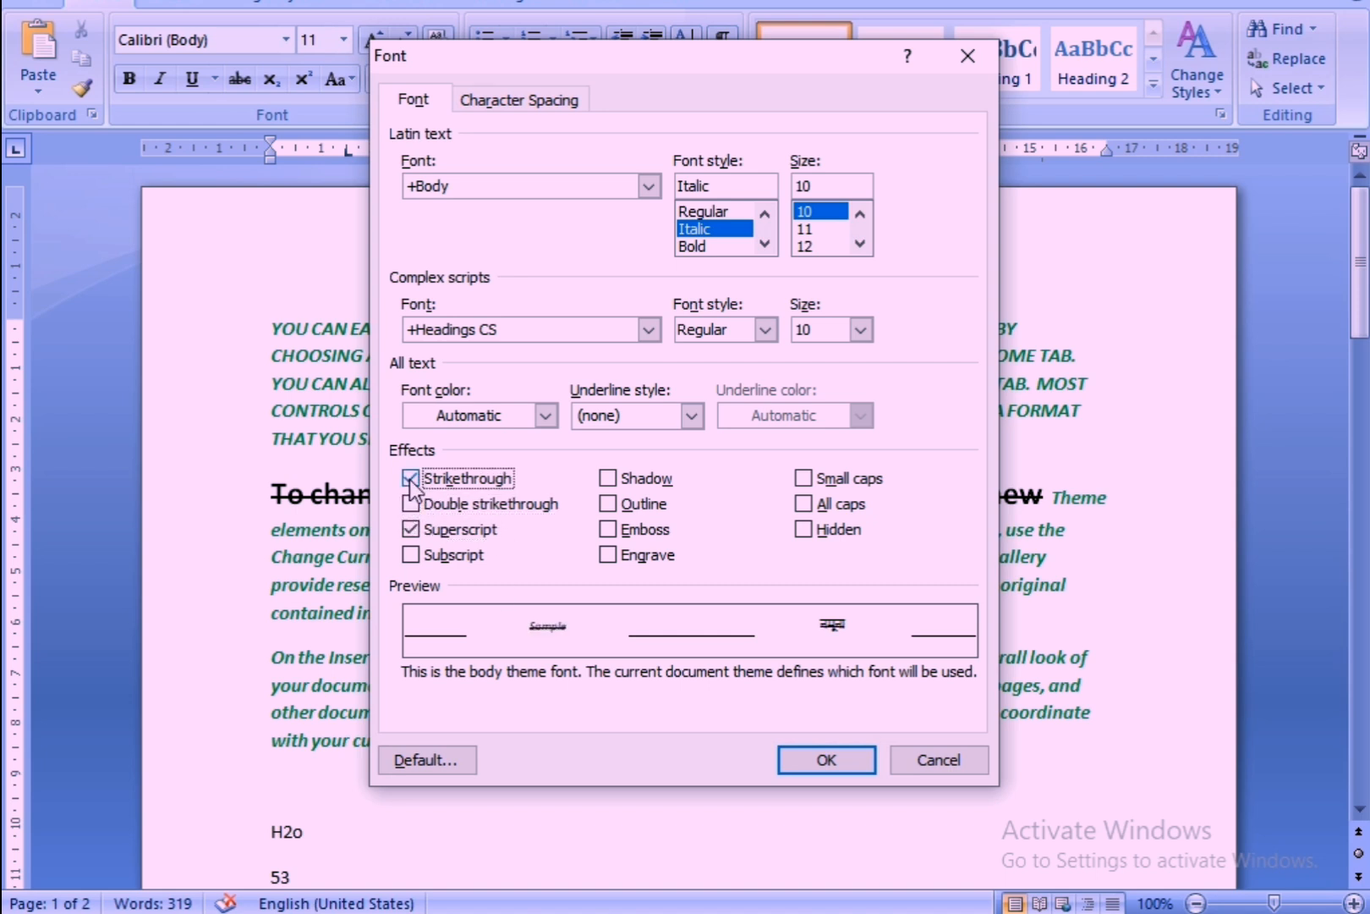
left_click(411, 479)
left_click(411, 479)
left_click(411, 479)
left_click(805, 758)
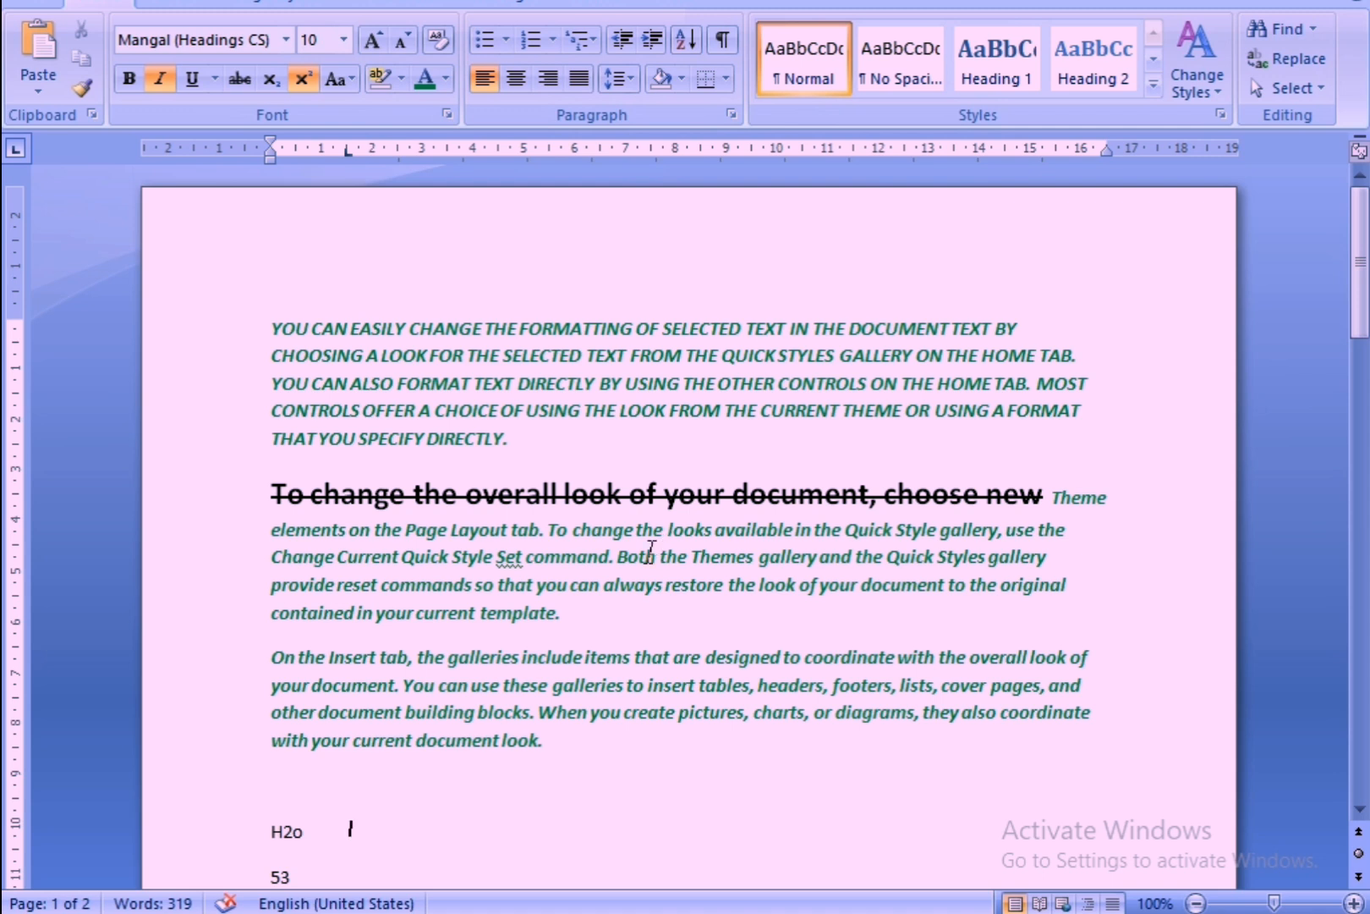
Apply Double strikethrough and the Bold font style to the first paragraph through the Font dialog.
left_click_drag(220, 329, 477, 442)
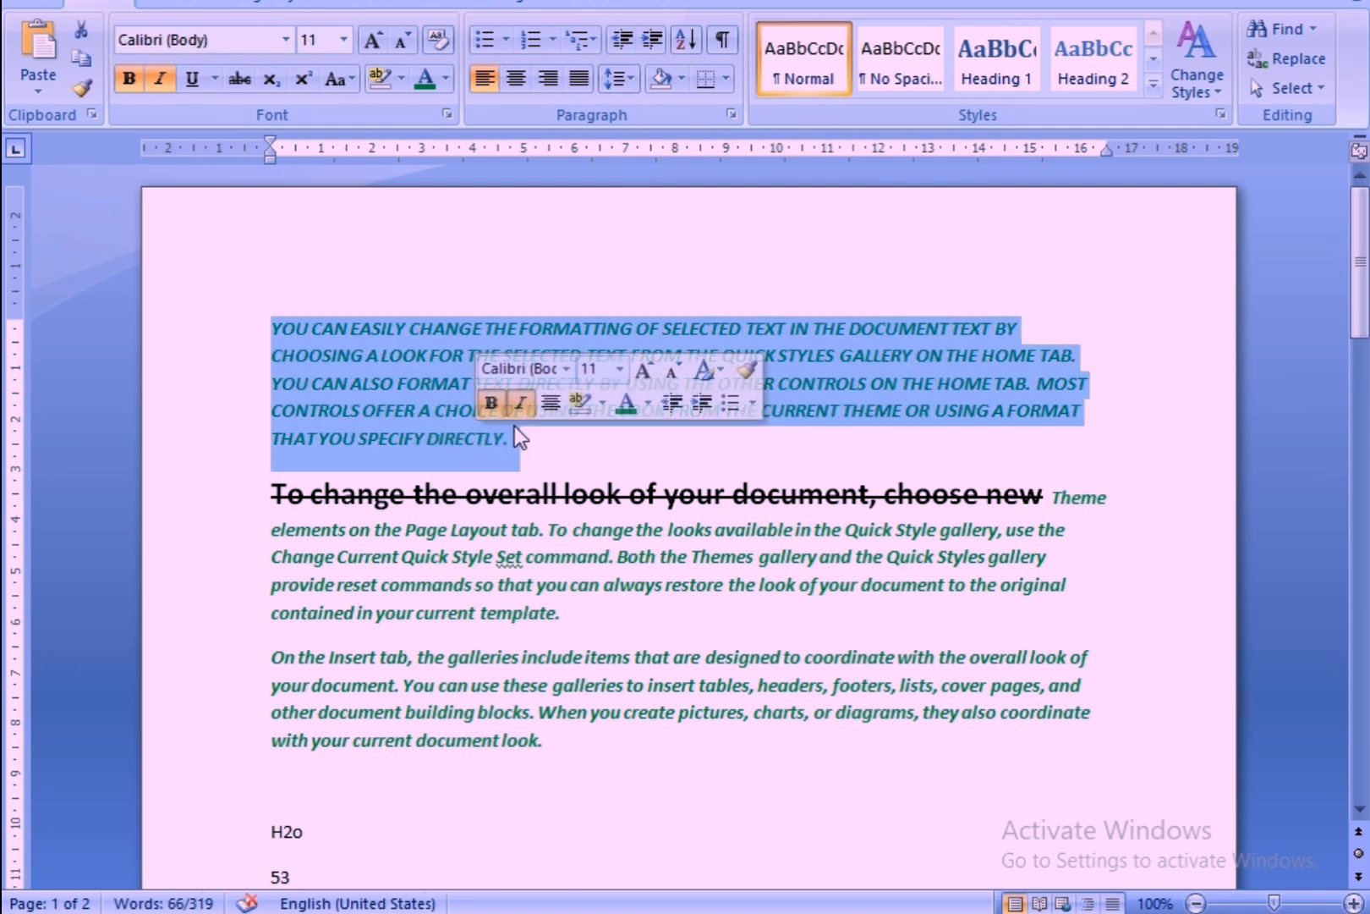
left_click(448, 113)
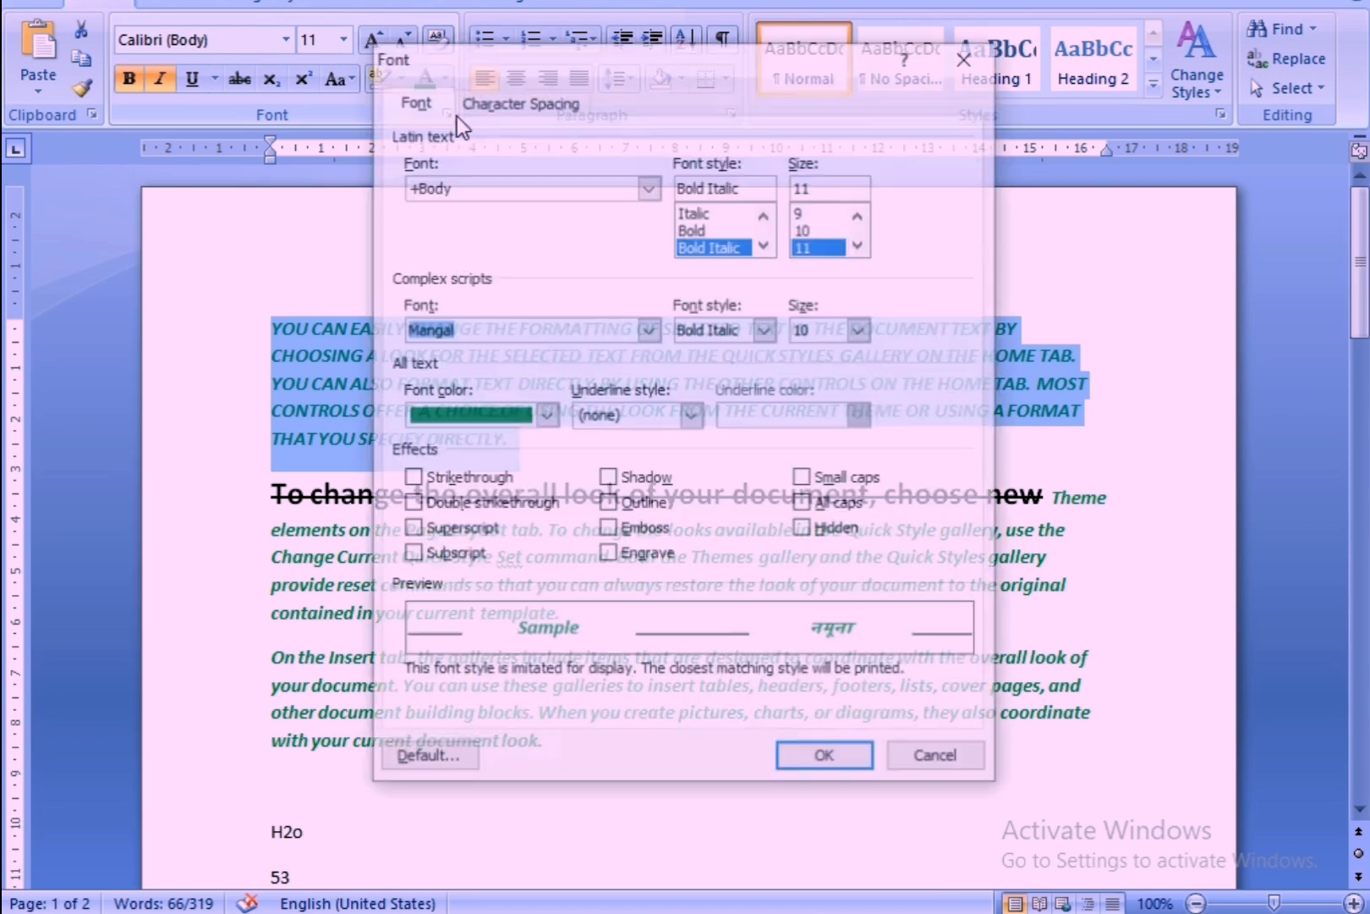
left_click(411, 503)
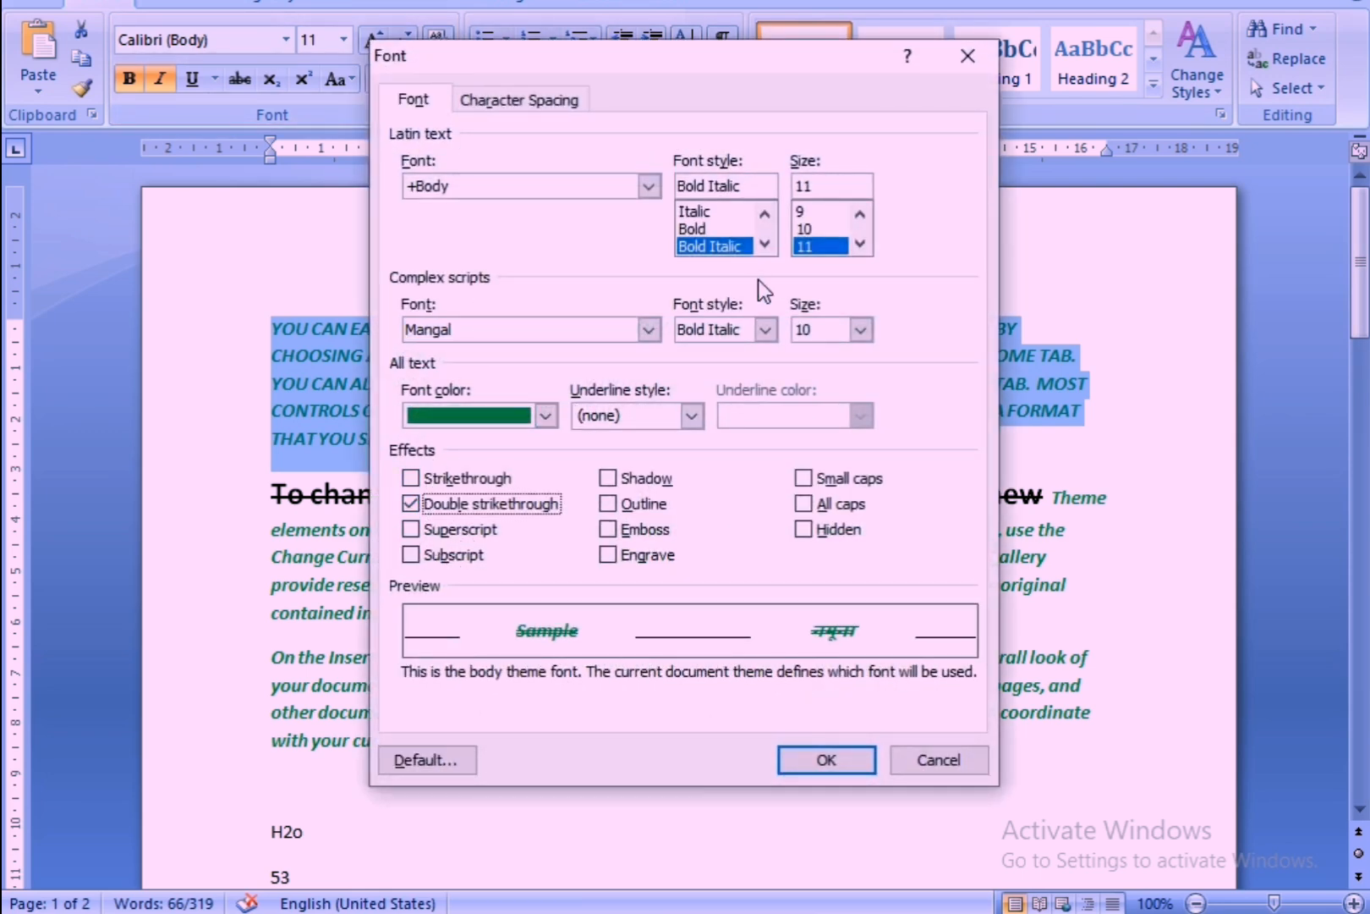
left_click(700, 231)
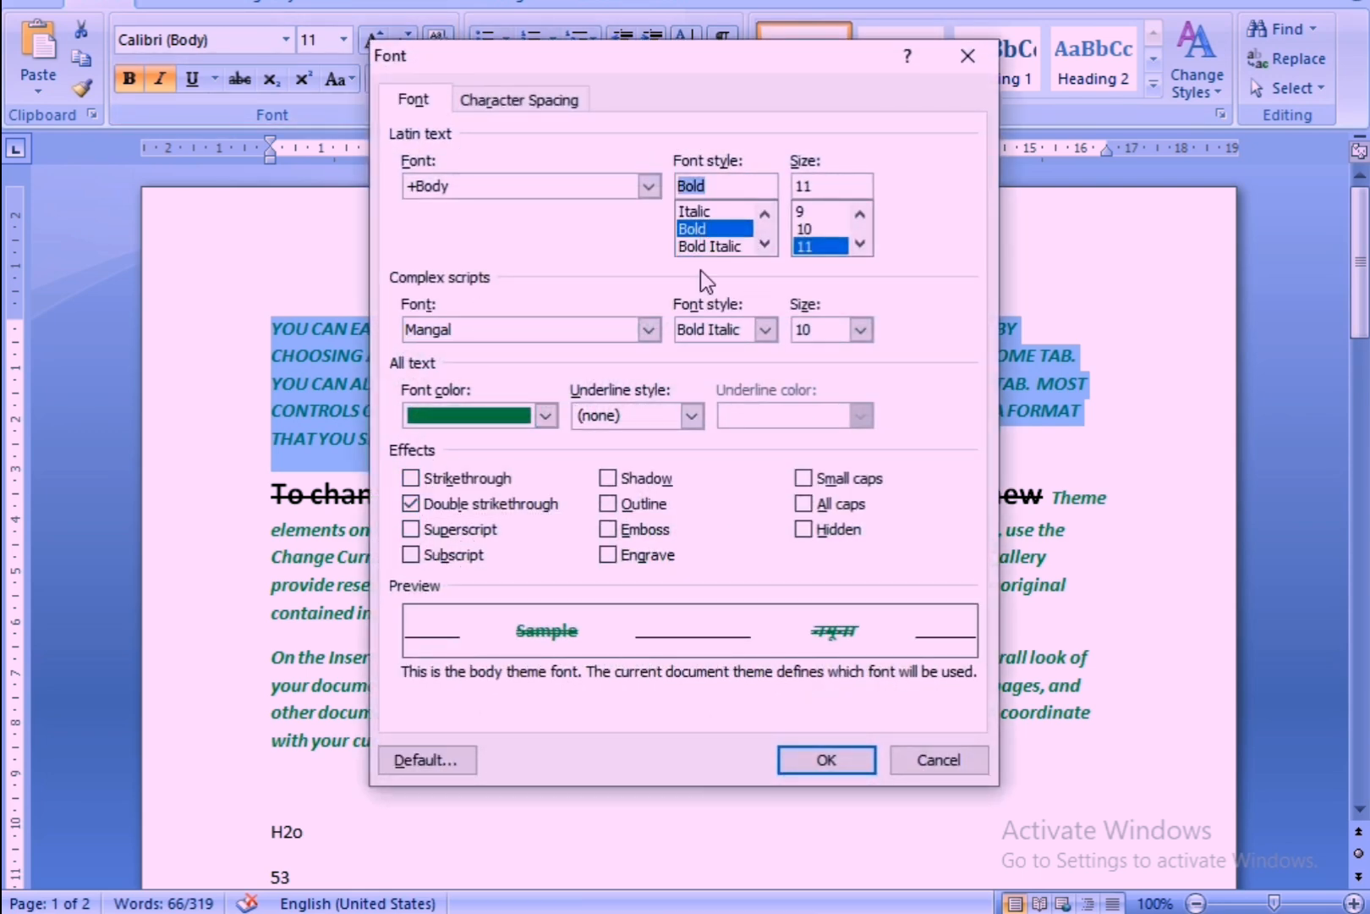
left_click(814, 765)
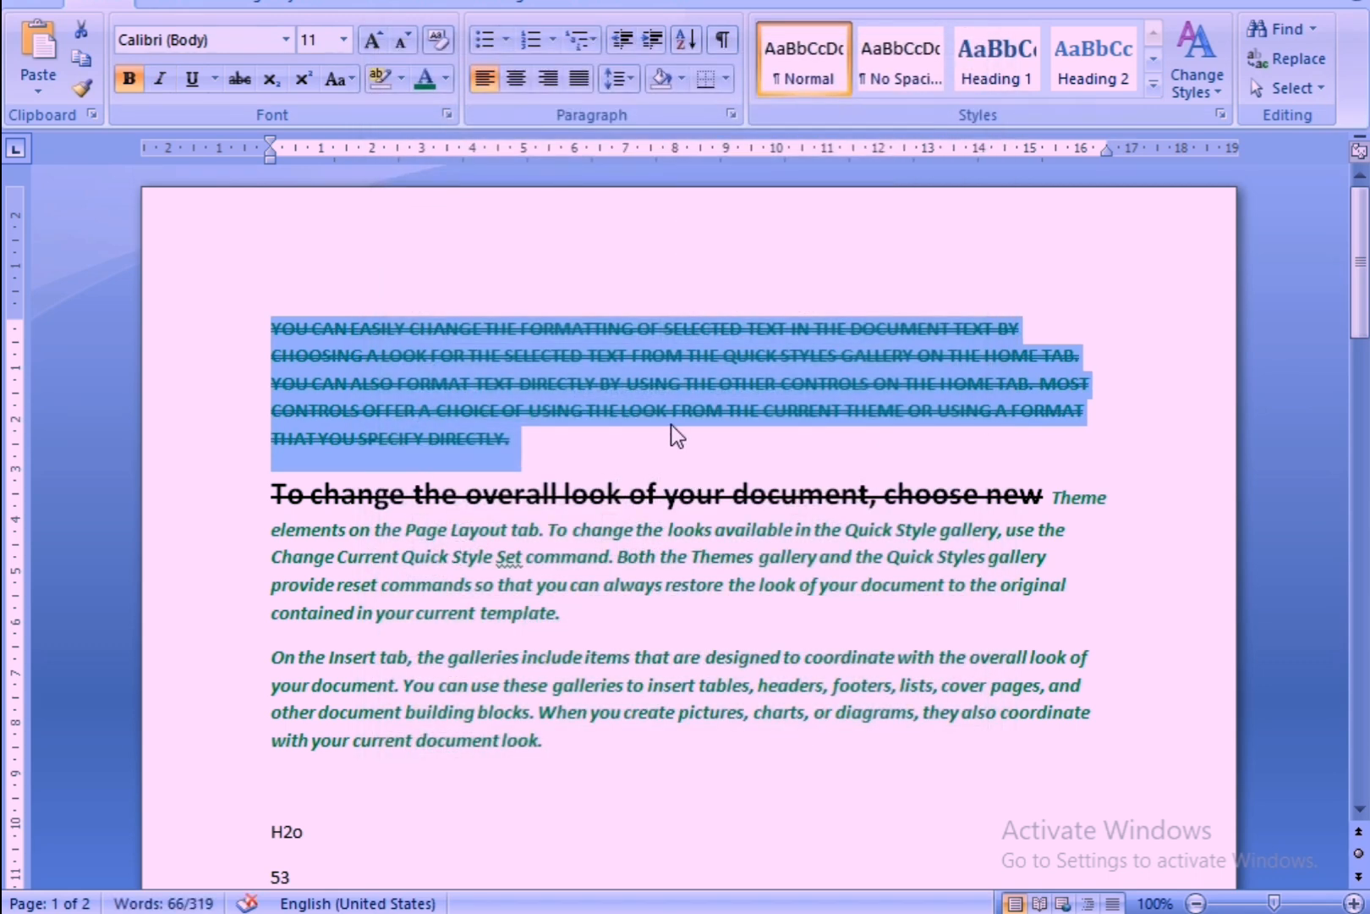
Reopen the Font dialog to check the first paragraph's font settings, and close it.
left_click(447, 113)
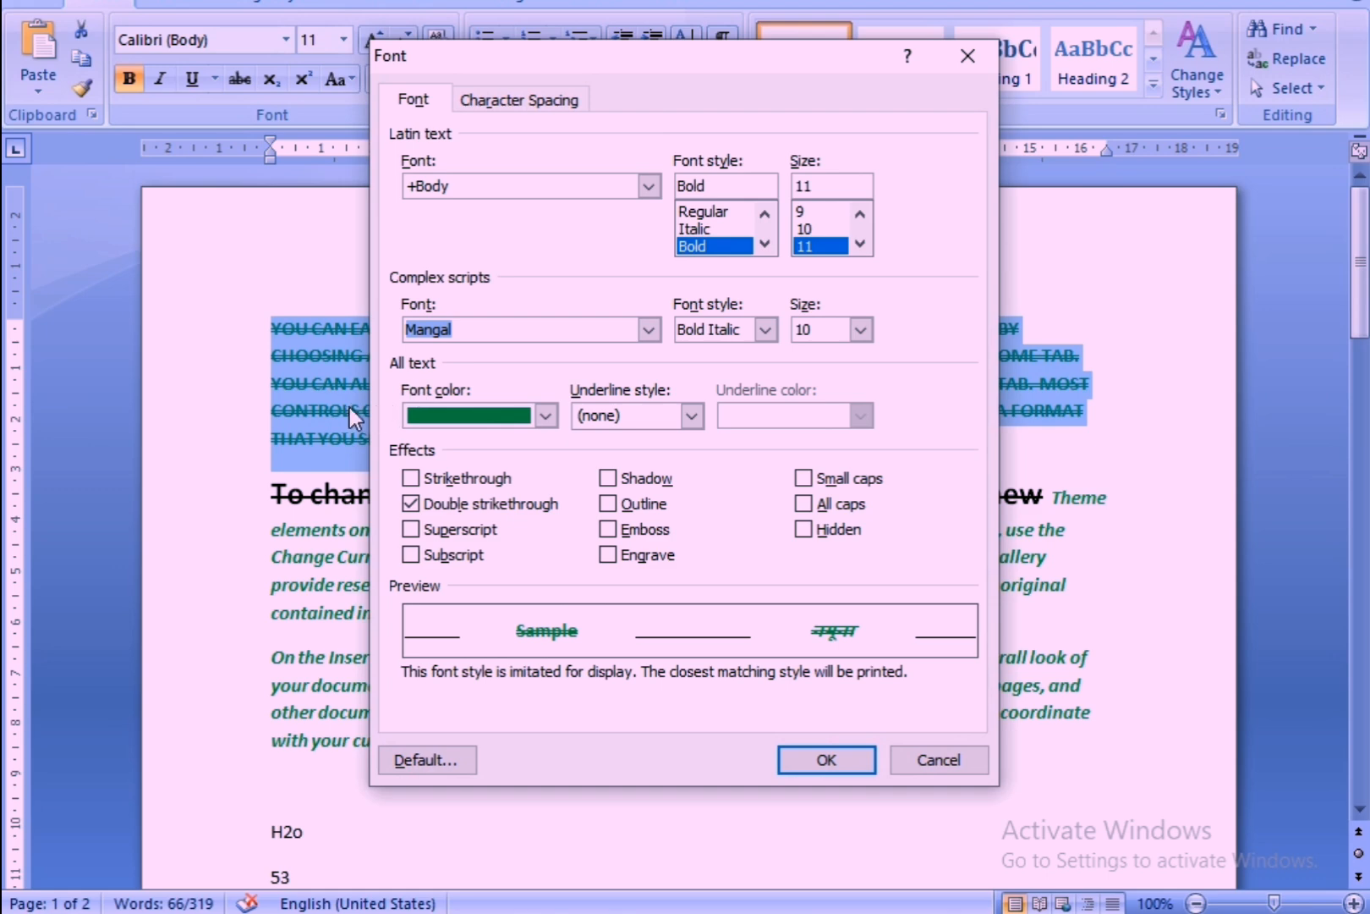
left_click(815, 753)
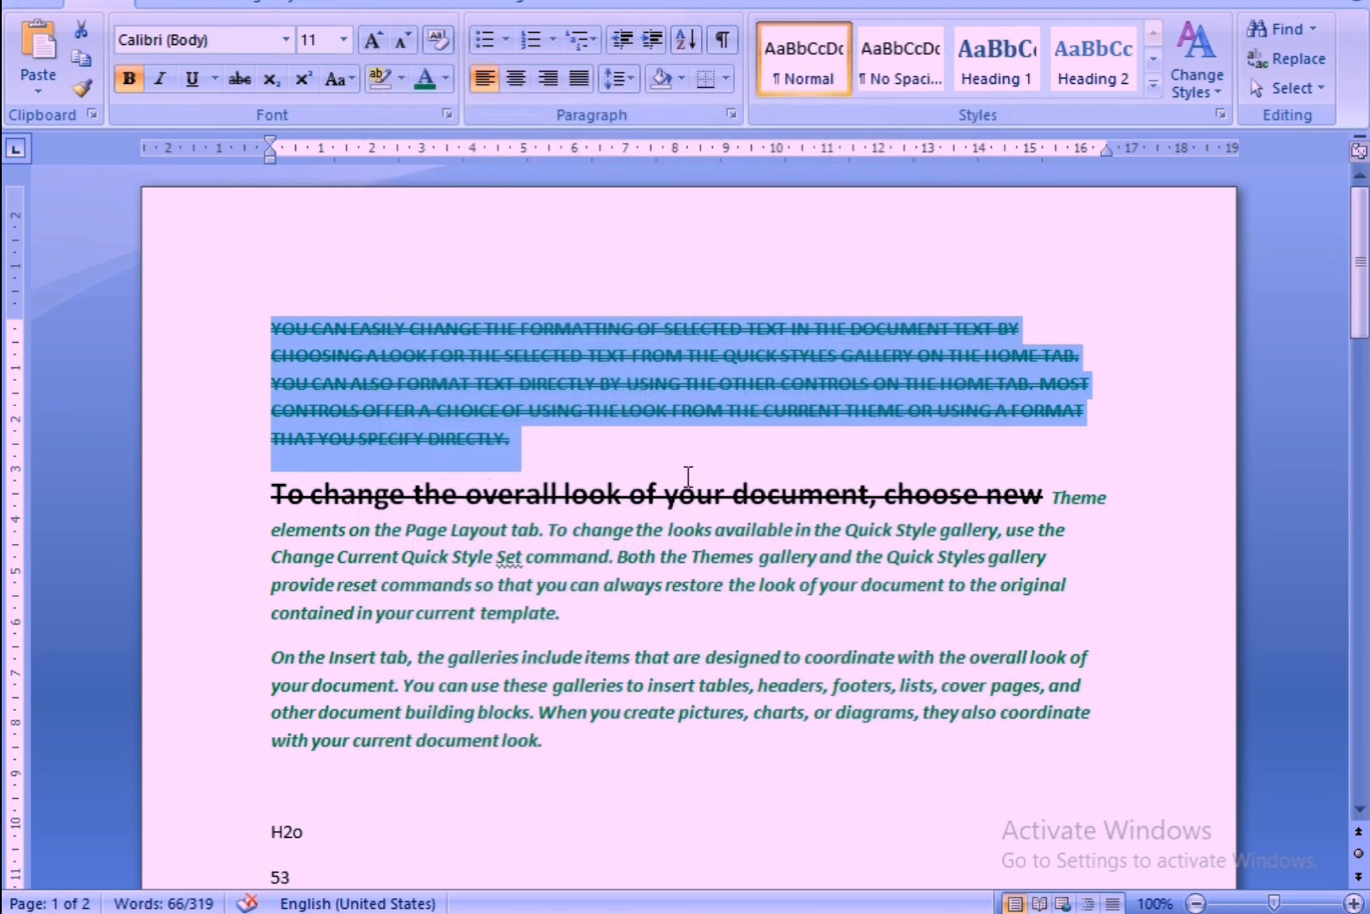
left_click(448, 114)
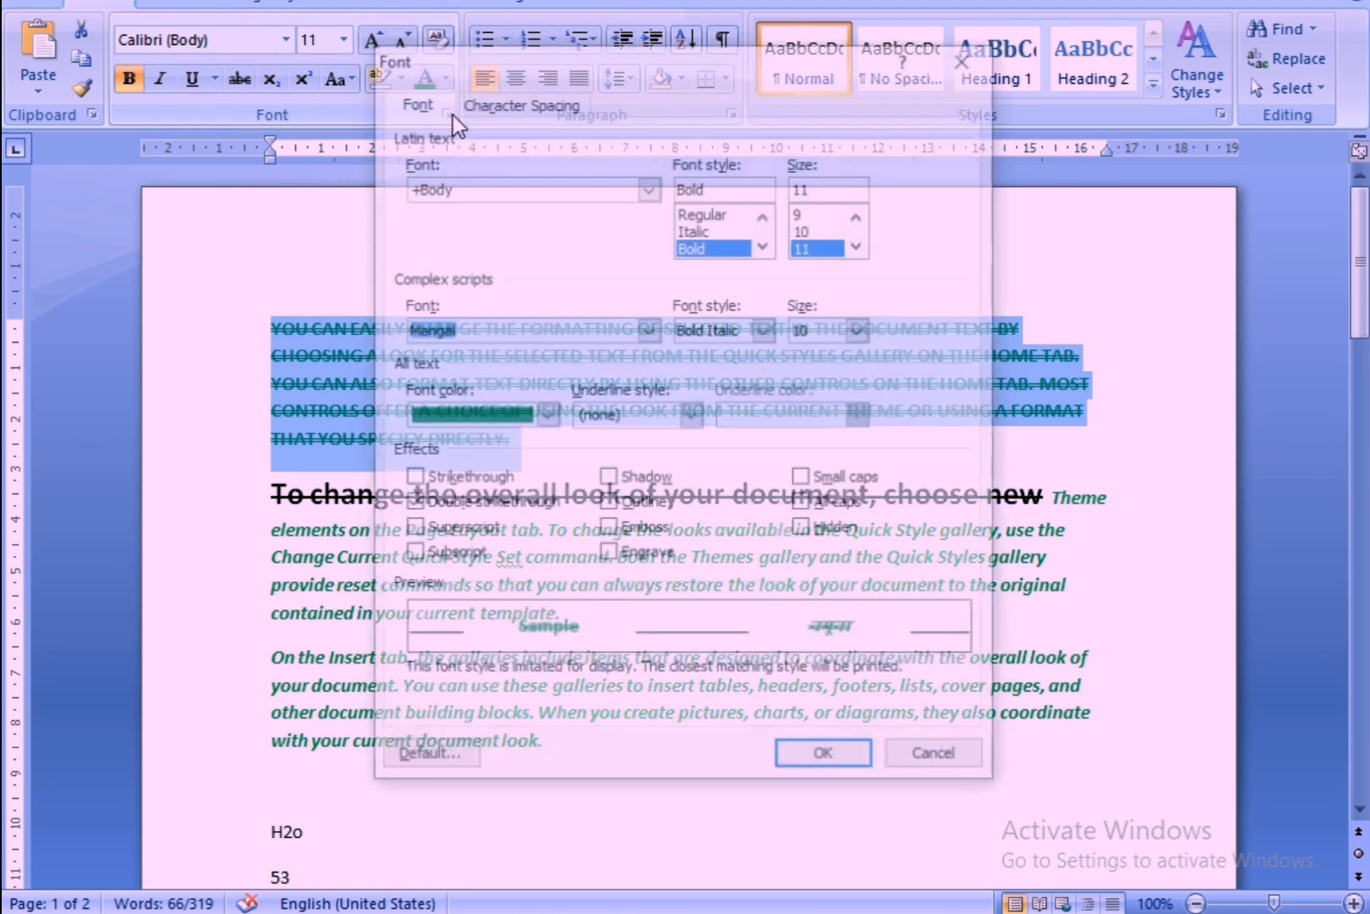
left_click(966, 55)
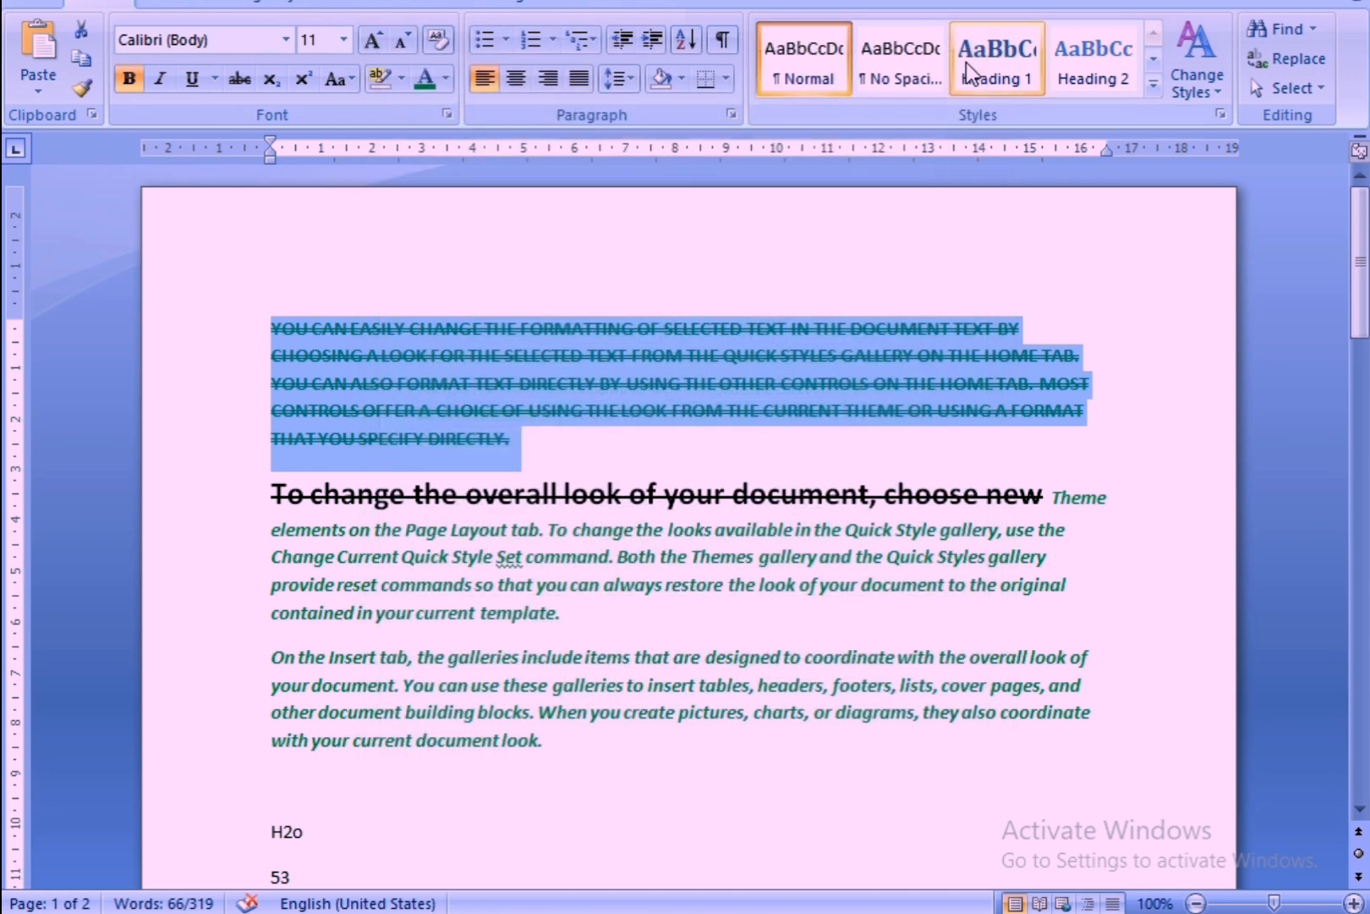
Show the Clipboard's copied items, close the Clipboard again, and deselect the first paragraph.
left_click(92, 118)
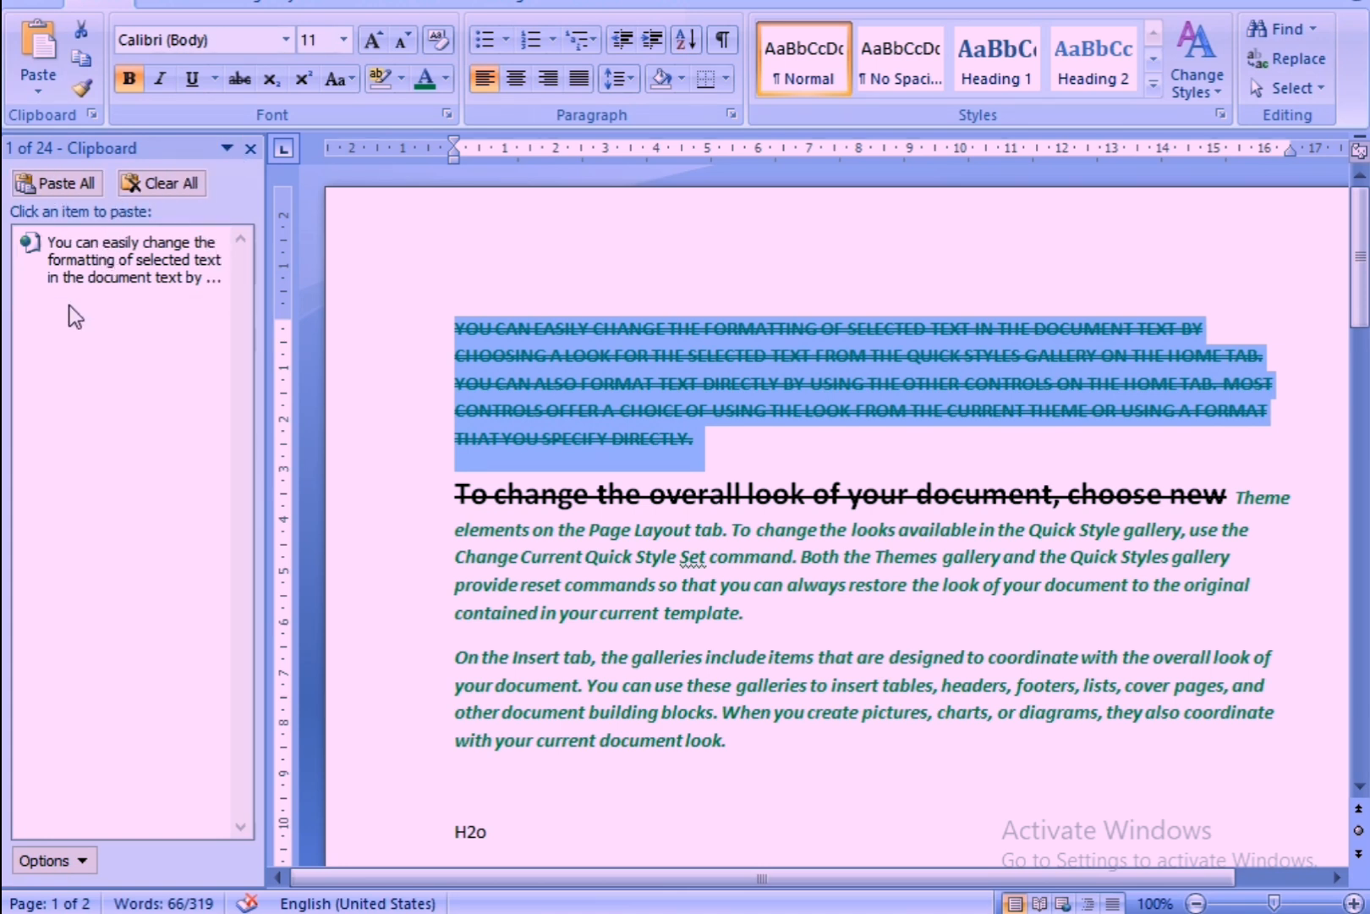
left_click(250, 148)
left_click(313, 262)
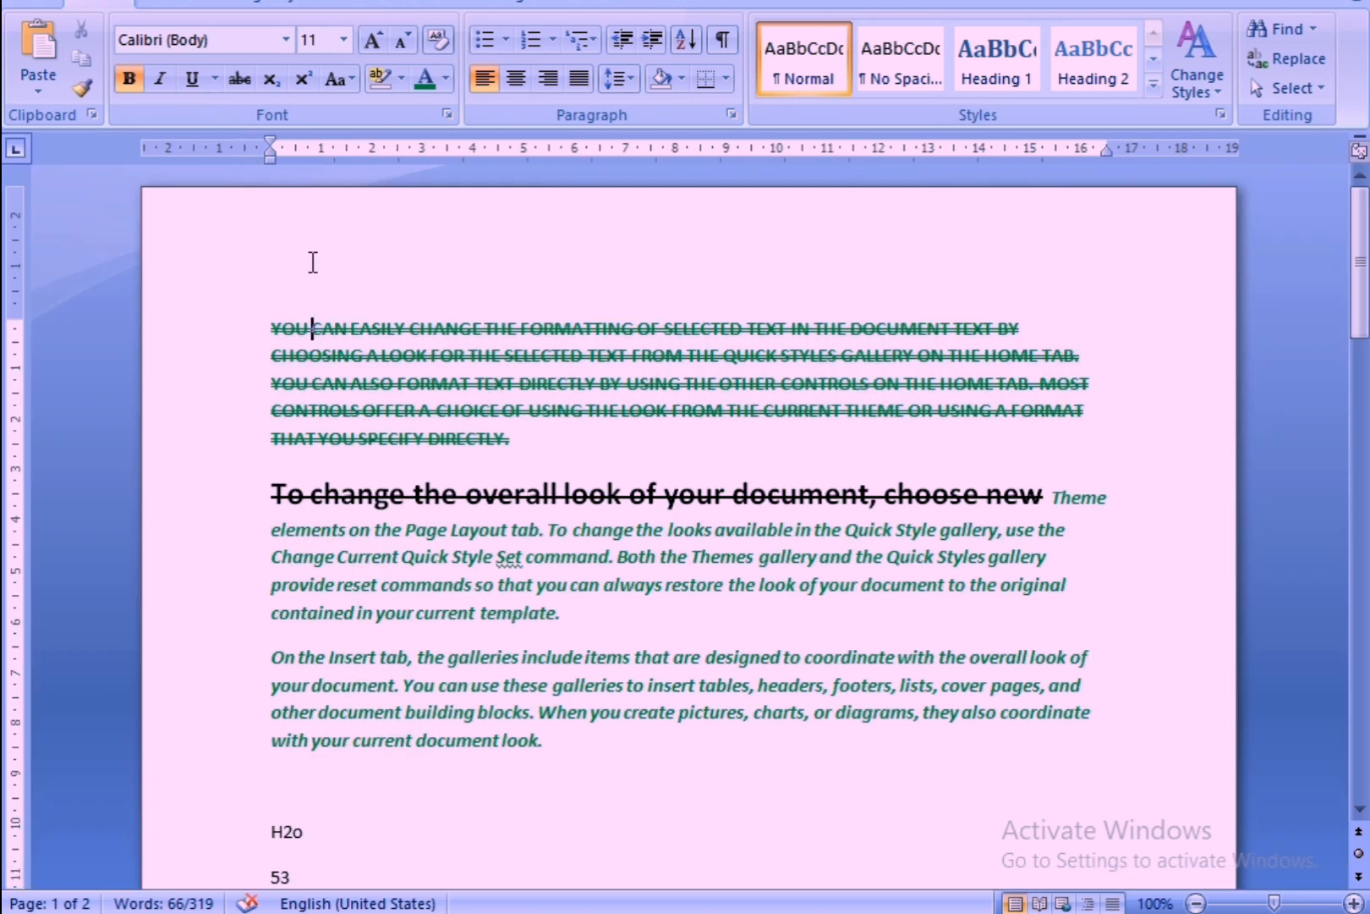
left_click(530, 459)
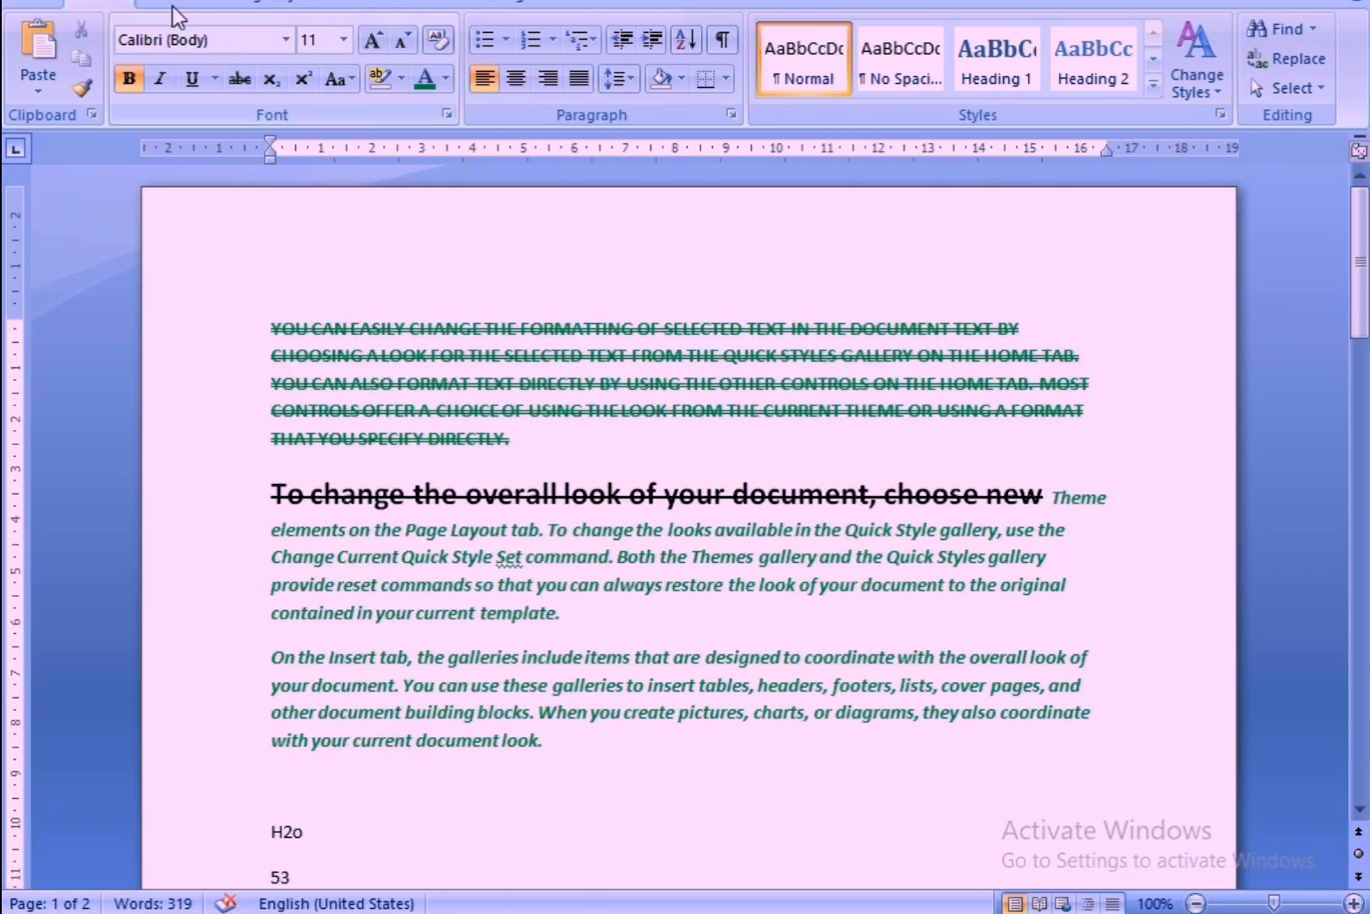